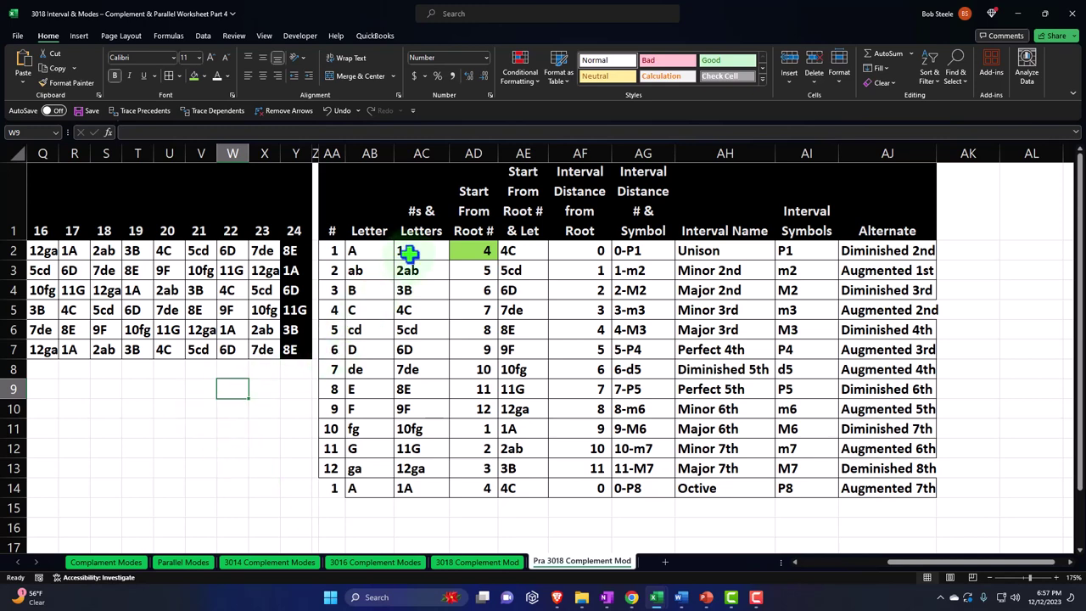
- Review the number, letter, and combined number-and-letter columns of the note table
drag(383, 250, 356, 489)
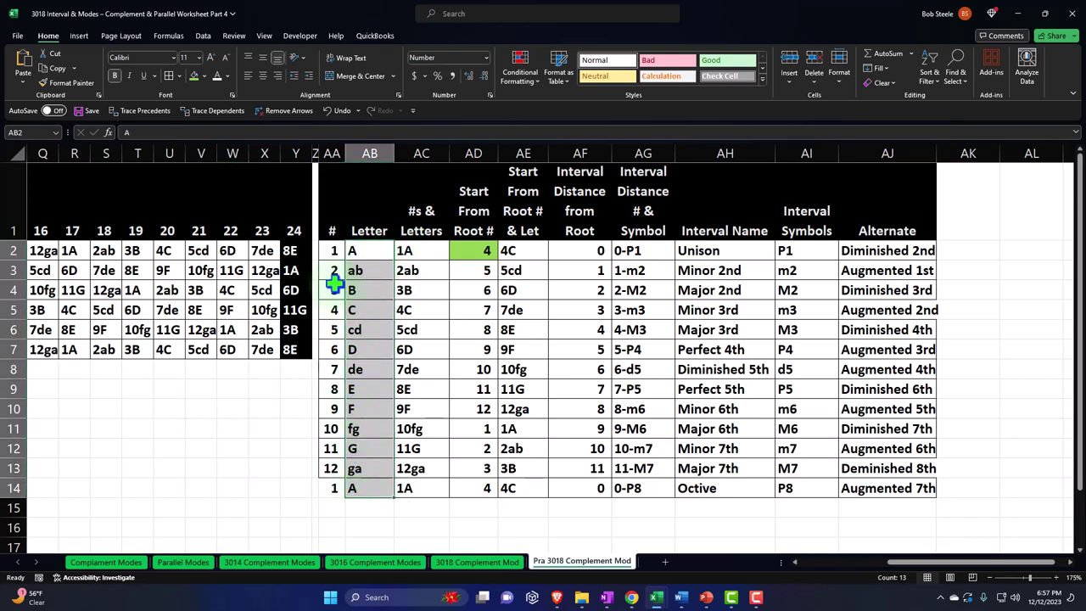
drag(327, 249, 319, 480)
drag(412, 249, 402, 487)
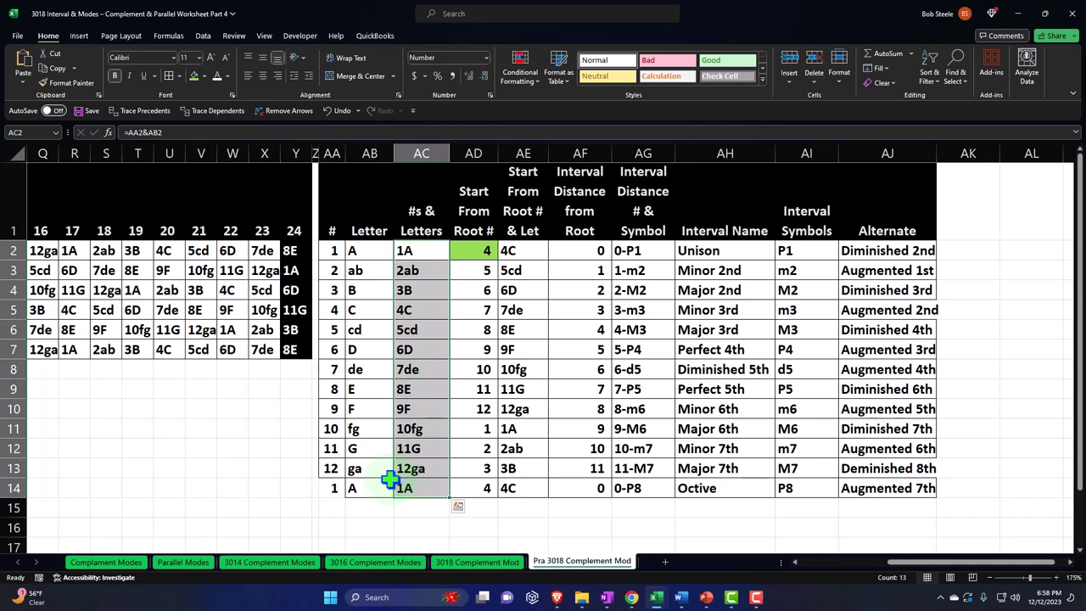
- Try 11 as the starting root number in cell AD2 and set it back to 4
click(478, 250)
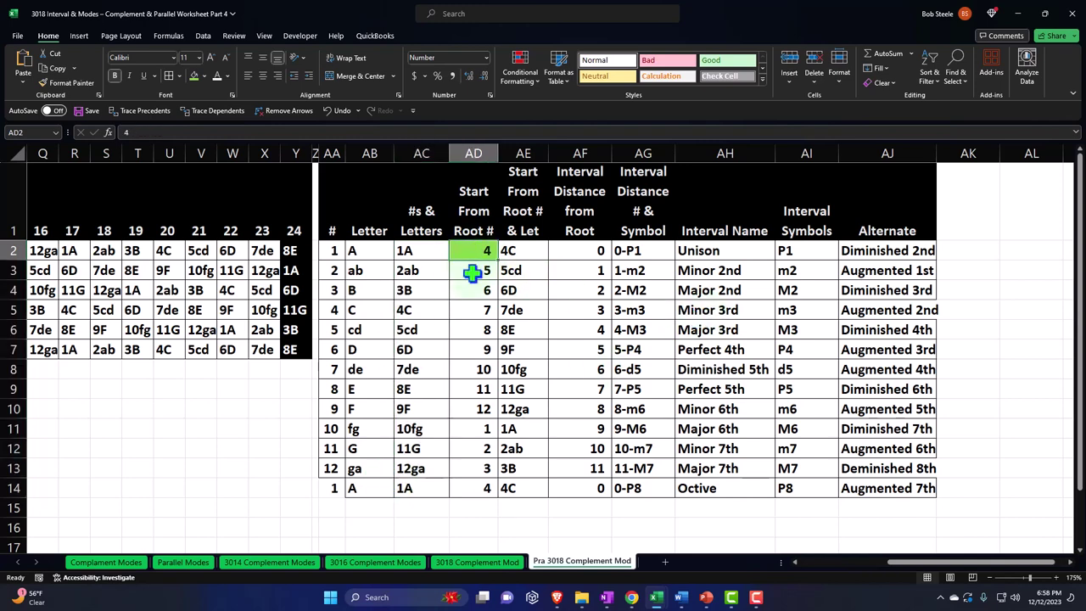
key(ctrl+z)
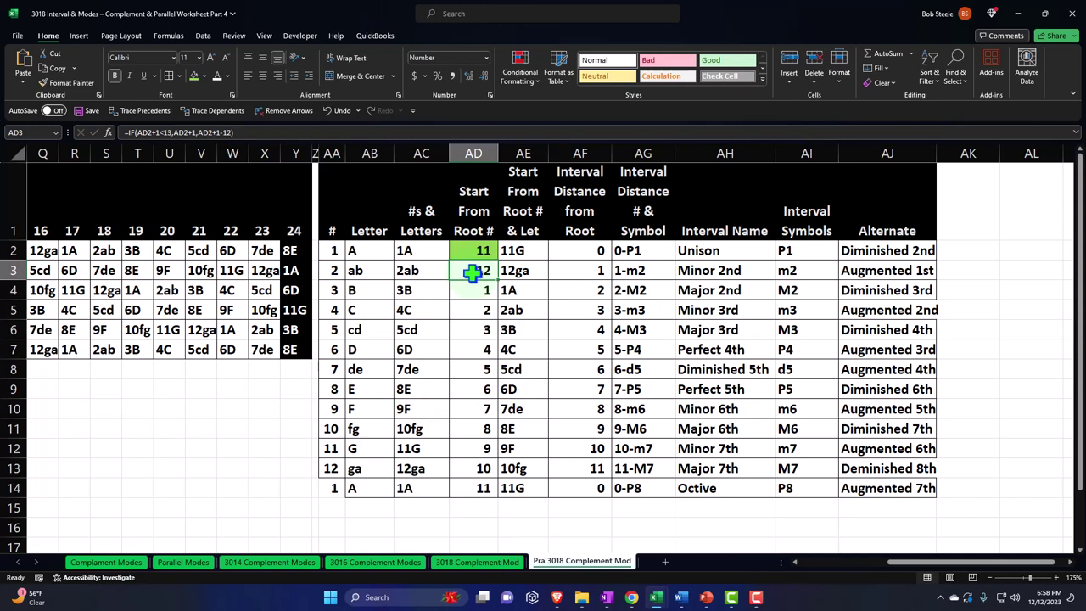
text(4)
key(Return)
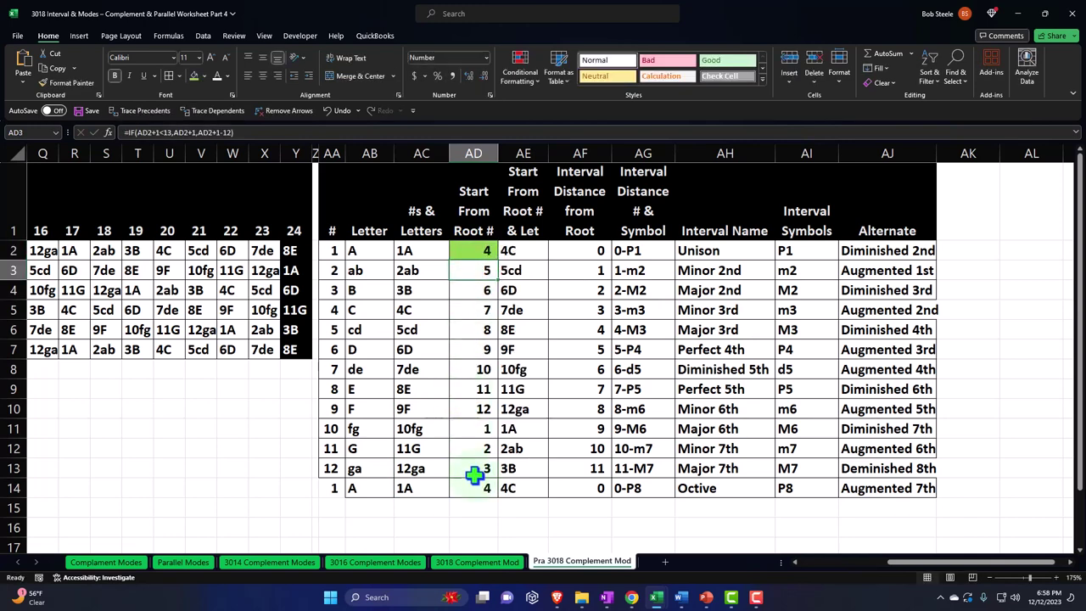
- Examine the root note lookup formula in AE2 and the interval distances from the root in column AF
click(523, 249)
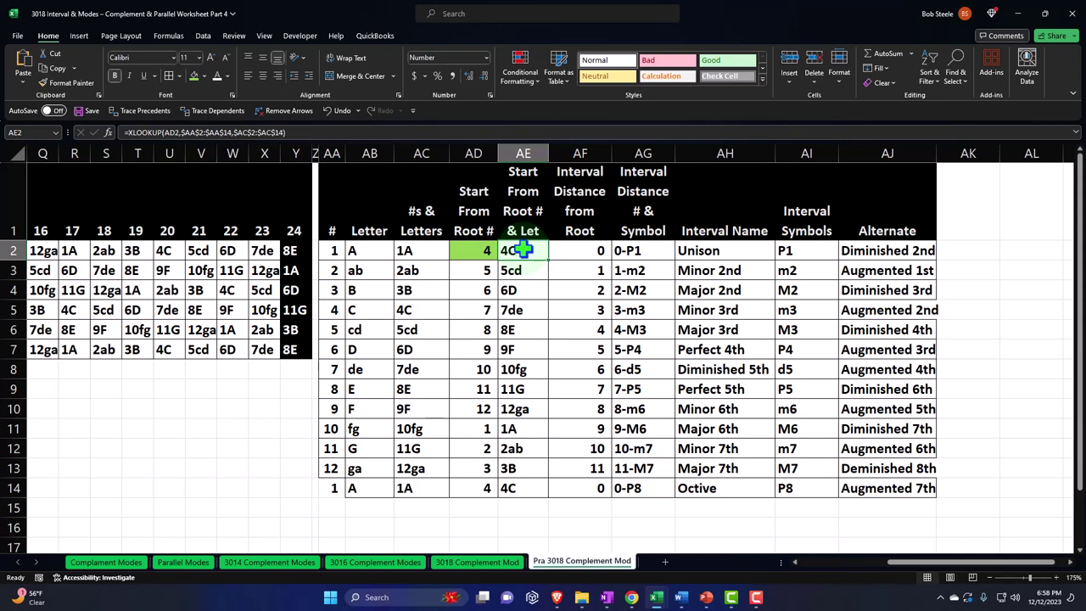
key(Right)
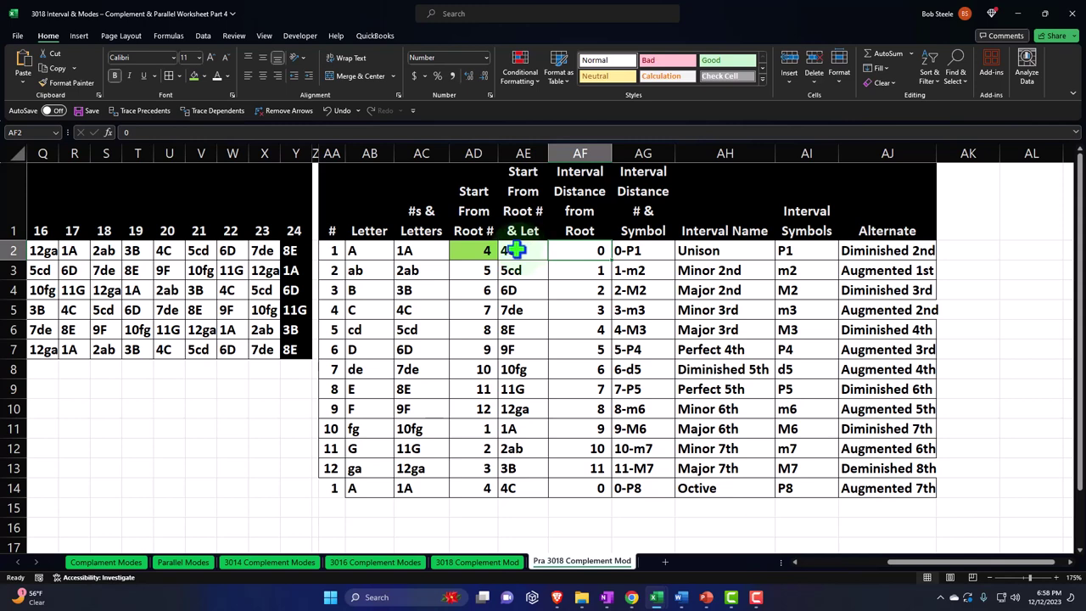
click(473, 249)
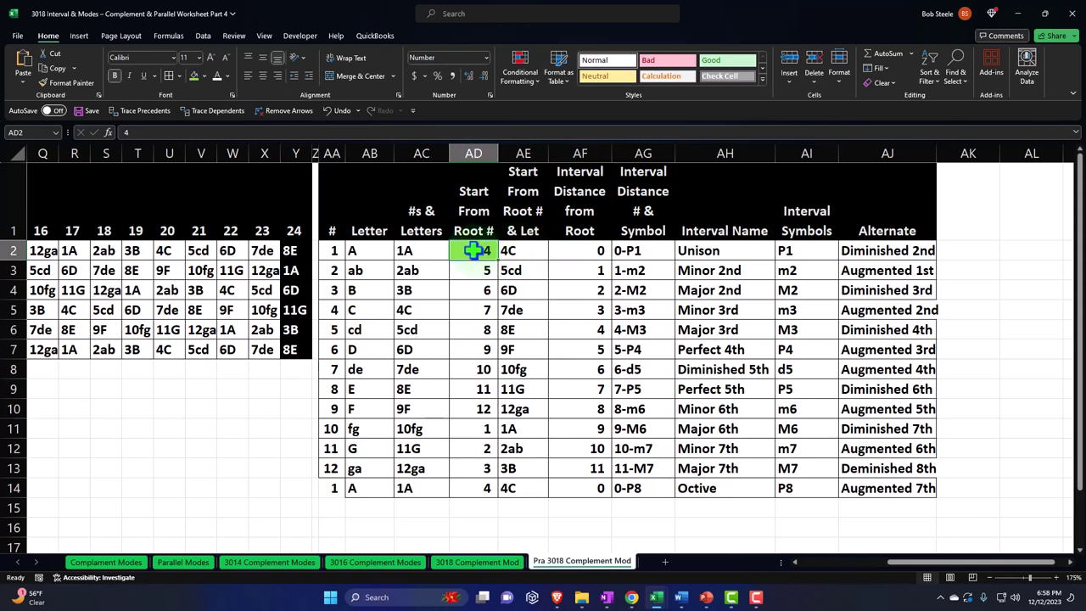
key(Right)
key(Right)
key(Down)
key(Down)
key(Down)
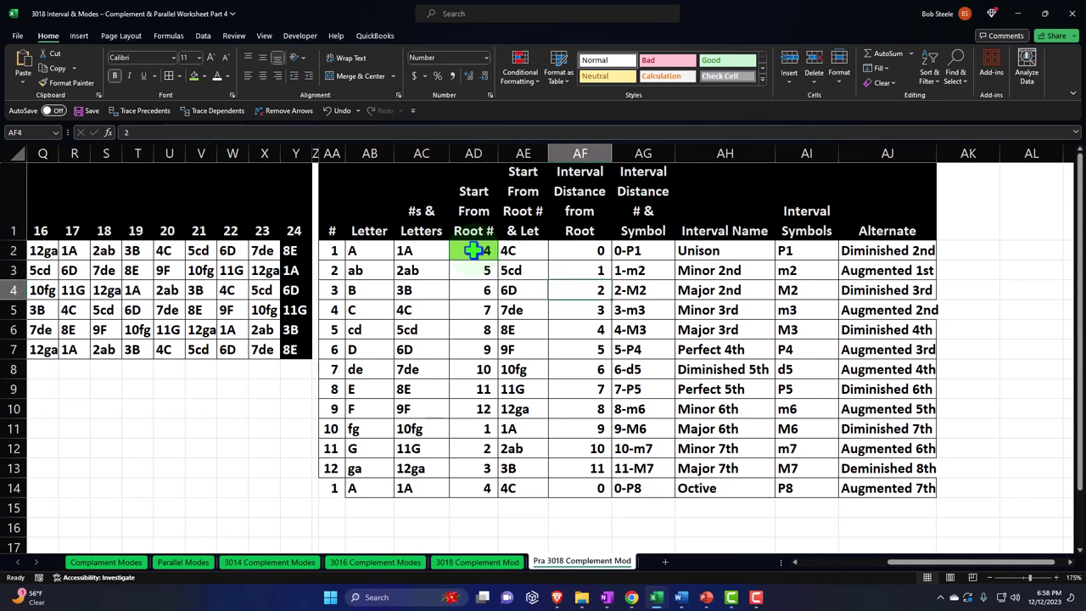
key(Down)
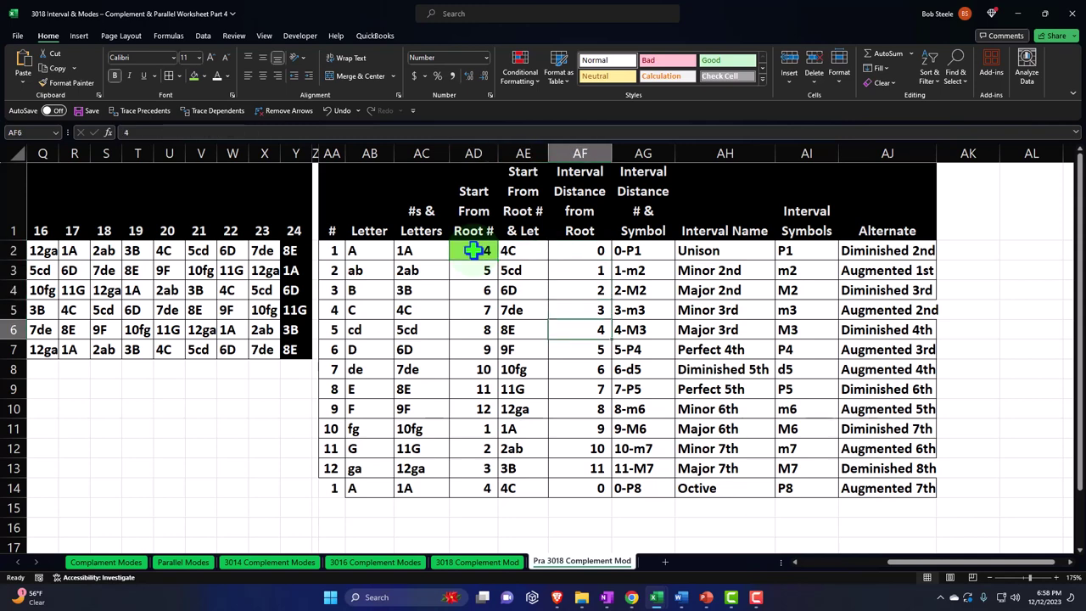
- Examine the interval name and symbol columns and the formula in AG3 that combines distance and symbol
key(Right)
key(Right)
key(Up)
key(Up)
key(Up)
key(Up)
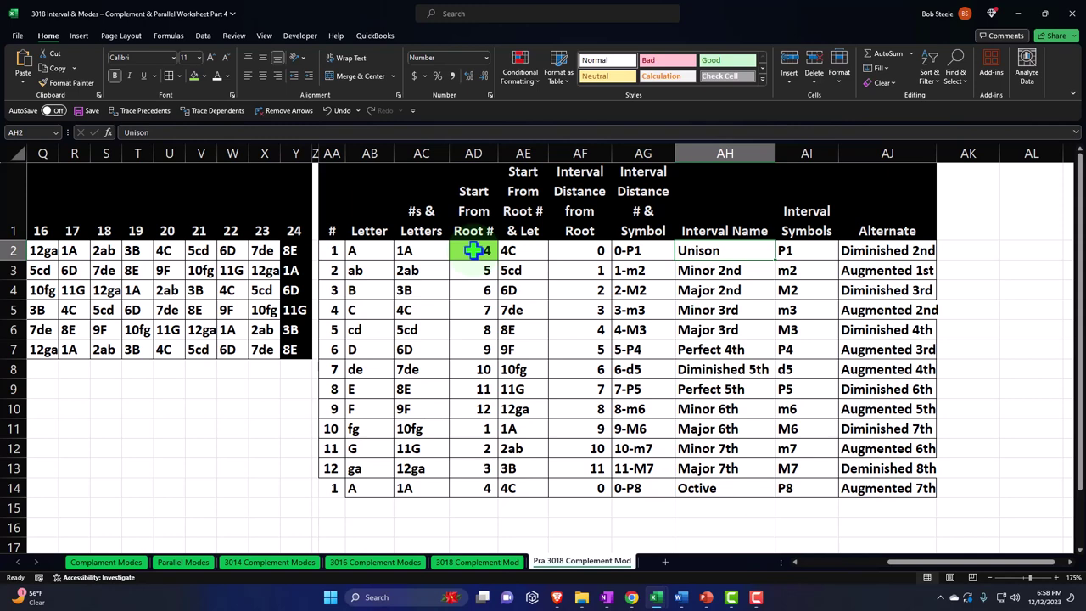
key(Right)
key(Down)
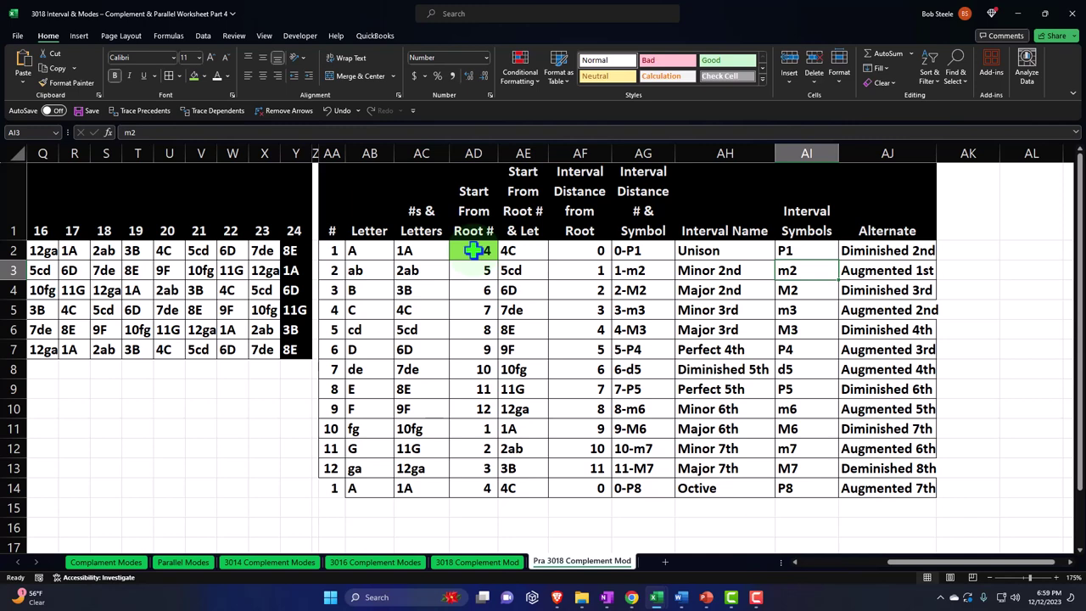
key(Left)
key(Left)
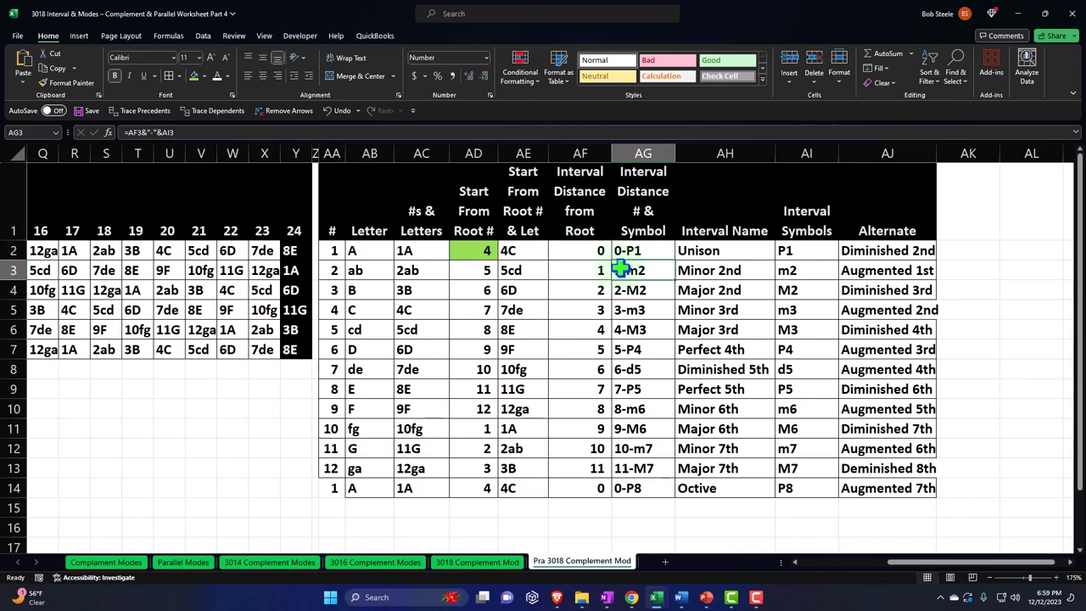
- Examine the fretboard note grid in columns A to Y back to fret 0
key(Left)
key(Left)
key(Left)
key(Left)
key(Left)
key(Left)
key(Left)
key(Left)
key(Left)
key(Left)
key(Left)
key(Left)
key(Left)
key(Left)
key(Left)
key(Left)
key(Left)
key(Left)
key(Left)
key(Left)
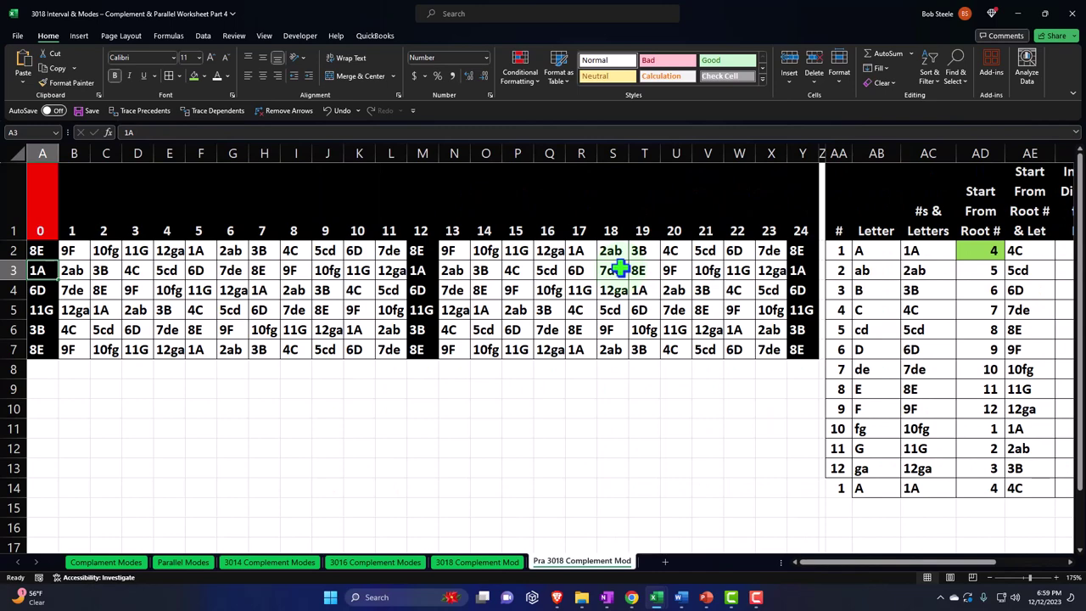
- Enter the heading "Scale Relative #" in cell AL1, in the blank area beyond the interval table
key(Right)
key(Right)
key(Right)
key(Right)
key(Right)
key(Right)
key(Right)
key(Right)
key(Right)
key(Right)
key(Right)
key(Right)
key(Right)
key(Right)
key(Right)
key(Right)
key(Right)
key(Right)
key(Right)
key(Right)
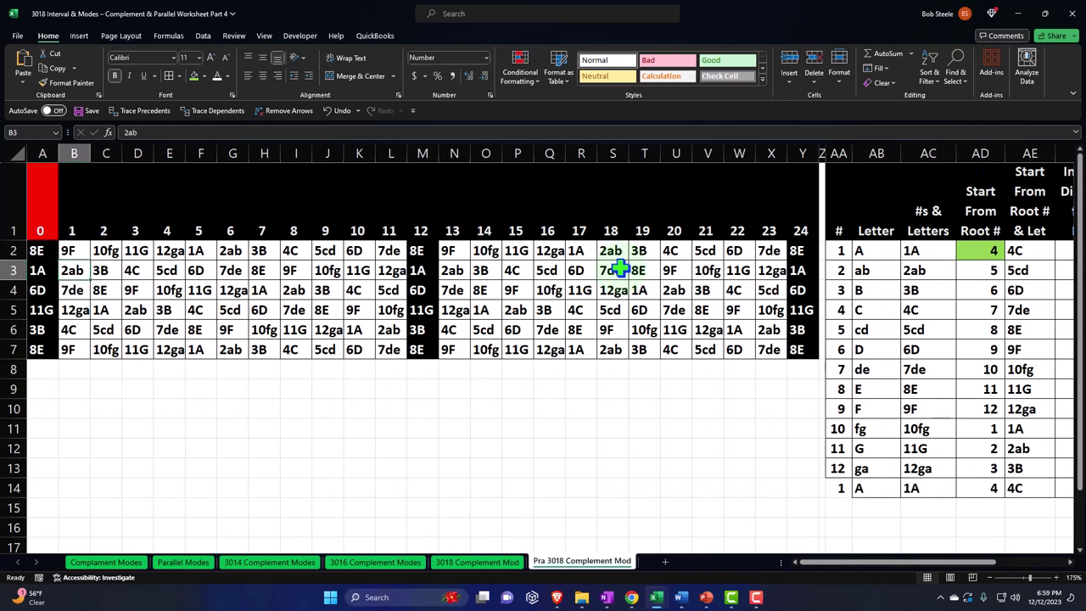
key(Right)
key(Right)
key(Right)
key(Right)
key(Right)
key(Right)
key(Right)
key(Right)
key(Right)
key(Right)
key(Right)
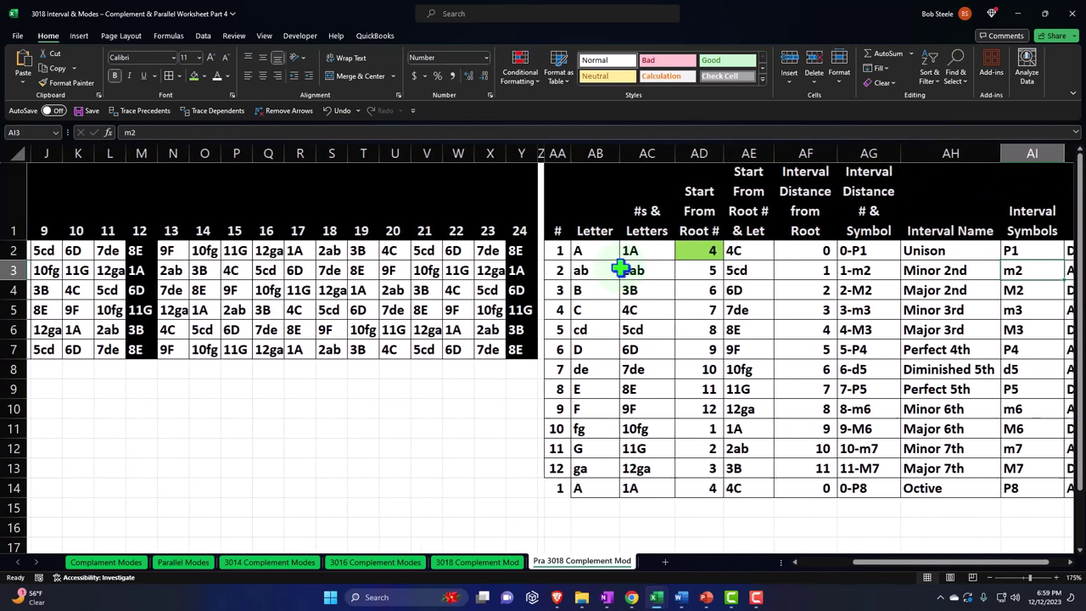
key(Right)
key(Right)
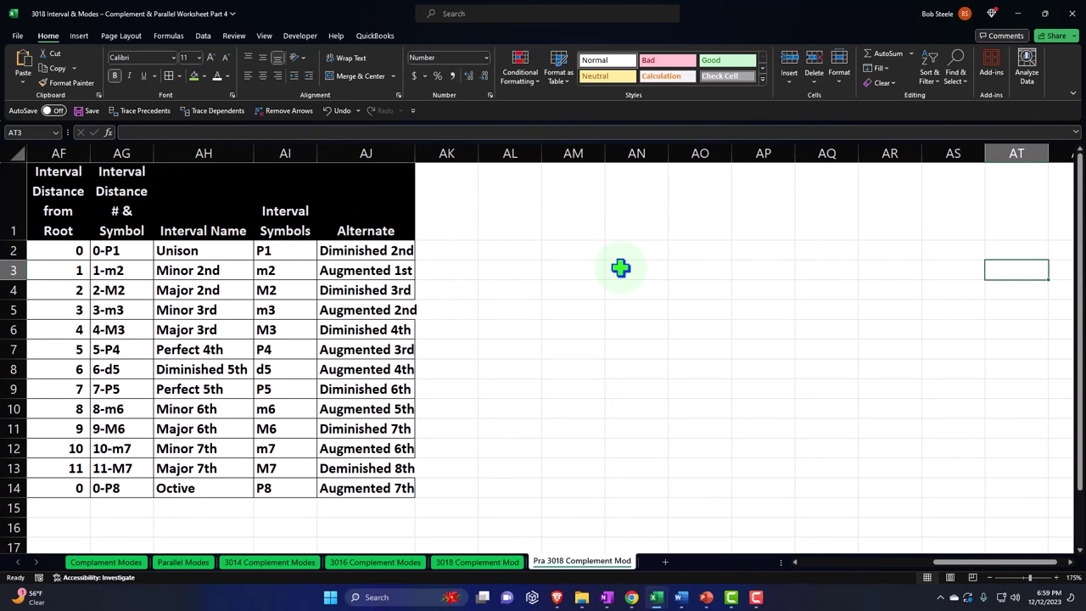
click(518, 191)
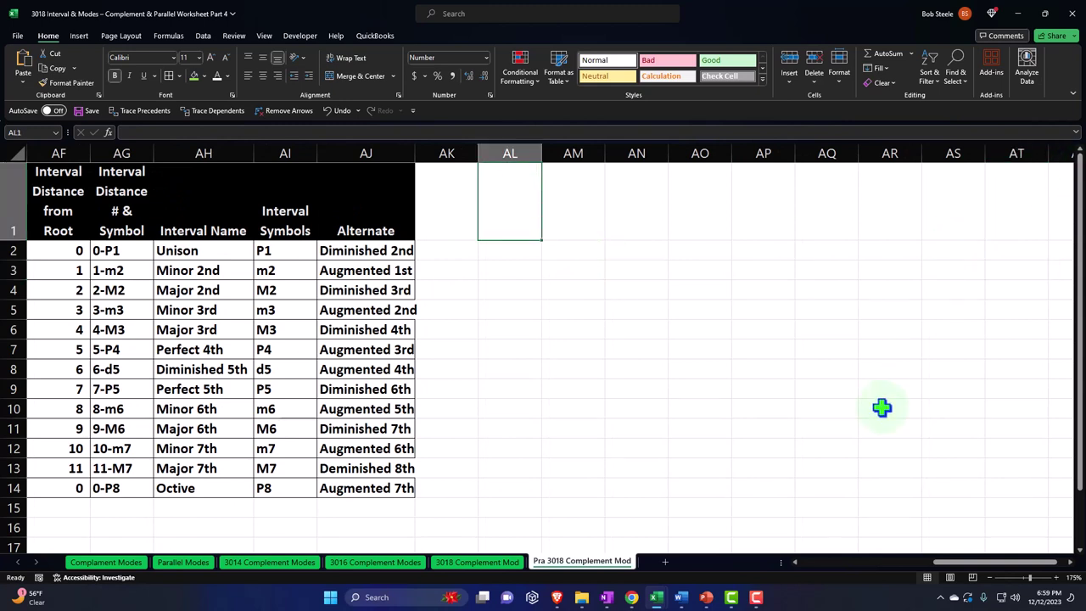
text(Scal e)
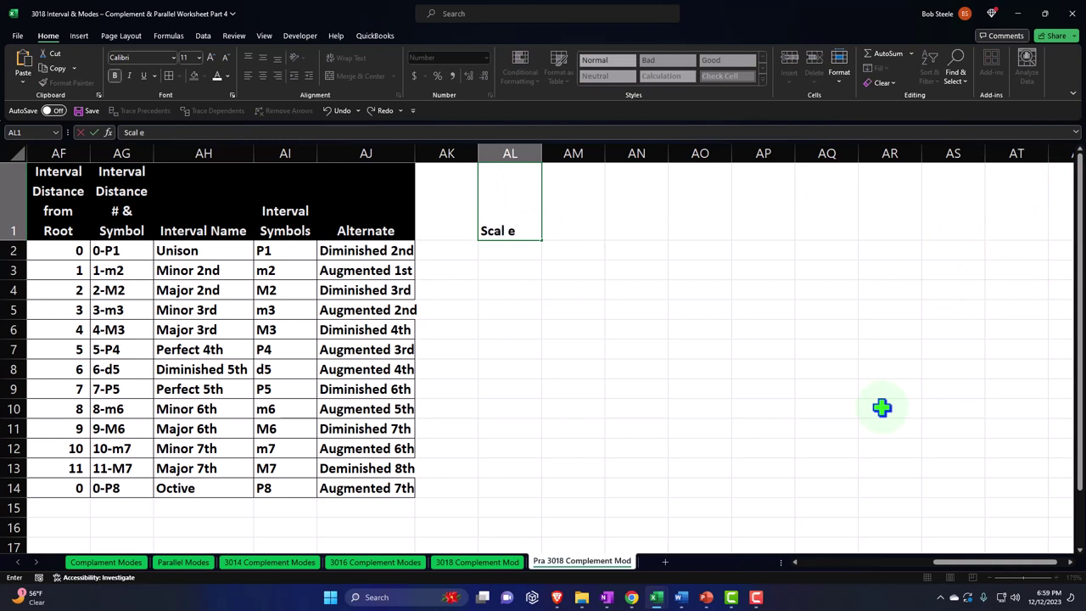
key(BackSpace)
key(BackSpace)
text(e Relati)
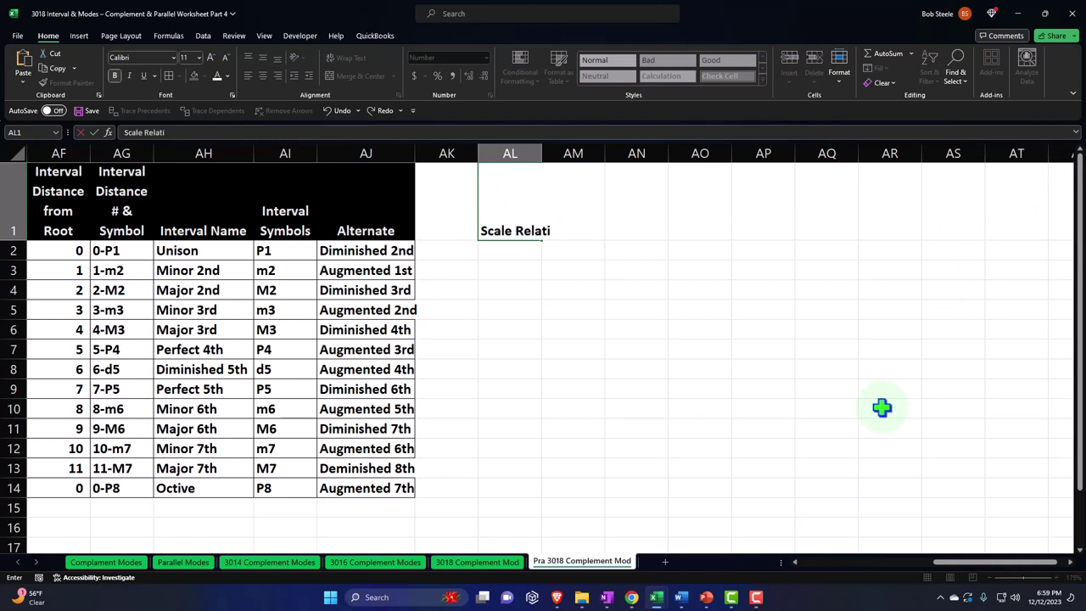
text(ve #)
key(Return)
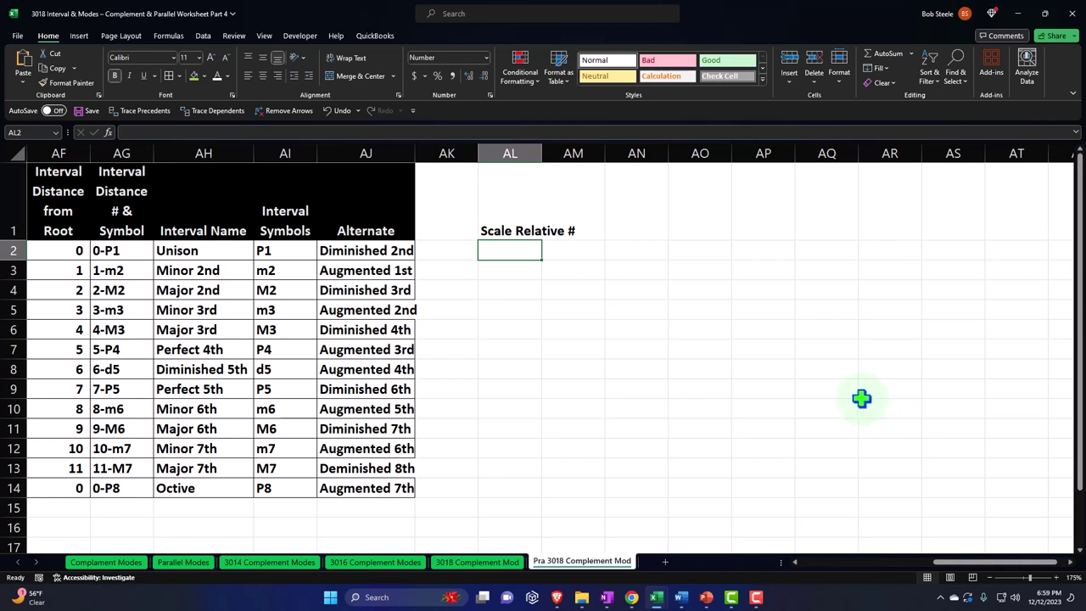
- Copy the black header formatting of the Alternate heading in AJ1 to cell AL1
click(392, 190)
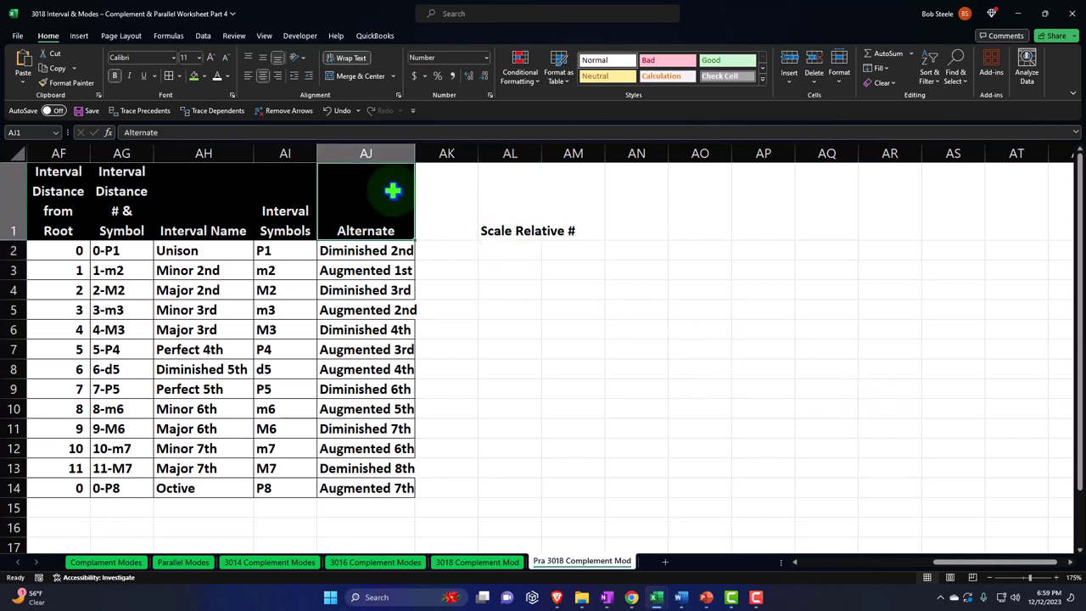
click(60, 83)
click(509, 204)
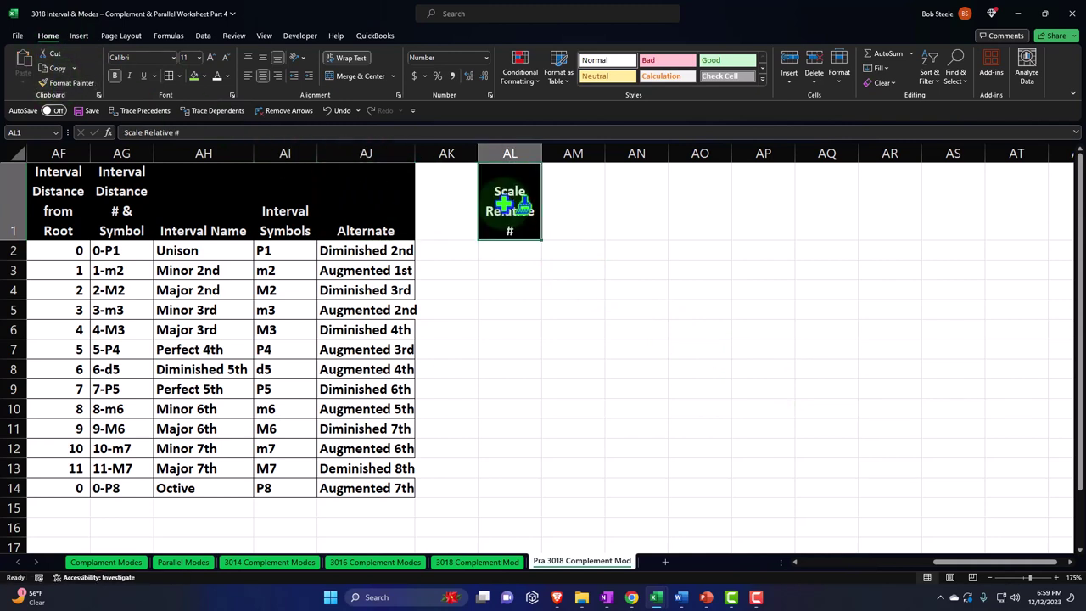
- Fill the Scale Relative # column with a number series from 1 to 20 in AL2:AL21
click(509, 249)
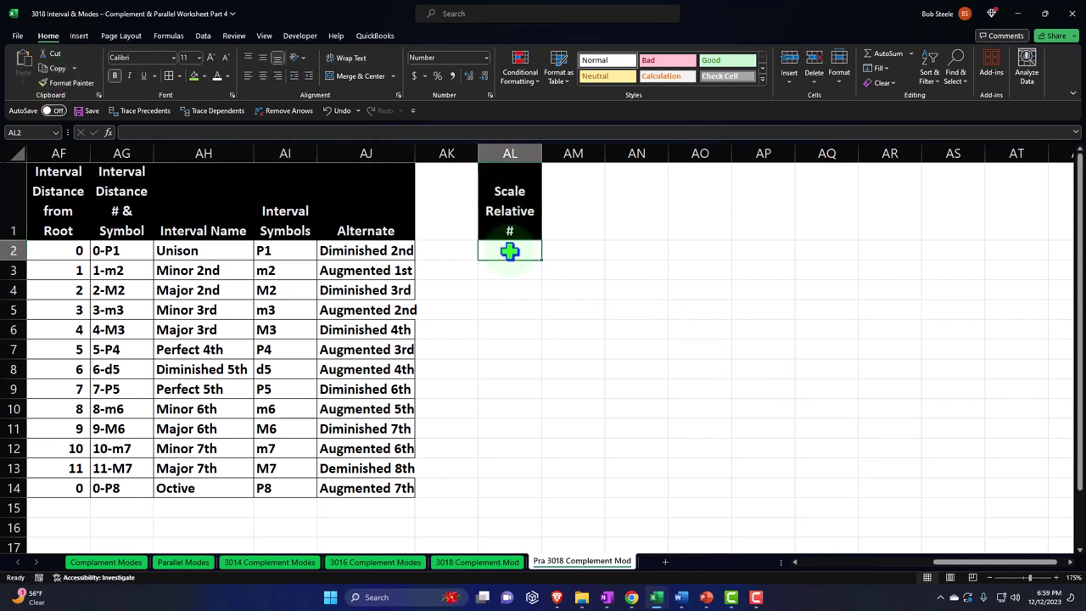
text(1)
key(Return)
text(2)
key(Return)
drag(509, 250, 529, 531)
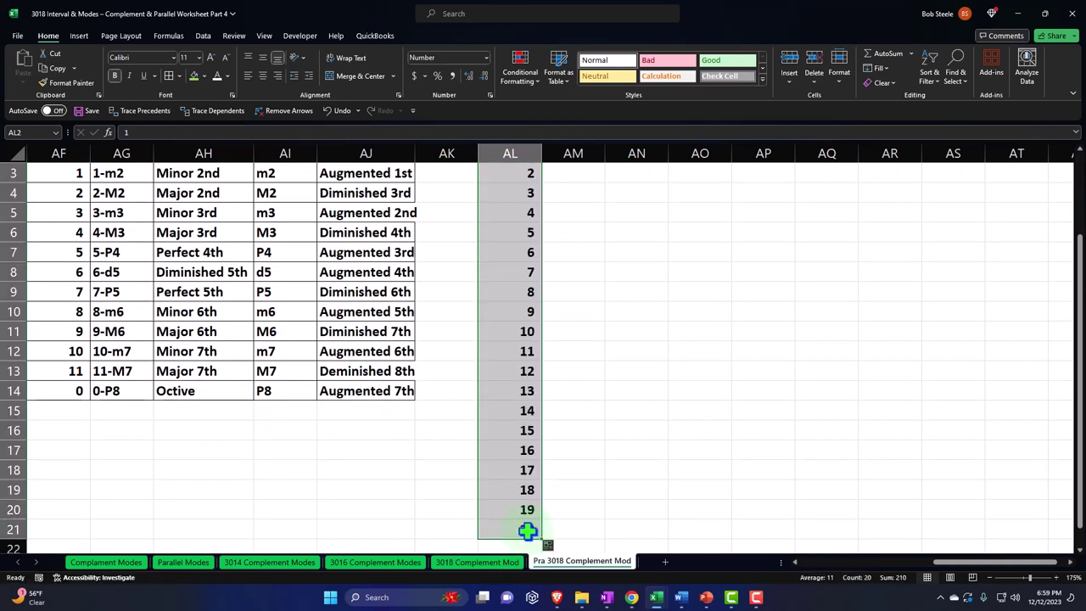
- Enter the headings "Formula" in AM1 and "Note #" in AN1
scroll(527, 531, up, 1)
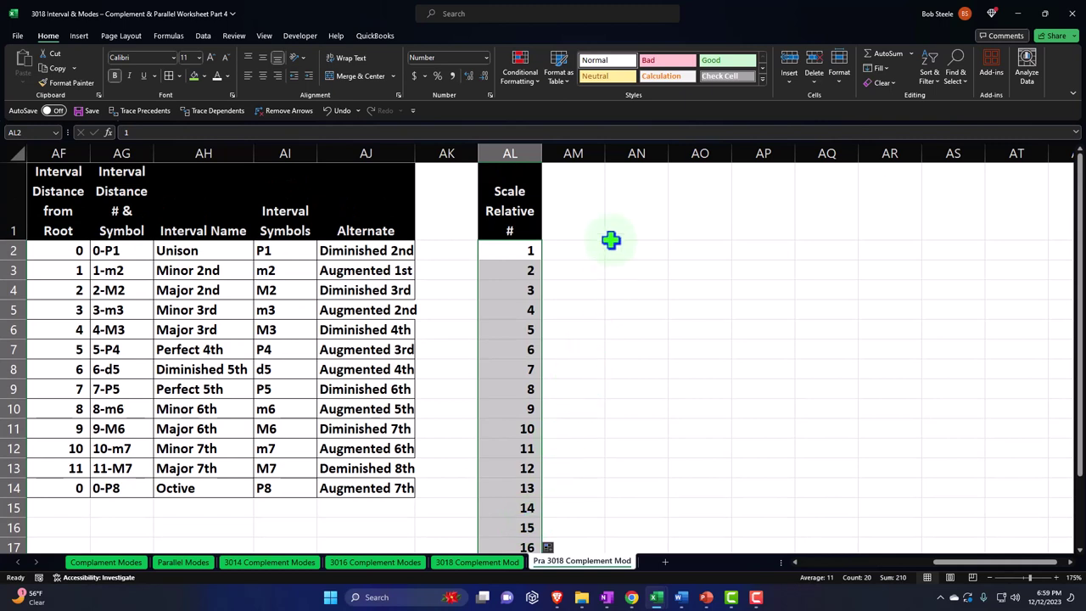
click(577, 193)
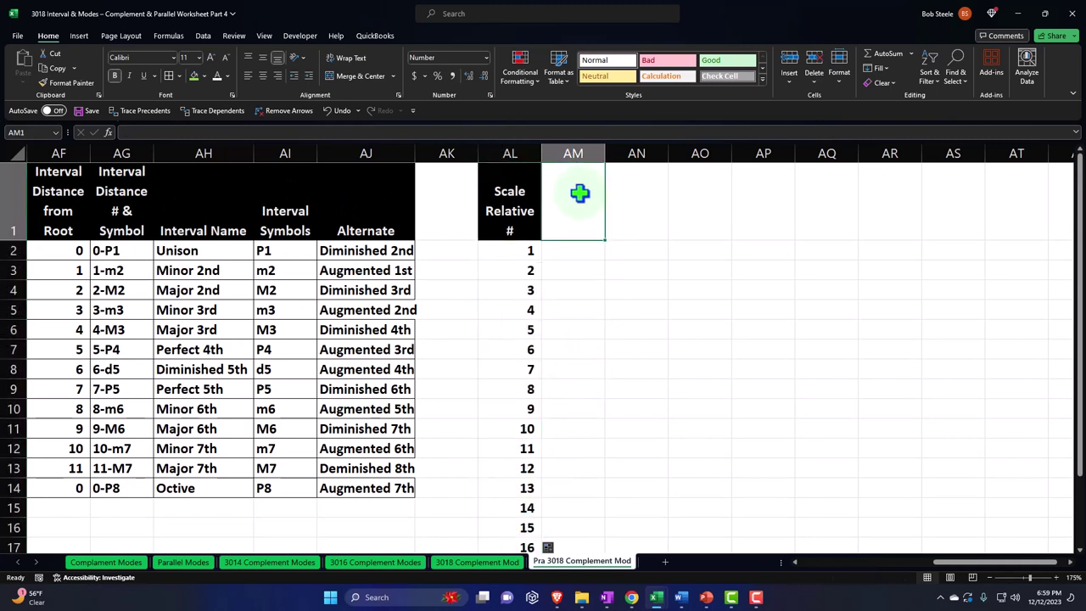
text(Formula)
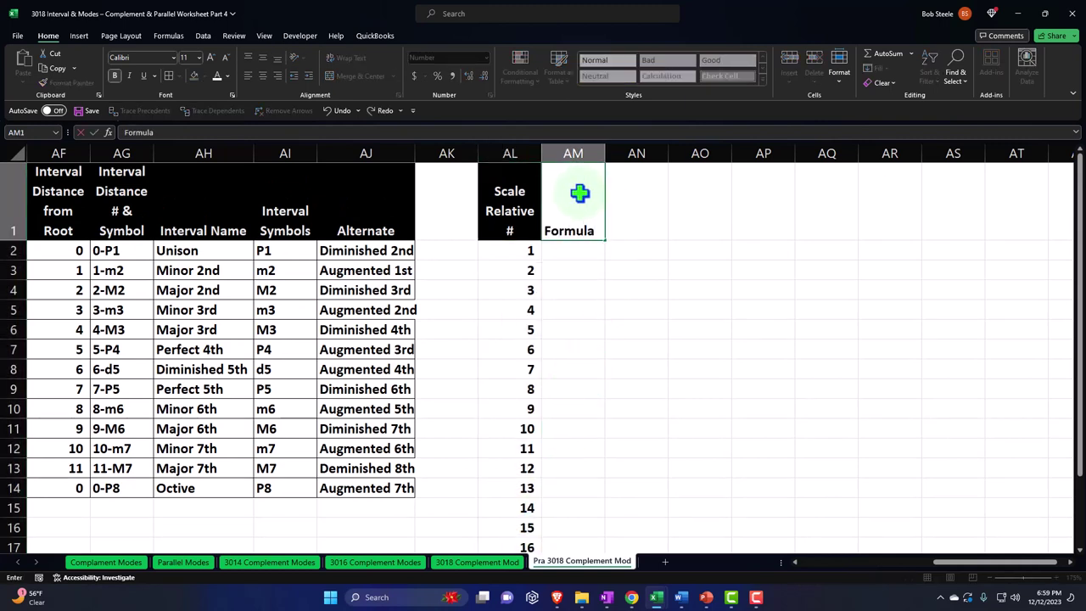
key(Return)
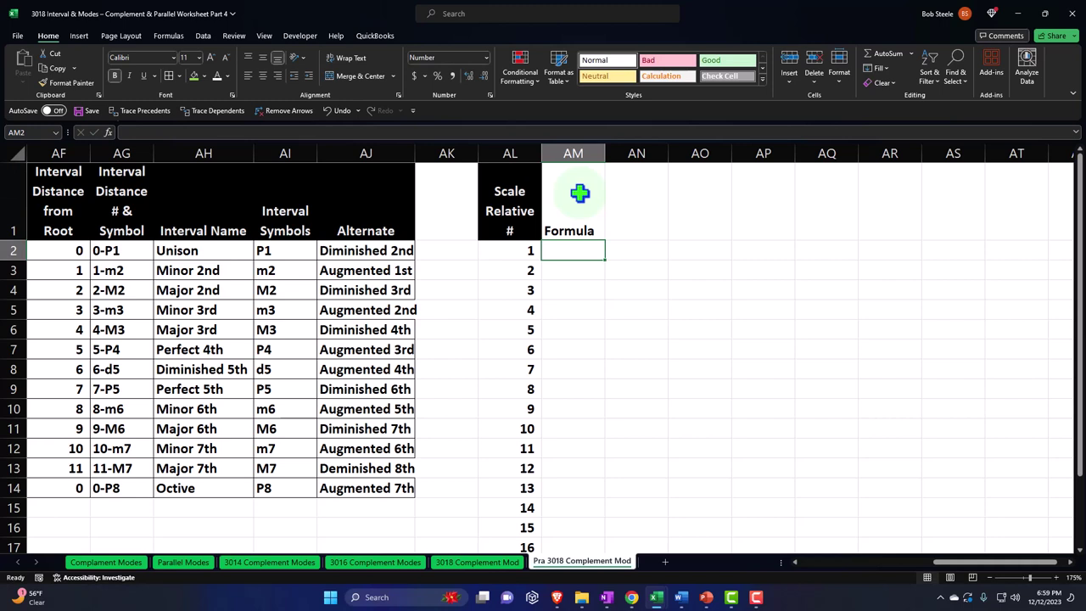
key(Up)
key(Right)
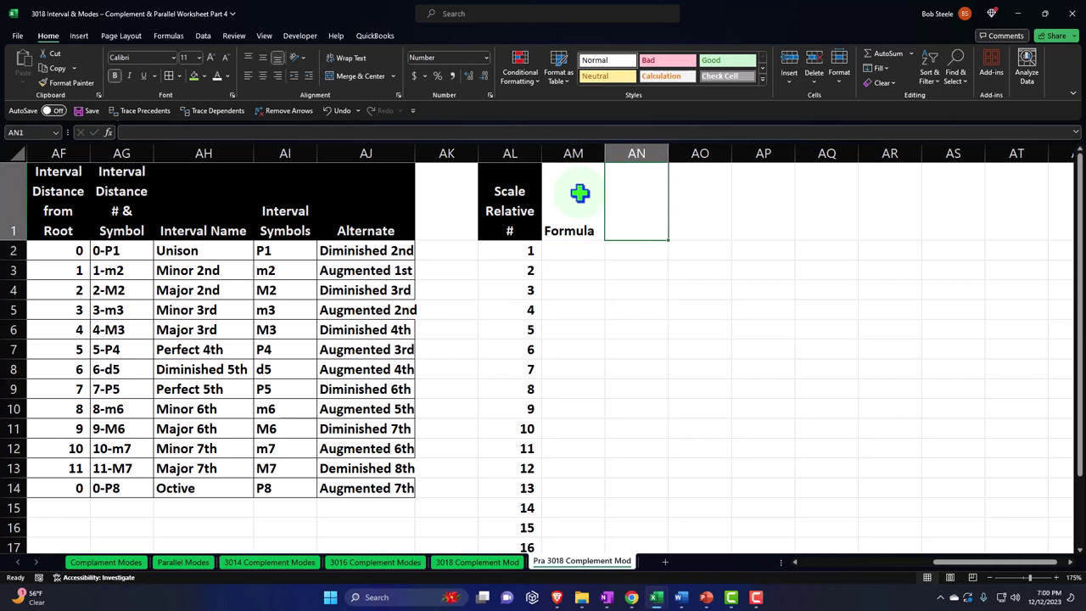
text(N)
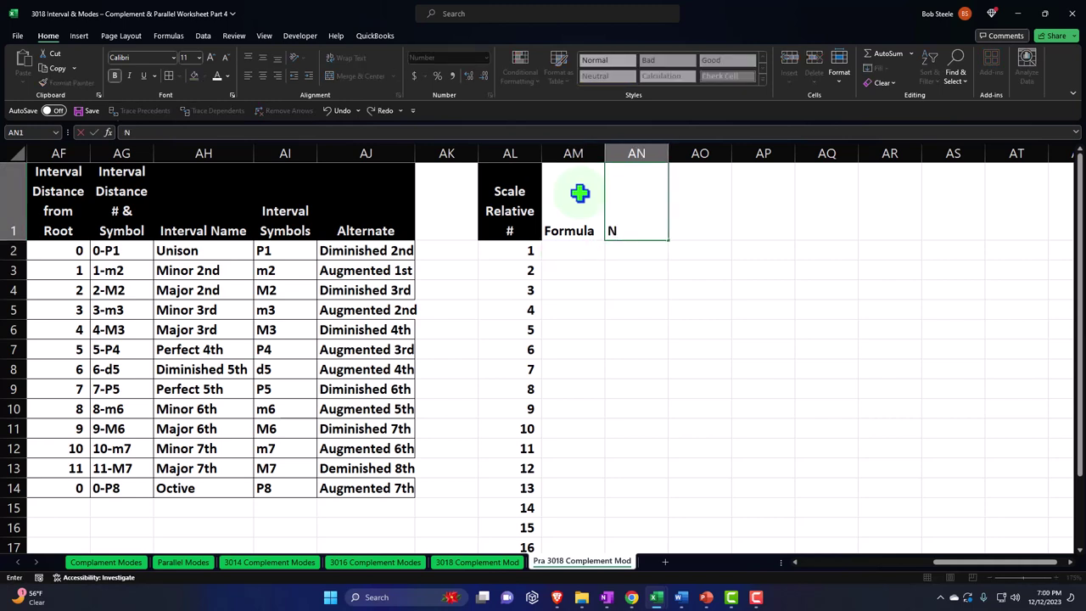
text(ote #)
key(Return)
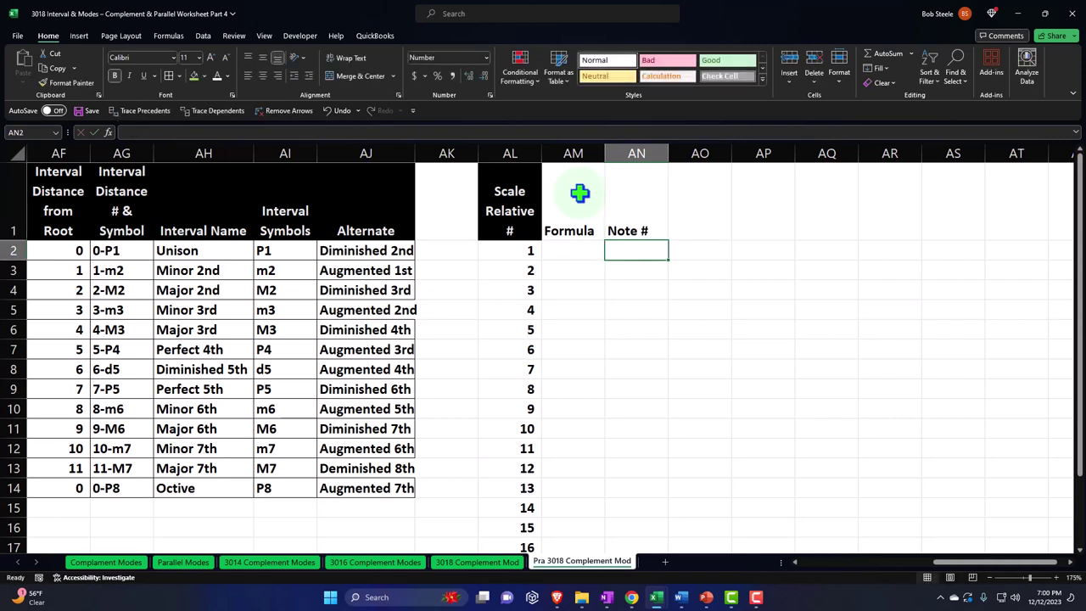
- Link the first Note # cell, AN2, to the starting root number with the formula =AD2
text(=)
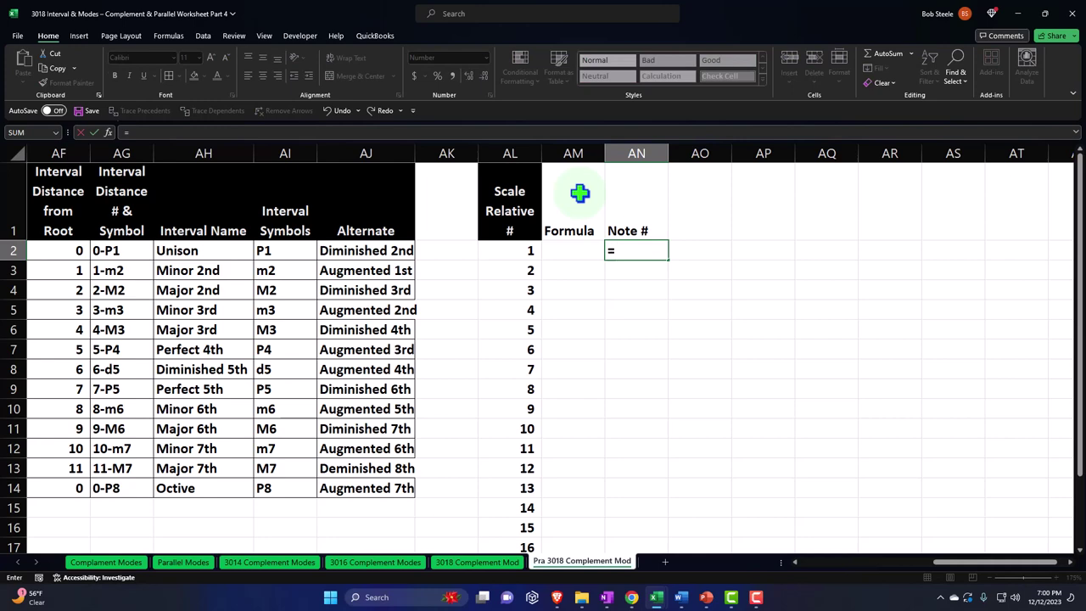
key(Left)
key(Left)
key(Left)
key(Left)
key(Left)
key(Left)
key(Left)
key(Left)
key(Left)
key(Left)
key(Left)
key(Left)
key(Left)
key(Left)
key(Left)
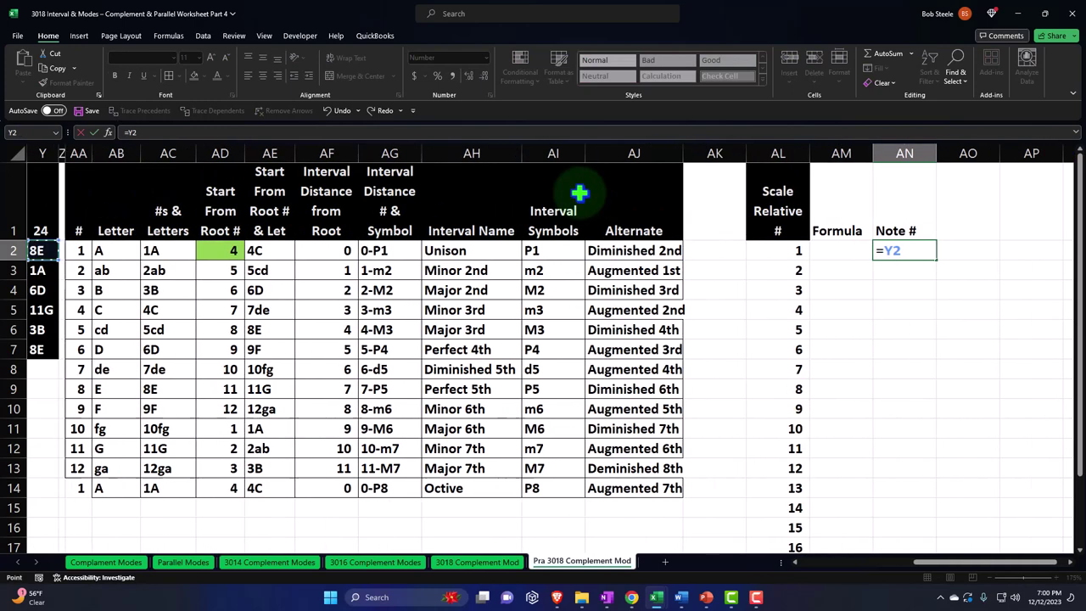
key(Left)
key(Right)
key(Right)
key(Right)
key(Right)
key(Right)
key(Right)
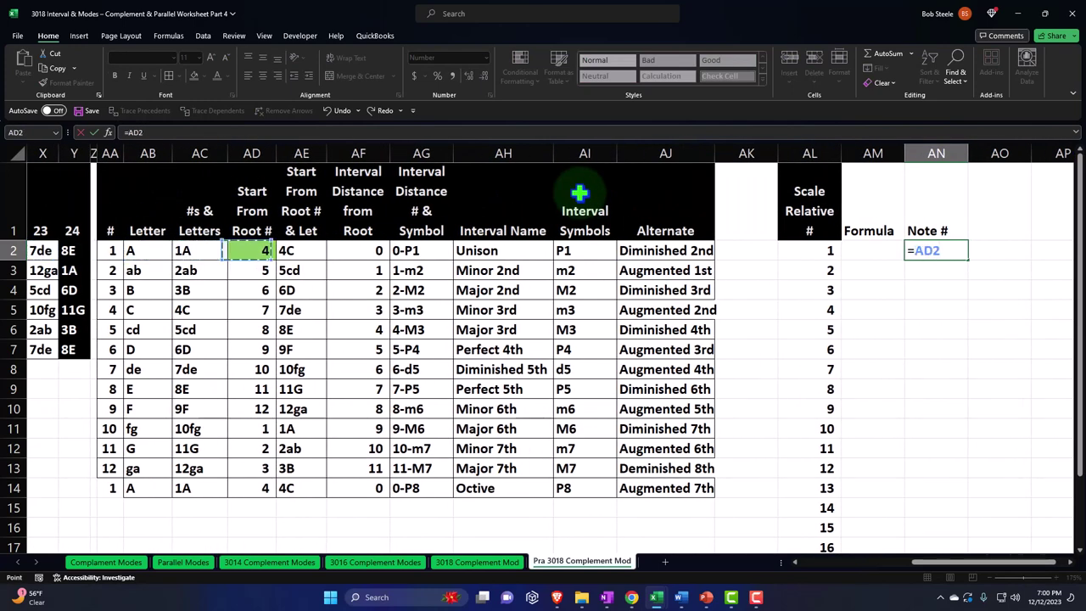
key(Return)
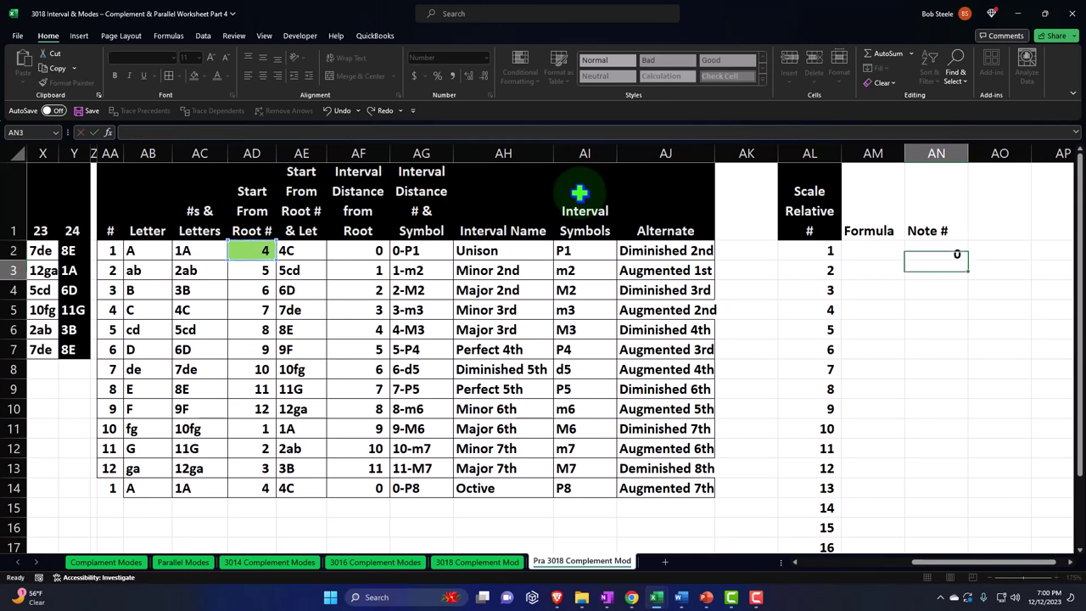
key(Right)
key(Right)
key(Right)
key(Right)
key(Right)
key(Right)
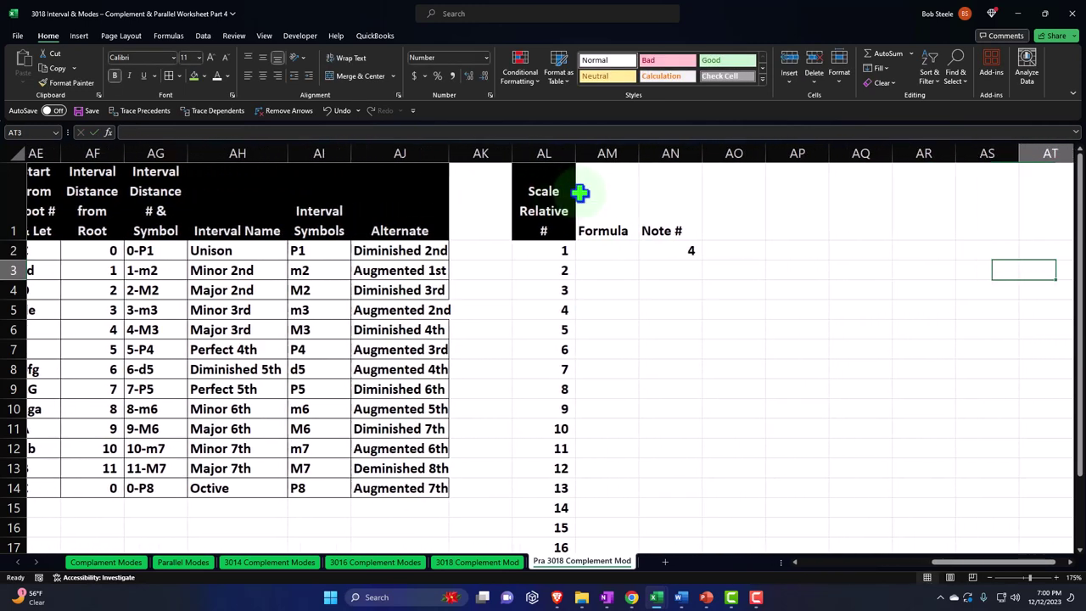
- Copy the black header formatting of the Scale Relative # heading to the Formula and Note # headings in AM1:AN1
click(534, 208)
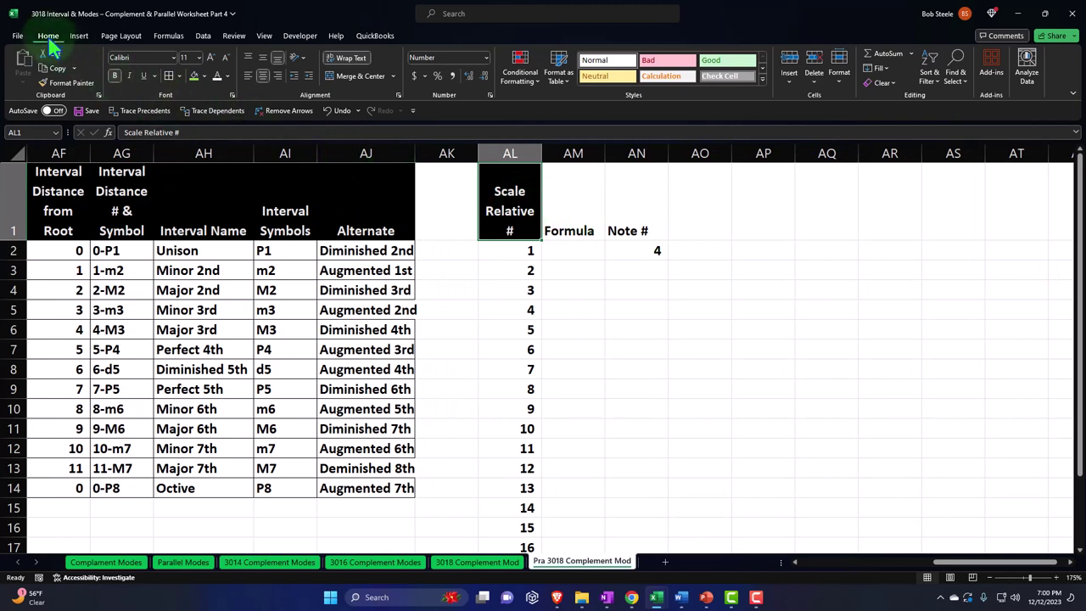
click(62, 81)
drag(585, 192, 640, 202)
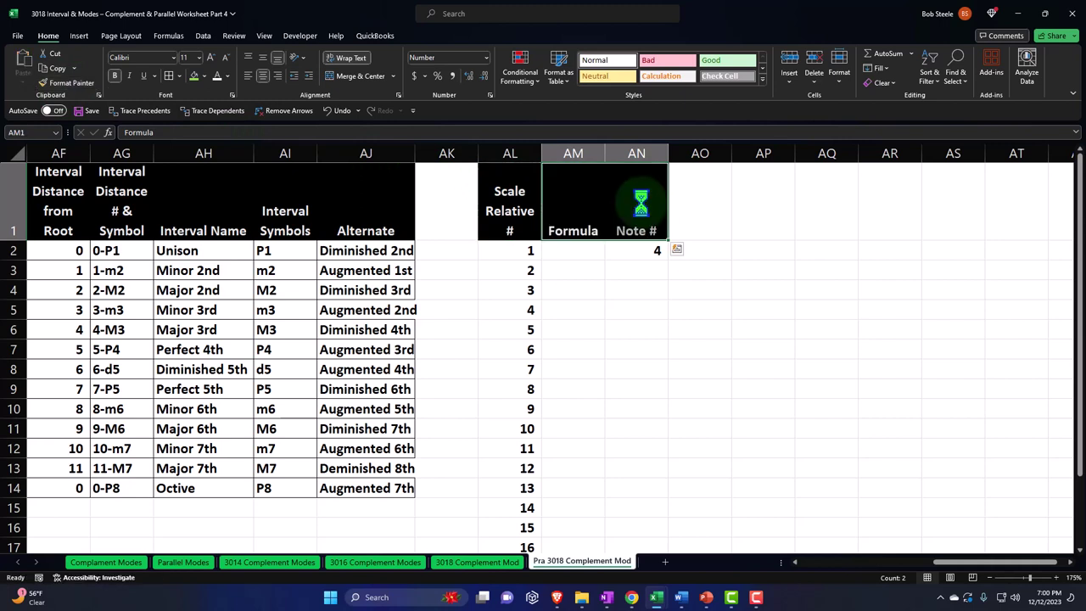
- Enter the scale steps 2, 2, 1, 2, 2, 2, 1 in the Formula column, cells AM3:AM9
click(589, 269)
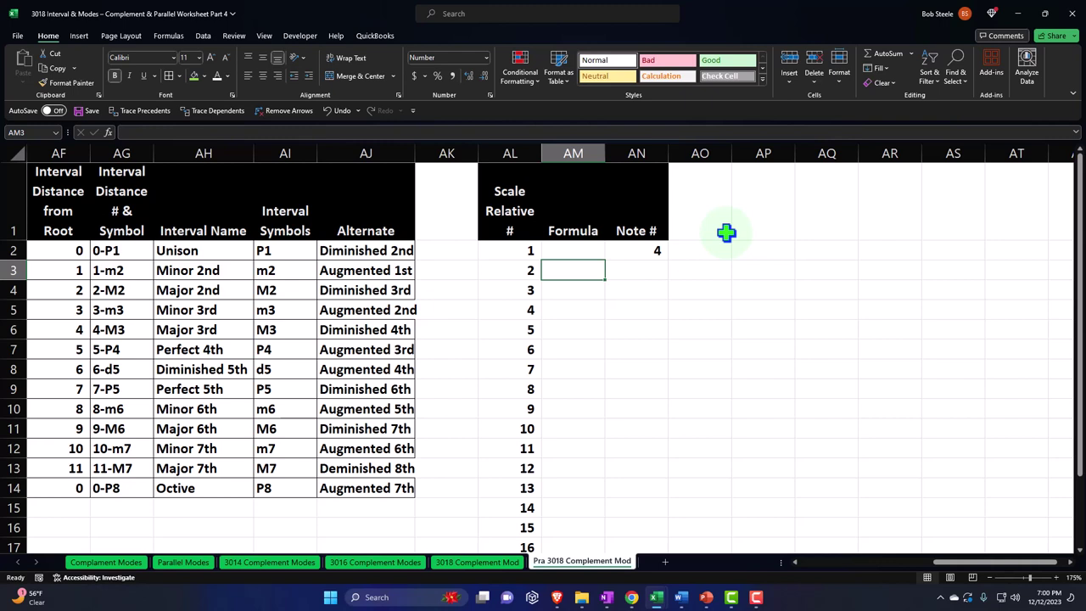
text(2)
key(Return)
text(2)
key(Return)
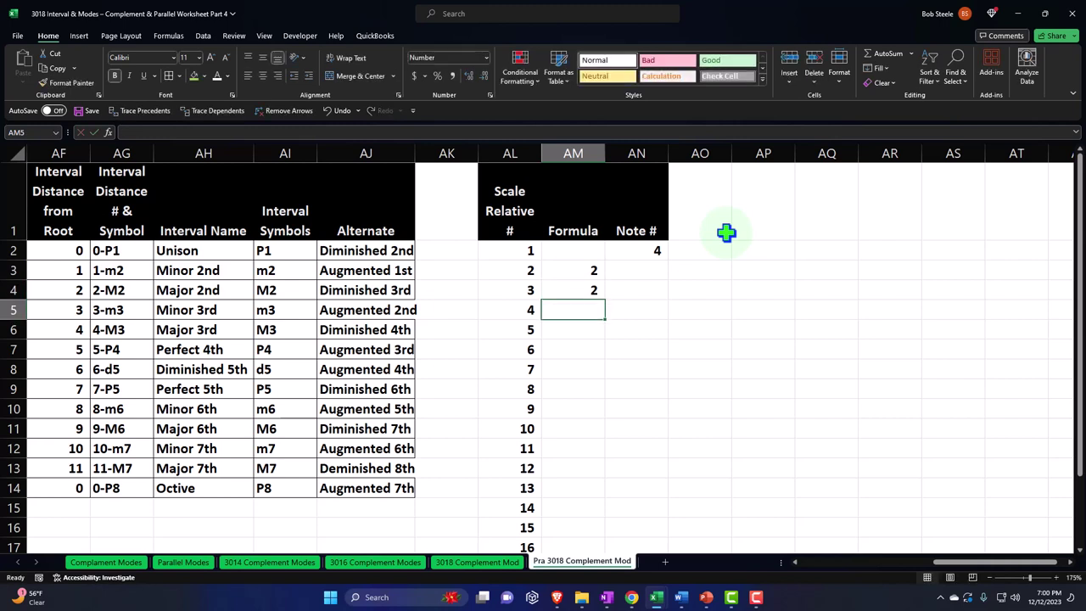
text(1)
key(Return)
text(2)
key(Return)
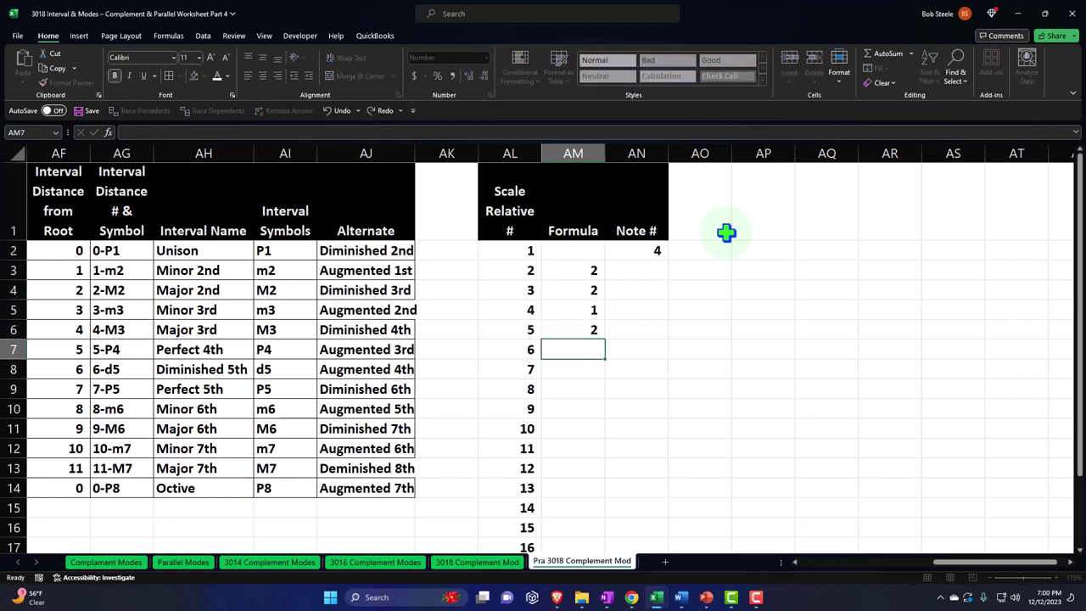
text(2)
key(Return)
text(2)
key(Return)
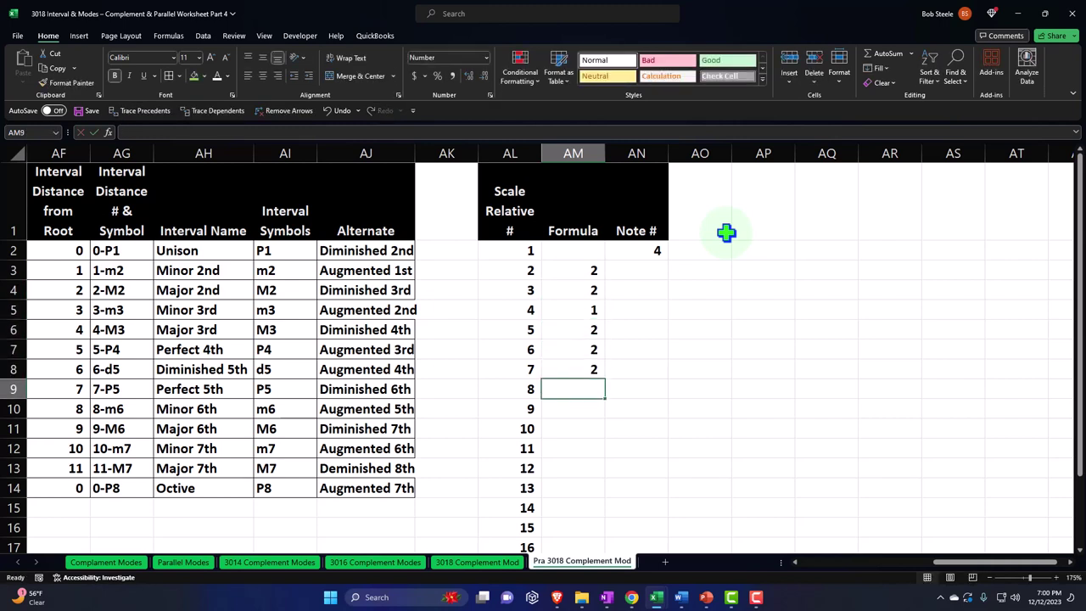
text(1)
key(Return)
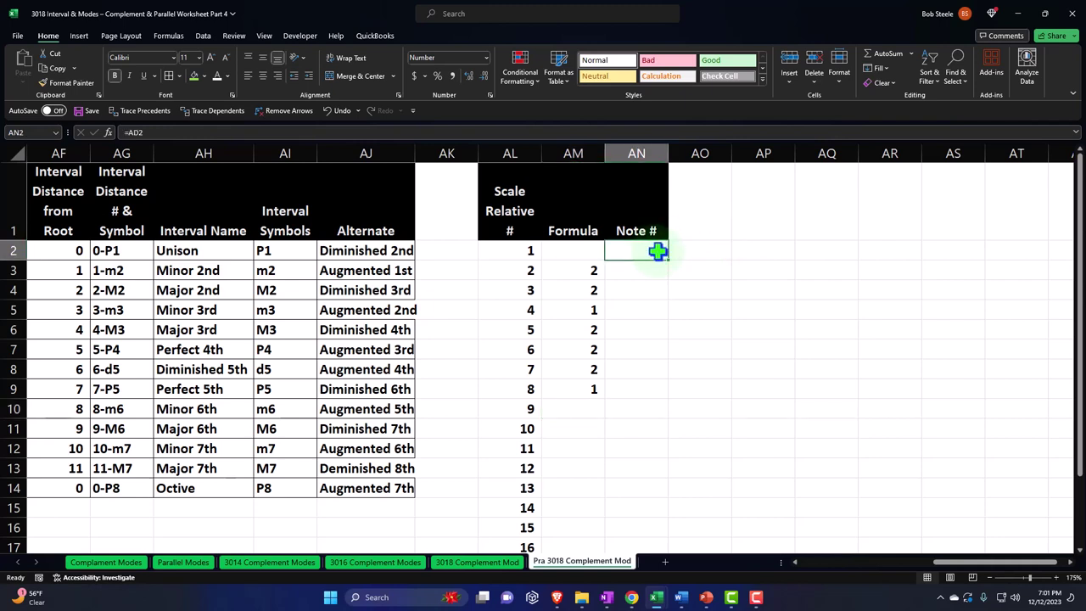
- Trace the Note # cells from AN3 to AN9 alongside the scale steps in the Formula column
key(Return)
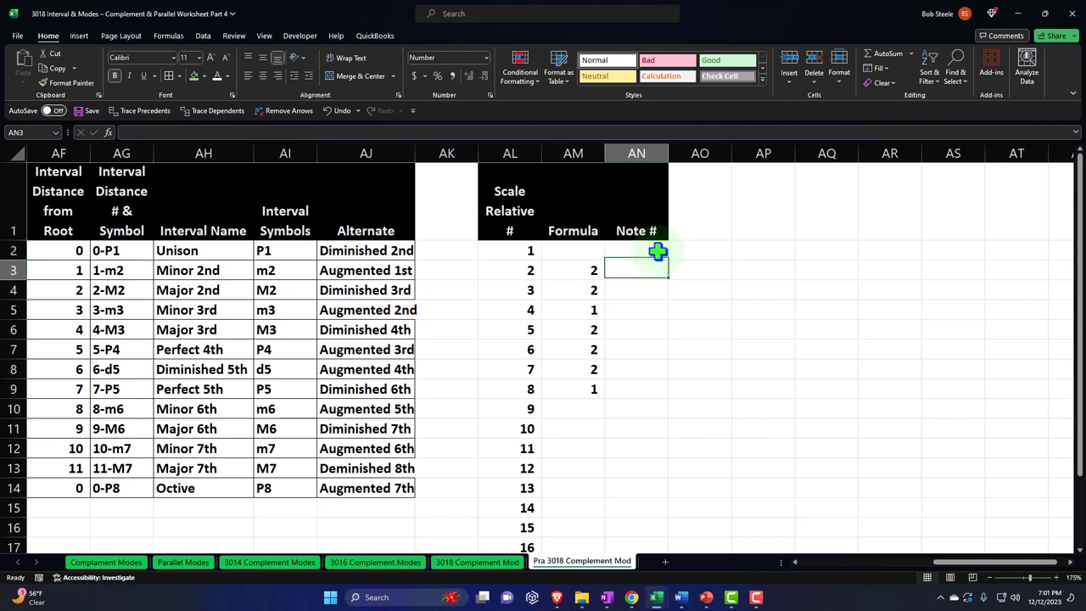
key(Return)
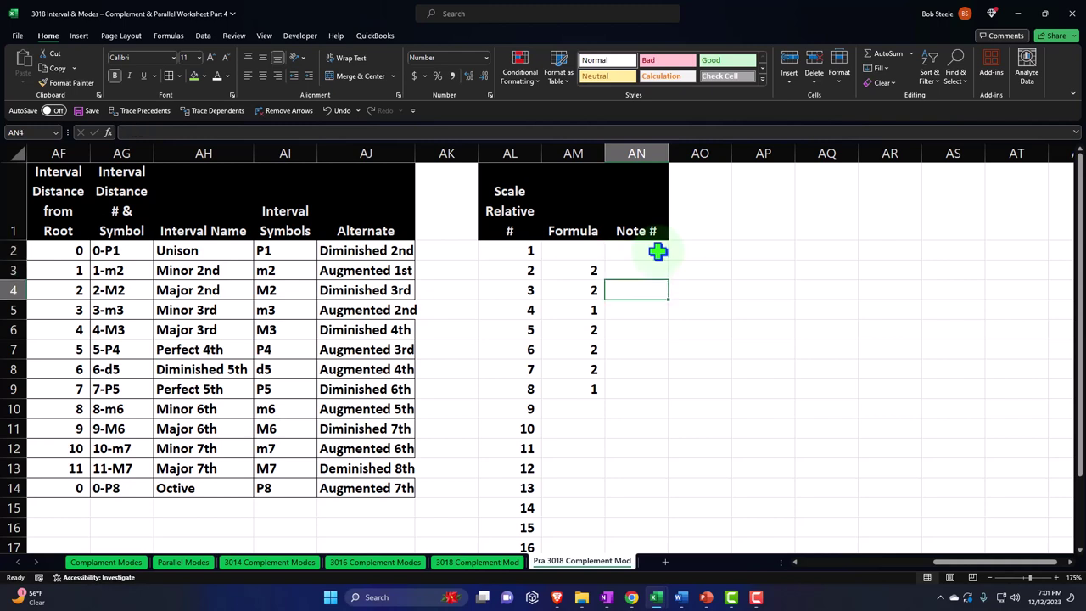
key(Return)
key(Return)
key(Return)
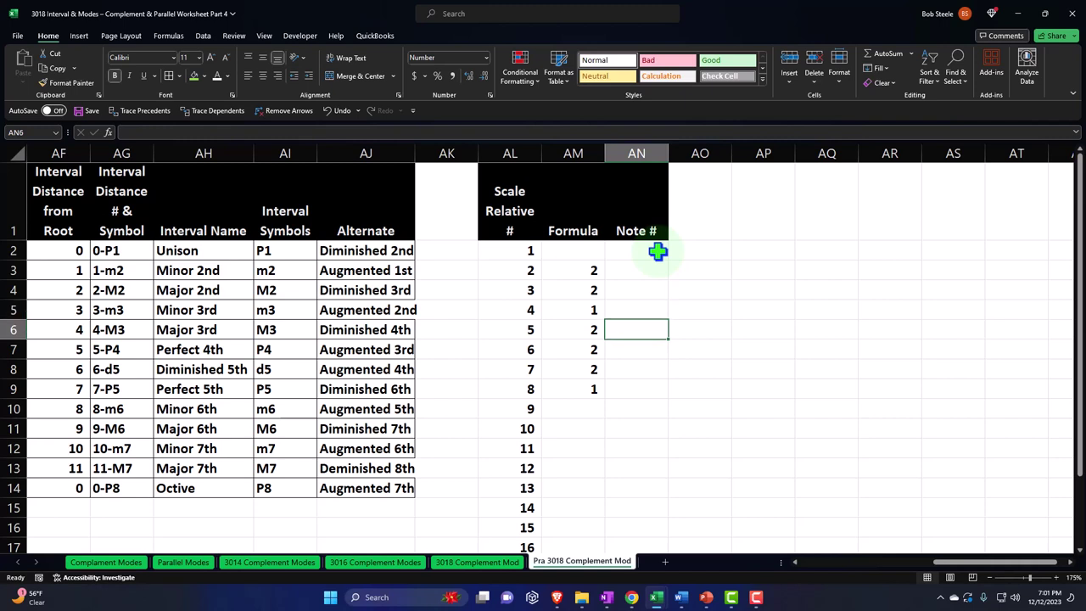
key(Return)
key(Return)
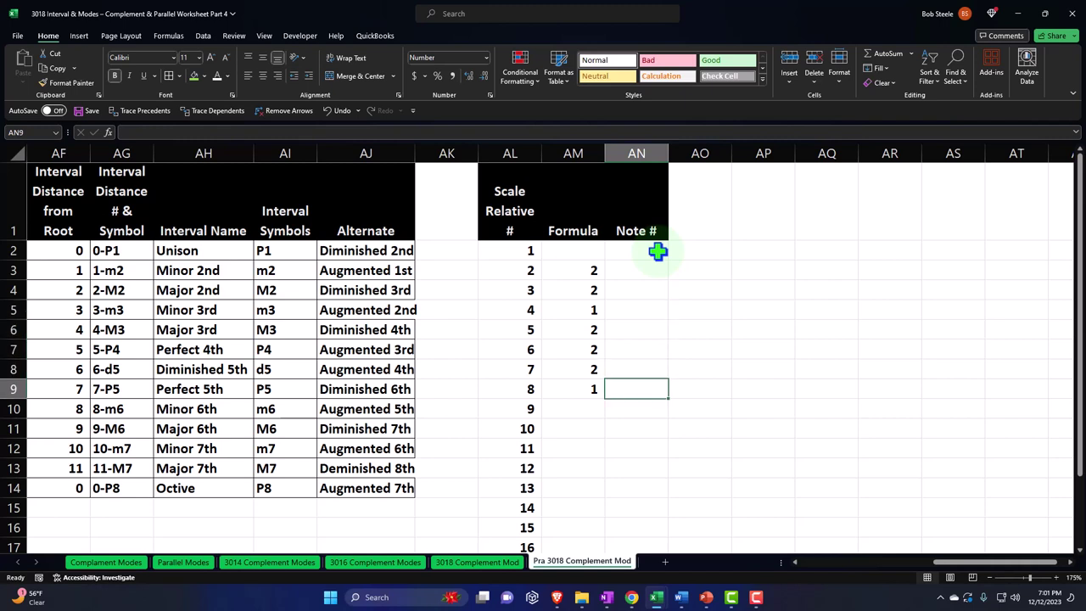
key(Up)
key(Up)
key(Up)
key(Up)
key(Up)
key(Up)
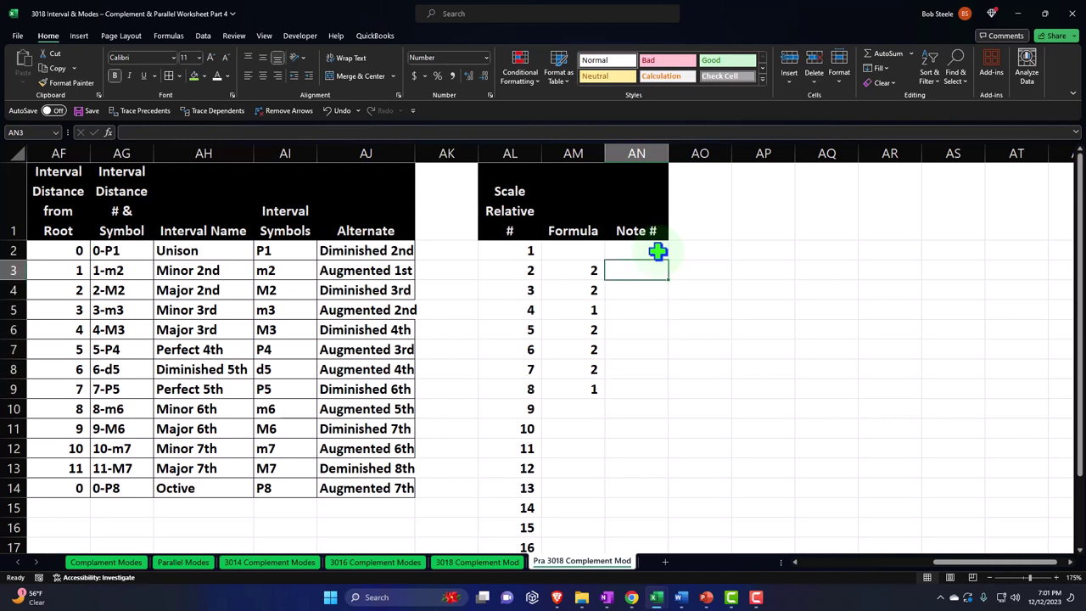
- Try adding each scale step to the previous note with =AN2+AM3 in AN3, filled through AN9
click(658, 251)
text(4)
key(Return)
text(=)
click(660, 247)
text(+AM3)
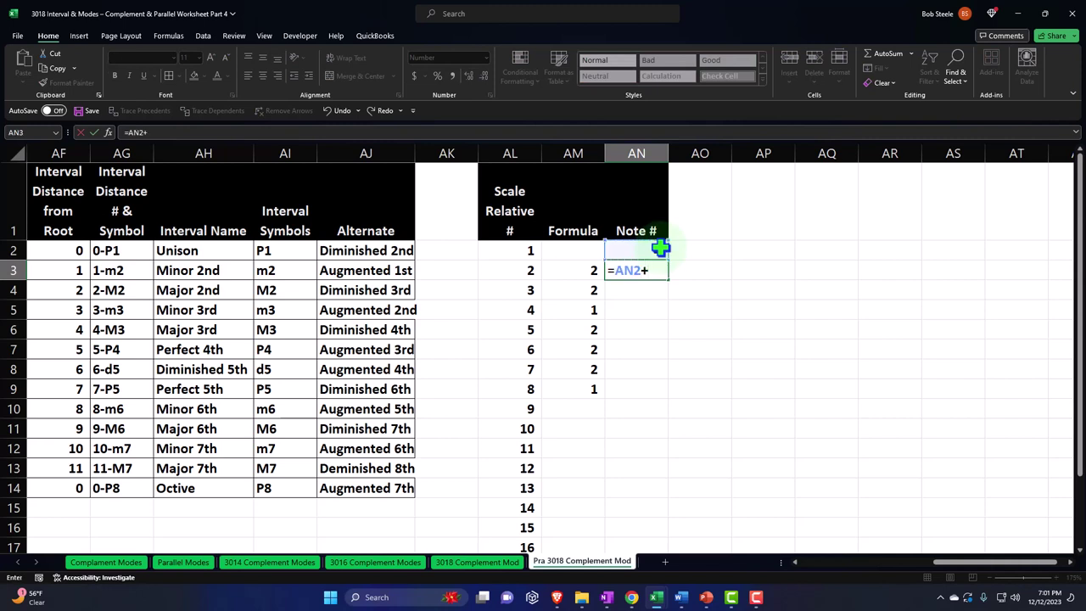
key(Return)
click(658, 269)
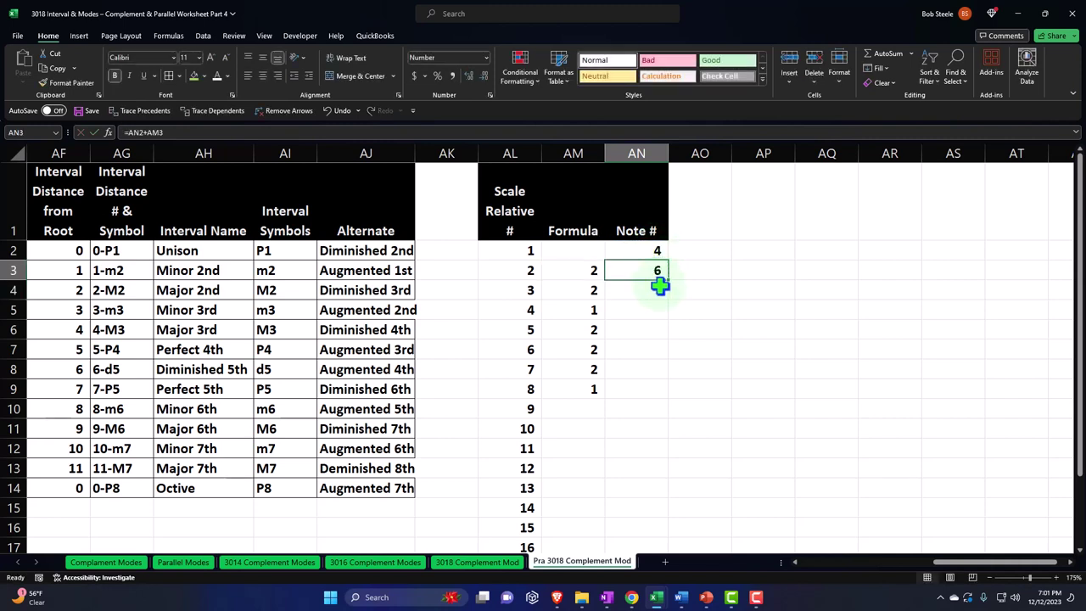
drag(671, 283, 669, 390)
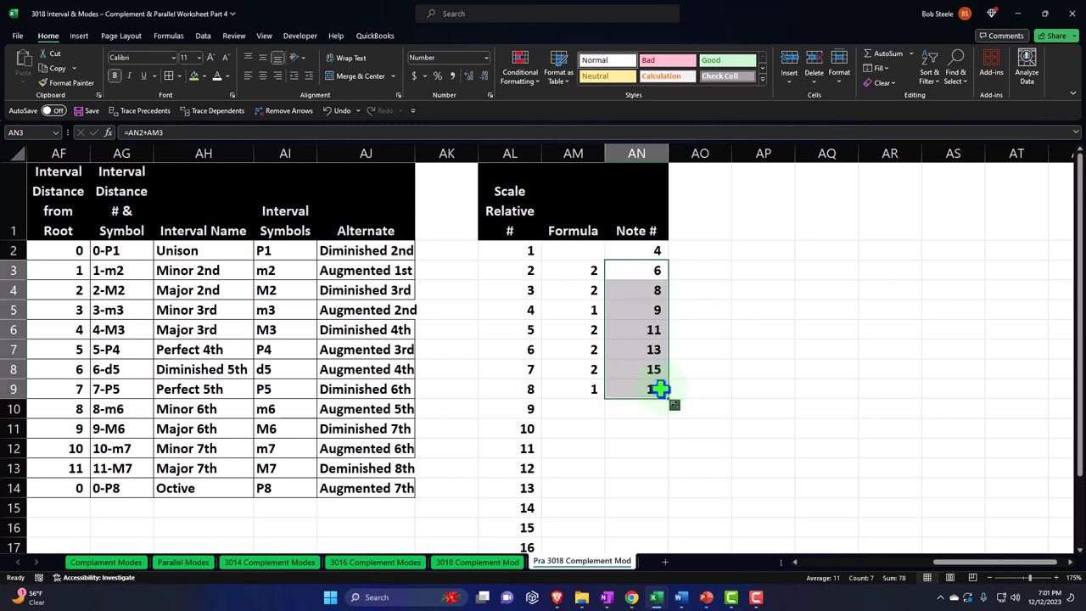
click(664, 390)
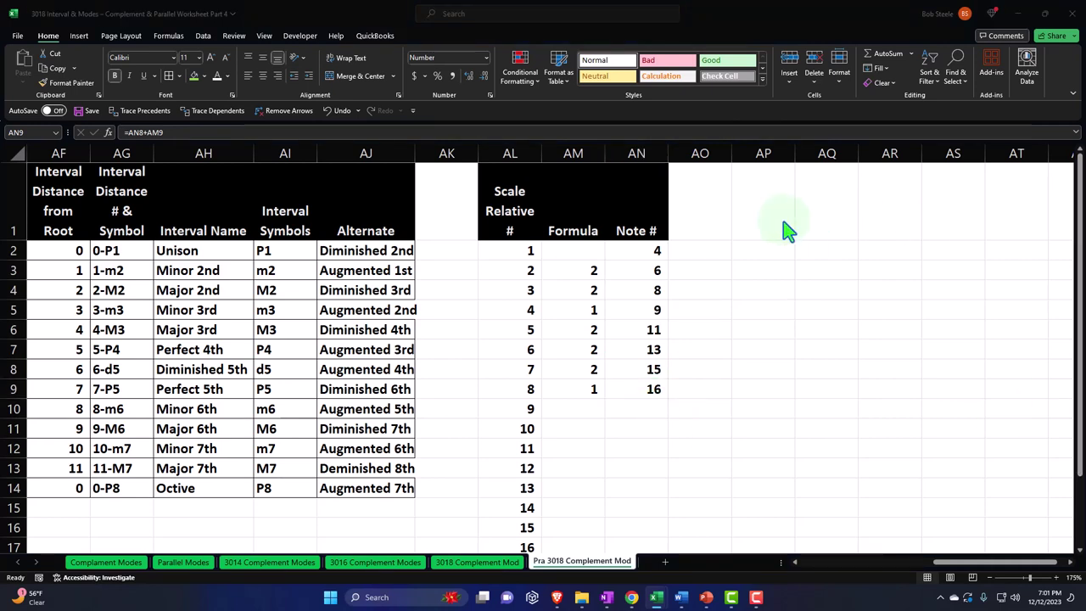
- Clear the note number formulas in AN3:AN9 and return to AN3
click(650, 269)
drag(650, 268, 638, 384)
key(Delete)
key(shift+Up)
key(shift+Up)
key(shift+Up)
key(shift+Up)
key(shift+Up)
key(shift+Up)
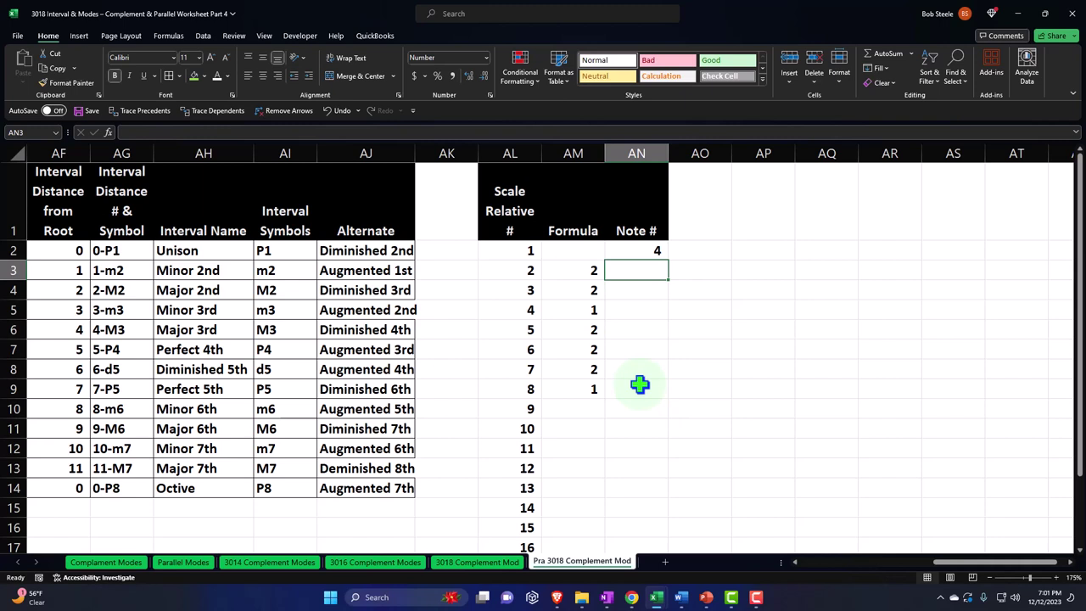
- Begin an IF formula in AN3 with the logical test AN2+AM3<13
text(=)
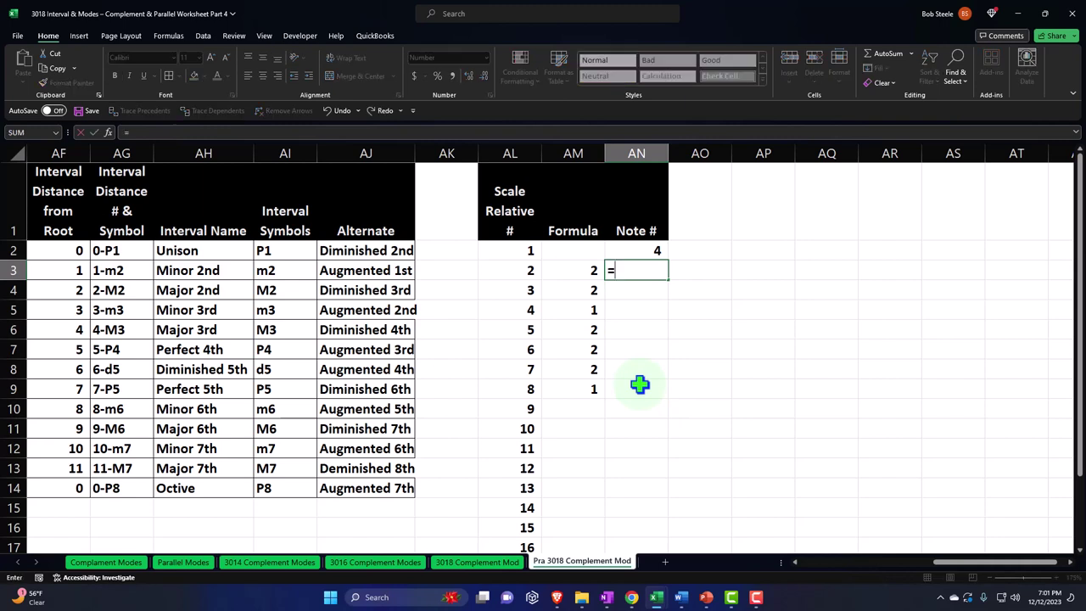
text(if()
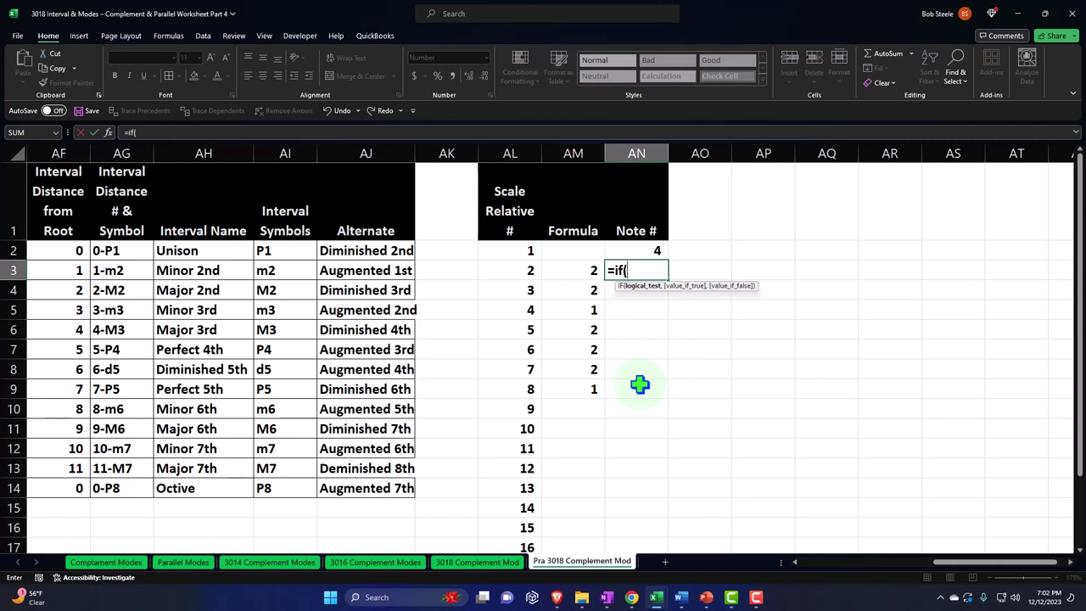
key(Up)
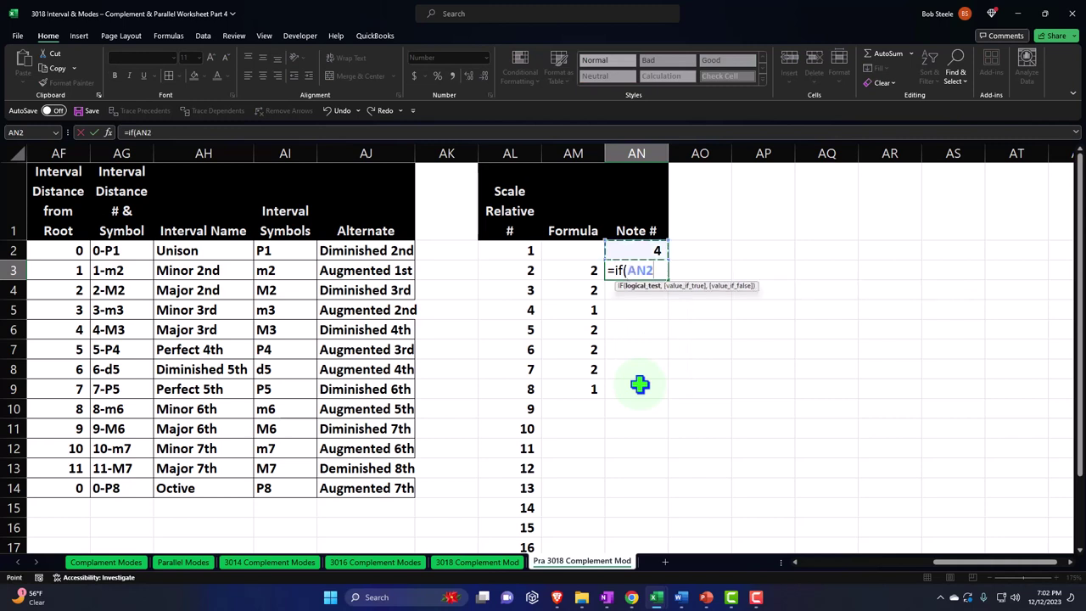
text(+)
click(578, 270)
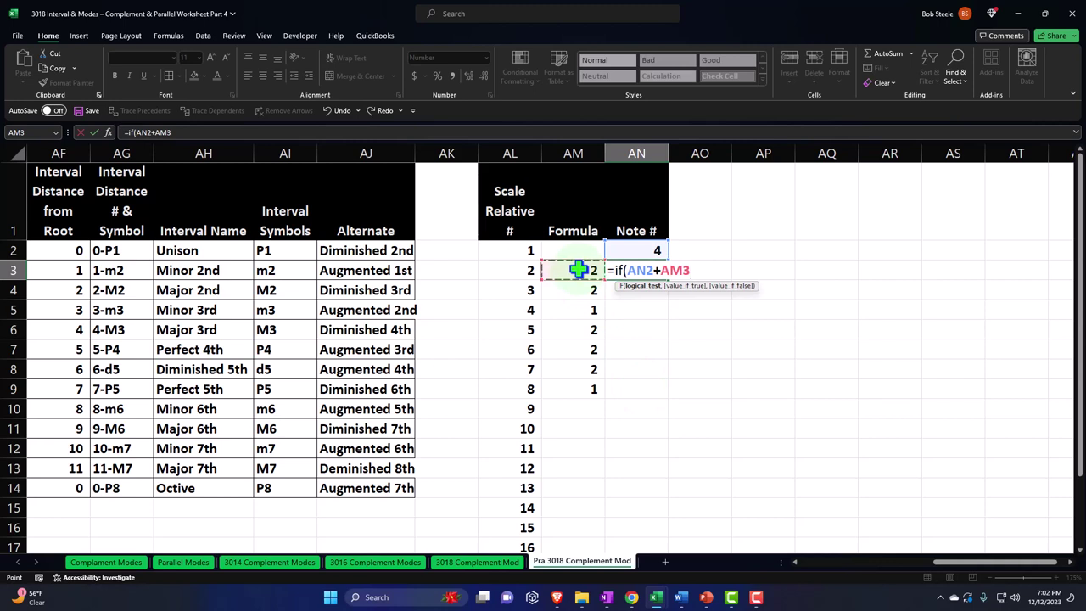
text(<13)
text(,)
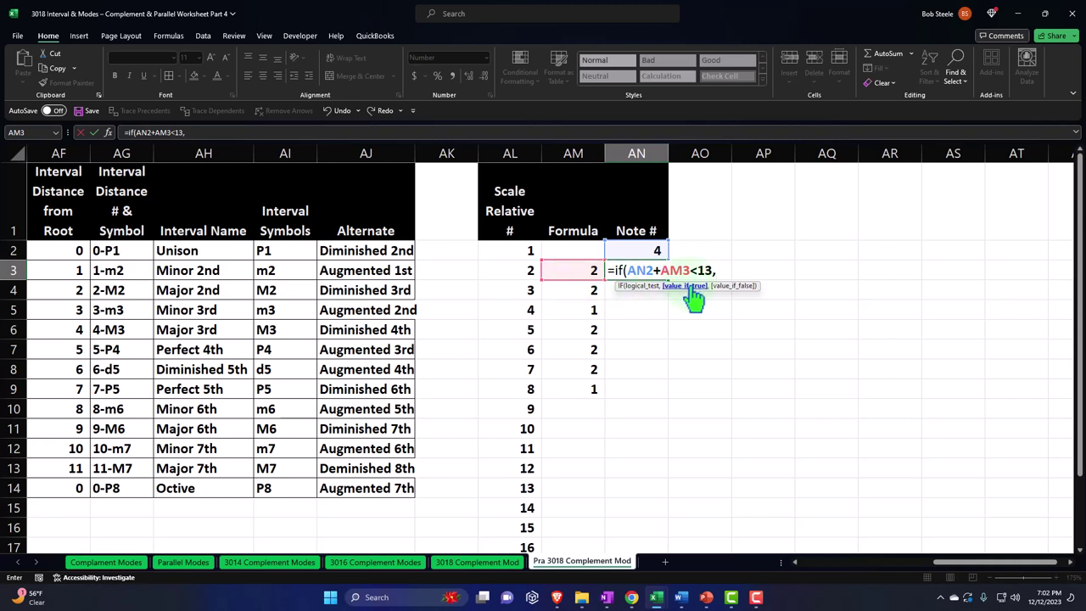
- Complete the IF formula in AN3 with AN2+AM3 as the true value and AN2+AM3-12 as the false value
click(642, 249)
text(+)
click(576, 269)
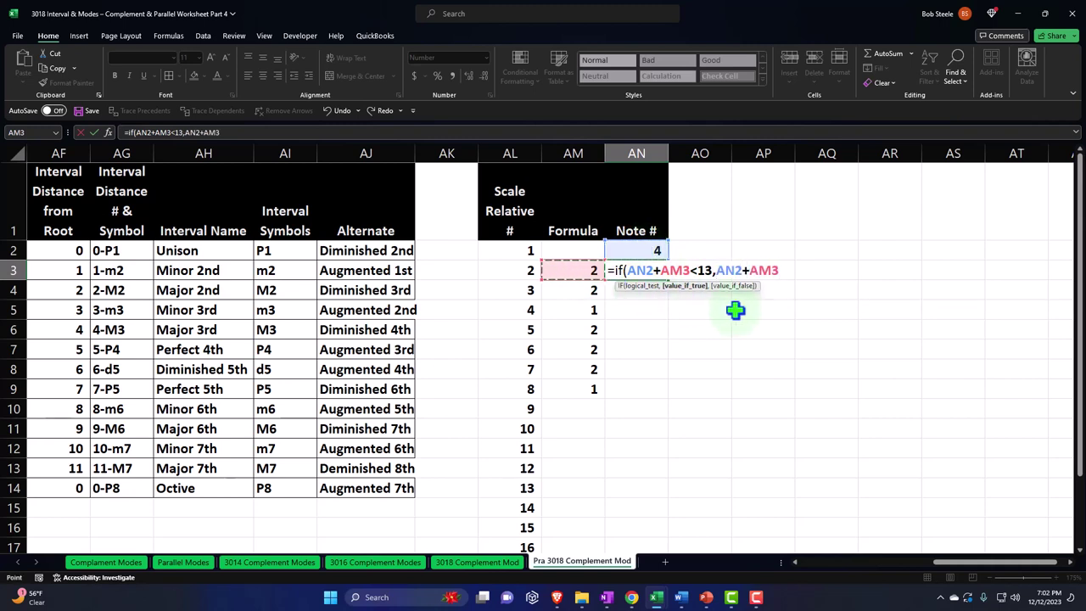
text(,)
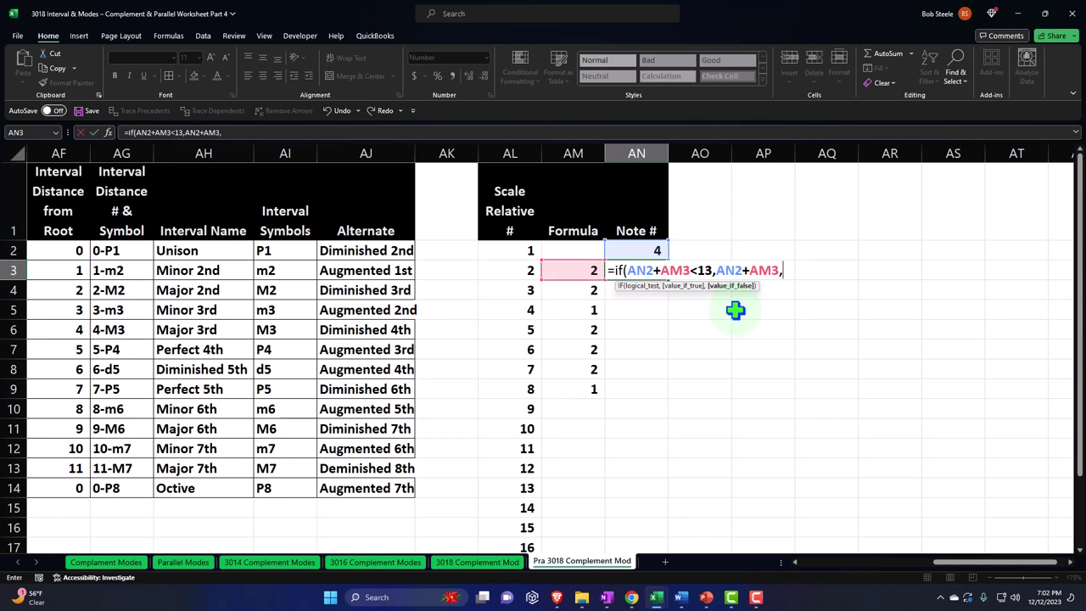
click(632, 249)
text(+)
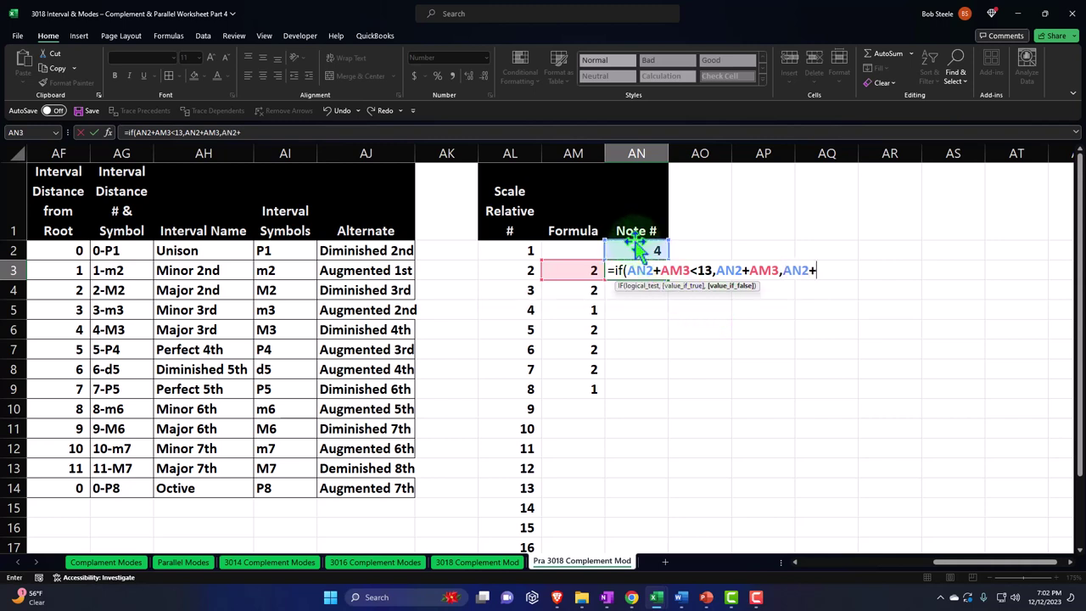
click(581, 269)
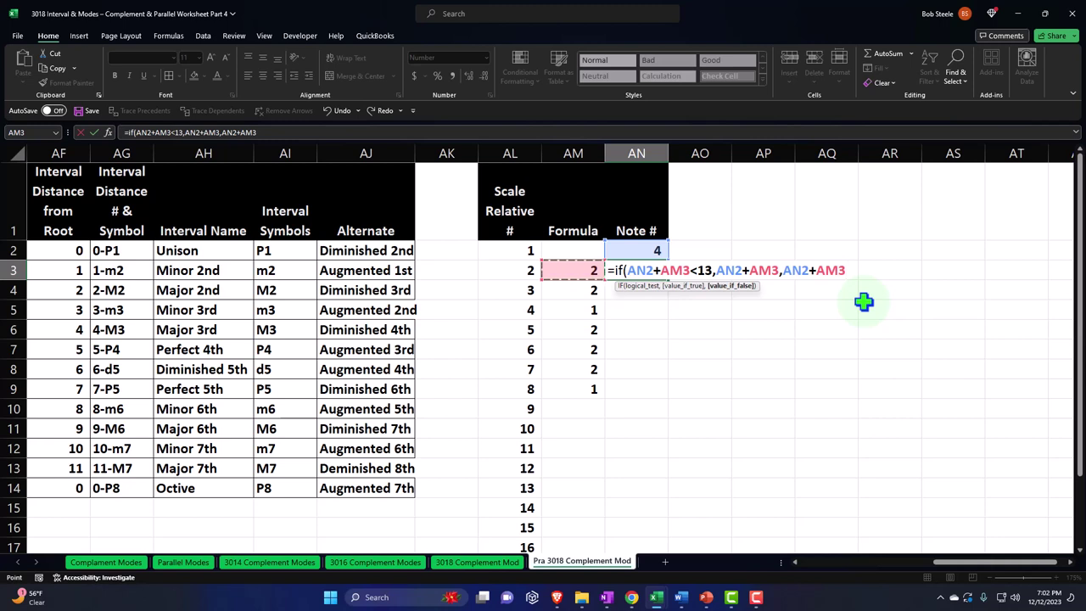
text(-12)
key(Return)
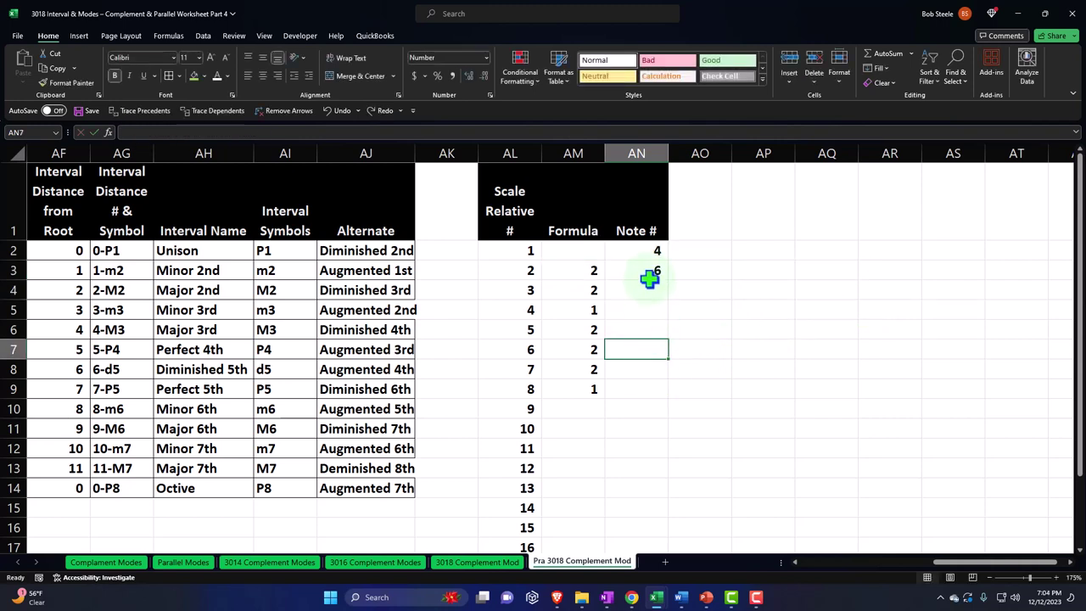
- Fill the IF formula from AN3 down to AN9 and open the copied formula in AN4 for inspection
click(650, 273)
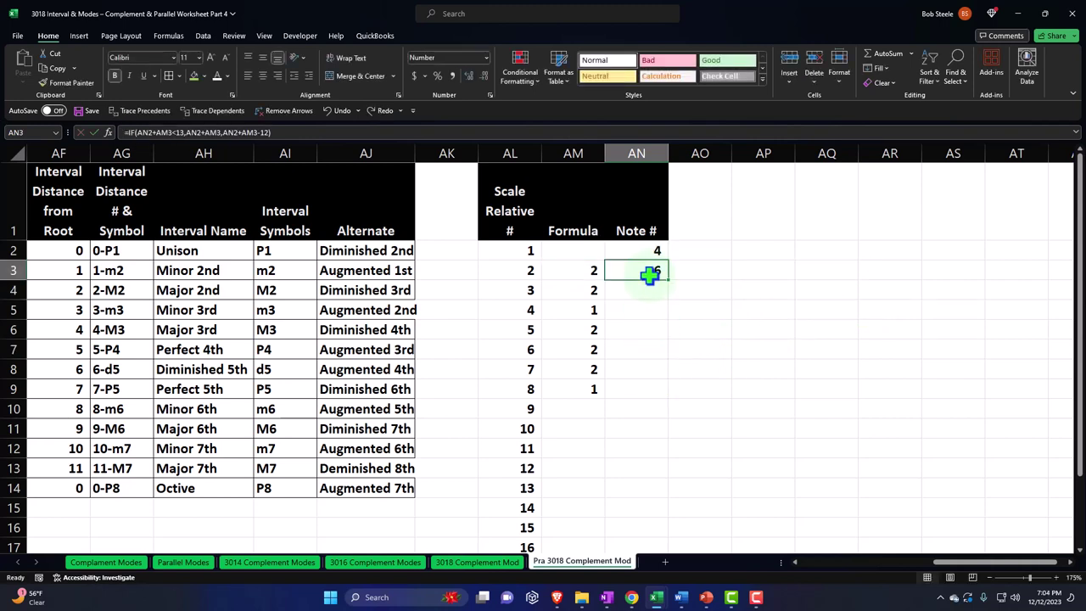
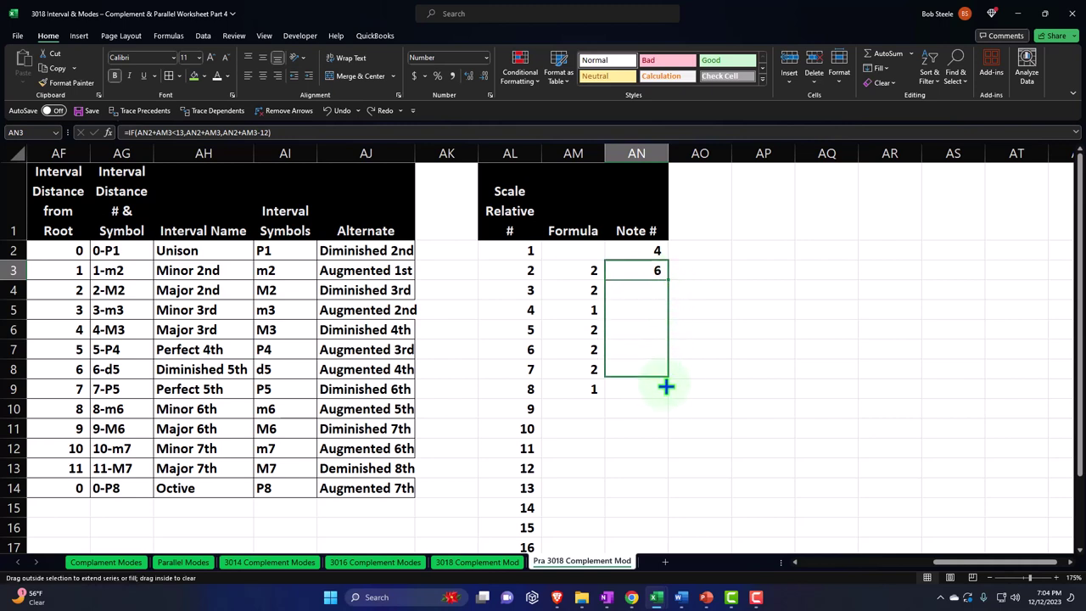
double_click(647, 289)
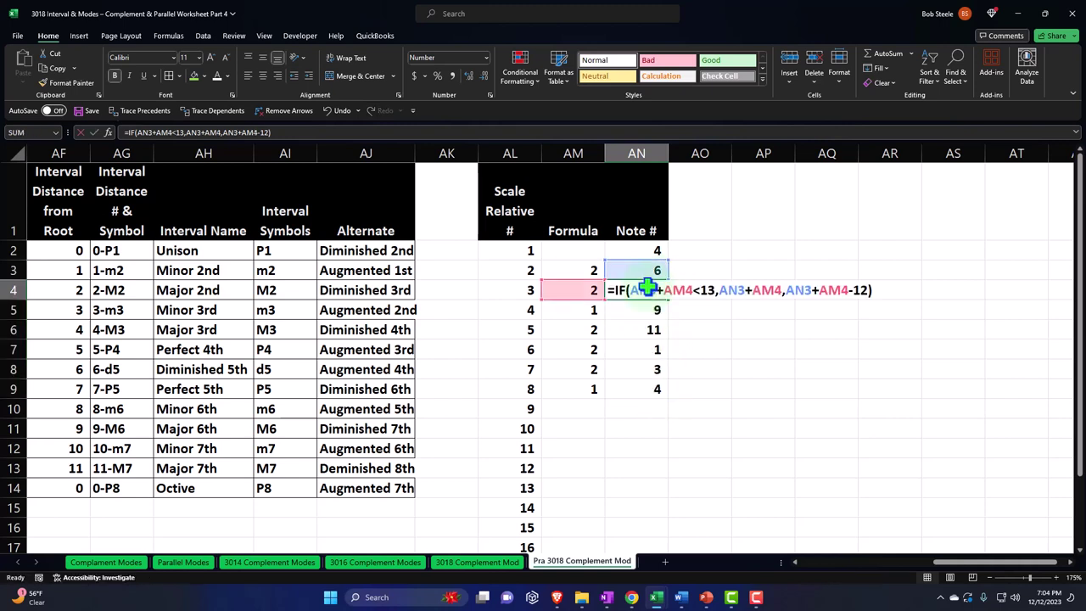
- Close the formula in AN4 and check the note number formulas cell by cell down to AN9 against their scale steps
key(Return)
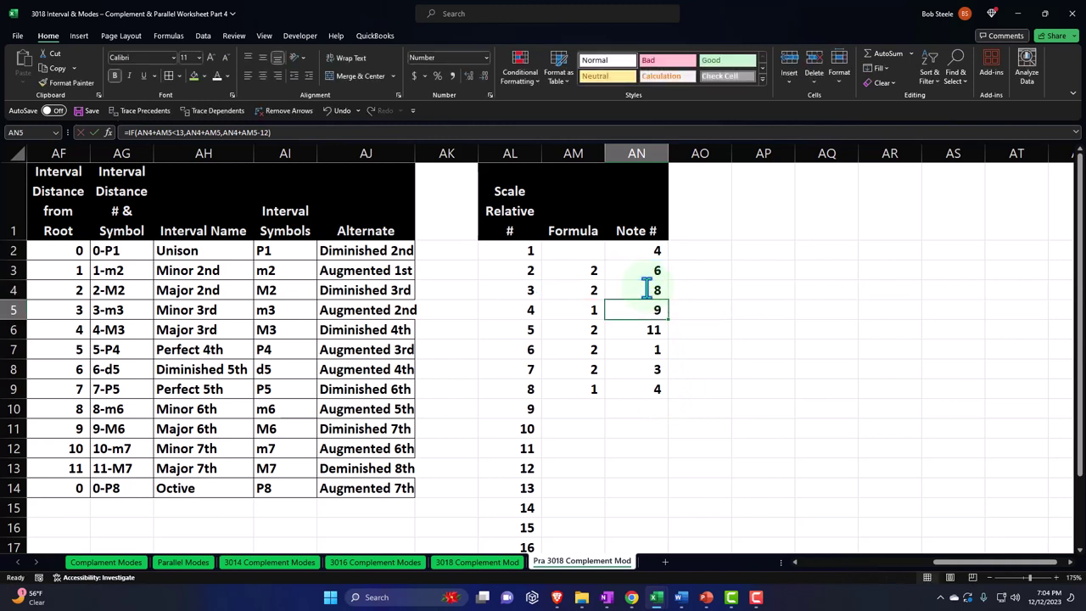
click(647, 273)
key(Down)
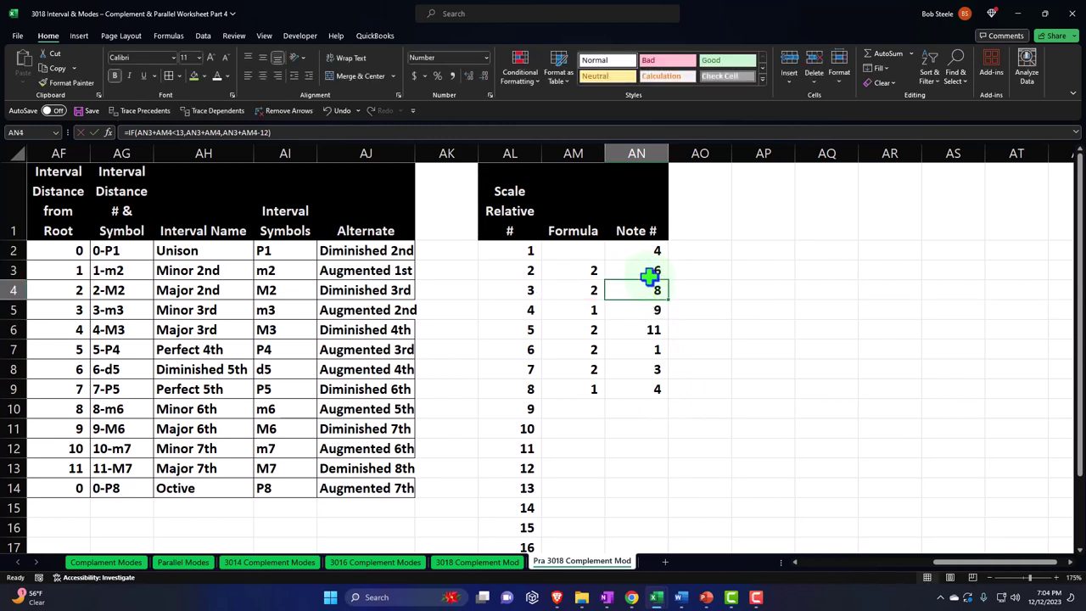
key(Down)
key(Left)
key(Right)
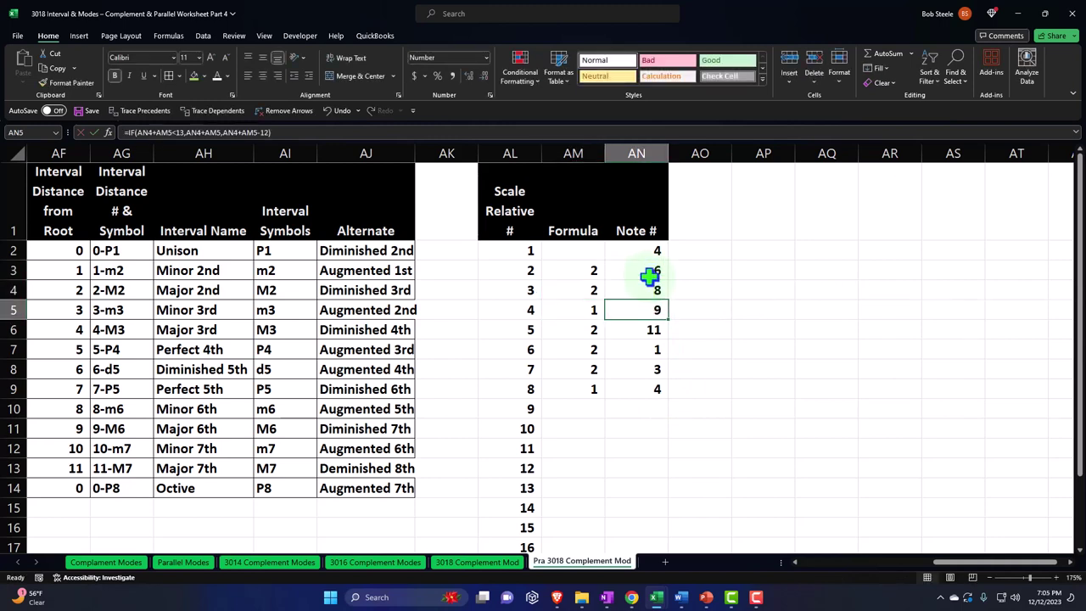
key(Down)
key(Left)
key(Right)
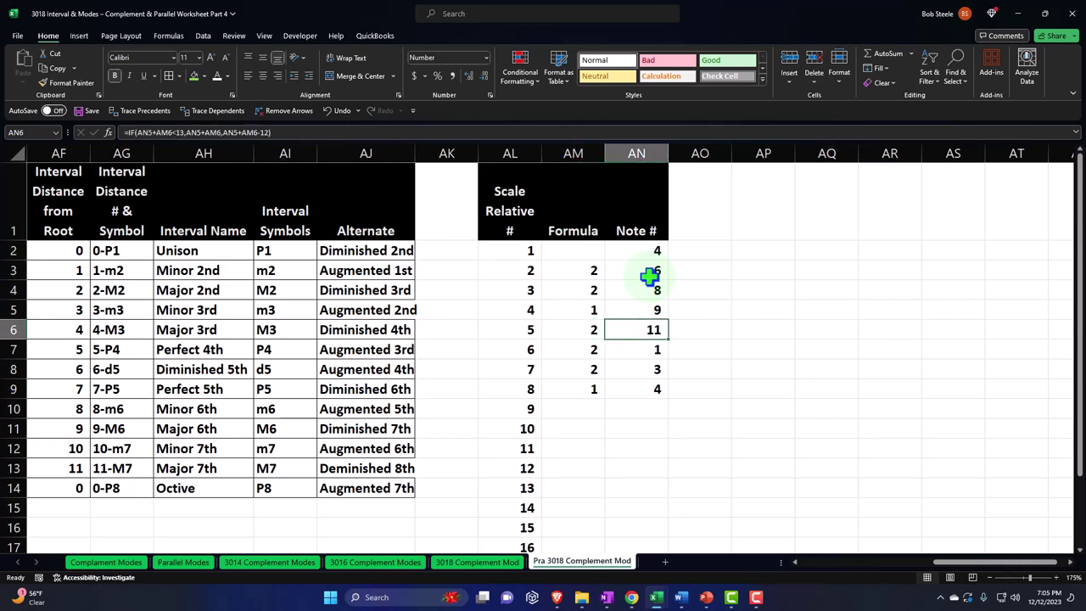
key(Down)
key(Left)
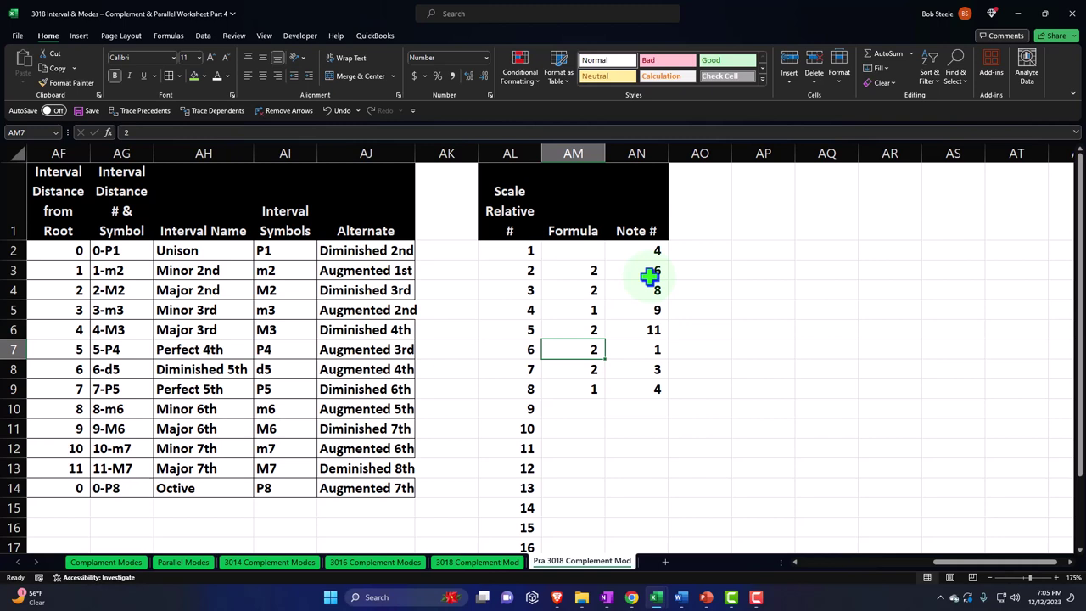
key(Right)
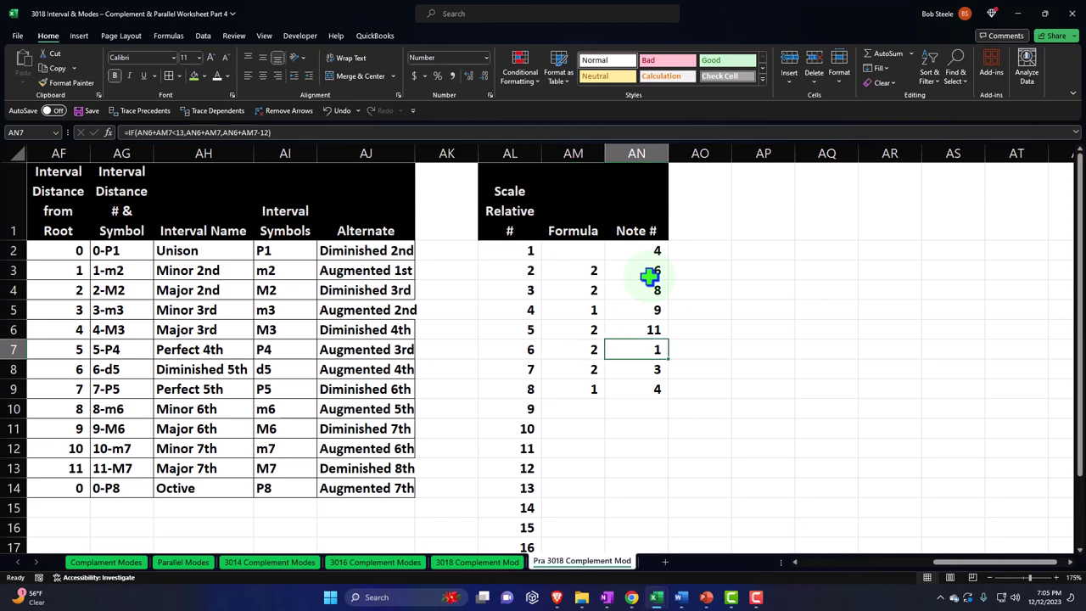
key(Down)
key(Down)
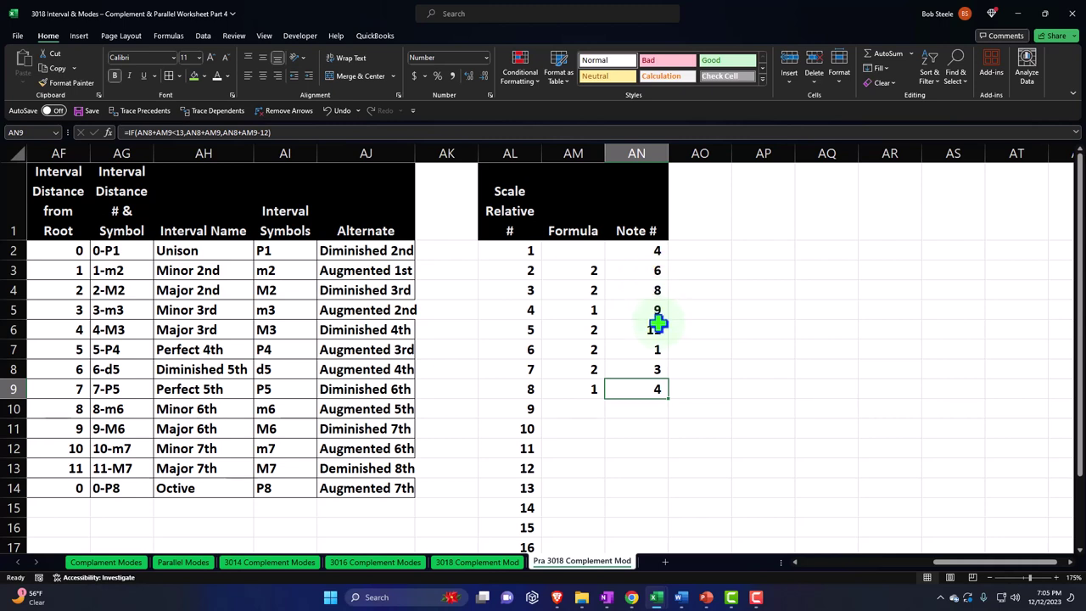
- Enter the formula =AM3 in AM10 to repeat the scale step pattern
click(587, 410)
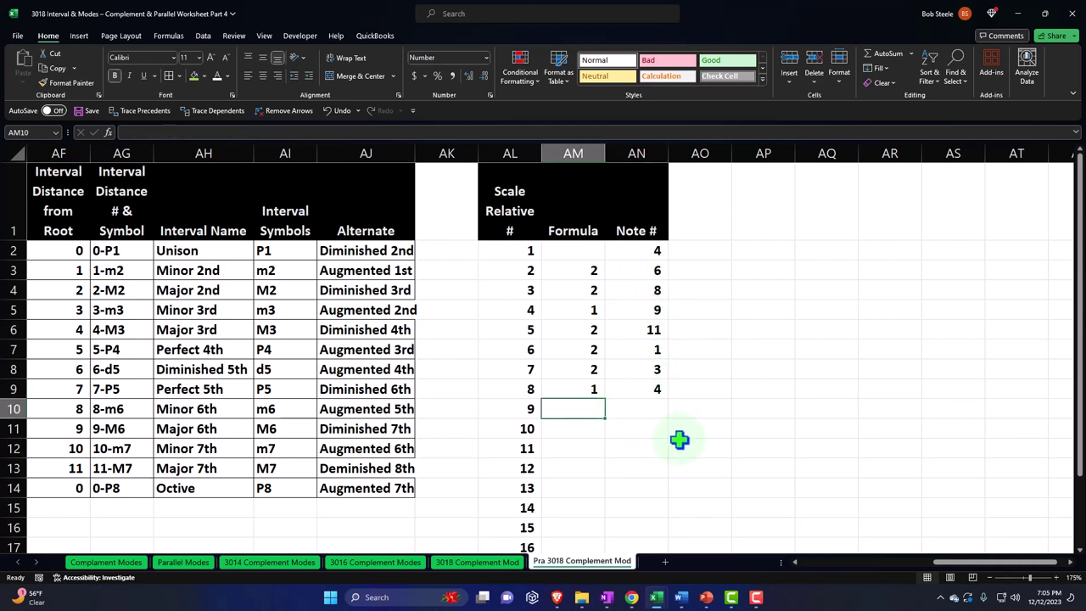
text(=)
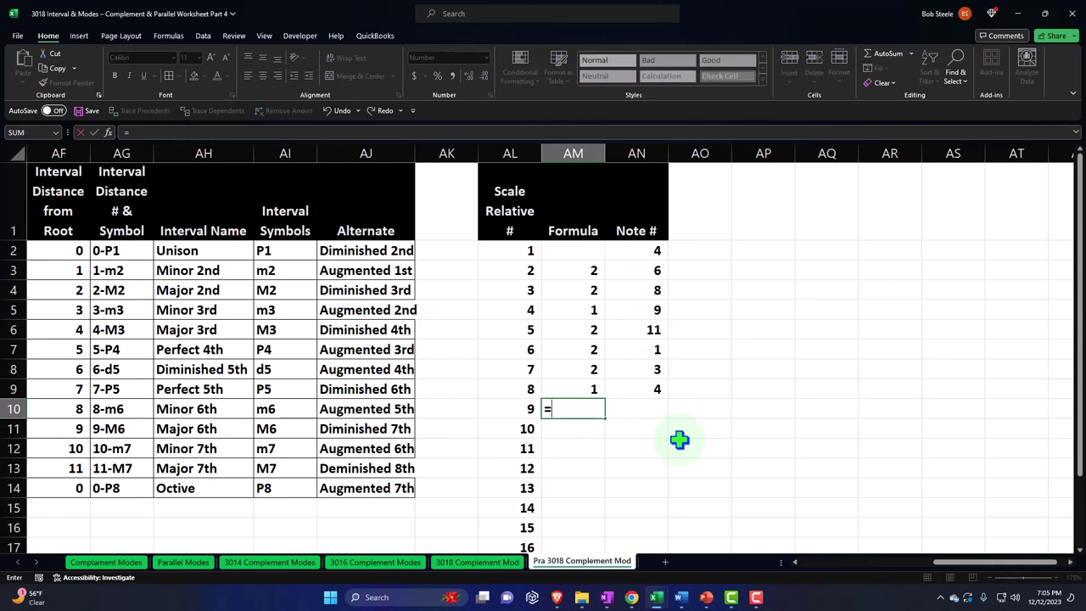
key(Up)
key(Up)
key(Up)
key(Up)
key(Up)
key(Up)
key(Up)
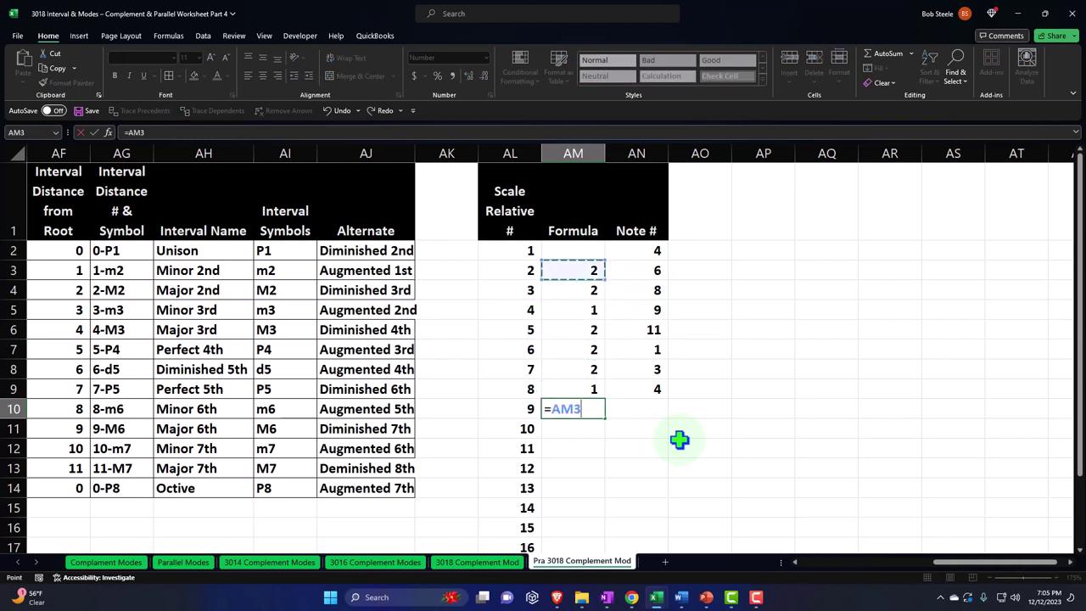
key(Escape)
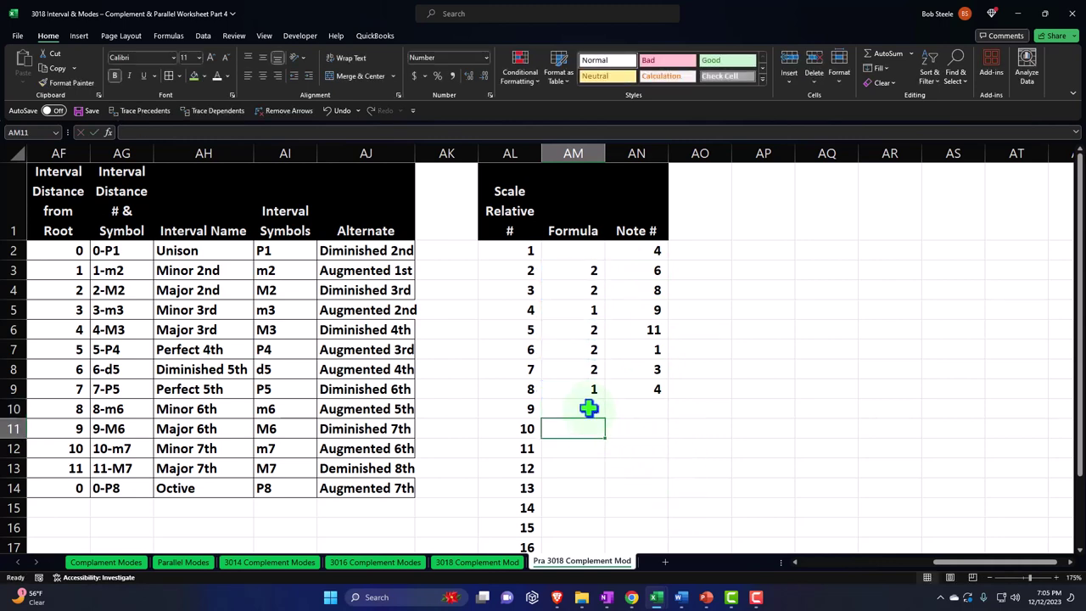
- Fill the formula from AM10 down to AM11 and check the copied reference
drag(604, 418, 603, 434)
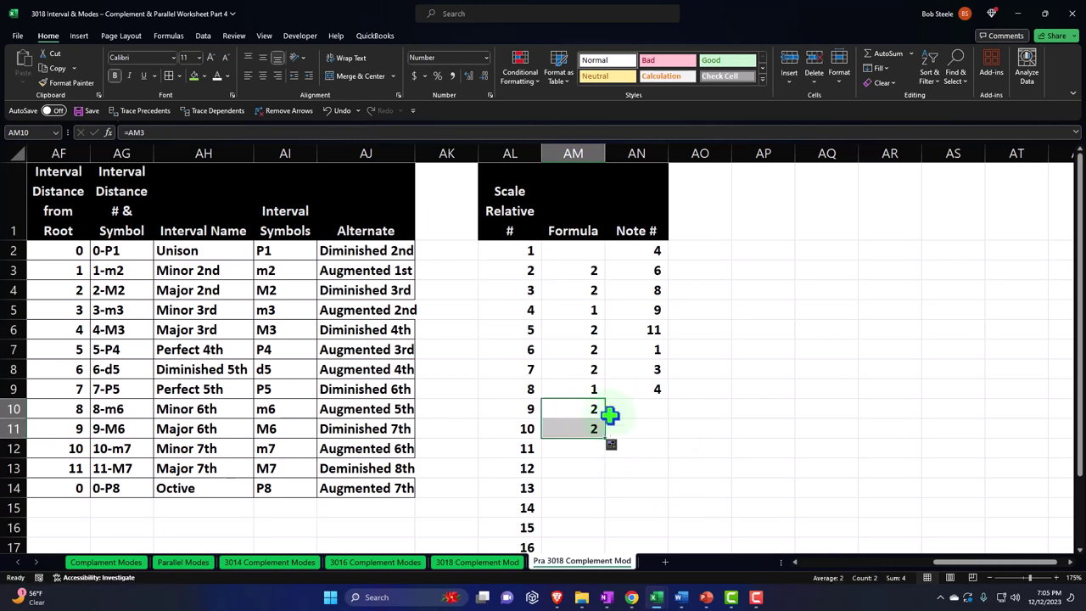
double_click(586, 430)
key(Return)
click(586, 430)
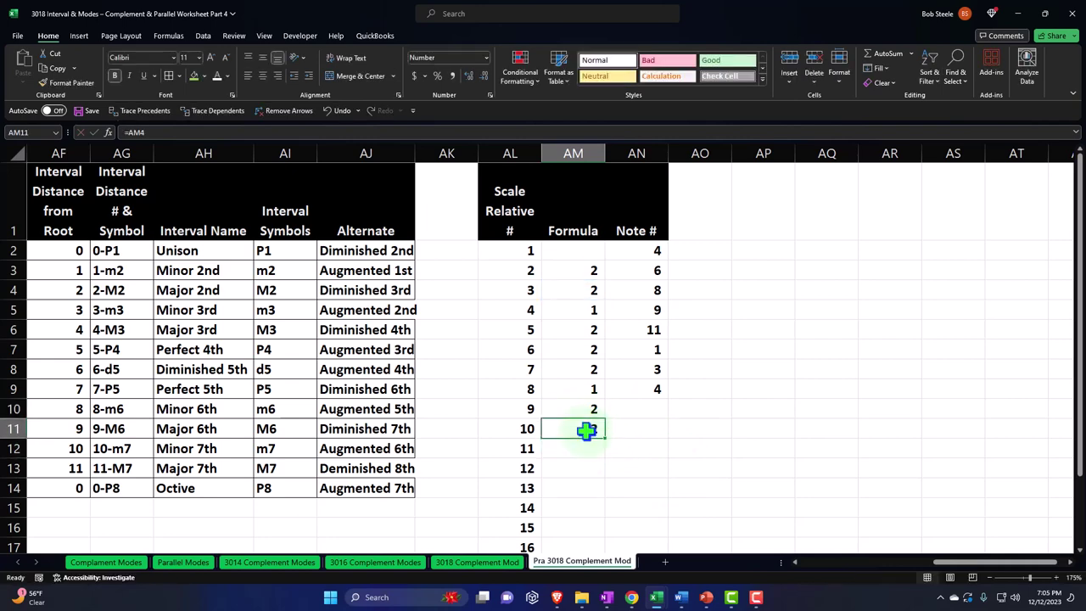
- Fill the repeating step formula from AM11 down to AM21 and check the last cell
scroll(596, 399, down, 2)
drag(605, 378, 580, 519)
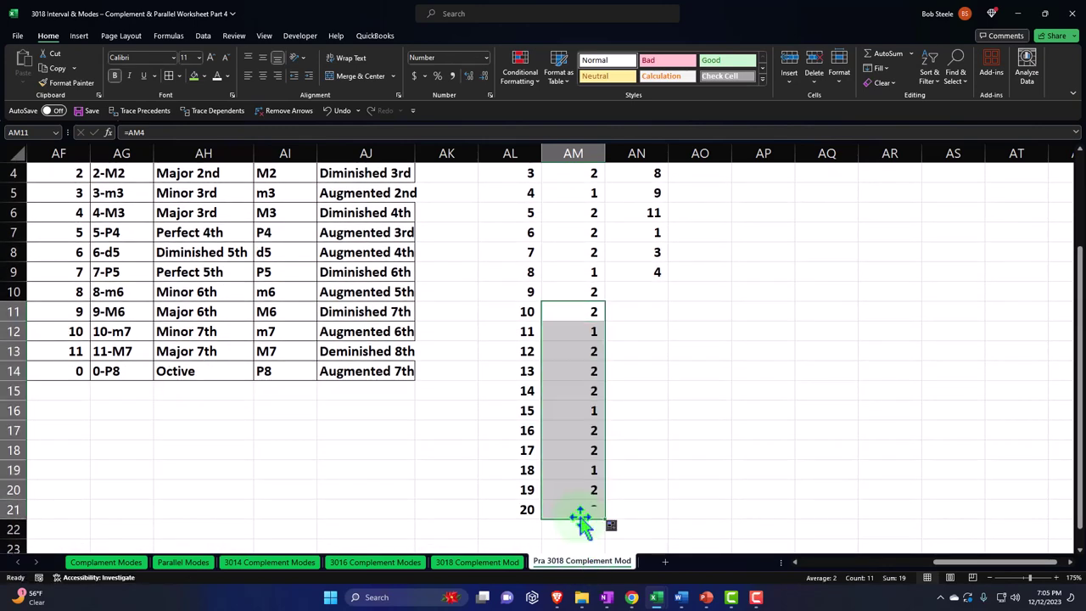
click(586, 354)
click(588, 511)
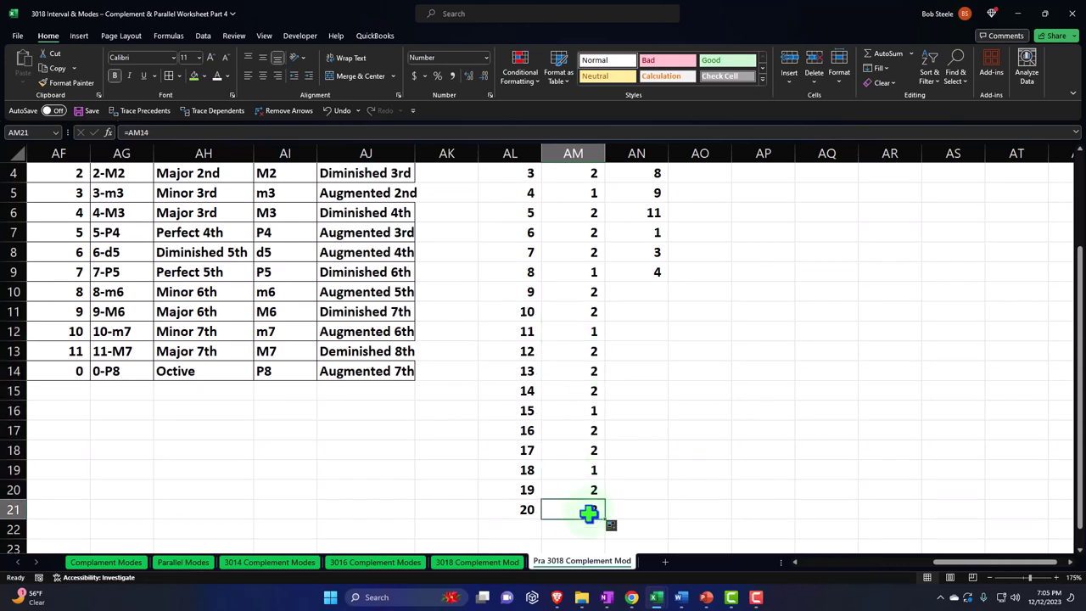
scroll(597, 501, up, 1)
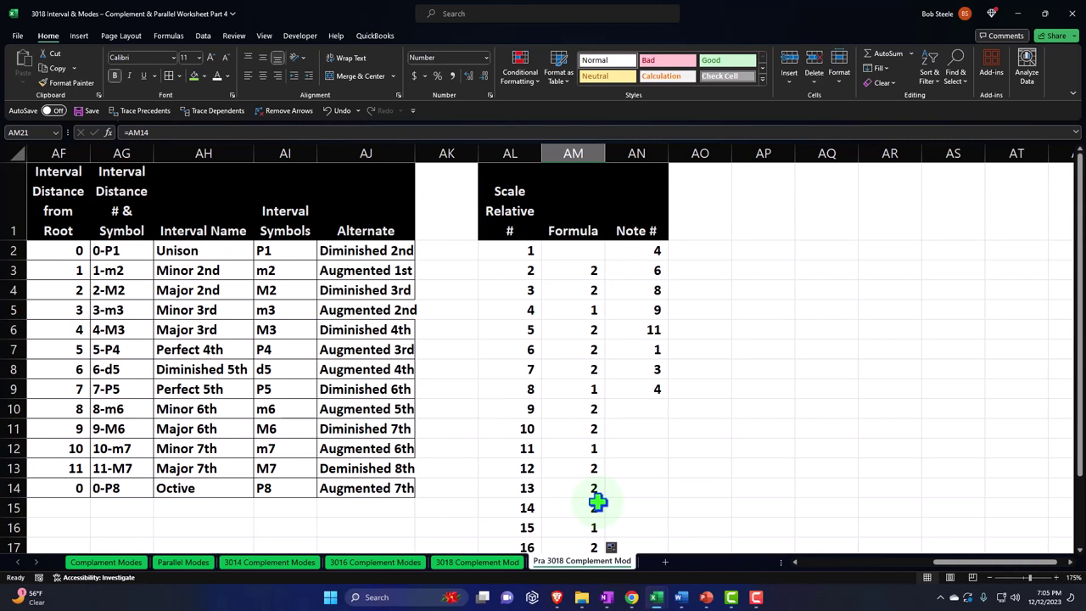
- Fill the IF note number formula from AN9 down to AN21
click(648, 389)
scroll(648, 389, down, 1)
drag(668, 338, 654, 513)
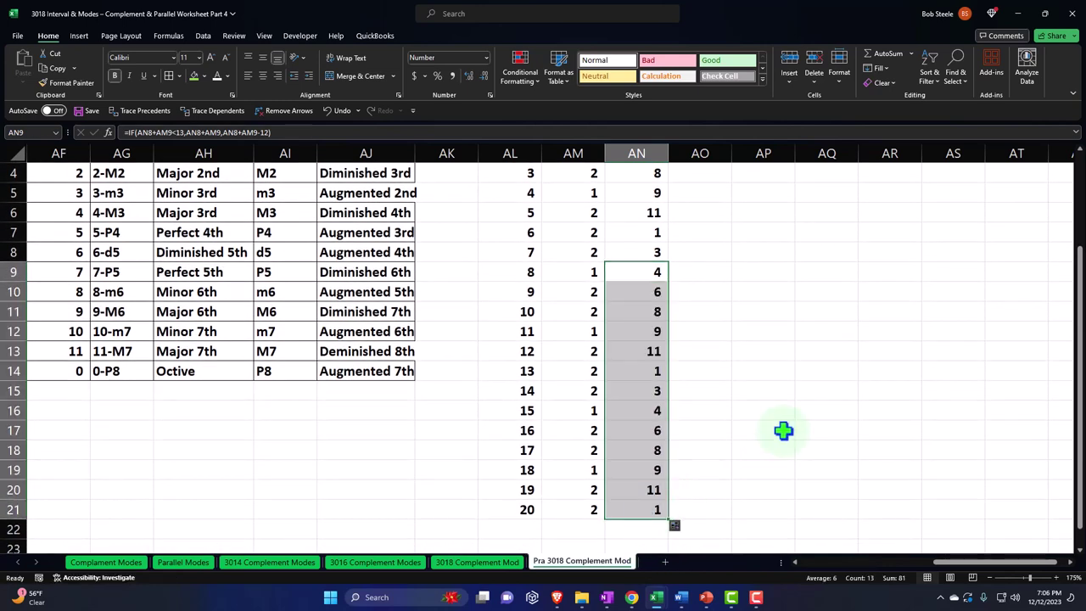
scroll(782, 430, up, 1)
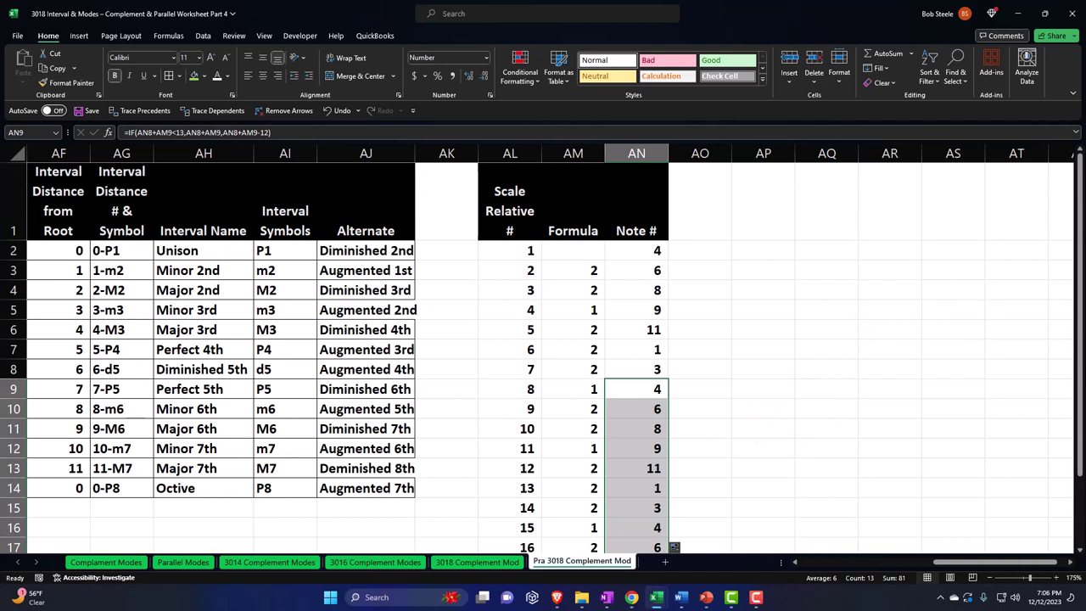
key(F2)
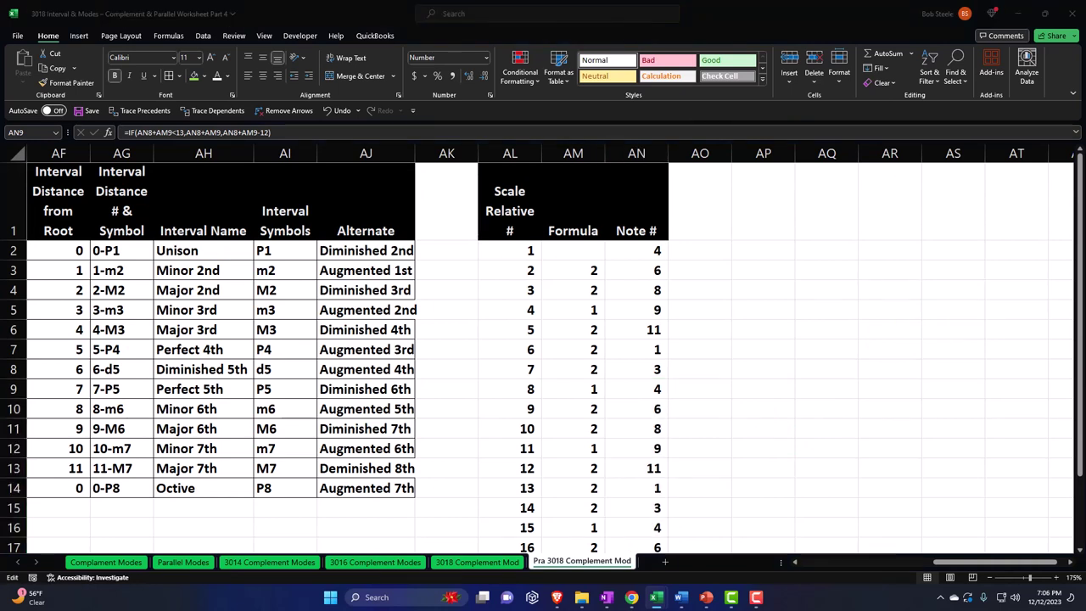
- Paste the header "Note # & Letter" into AO1 and copy the black header formatting from AN1 onto it
click(717, 206)
key(ctrl+v)
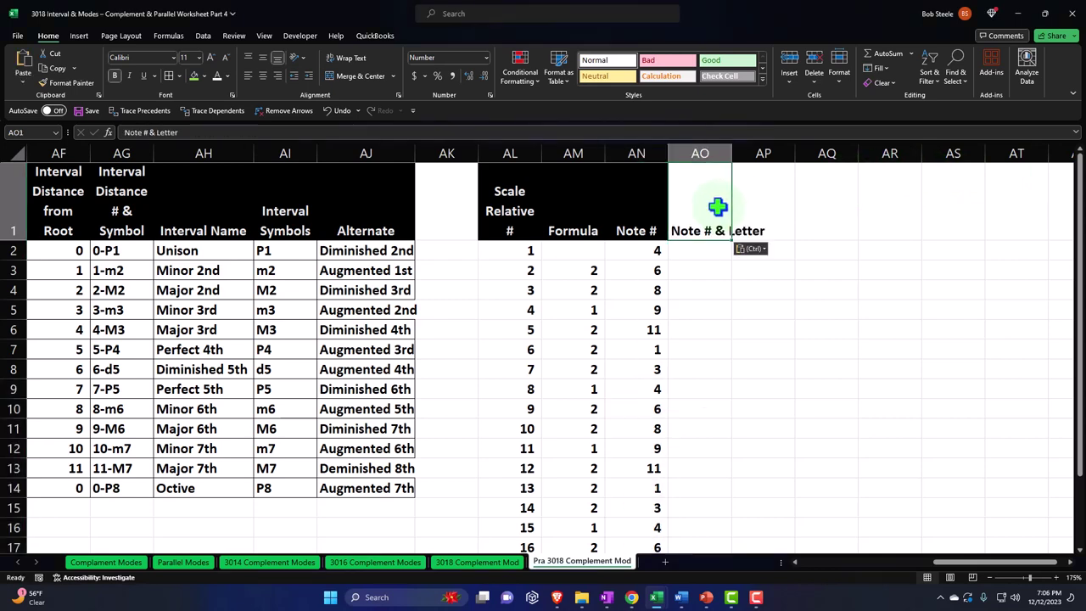
key(Return)
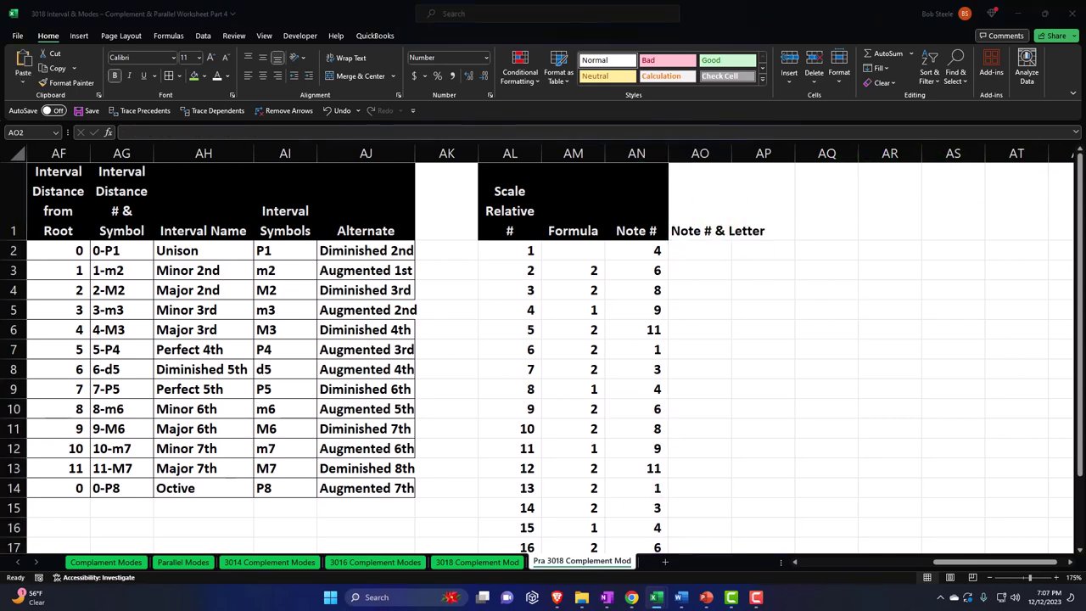
click(644, 209)
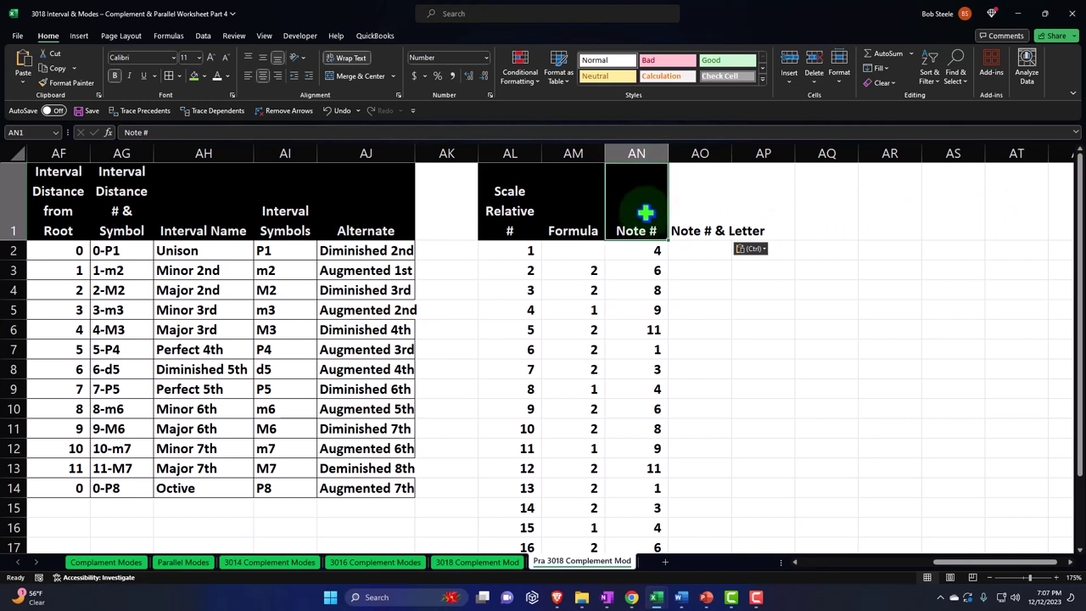
click(66, 82)
click(700, 212)
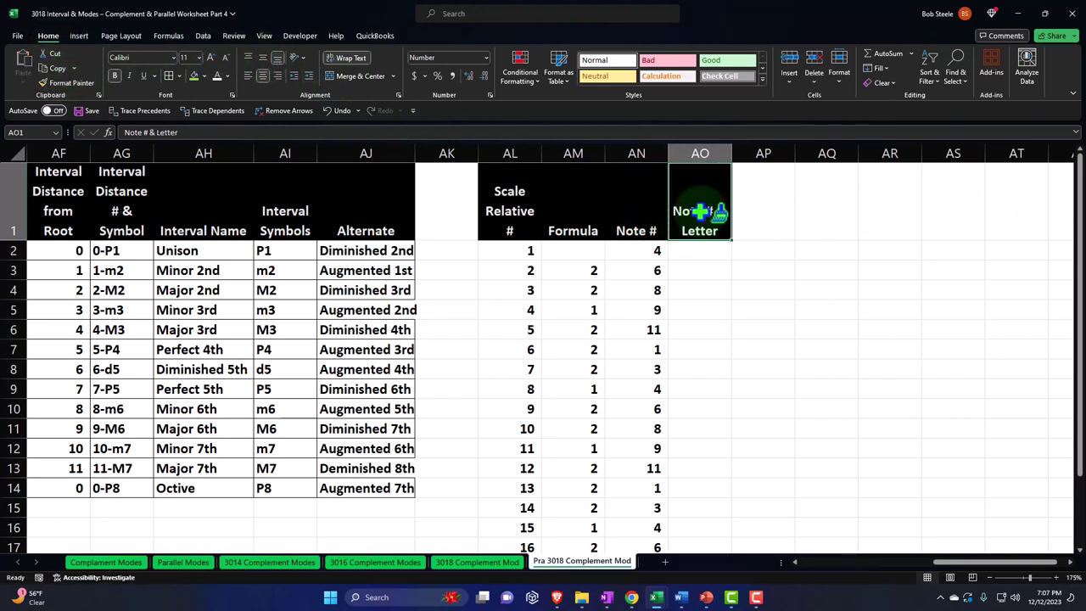
- Examine the XLOOKUP formula in AE2 and how the numbers in AA2:AA14 correspond to the number-letter labels in column AC
click(658, 254)
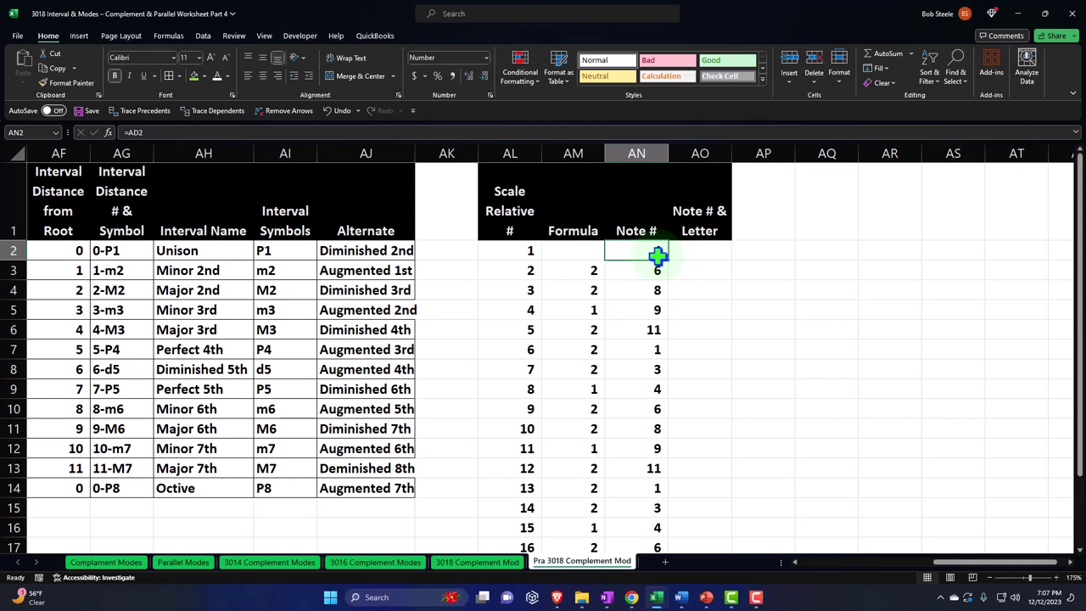
drag(953, 563, 916, 584)
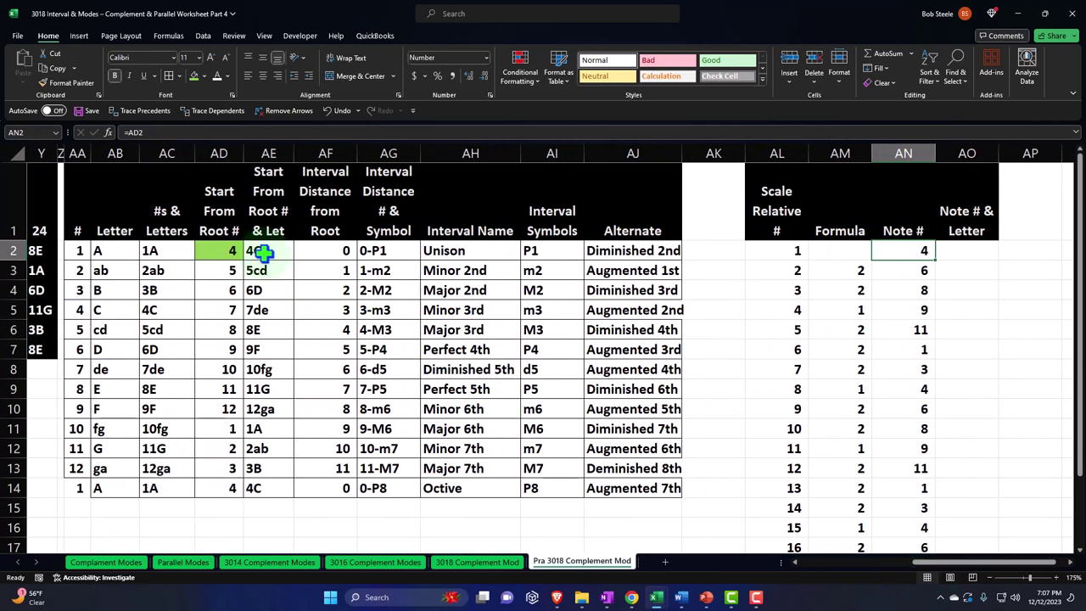
click(264, 252)
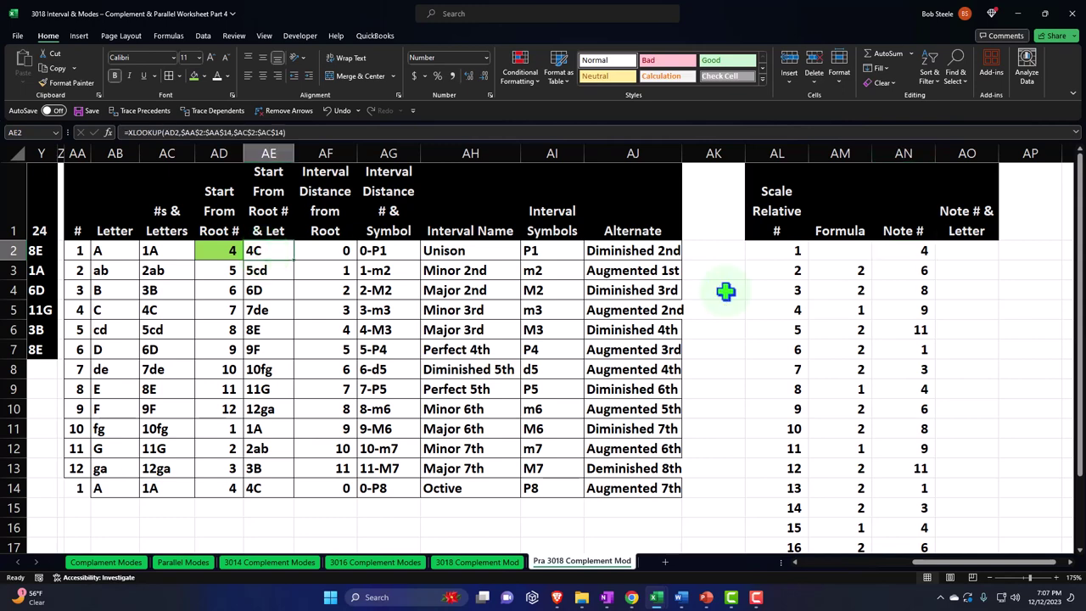
click(970, 252)
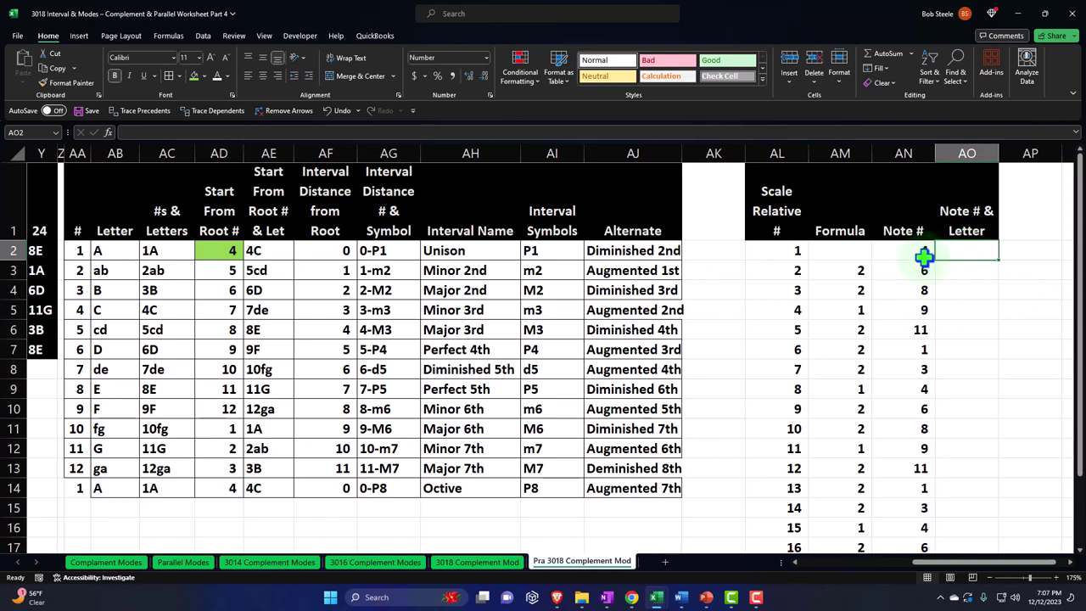
drag(222, 248, 222, 482)
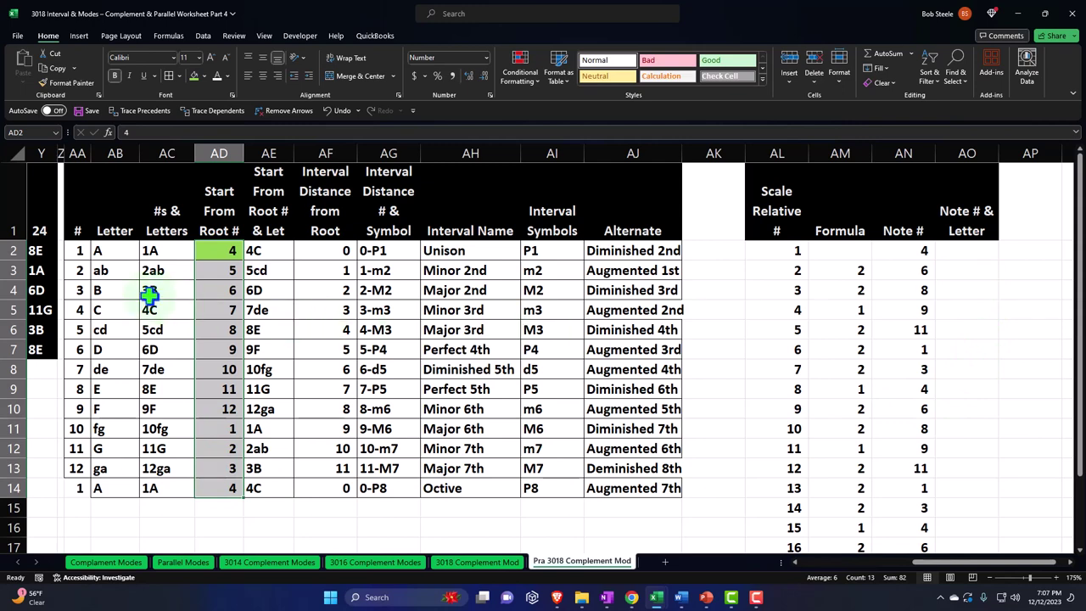
drag(75, 249, 79, 482)
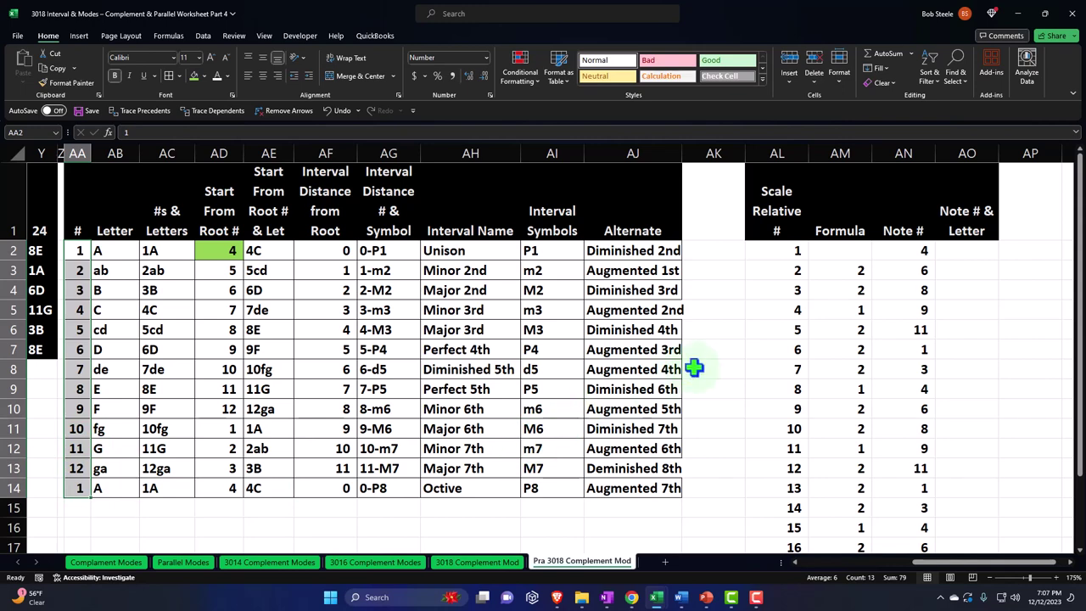
drag(153, 250, 155, 466)
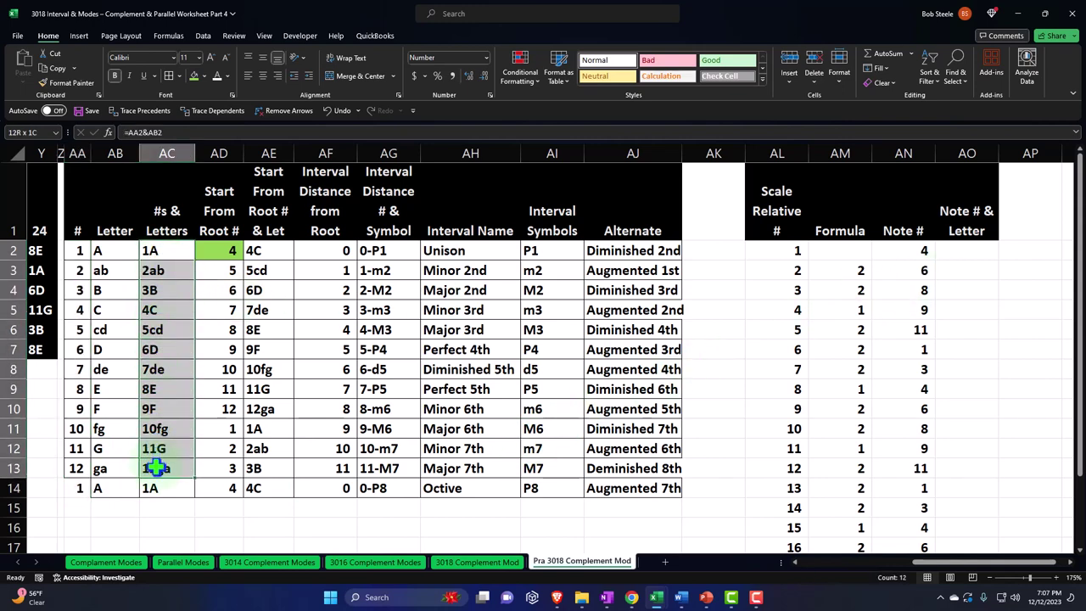
click(78, 309)
click(154, 310)
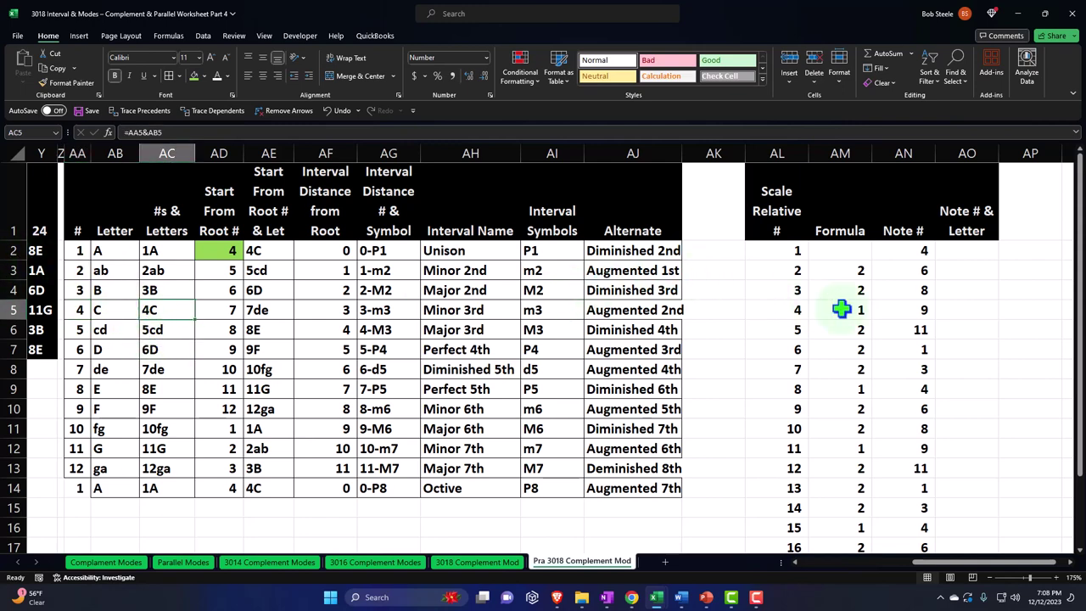
- Enter an XLOOKUP formula in AO2 that looks up AN2 in AA2:AA14 and returns the label from AC2:AC14
drag(901, 291, 970, 268)
click(971, 250)
text(=)
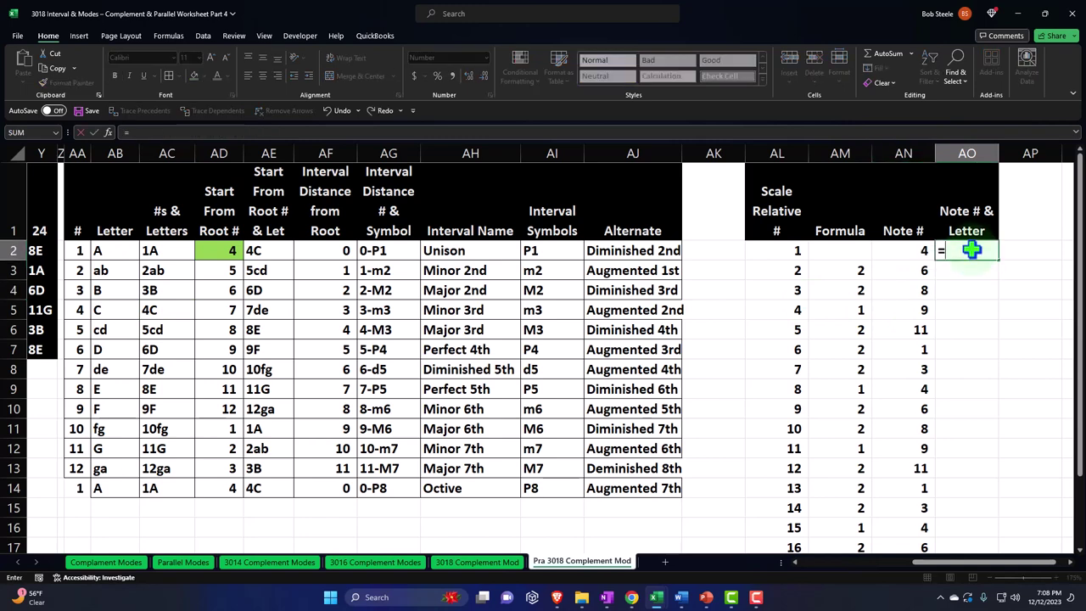
text(xl)
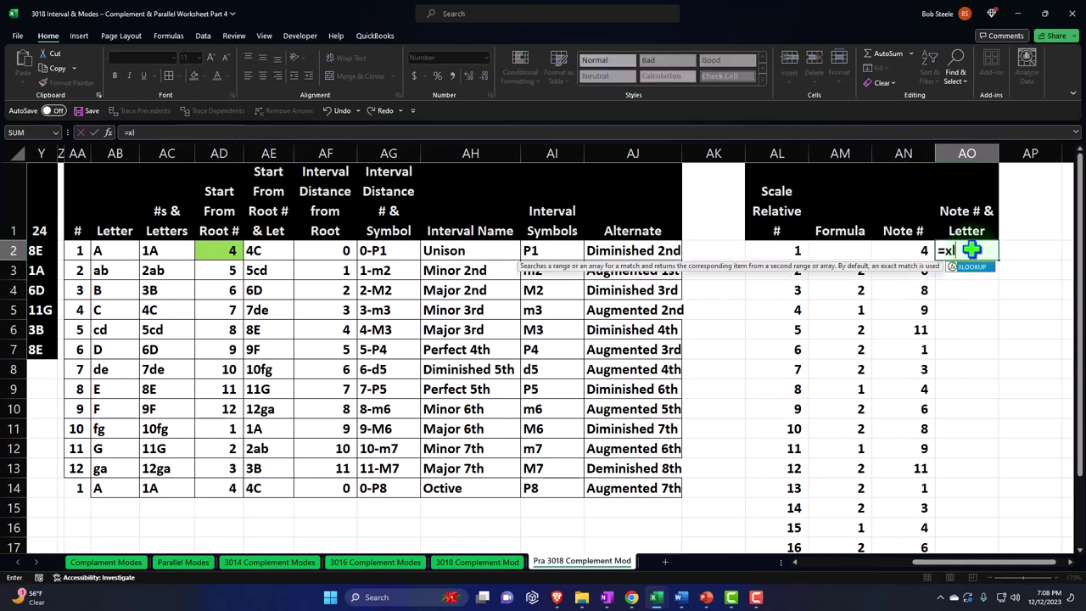
key(Tab)
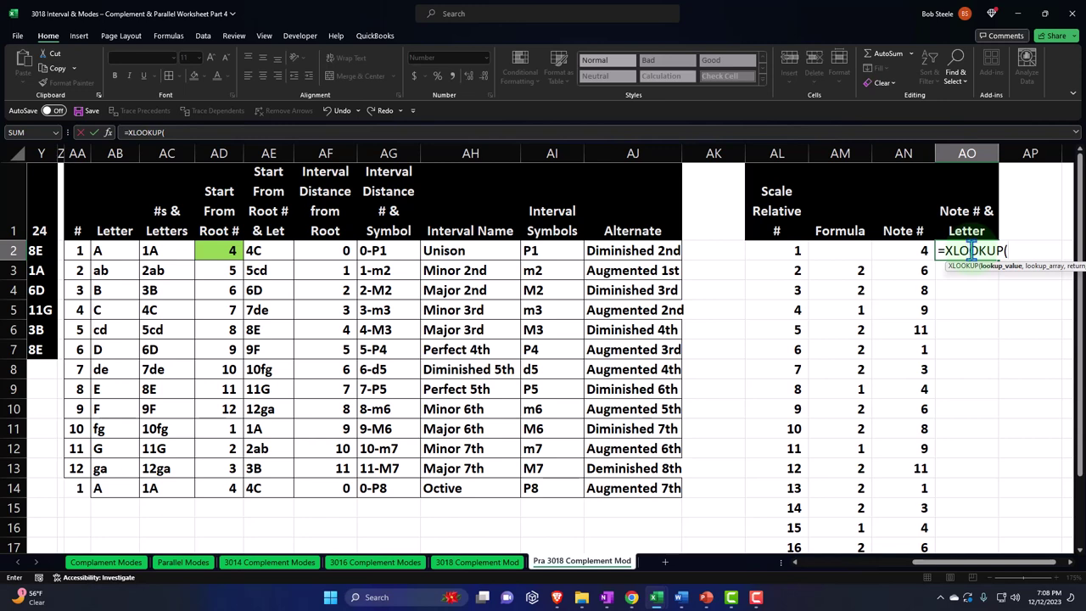
key(Left)
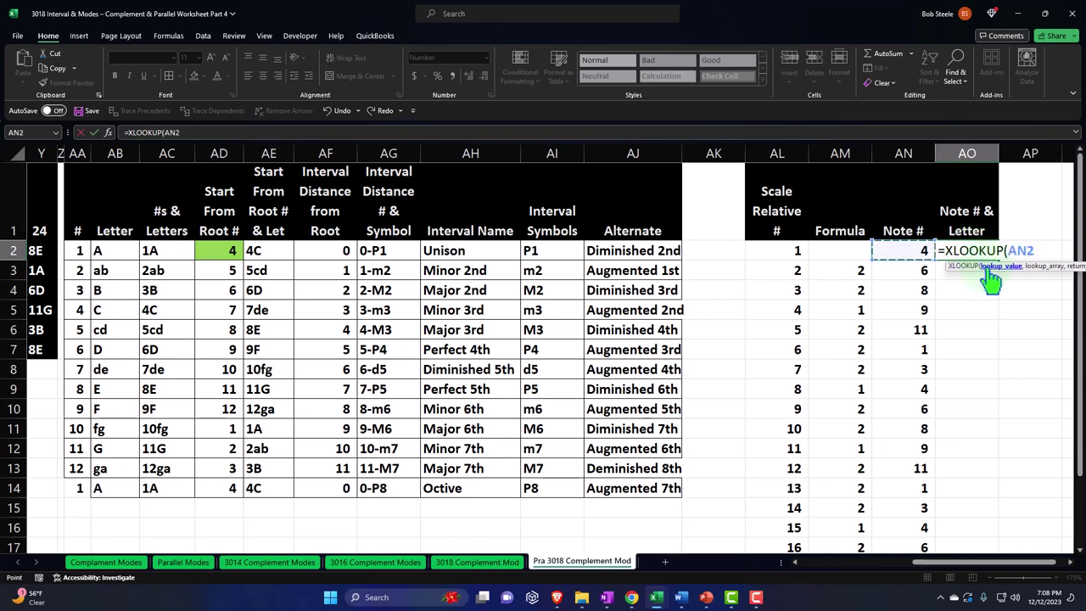
text(,)
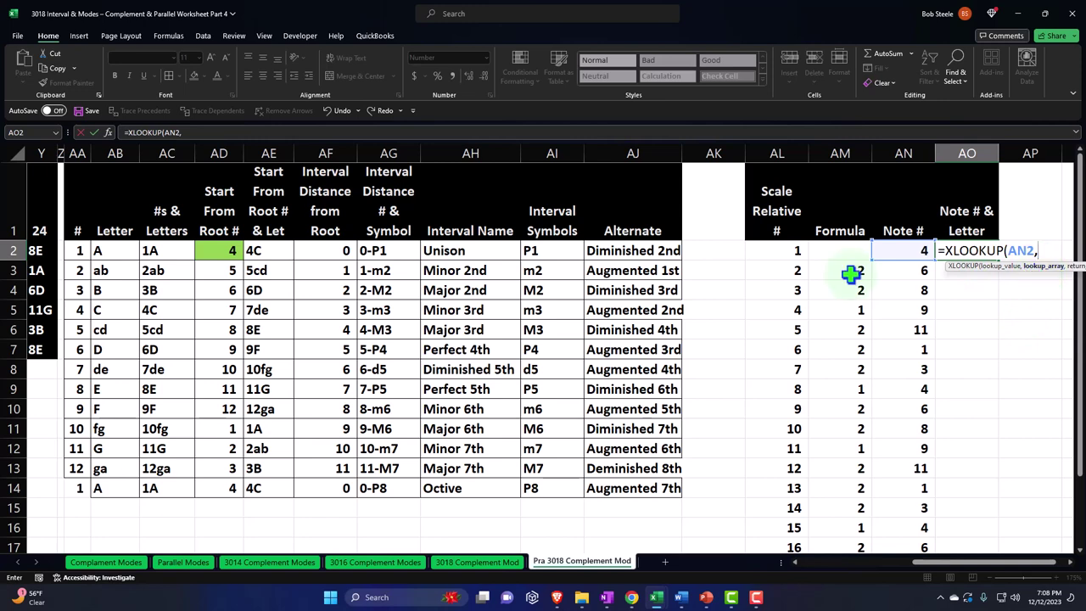
drag(76, 248, 73, 488)
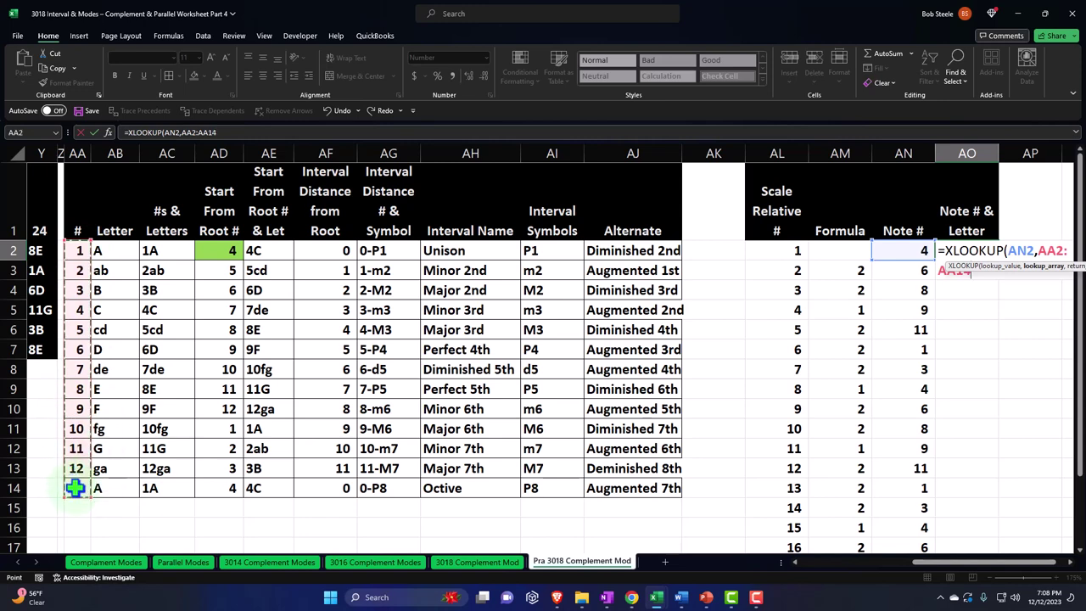
text(,)
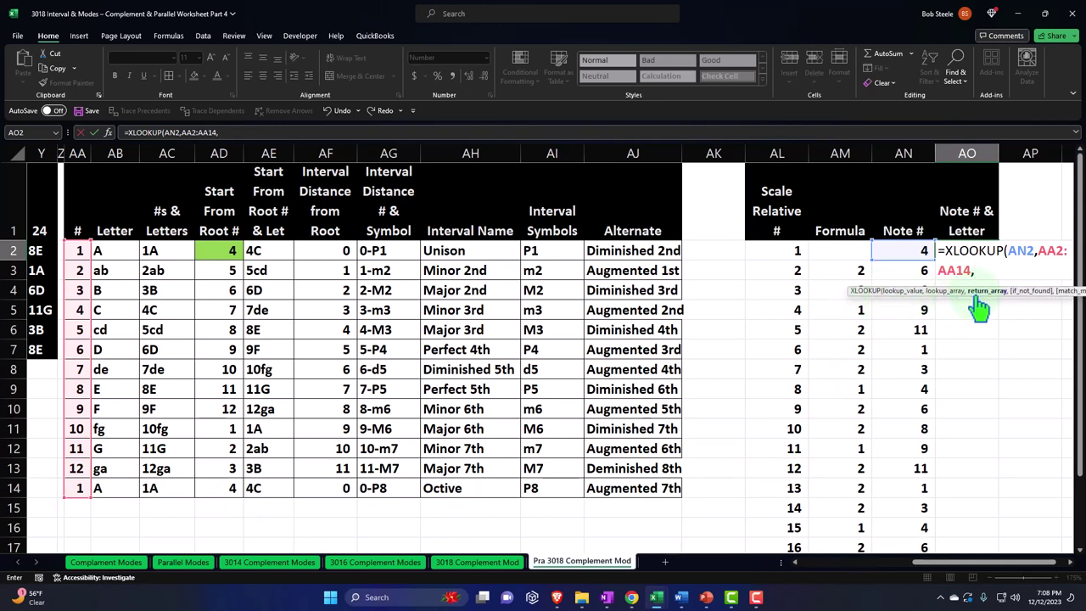
drag(172, 250, 172, 487)
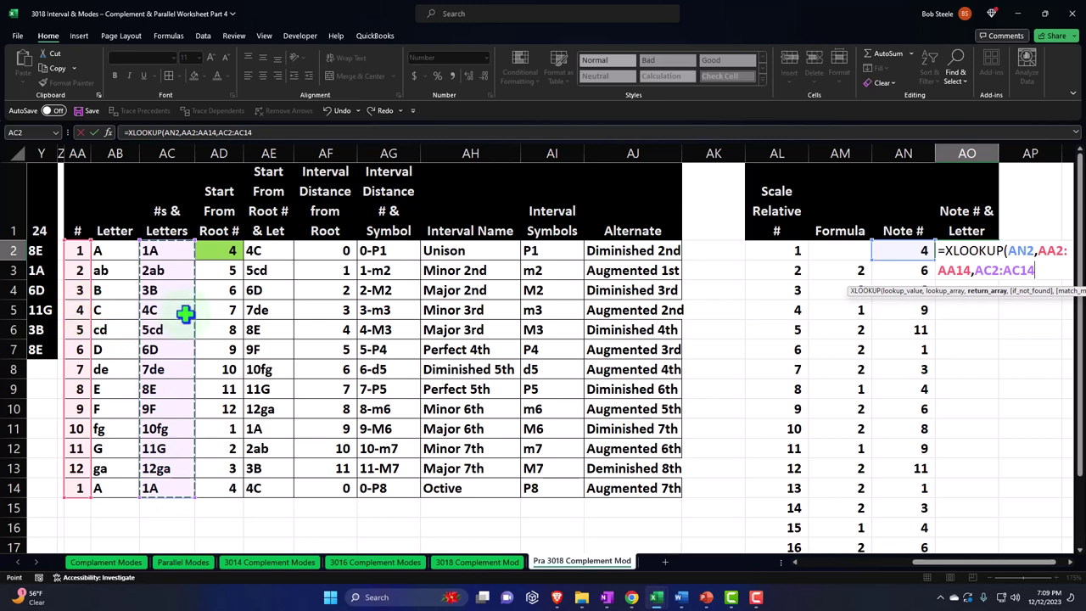
key(Return)
key(Up)
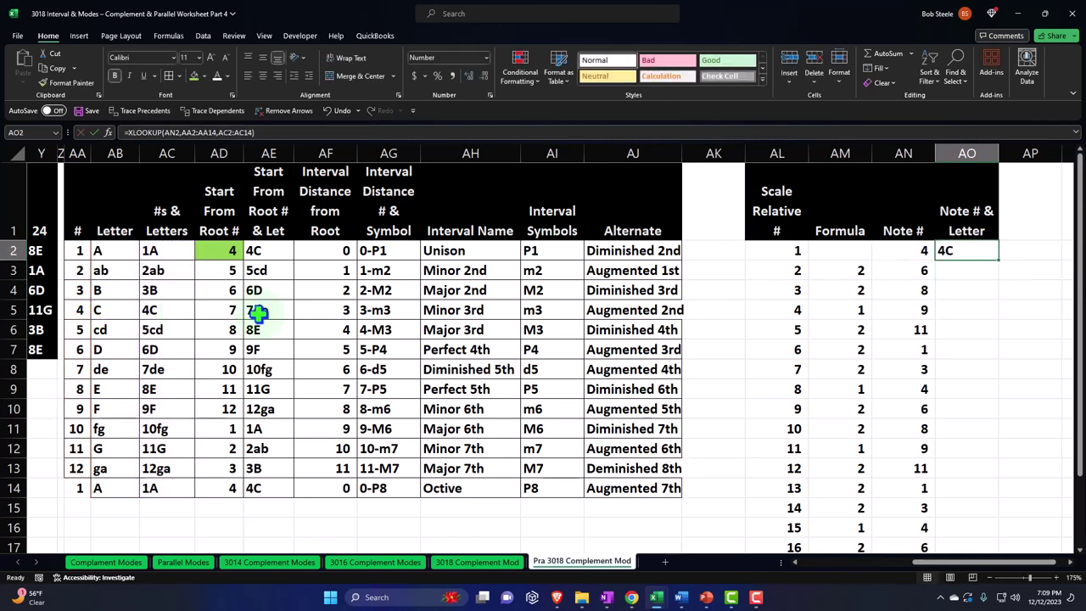
- Make the lookup and return ranges in AO2's formula absolute, as $AA$2:$AA$14 and $AC$2:$AC$14
double_click(988, 250)
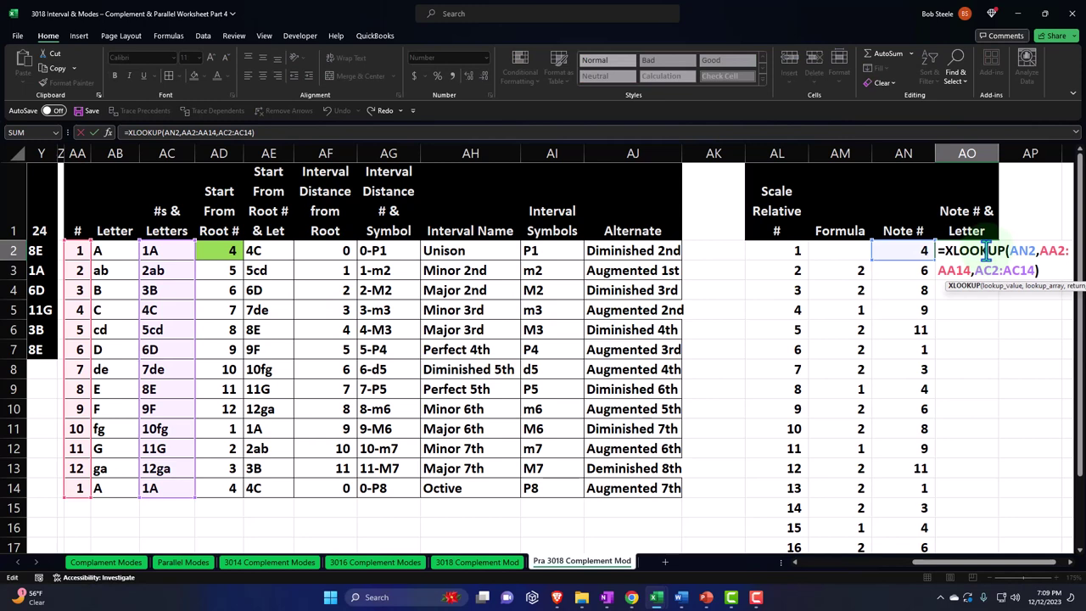
scroll(959, 560, right, 1)
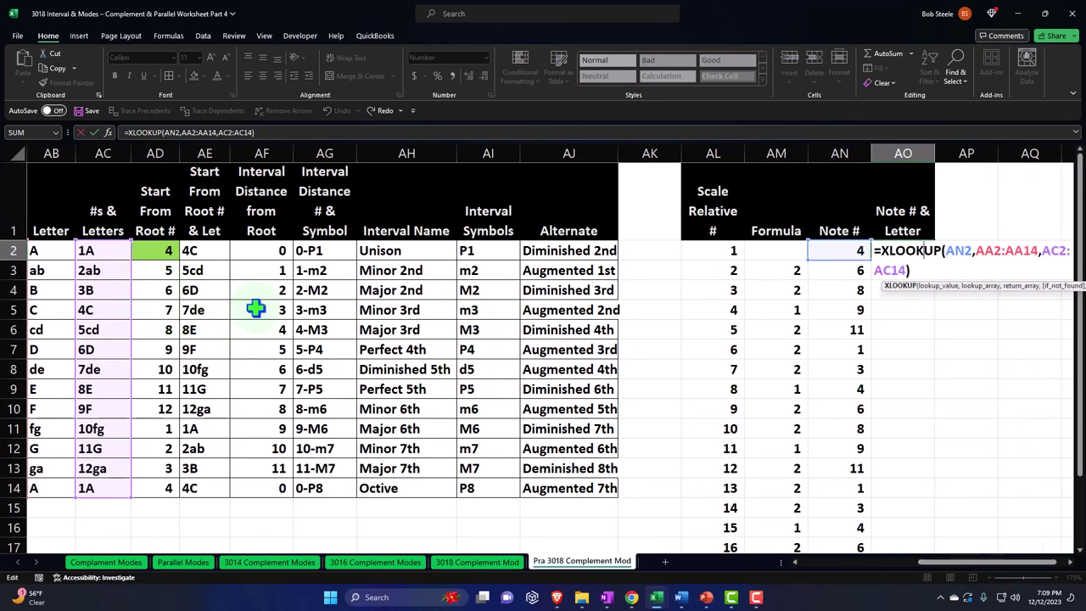
click(990, 254)
key(F4)
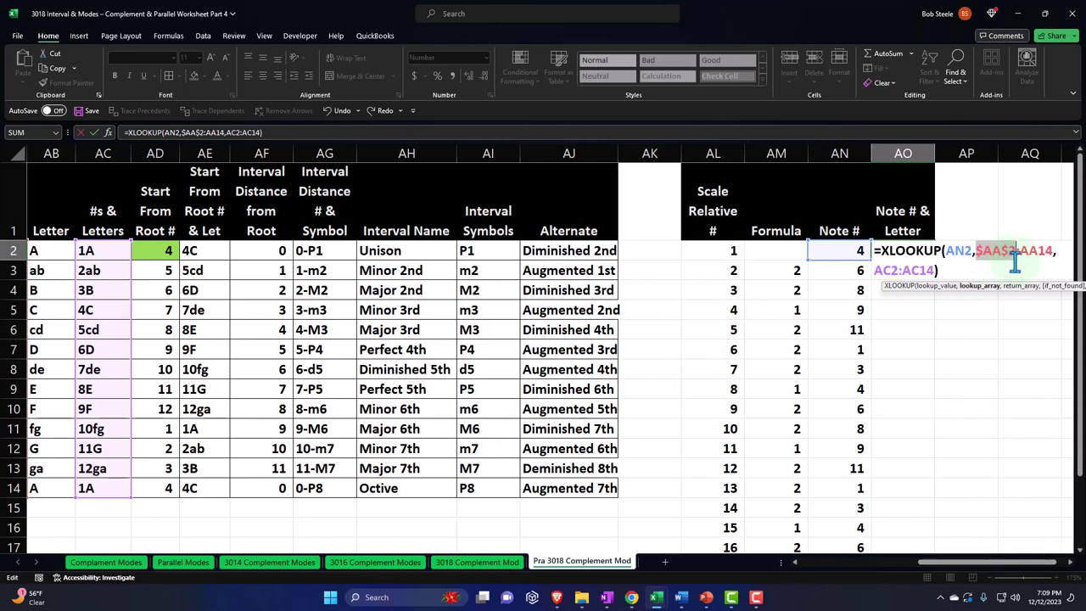
click(1042, 247)
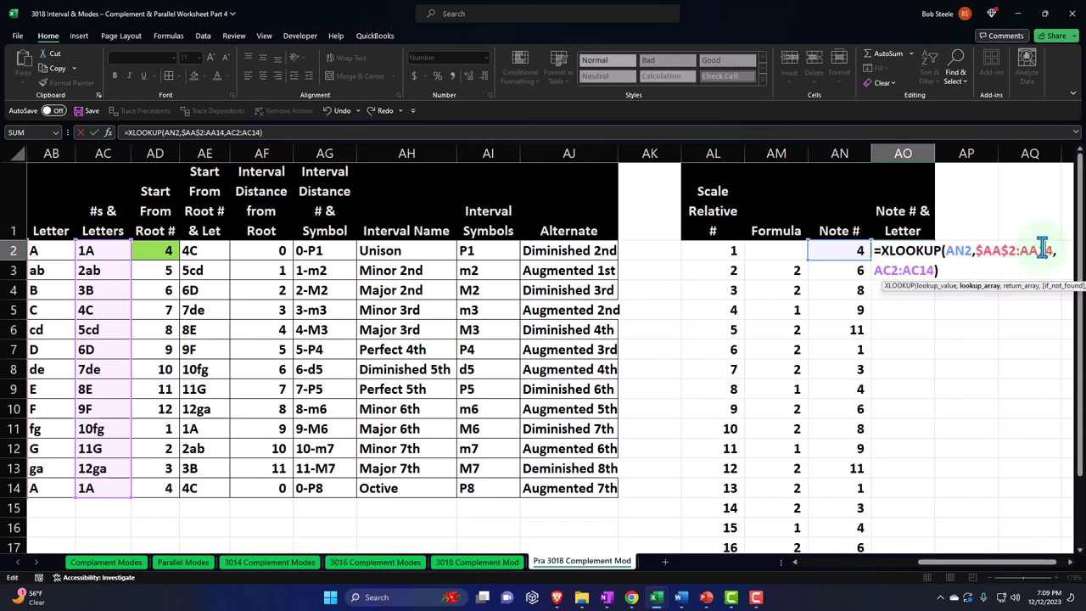
key(F4)
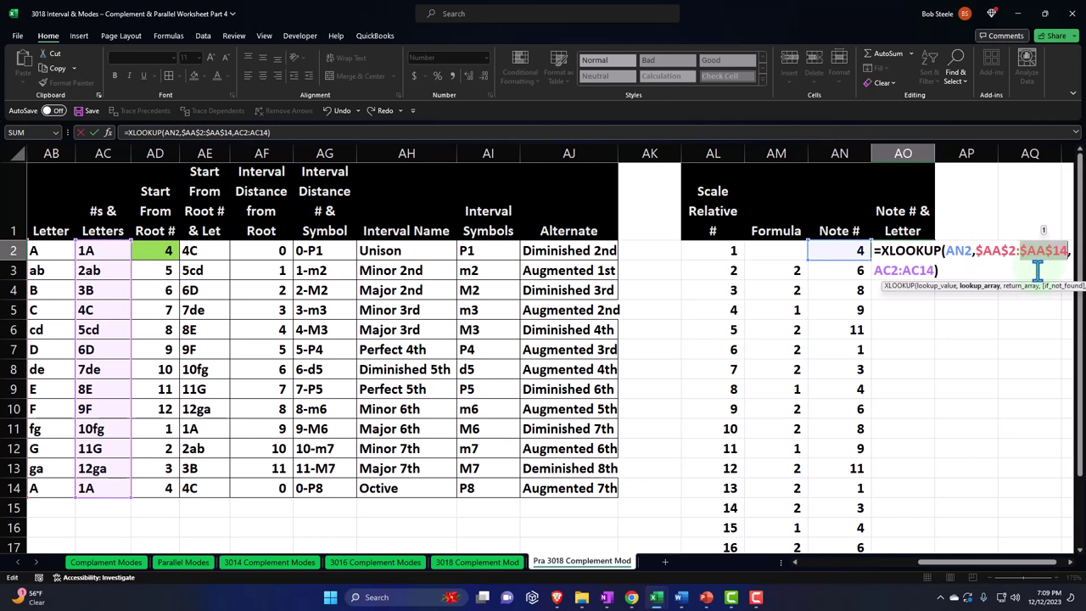
click(886, 270)
key(F4)
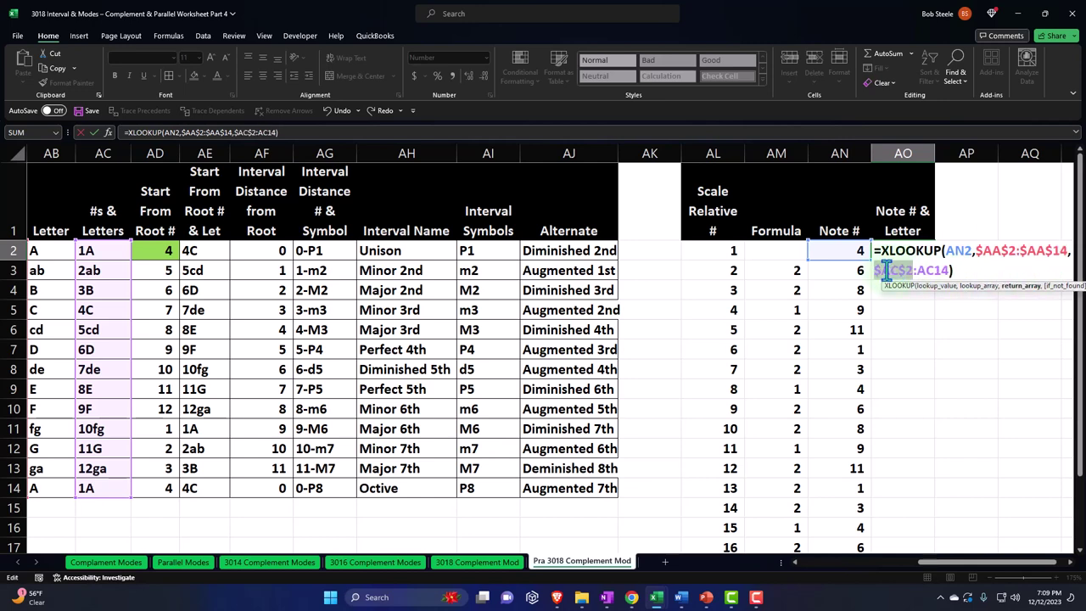
click(933, 270)
key(F4)
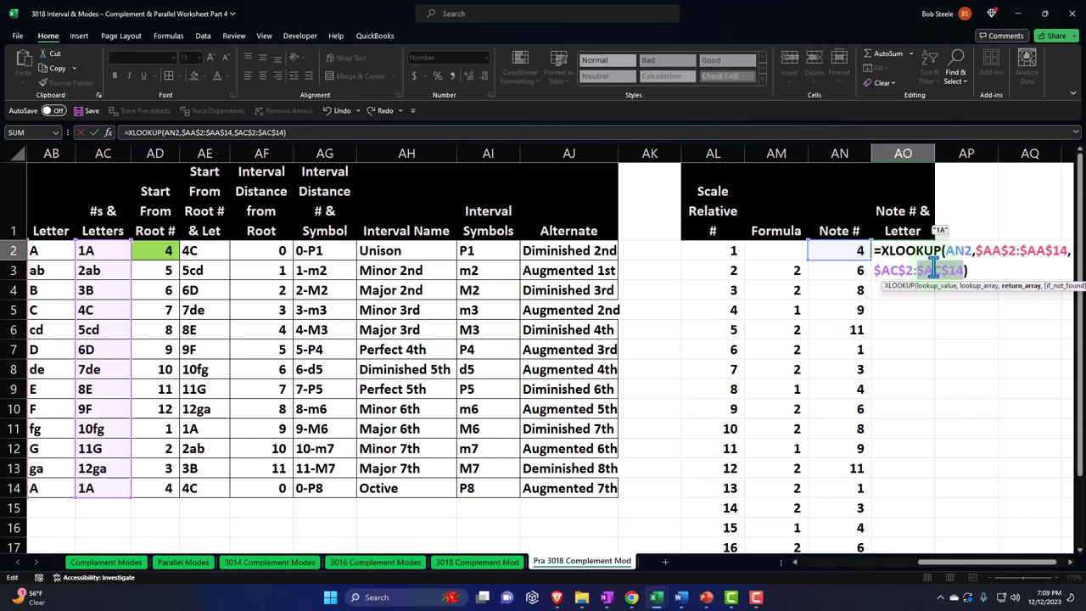
key(Return)
- Fill the XLOOKUP formula from AO2 down the Note # & Letter column to the end of the scale table
click(915, 250)
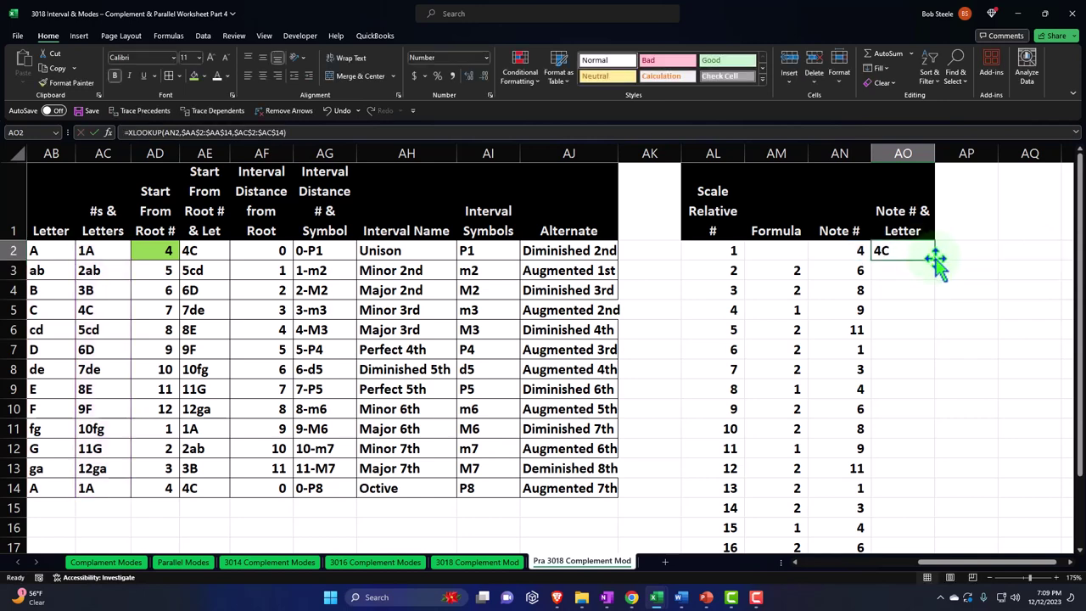
double_click(933, 260)
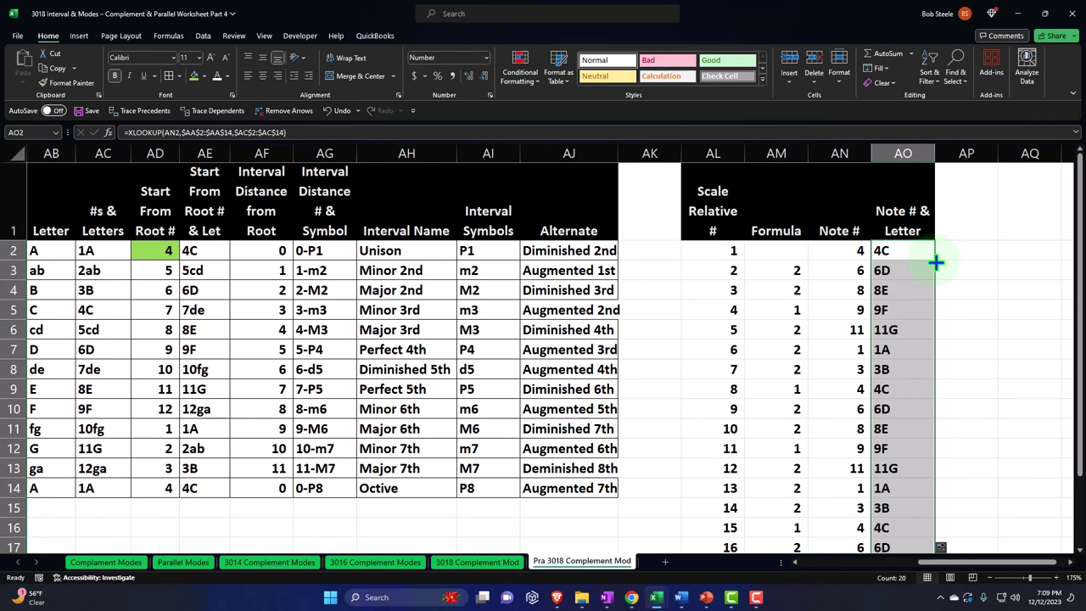
click(902, 250)
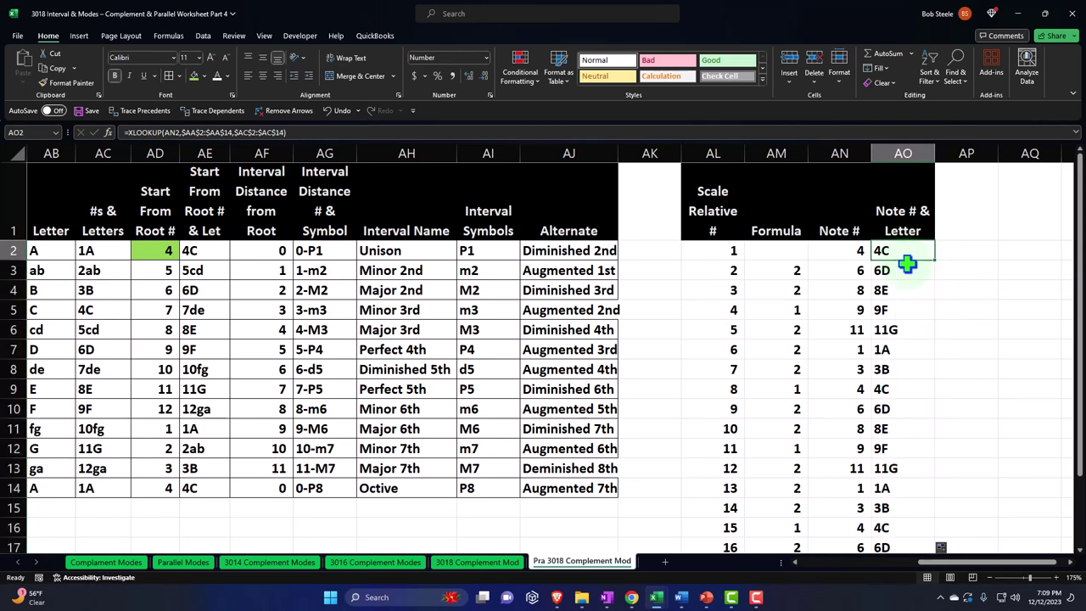
- Trace rows 2 to 9 of the scale table, checking how each formula step leads to the note number and its number-letter label
key(Down)
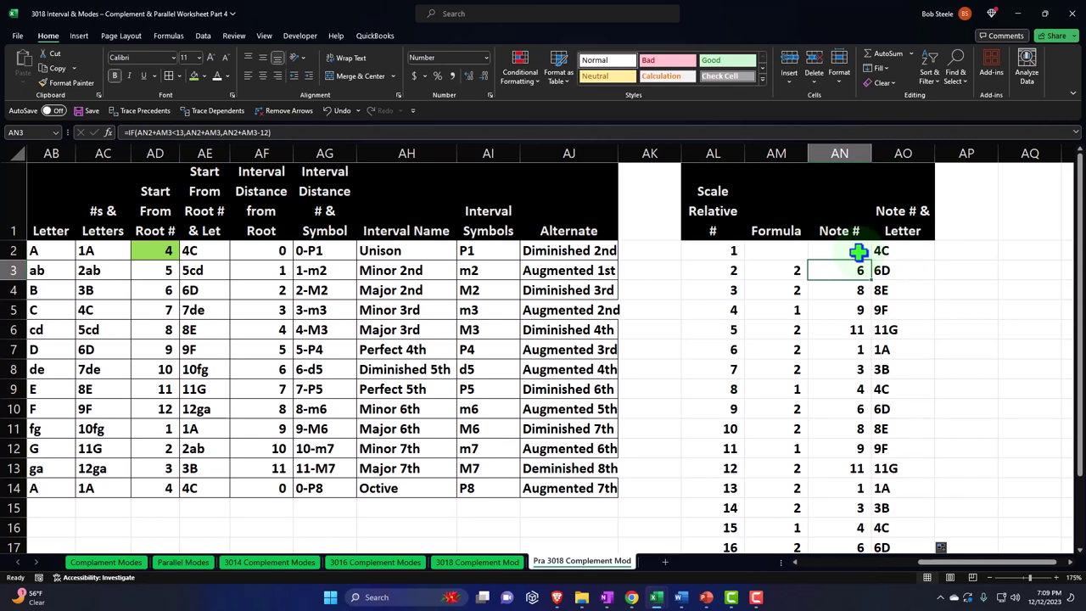
click(857, 250)
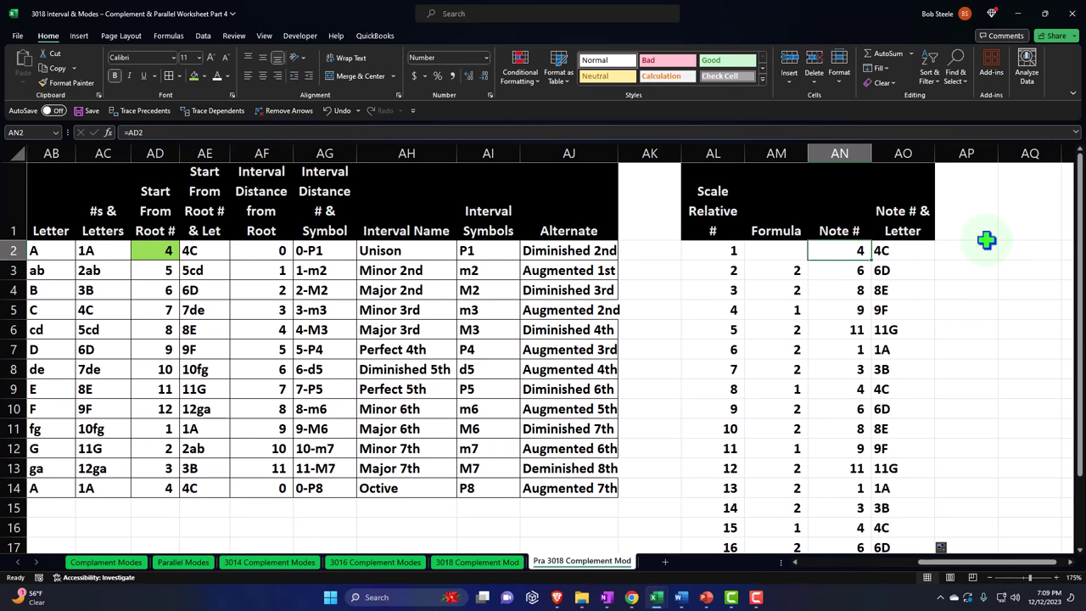
key(Down)
key(Left)
key(Right)
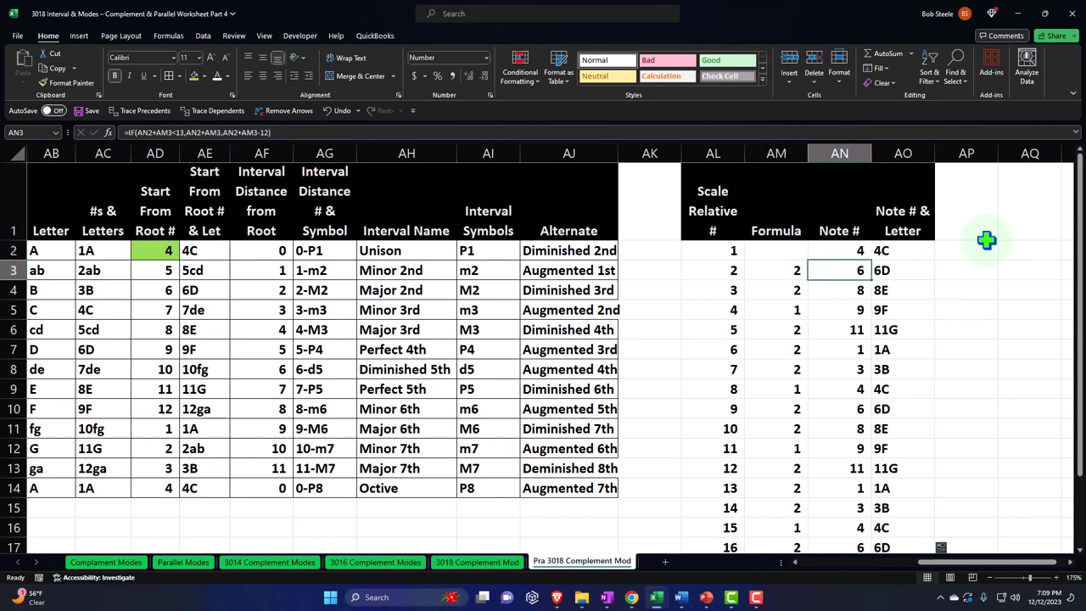
key(Right)
key(Left)
key(Down)
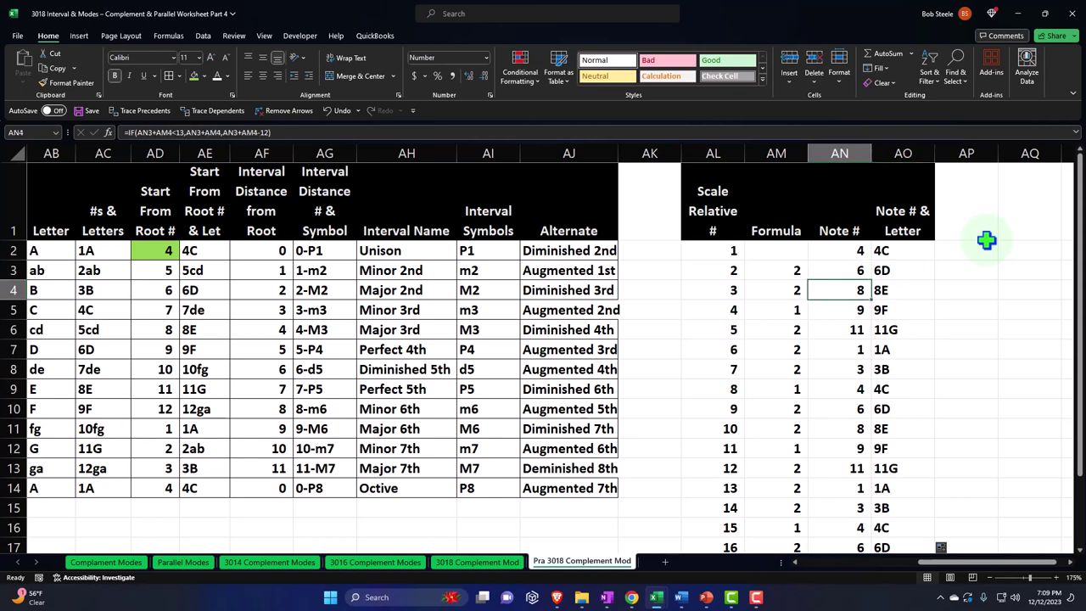
key(Left)
key(Right)
key(Right)
key(Left)
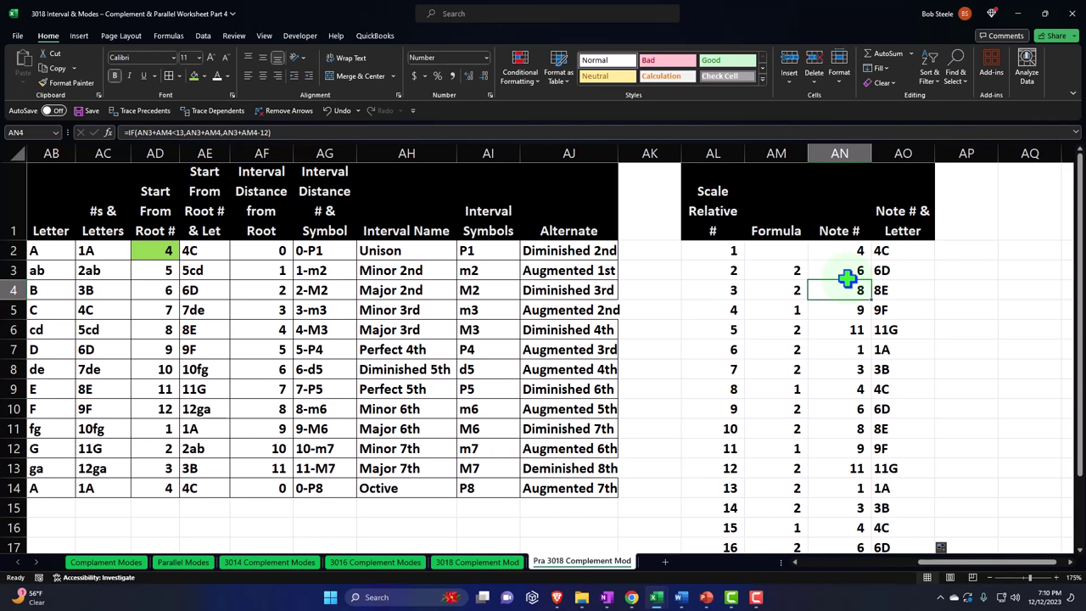
key(Down)
key(Left)
key(Right)
key(Right)
key(Left)
key(Down)
key(Left)
key(Right)
key(Right)
key(Left)
key(Down)
key(Left)
key(Right)
key(Right)
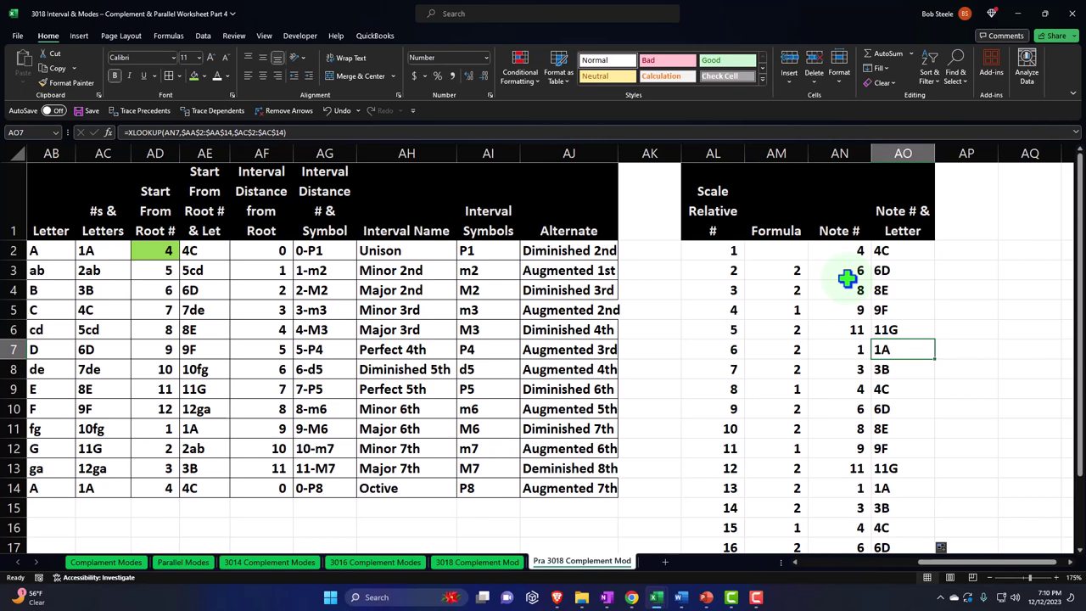
key(Left)
key(Down)
key(Left)
key(Right)
key(Right)
key(Left)
key(Down)
key(Left)
key(Right)
key(Right)
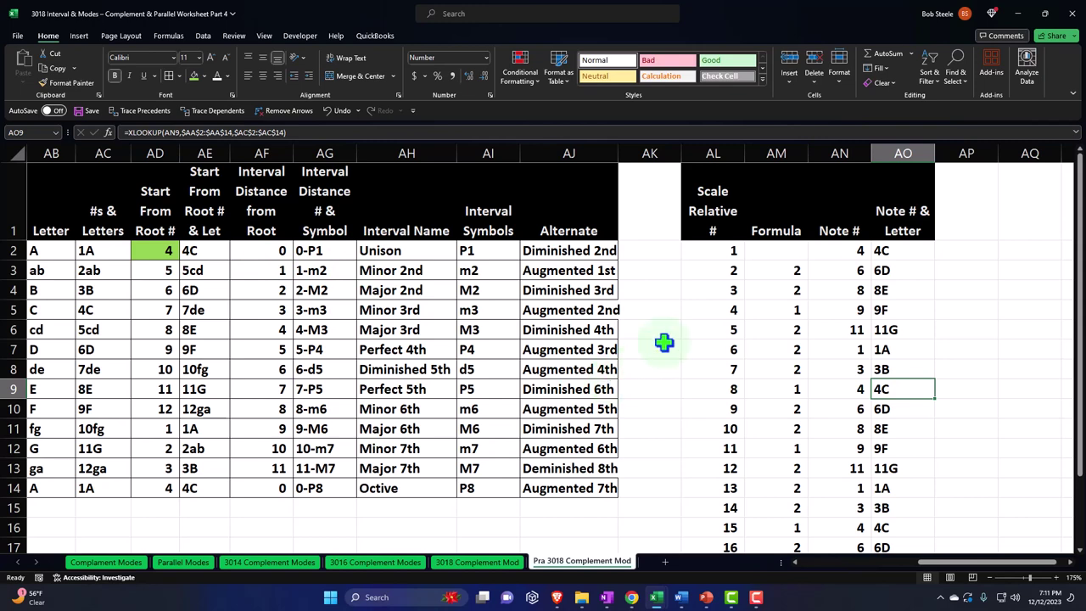
- Narrow the empty columns AK and AP to thin spacers on either side of the scale table
drag(681, 153, 625, 154)
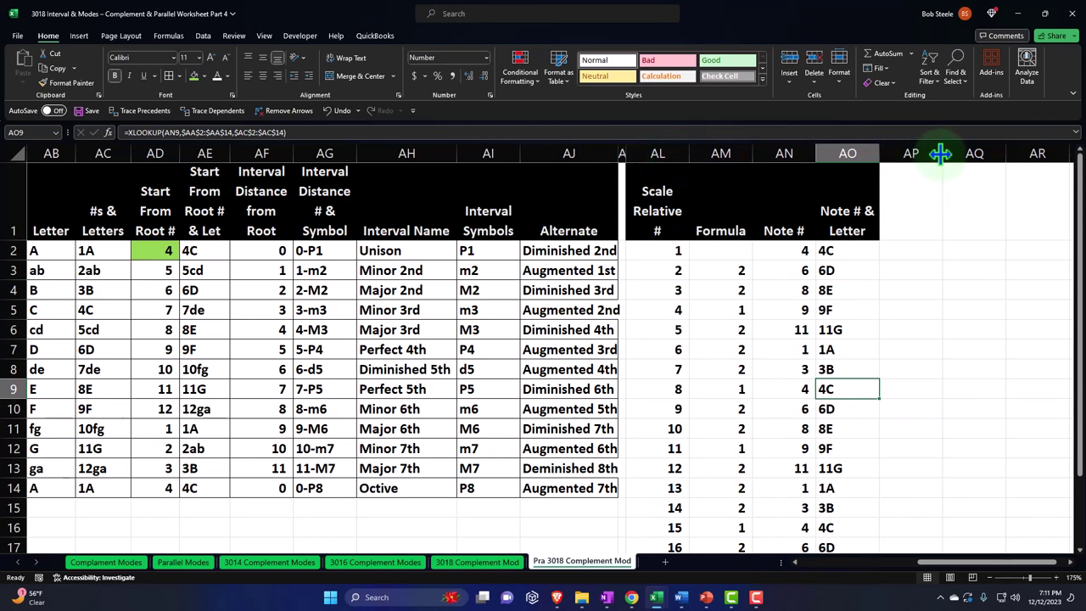
drag(940, 153, 896, 155)
- Paste the header "Major/Ionian - 1 Note from R-Maj" into AQ1
click(923, 226)
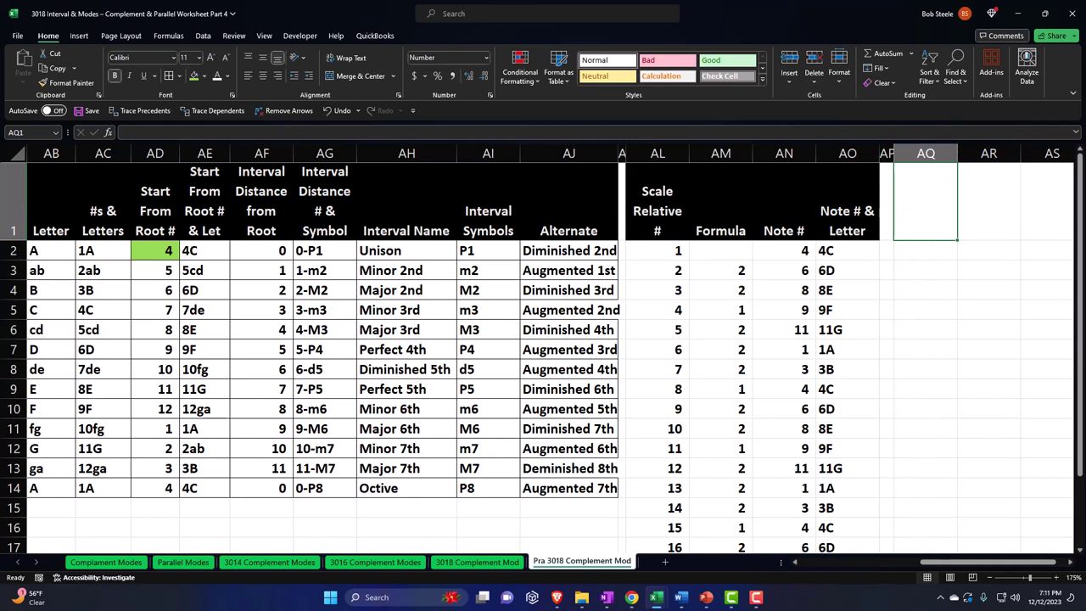
key(F2)
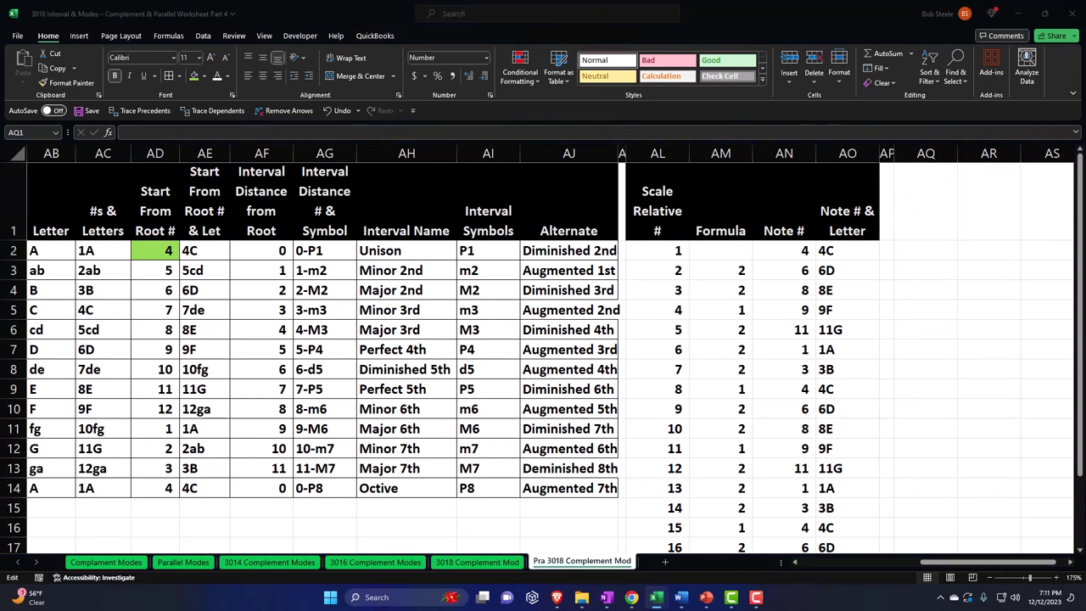
click(924, 230)
text(Major/Ionian - 1 Note from R-Maj)
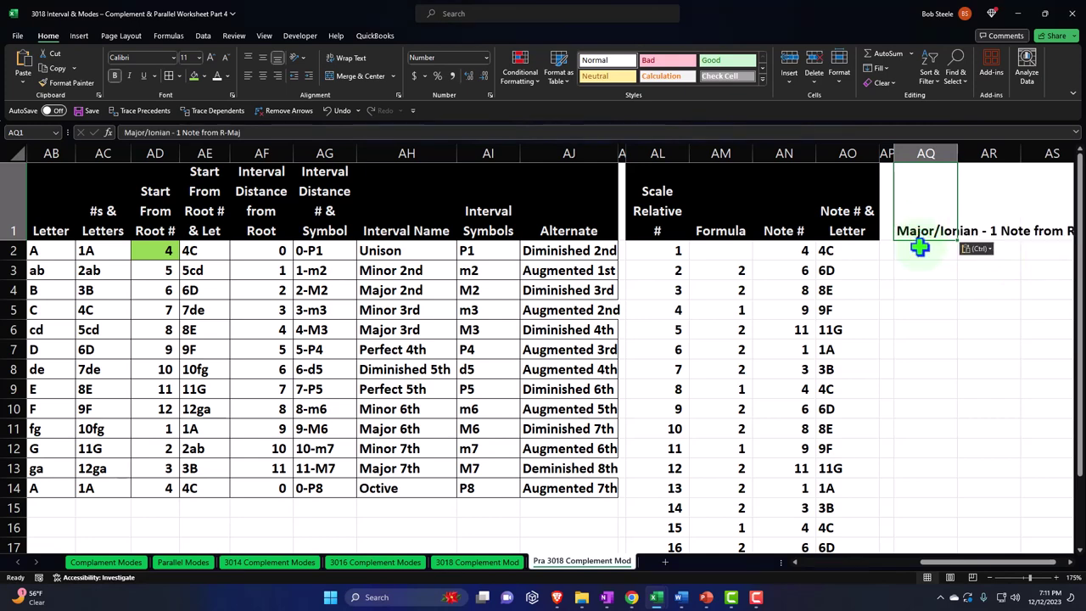
click(923, 292)
- Shorten the header in AQ1 to "Major/Ionian"
double_click(942, 231)
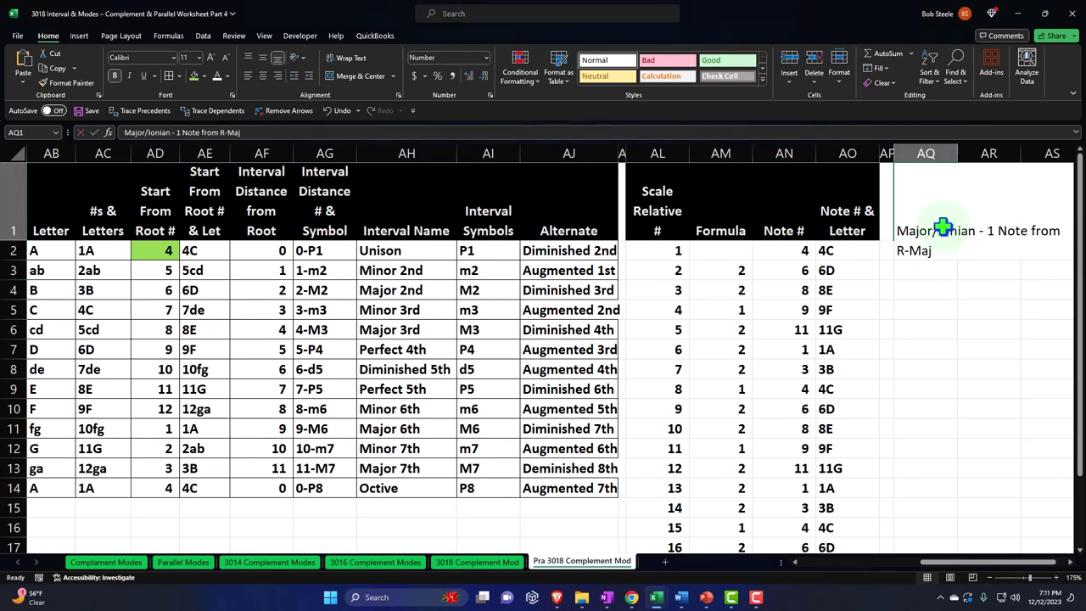
key(BackSpace)
key(BackSpace)
key(BackSpace)
key(BackSpace)
key(BackSpace)
key(BackSpace)
key(BackSpace)
key(BackSpace)
key(BackSpace)
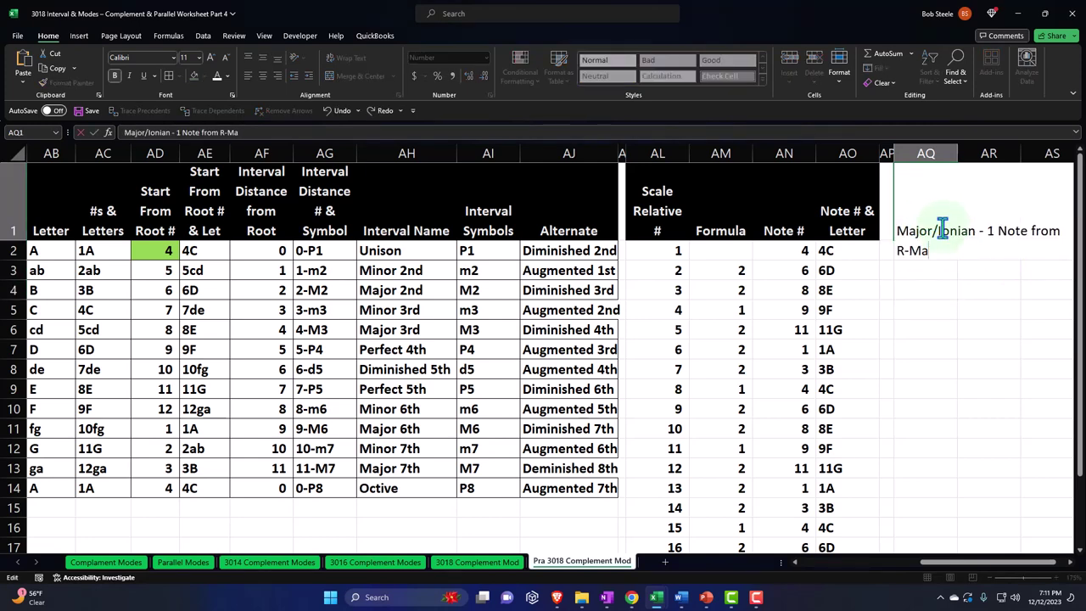
key(BackSpace)
key(BackSpace)
key(BackSpace)
key(BackSpace)
key(BackSpace)
key(BackSpace)
key(BackSpace)
key(BackSpace)
key(BackSpace)
key(BackSpace)
key(BackSpace)
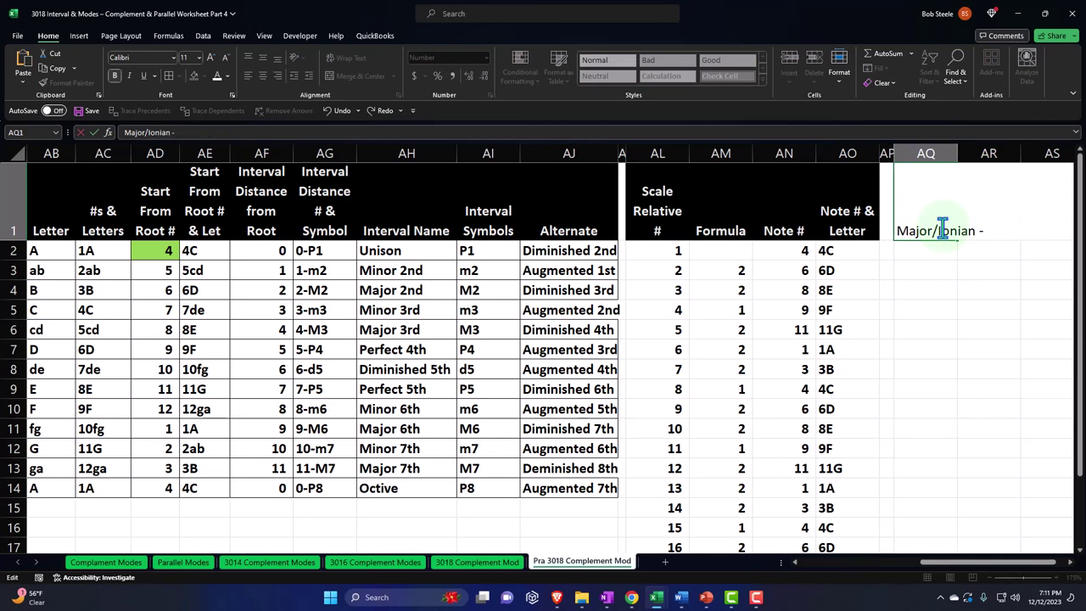
key(Return)
- Enter the label "Relartive Scale Intervals from Chord Rood" in AQ2 under the Major/Ionian header
key(Right)
key(Right)
key(Right)
key(Right)
key(Right)
key(Right)
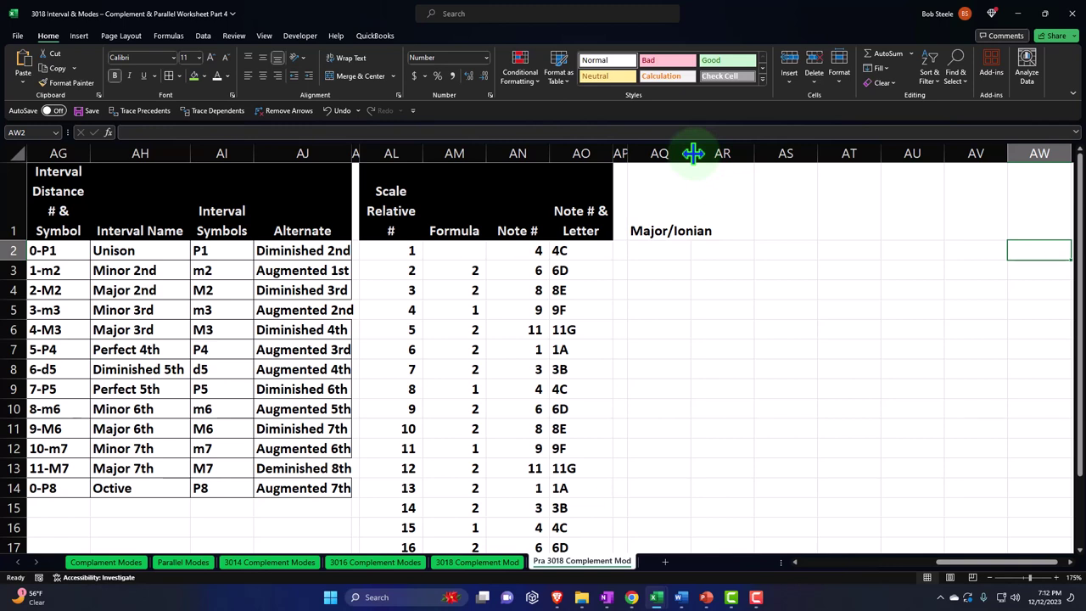
click(670, 248)
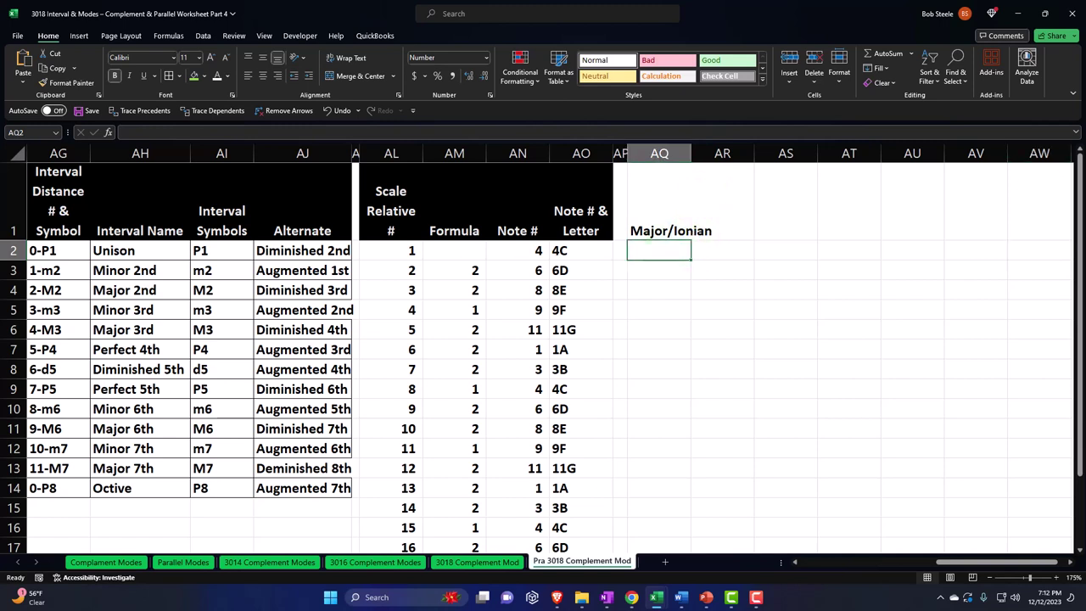
key(F2)
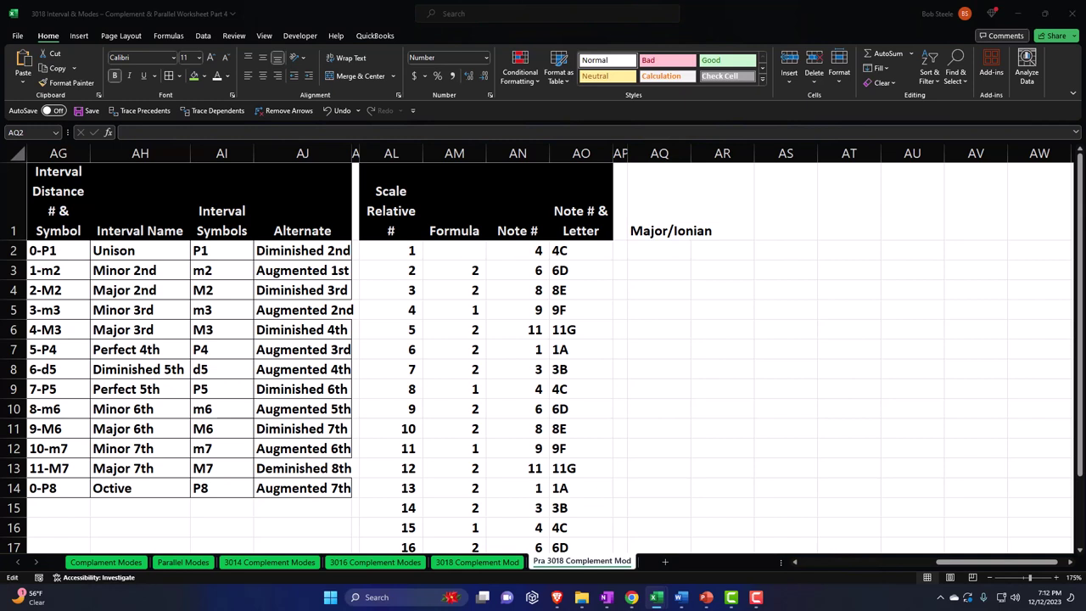
click(667, 246)
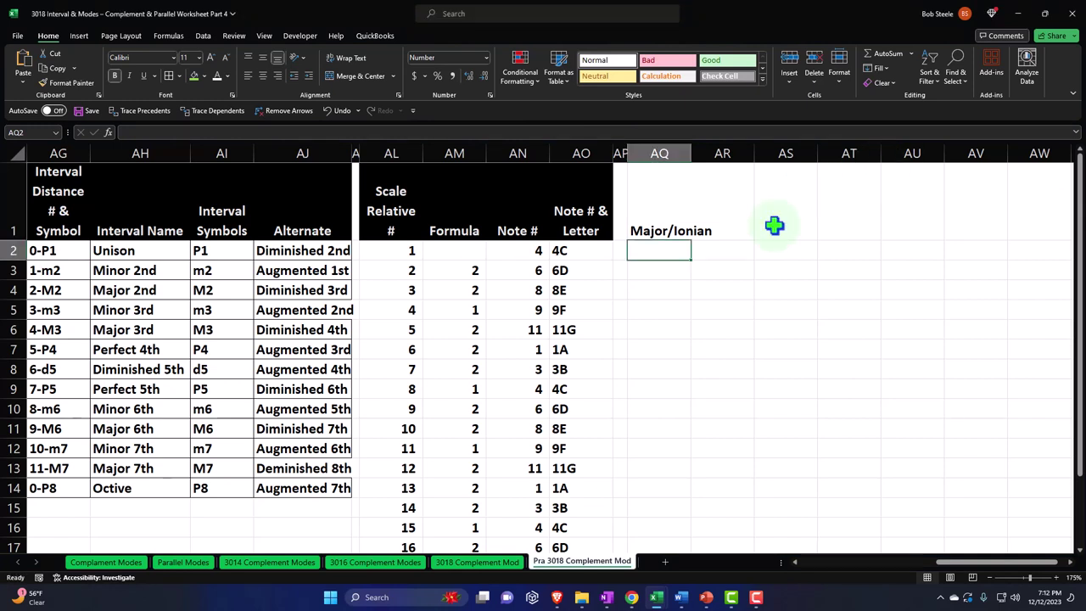
text(Relartive Scale Intervals from Chord Rood)
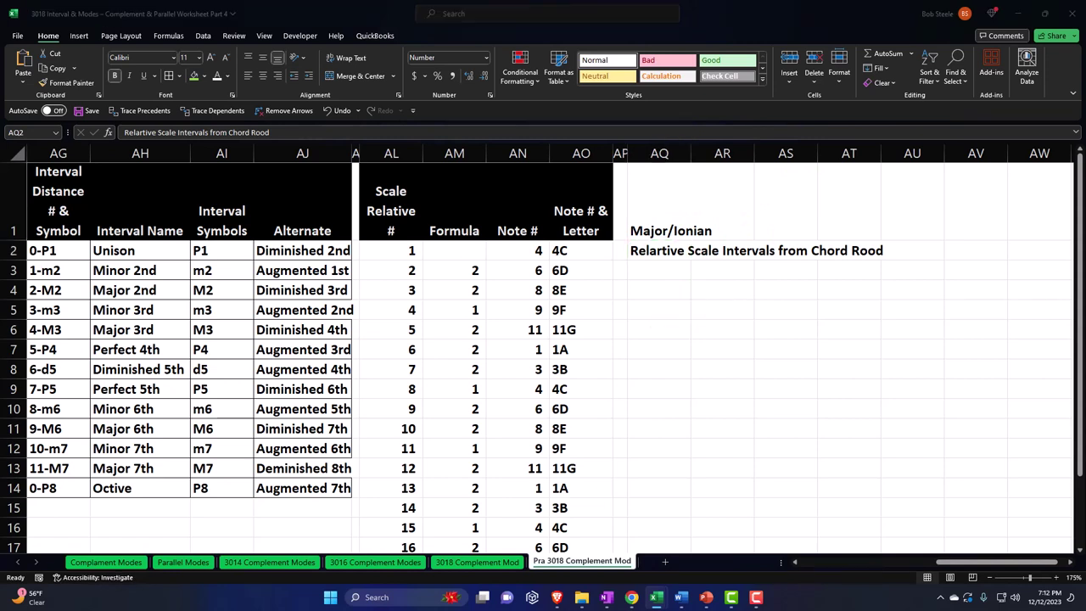
- Enter the label "Chord Scale Intervals" in AQ3 and number AR4:AR10 from 1 to 7
key(F2)
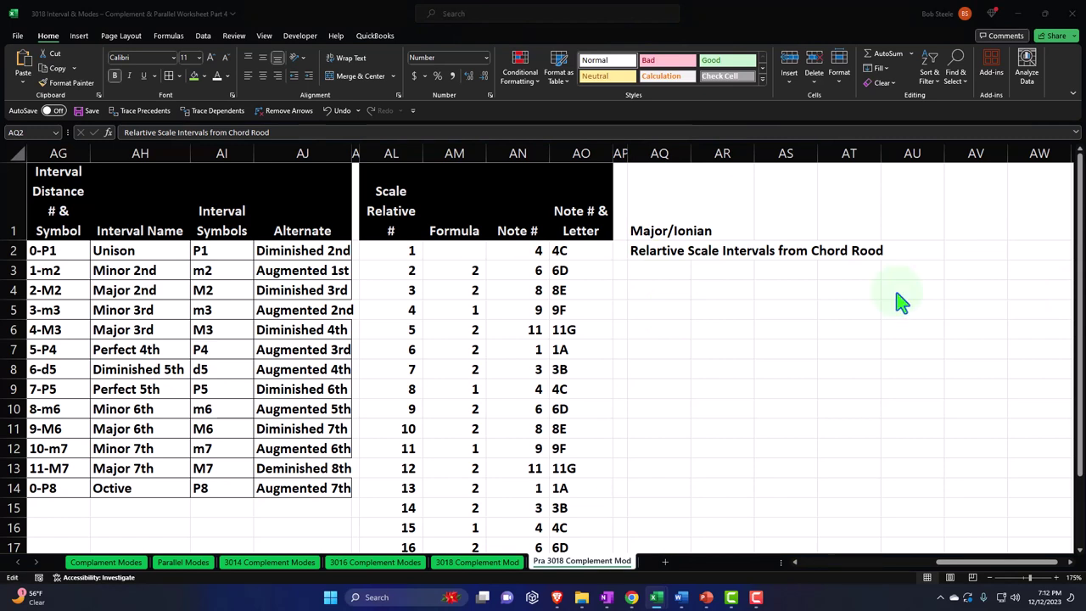
click(650, 269)
text(Chord Scale Intervals)
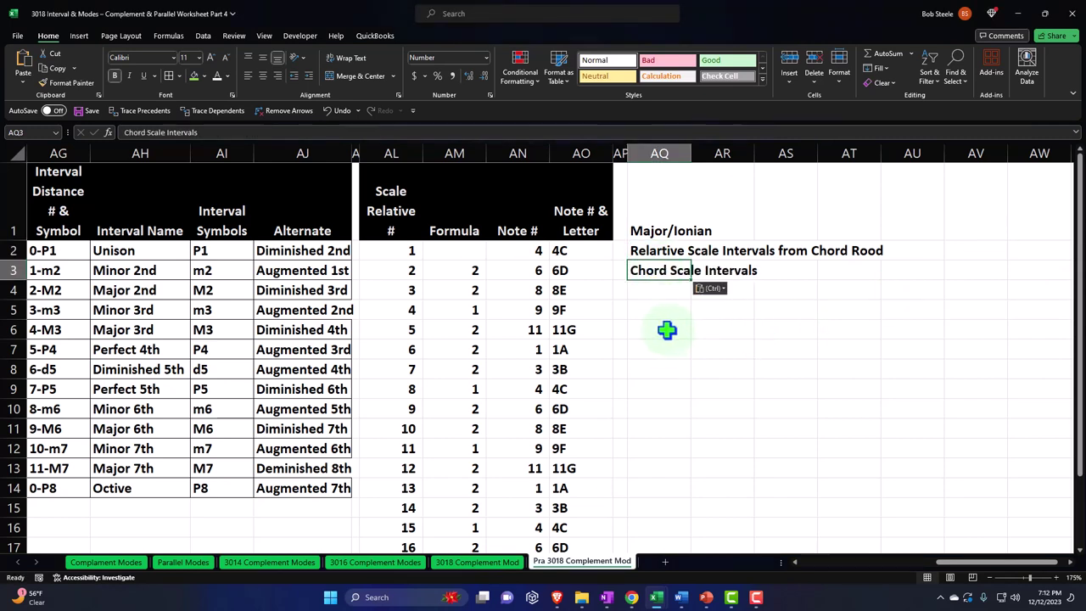
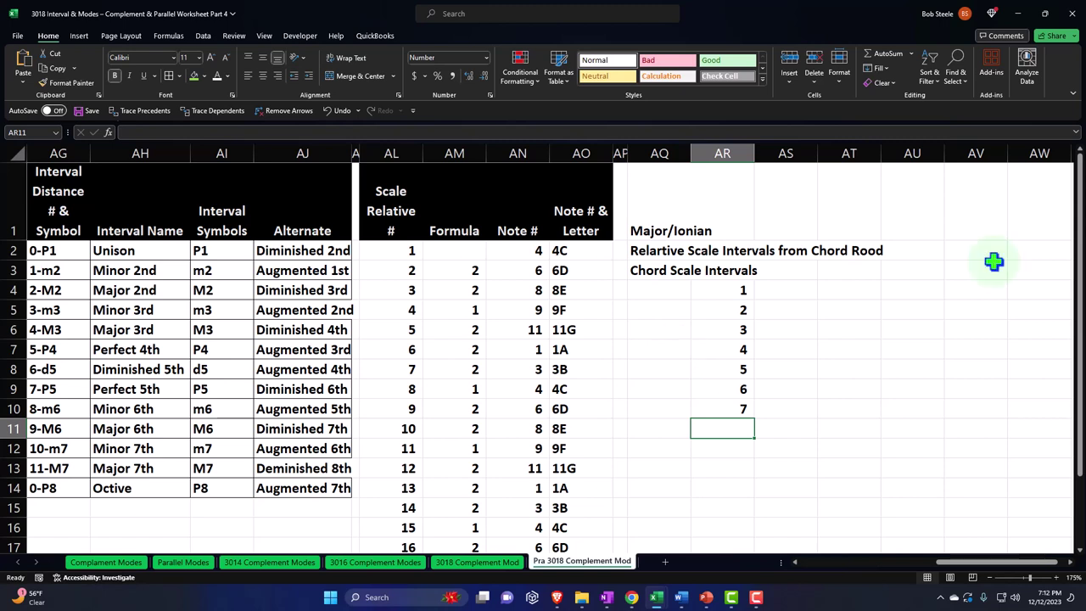
key(F2)
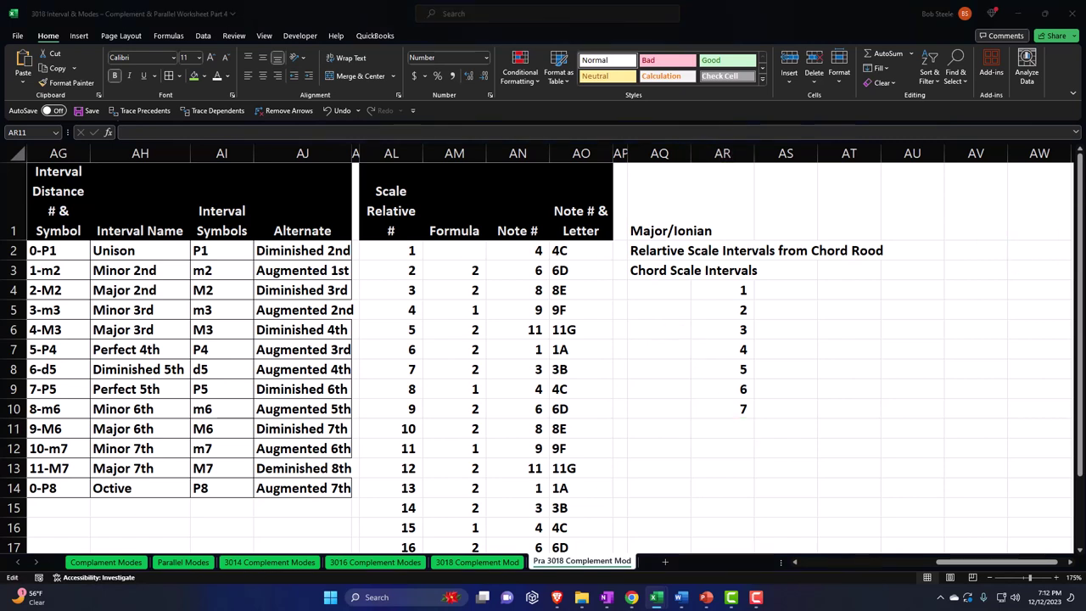
key(Escape)
- Examine the scale's note number-letter labels from AO2 to AO9, focusing on the seven scale notes in AO2:AO8
click(553, 250)
key(Down)
key(Down)
key(Down)
key(Down)
key(Down)
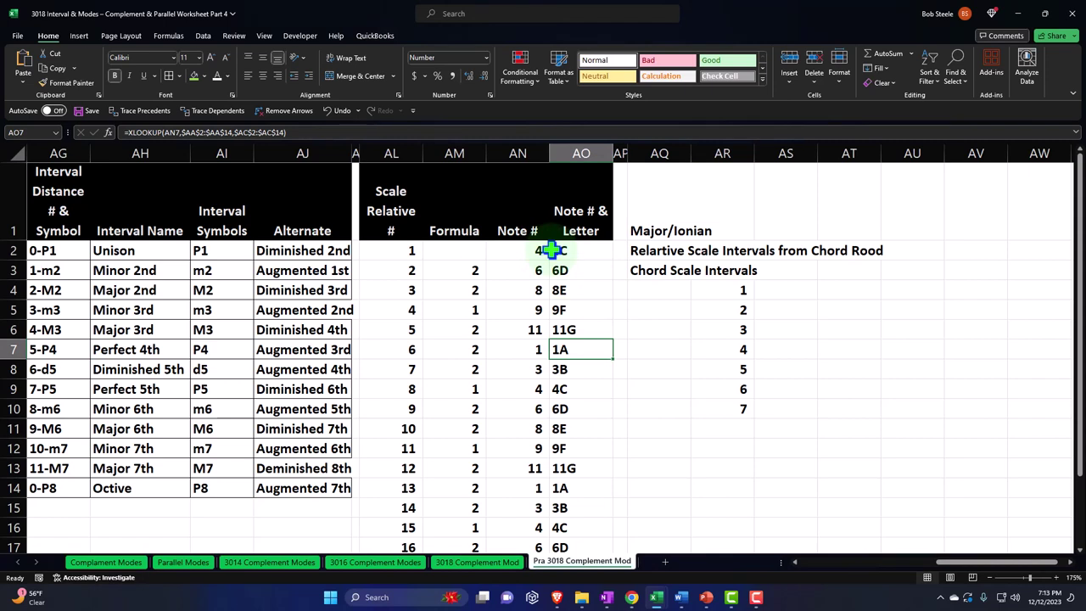
key(Down)
key(Down)
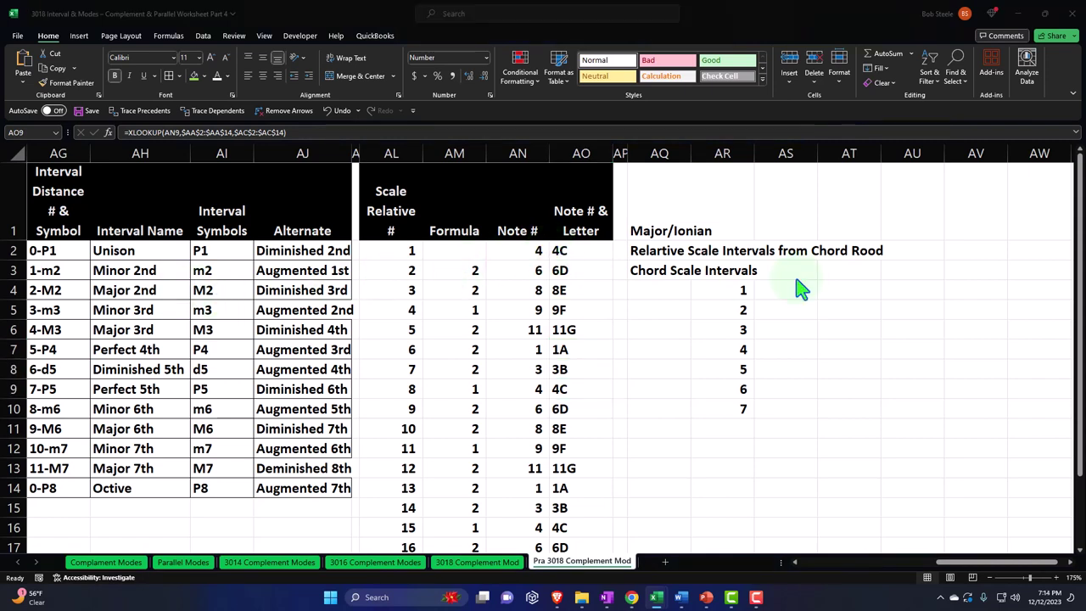
click(772, 290)
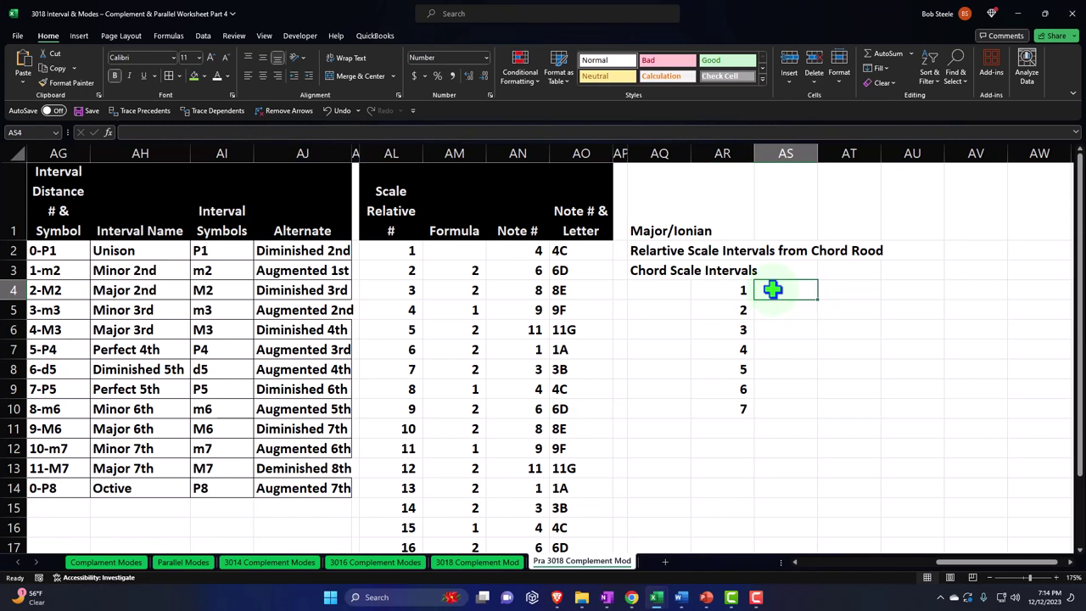
drag(563, 251, 560, 374)
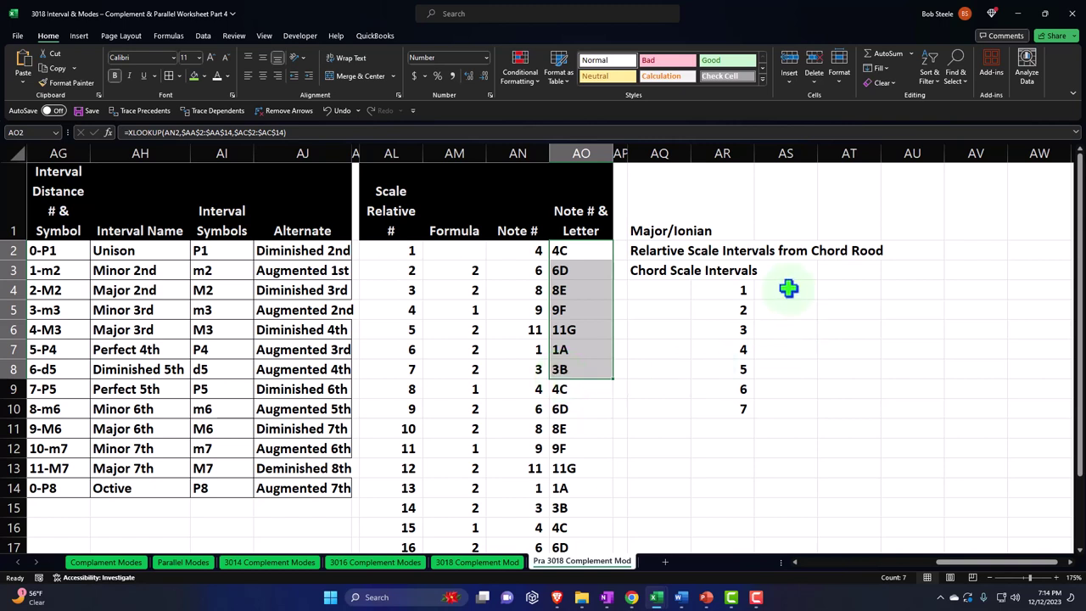
- Fill row 2 from AR2 to AX2 with the relative scale intervals 0, 2, 4, 6, 8, 10 and 12
click(721, 252)
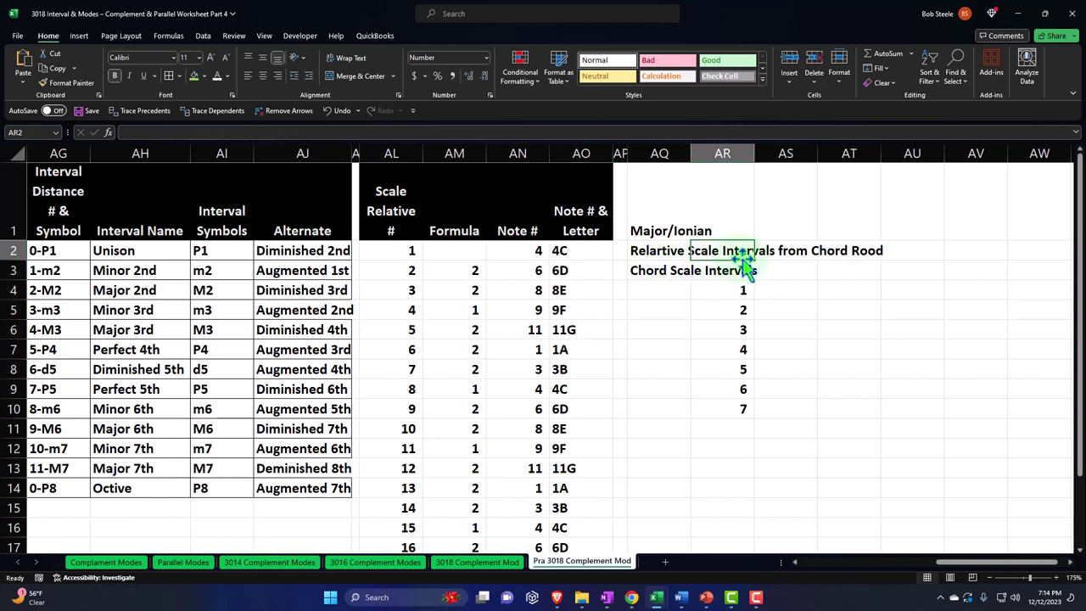
text(0)
key(Tab)
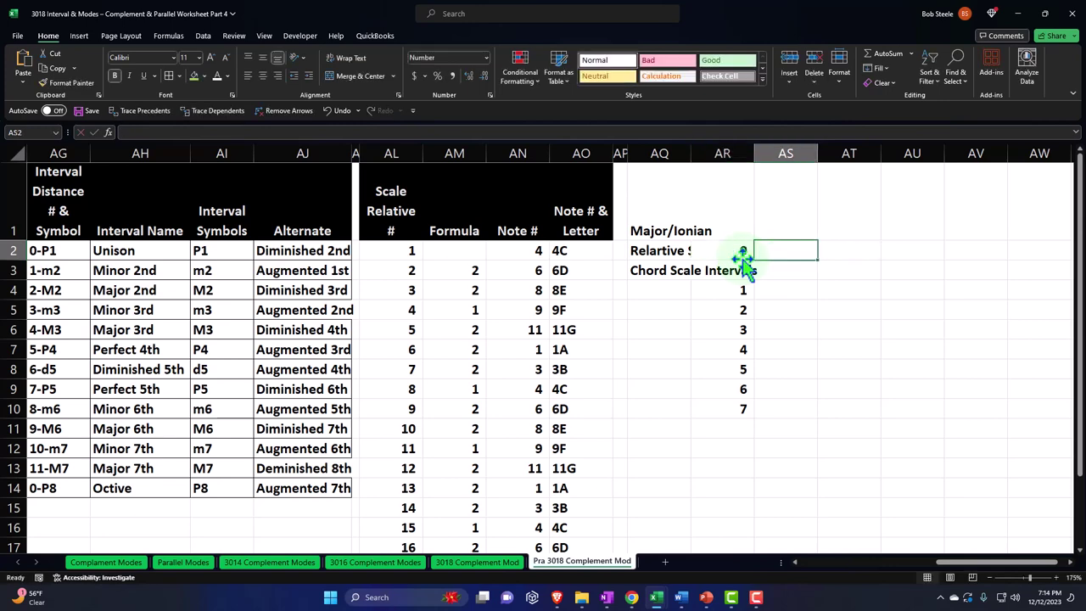
text(2)
key(Tab)
text(4)
key(Tab)
text(6)
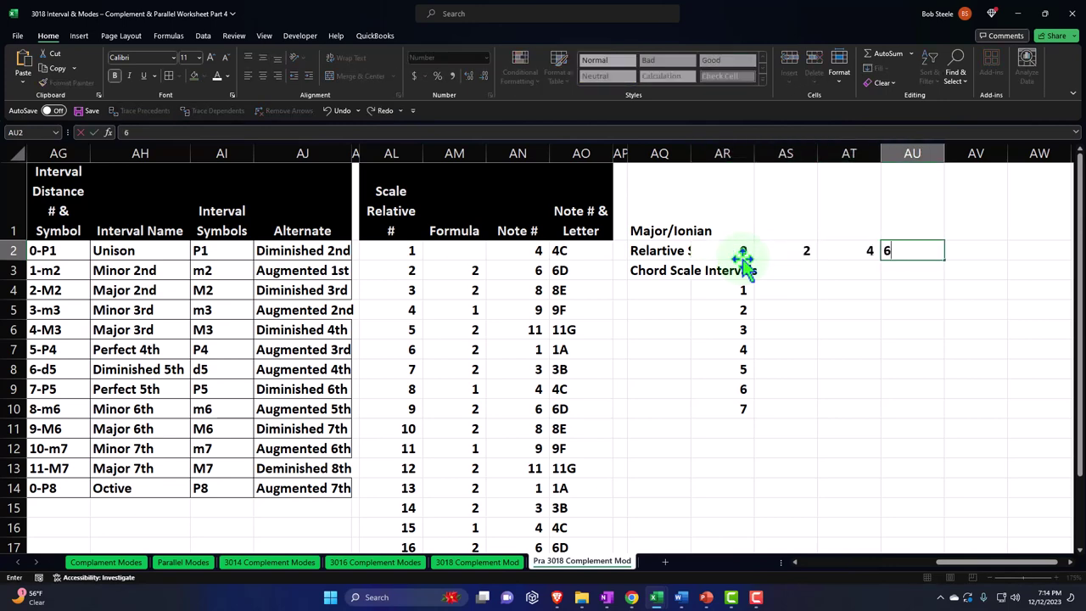
key(Tab)
text(8)
key(Tab)
text(10)
key(Tab)
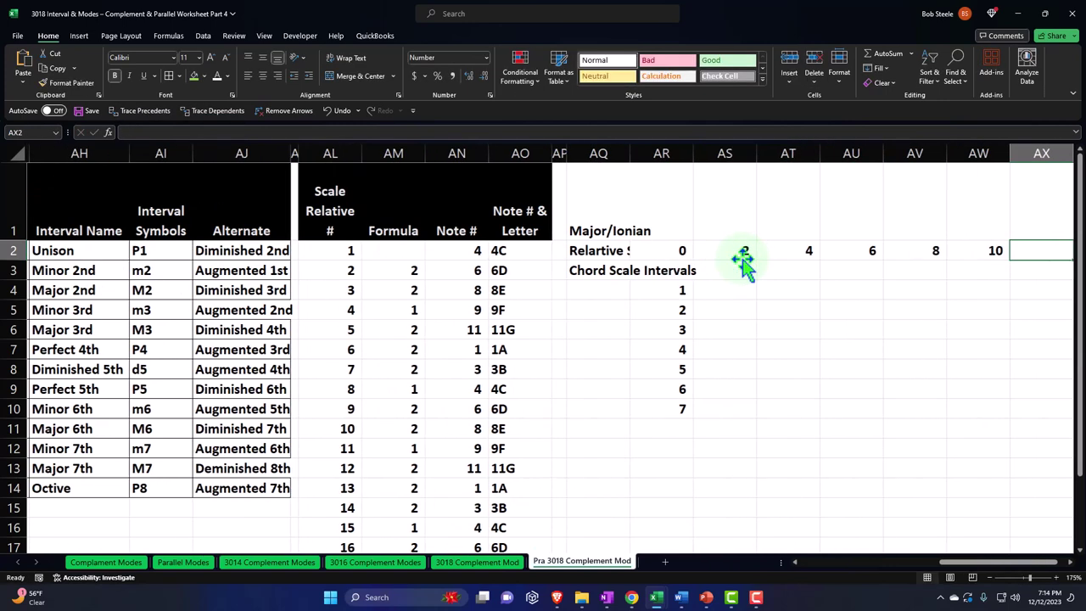
text(12)
key(Return)
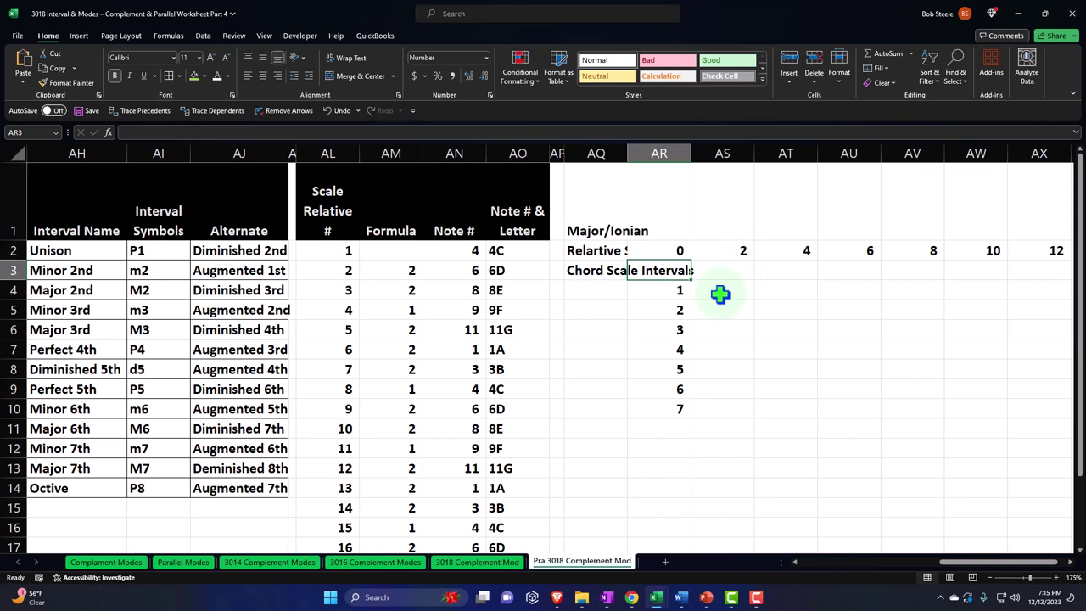
- Move the interval numbers in AR2:AX2 one column over to AS2:AY2
click(719, 294)
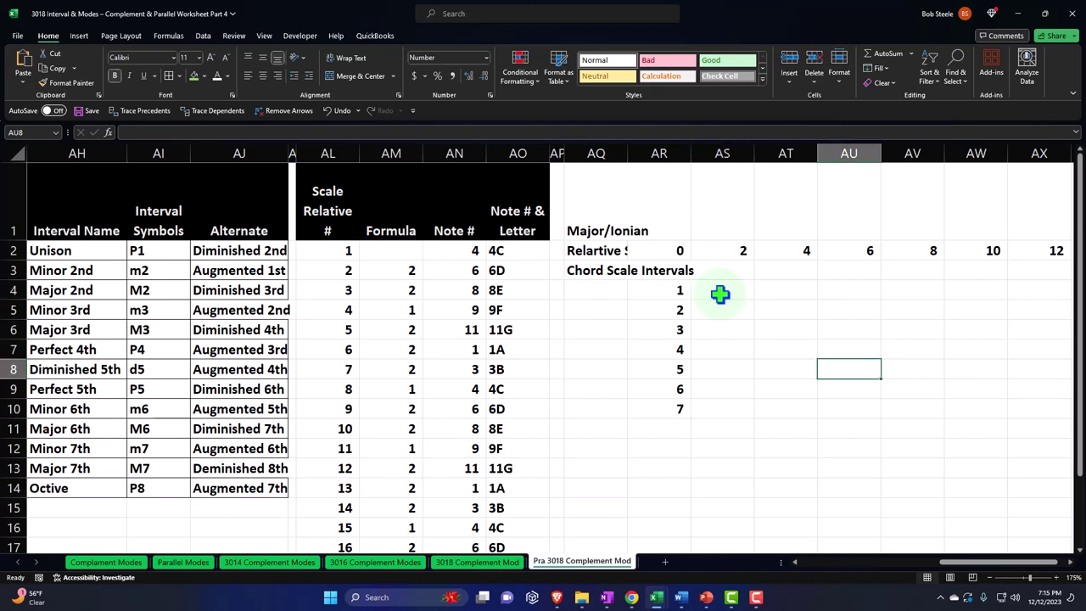
click(683, 247)
drag(670, 248, 901, 242)
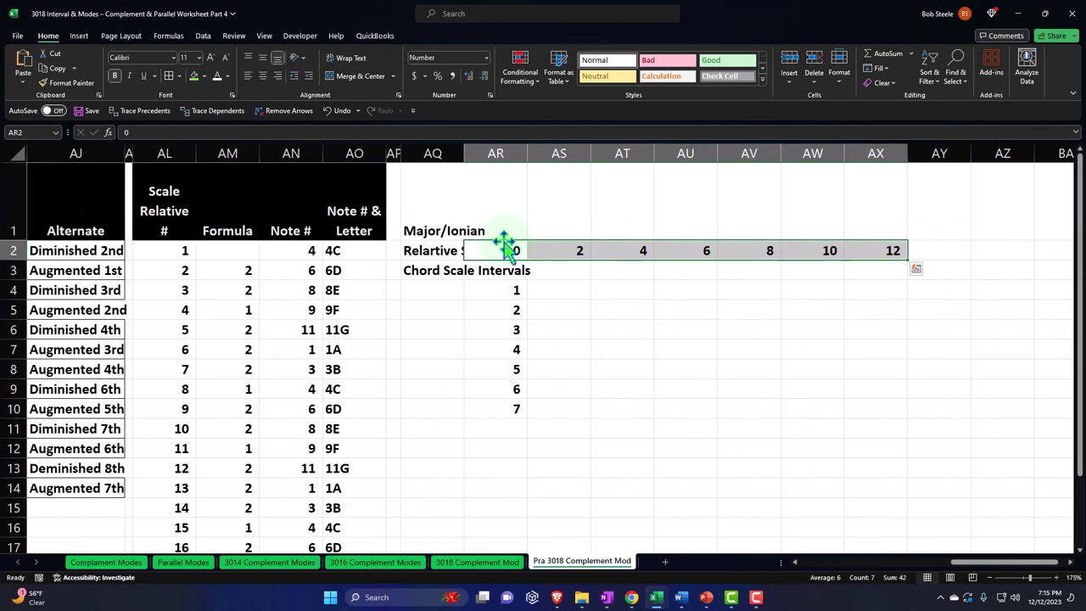
drag(507, 244, 558, 250)
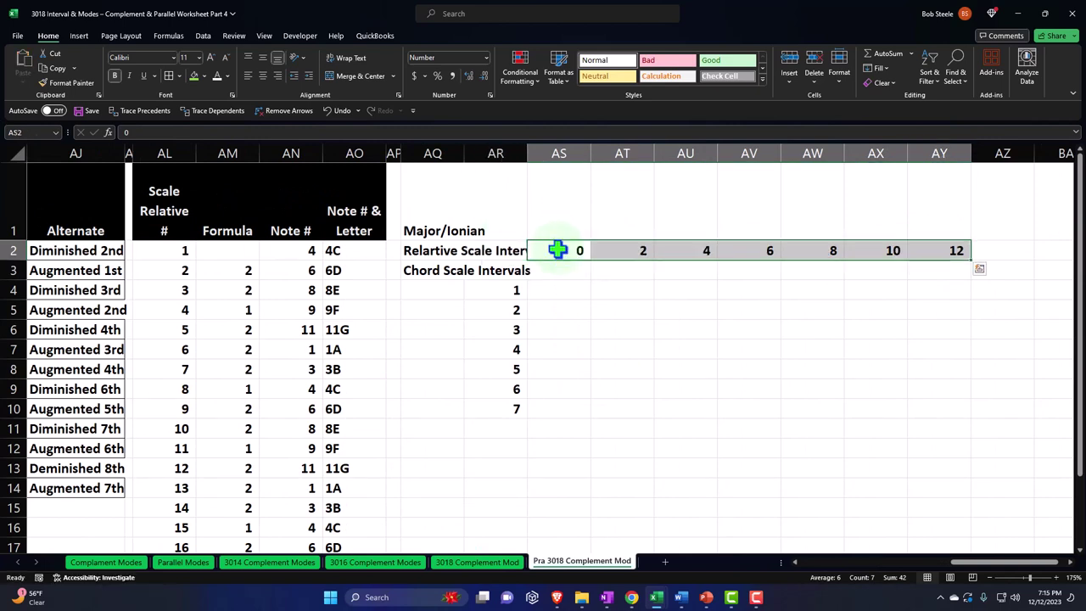
- Narrow columns AS to AY together to about half their width
click(558, 310)
drag(569, 151, 937, 151)
drag(591, 153, 560, 161)
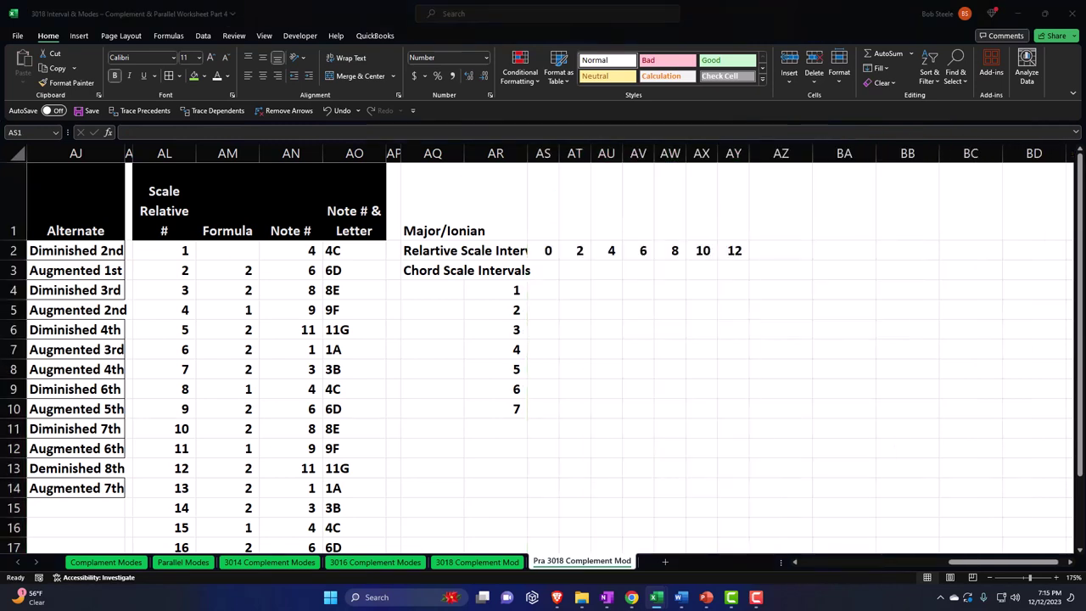
- Start an XLOOKUP formula in AS4 with an open inner bracket and AR4+AS2 as the lookup value
click(541, 290)
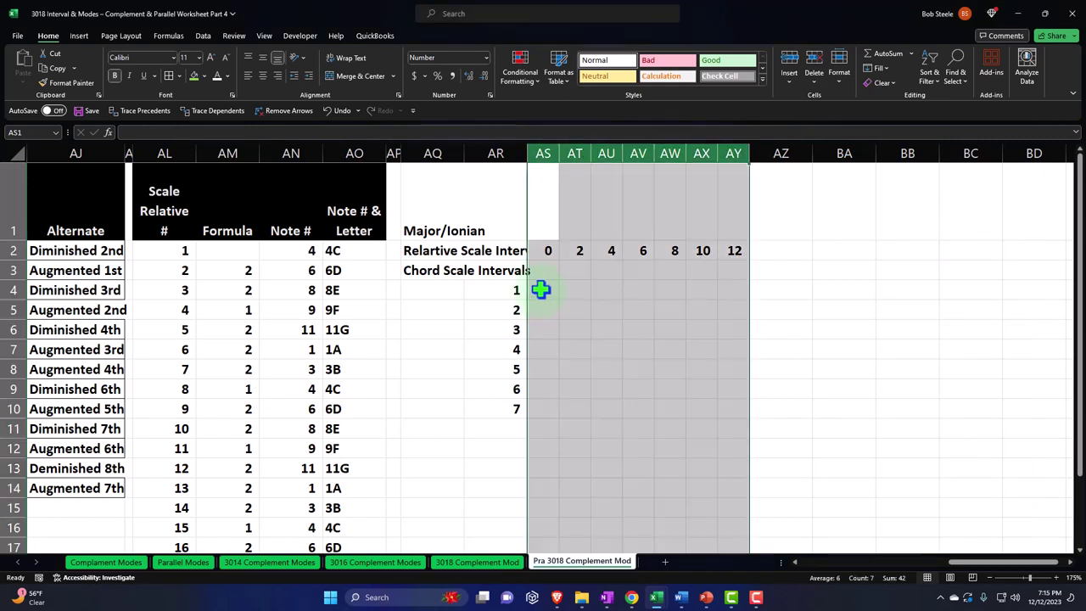
click(540, 290)
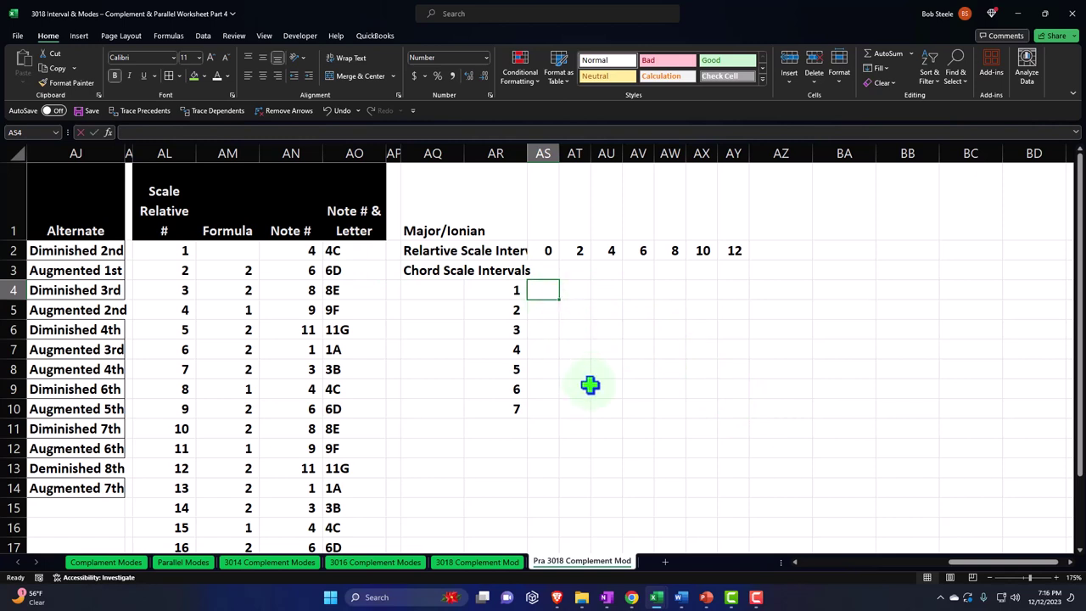
text(=)
text(x)
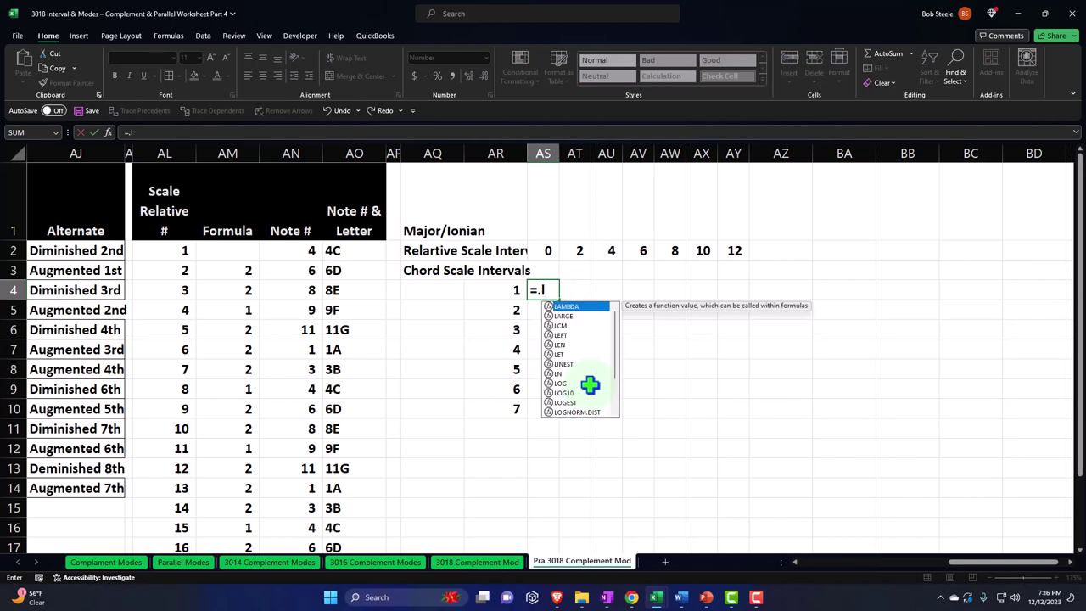
key(BackSpace)
text(xloo)
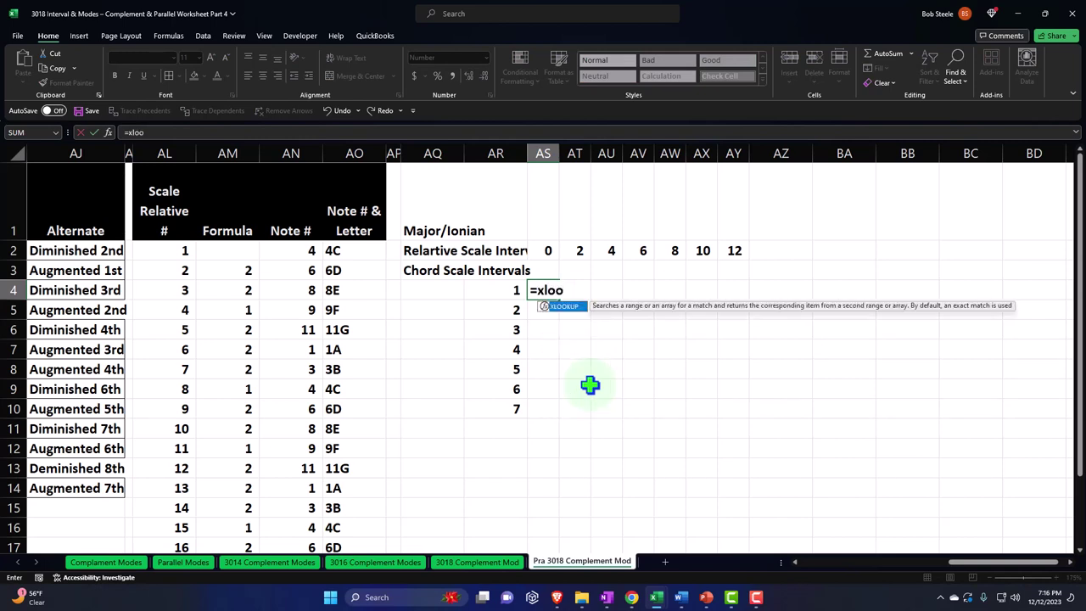
key(Tab)
text(()
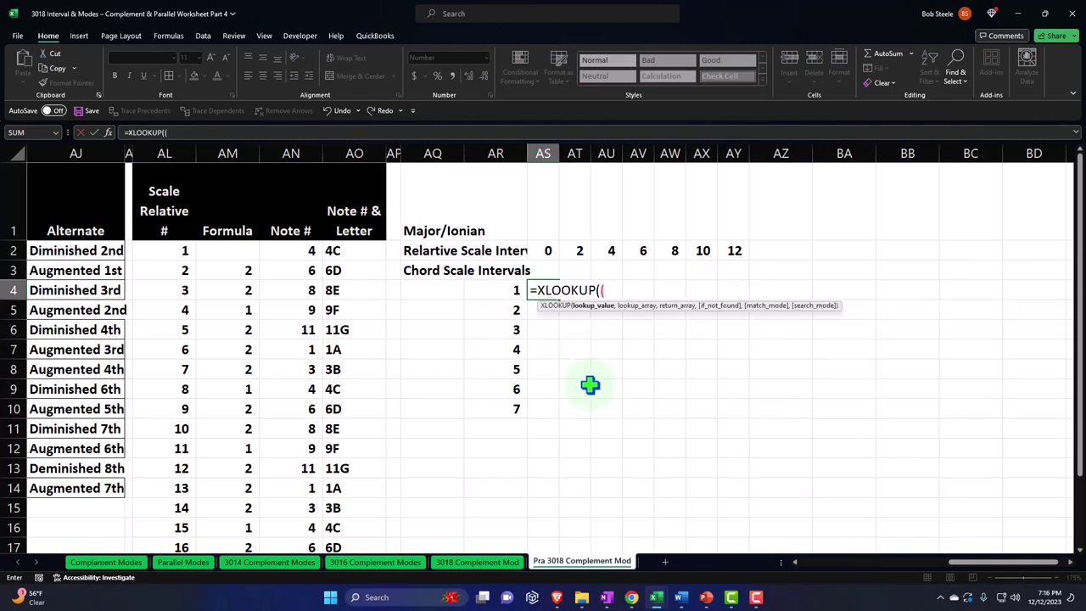
key(Left)
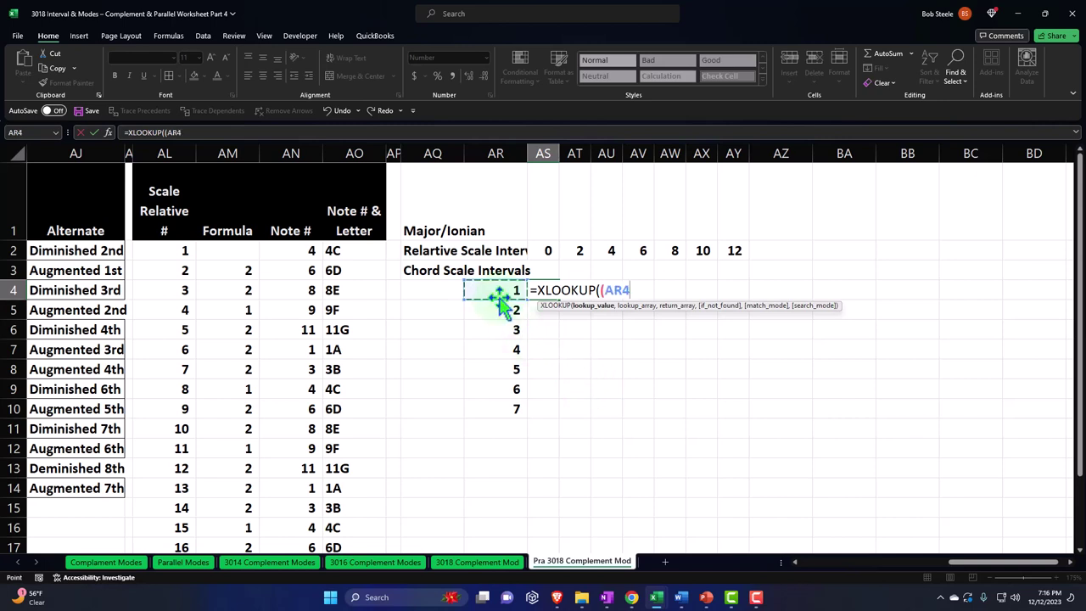
text(+)
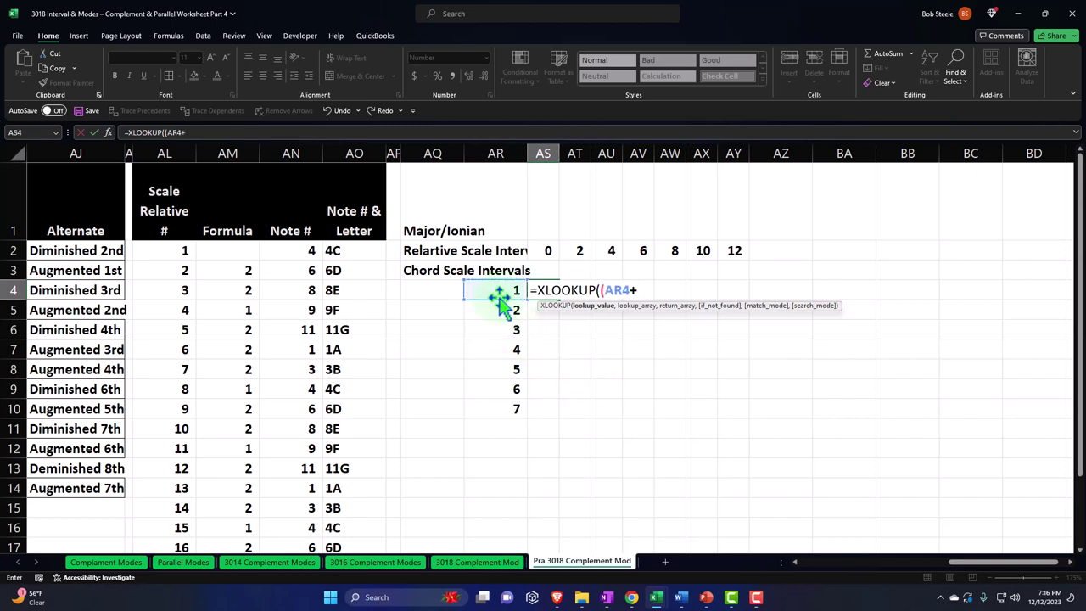
click(543, 248)
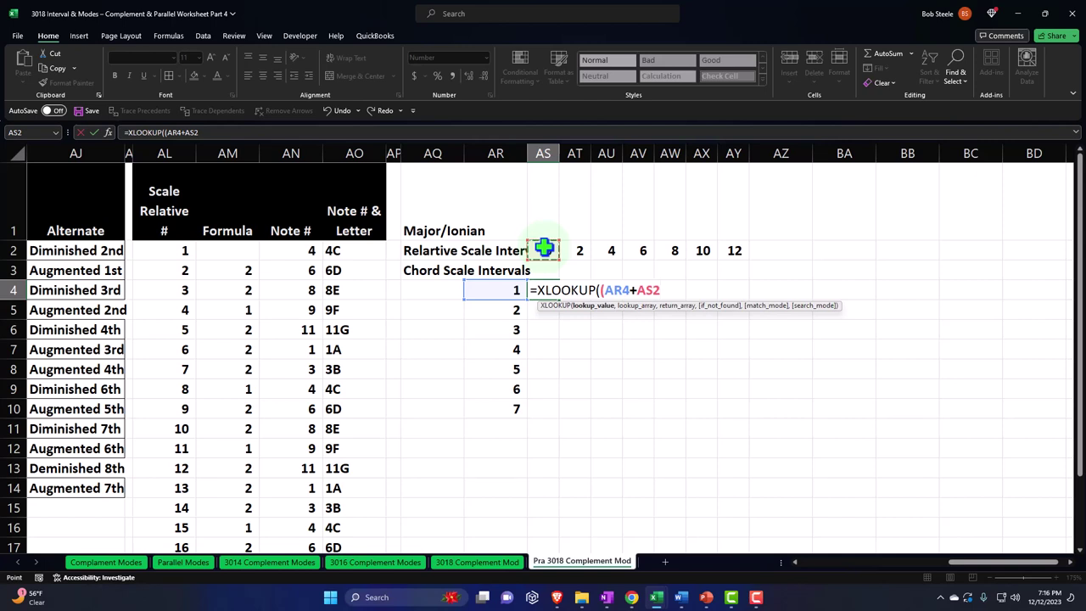
- Try adding AL2:AL21 as the lookup array after AR4+AS2 while the inner bracket in the AS4 formula is still open
text(,)
click(165, 252)
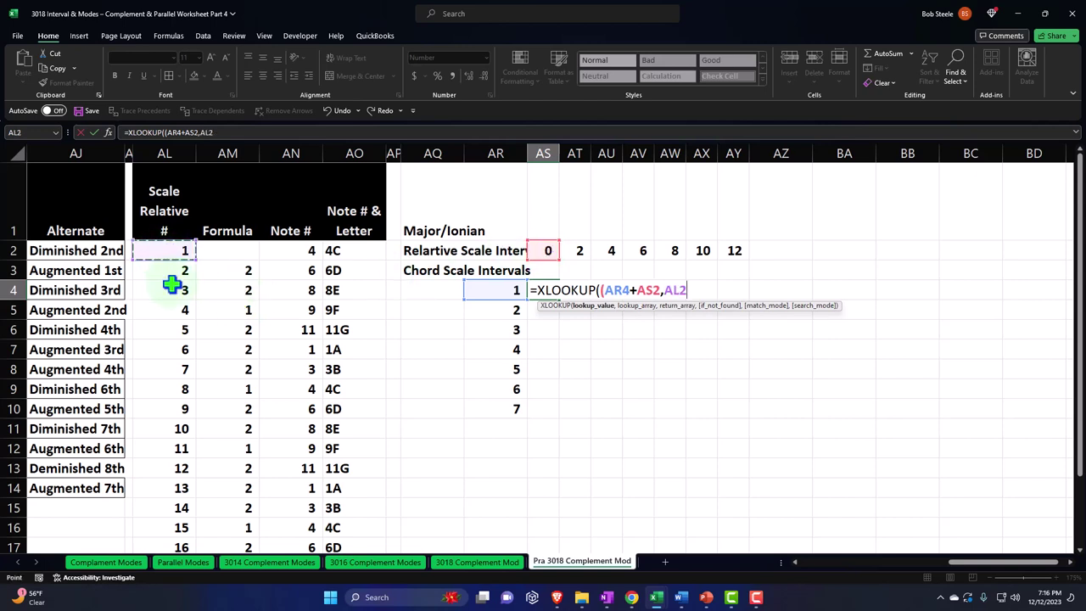
scroll(165, 261, down, 3)
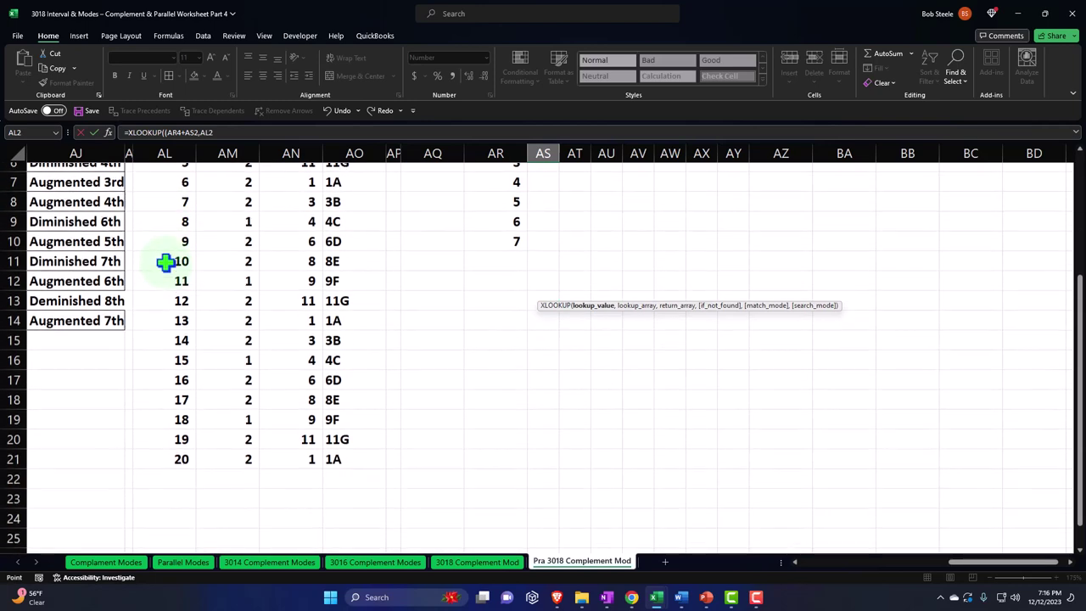
scroll(165, 262, up, 3)
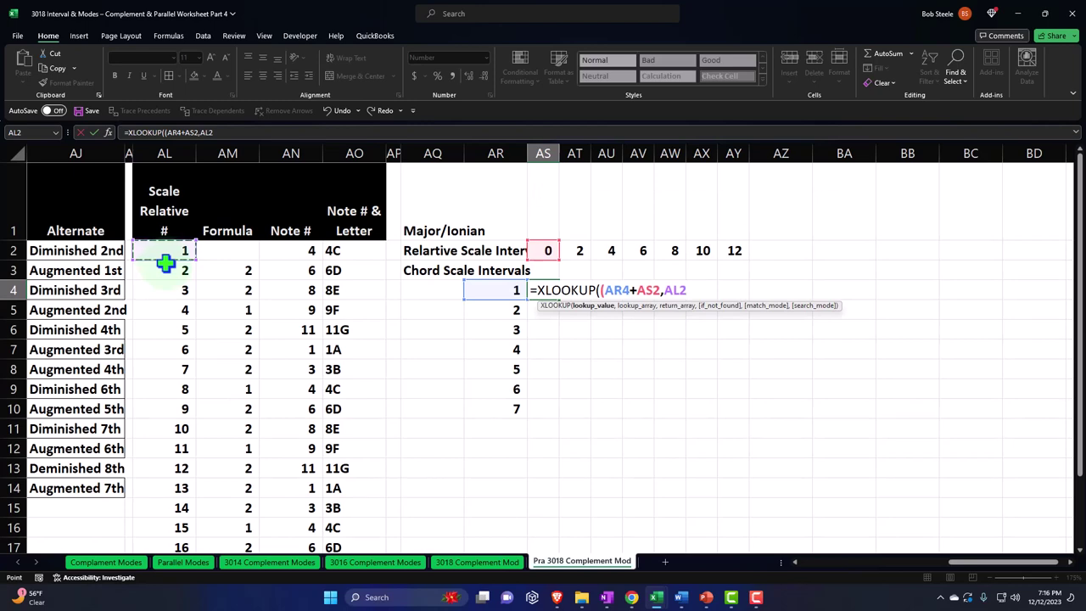
key(ctrl+shift+Down)
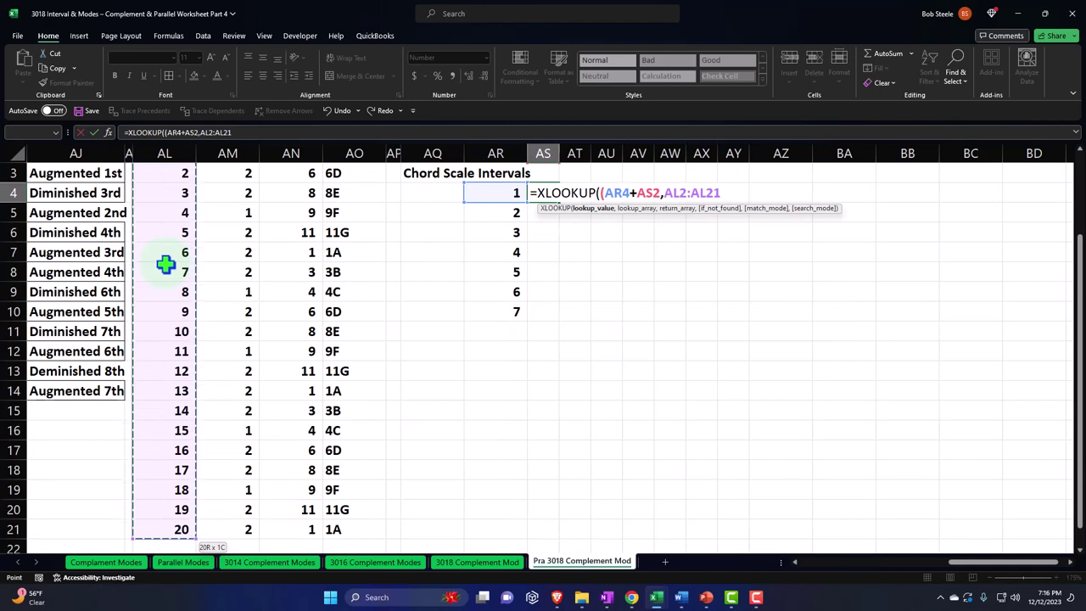
scroll(177, 276, up, 1)
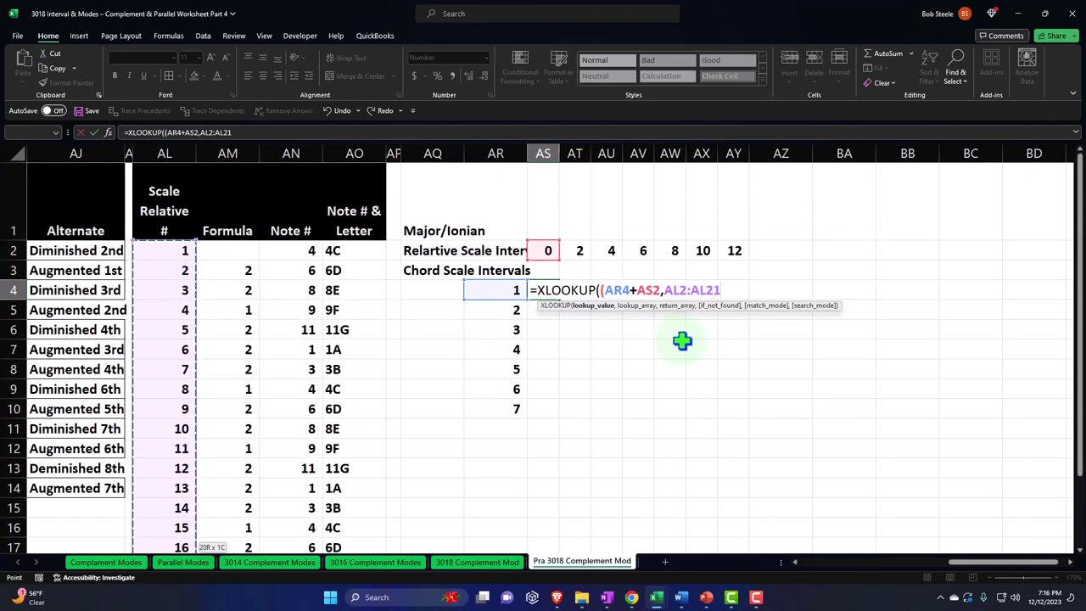
text(,)
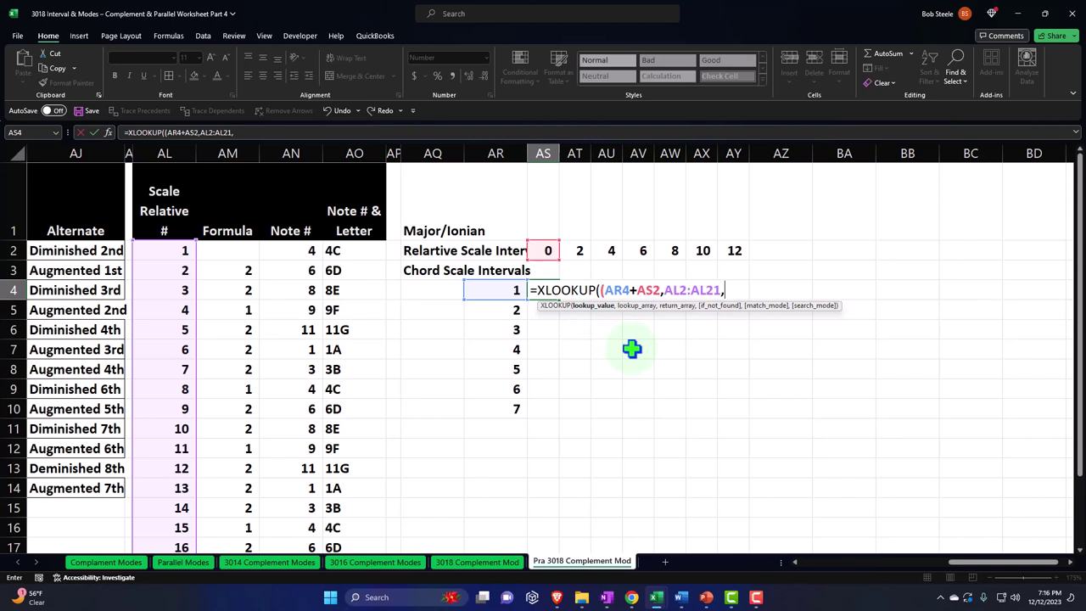
- Remove the AL2:AL21 range and the extra inner bracket from the AS4 formula, keeping AR4+AS2 as the lookup value
key(BackSpace)
key(BackSpace)
key(BackSpace)
key(BackSpace)
key(BackSpace)
key(BackSpace)
key(BackSpace)
key(BackSpace)
key(BackSpace)
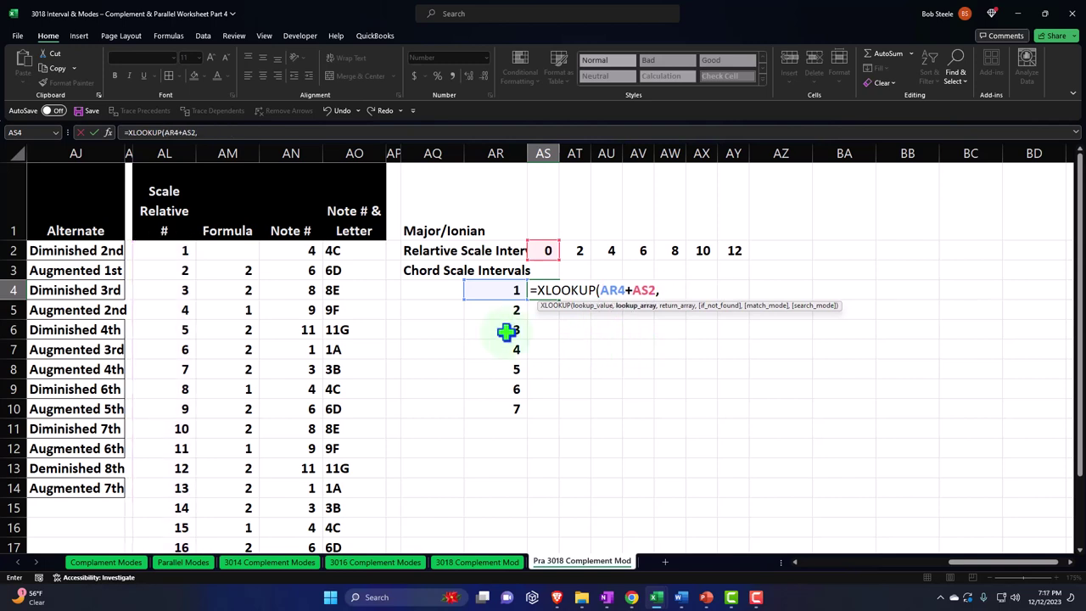
- Set the Scale Relative # numbers in AL2:AL21 as the lookup array of the AS4 XLOOKUP
click(165, 246)
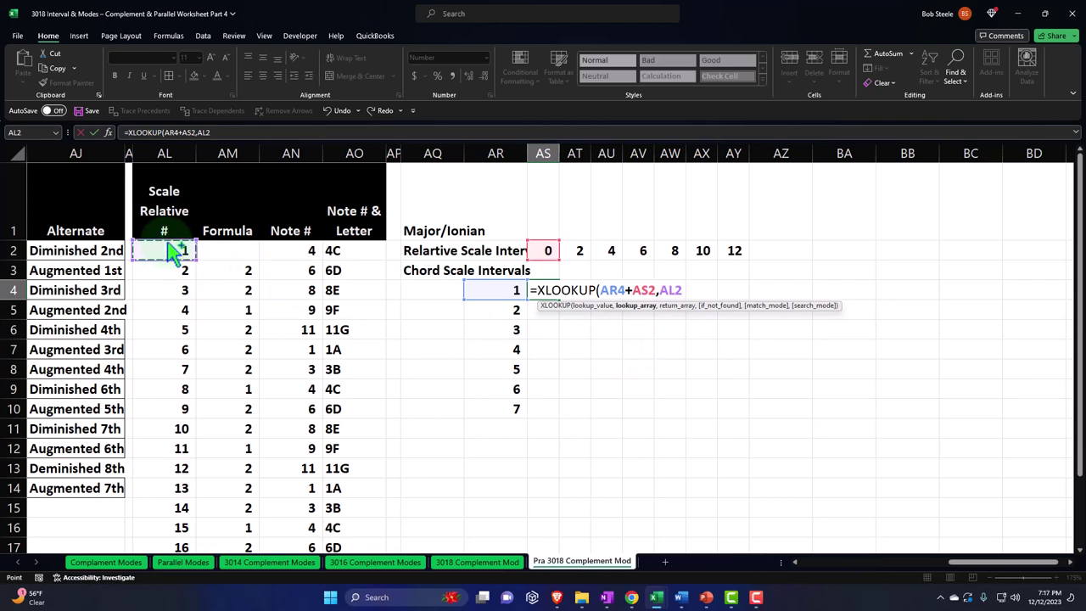
key(ctrl+shift+Down)
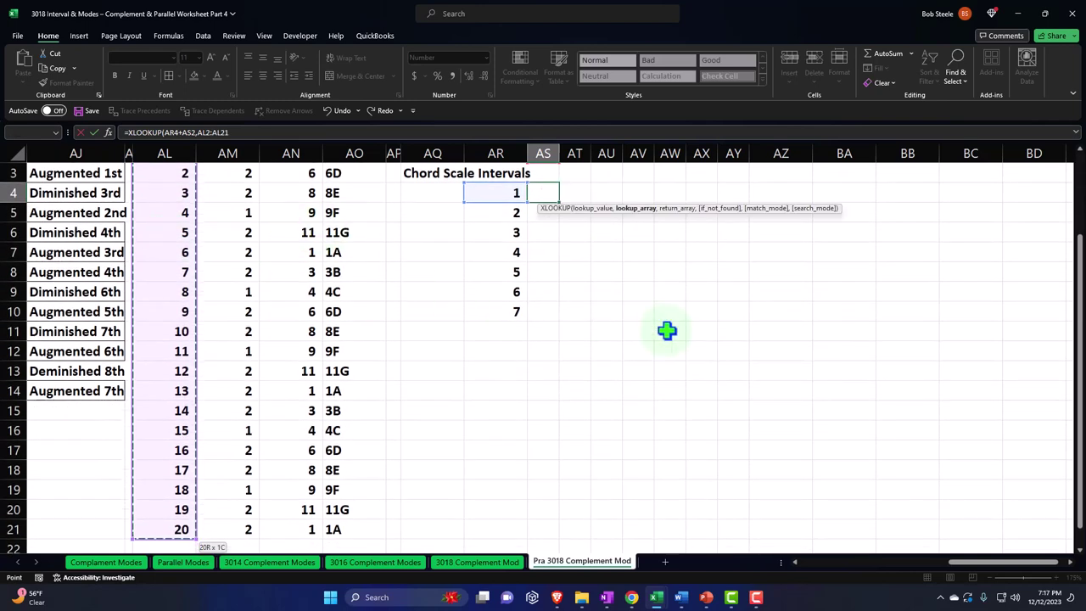
scroll(667, 332, up, 1)
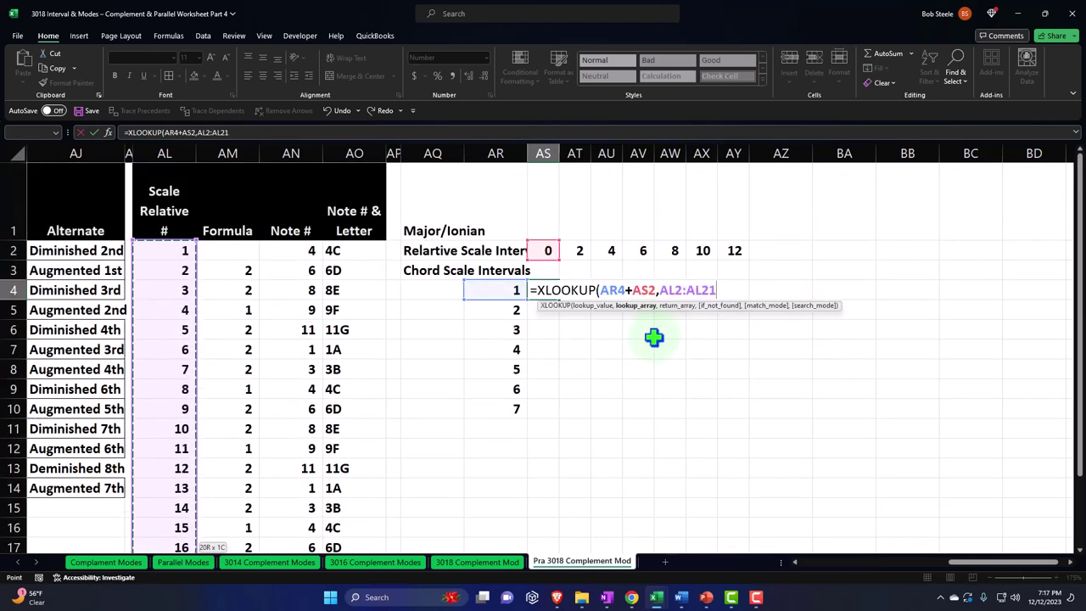
text(,)
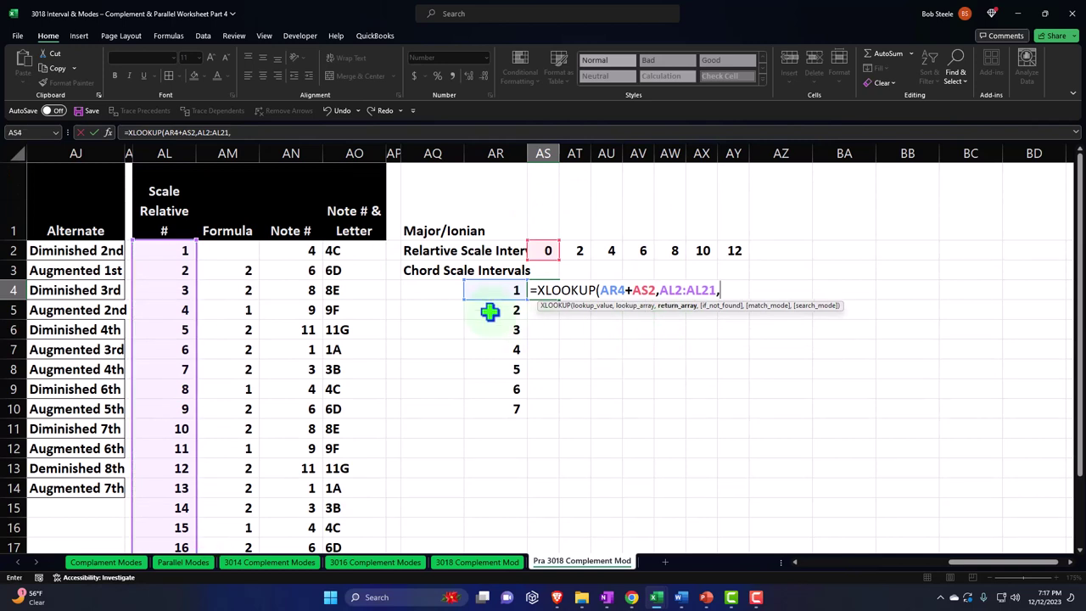
- Set the Note # & Letter range AO2:AO21 as the return array and enter the XLOOKUP formula in AS4
click(336, 253)
key(ctrl+shift+Down)
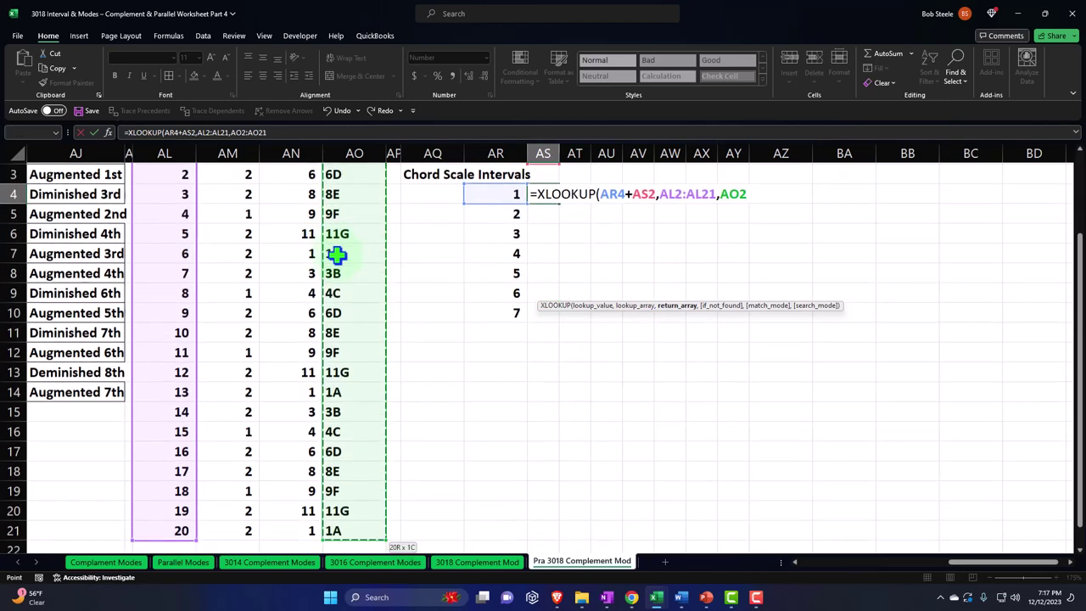
scroll(458, 299, up, 1)
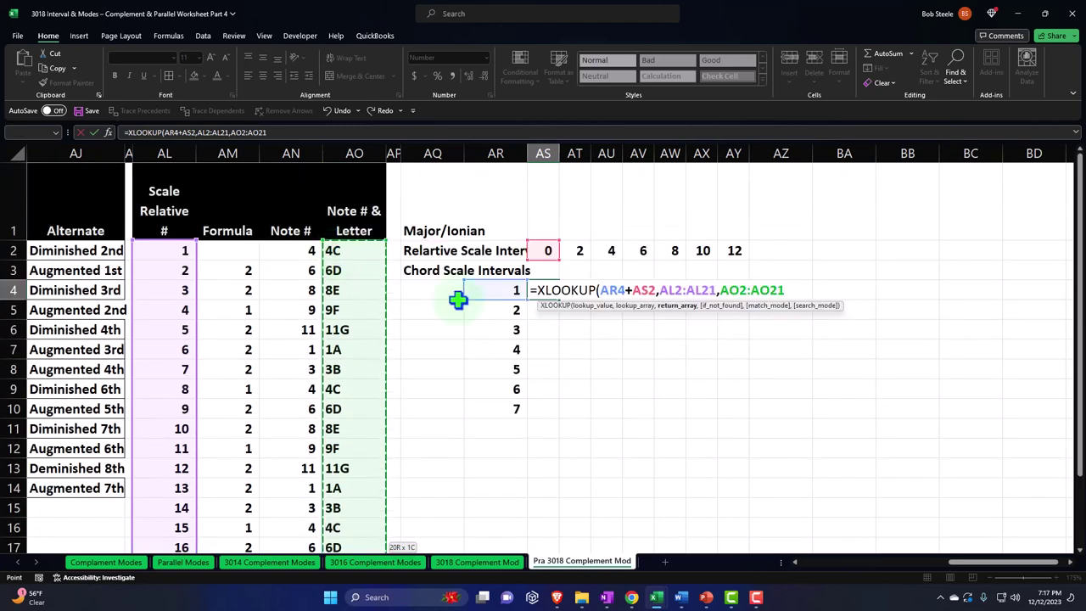
click(625, 290)
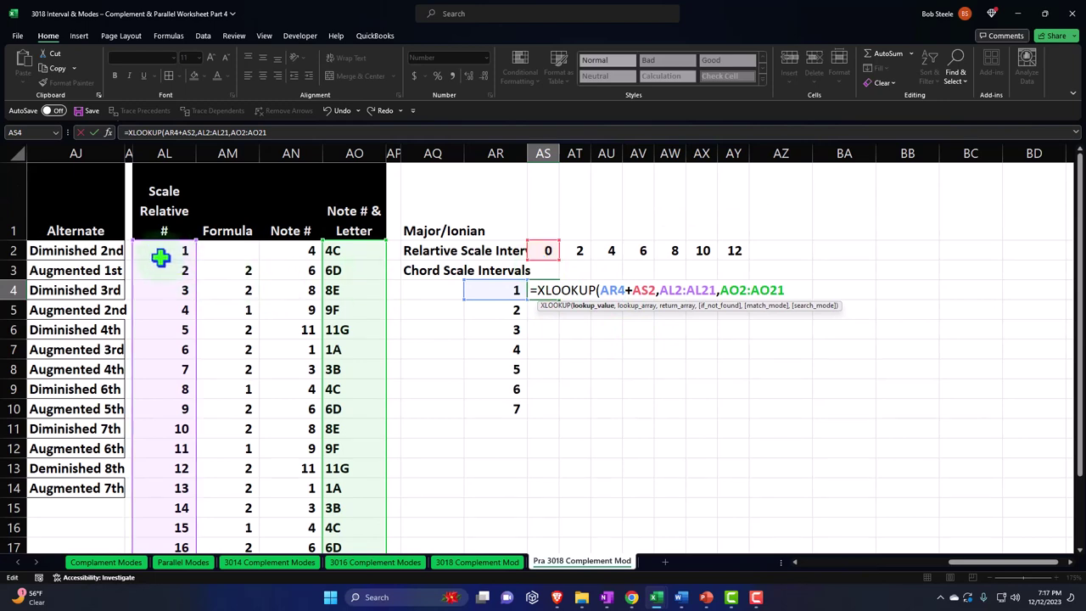
scroll(155, 254, down, 2)
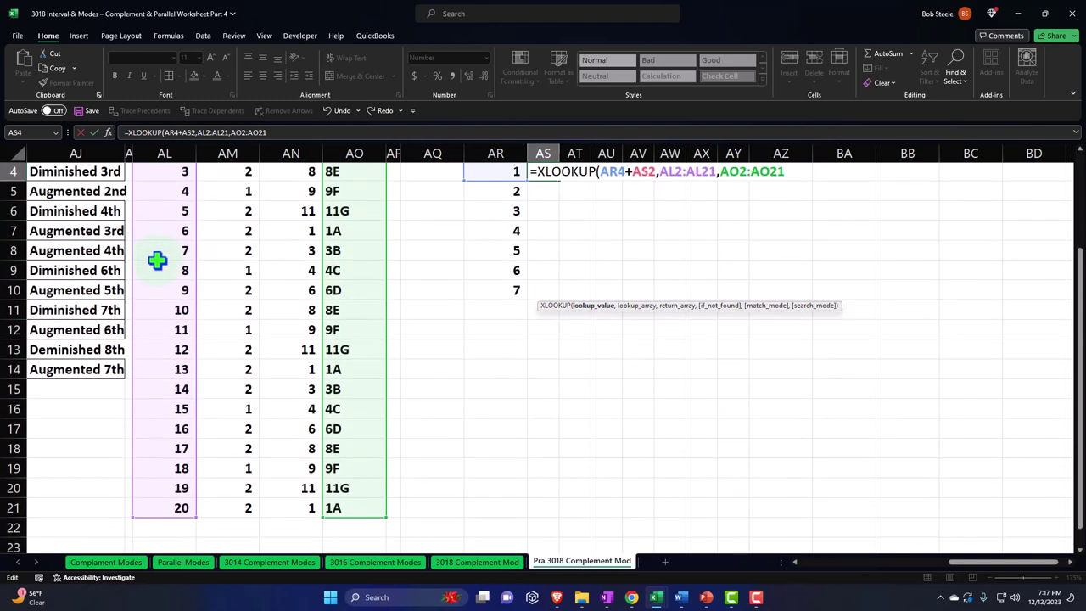
scroll(155, 260, up, 2)
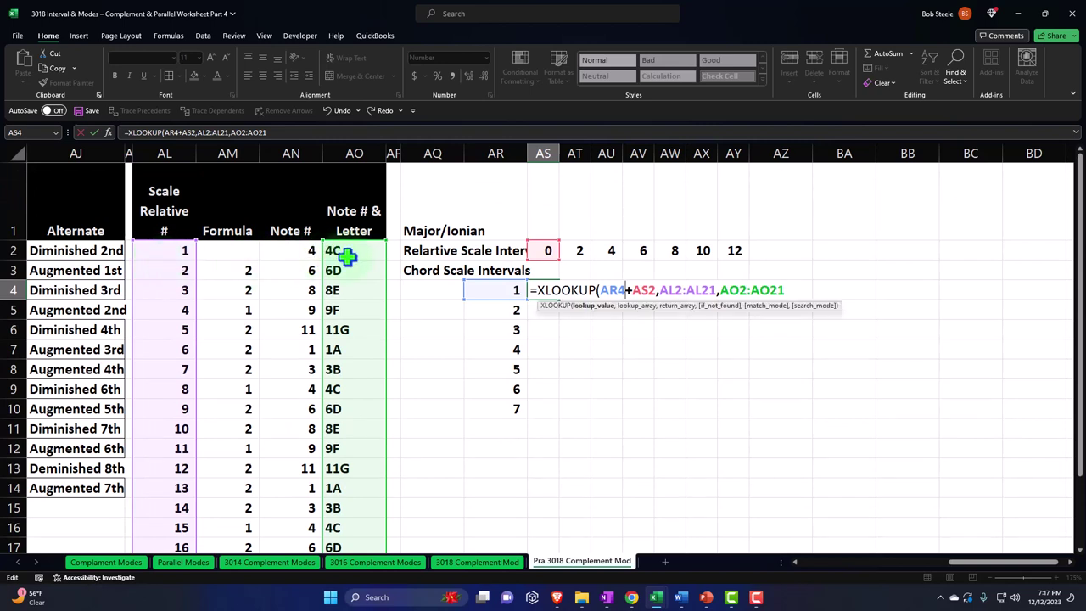
key(Return)
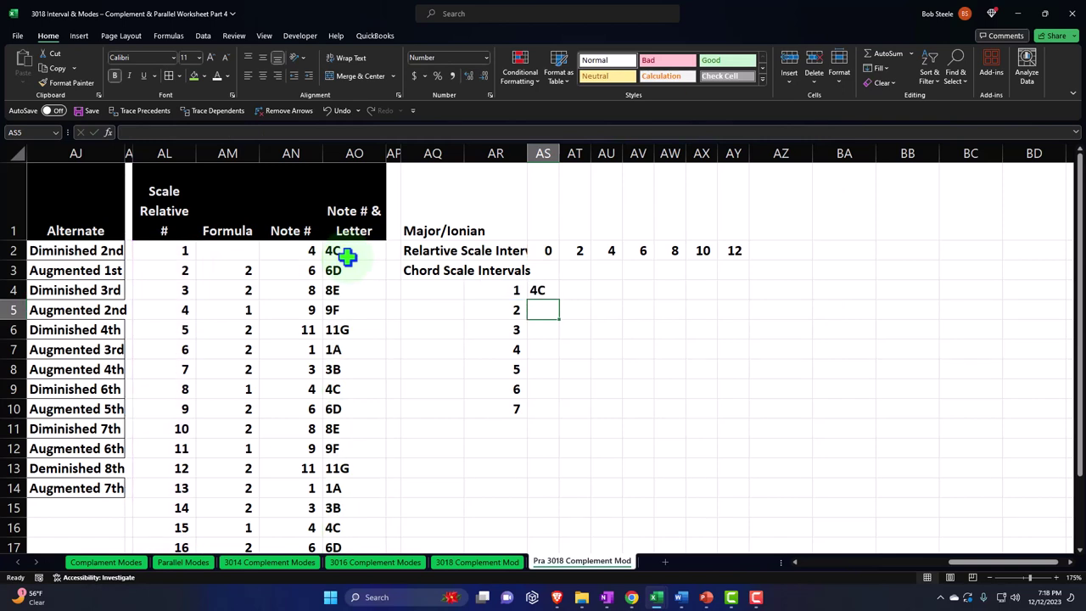
- Make the lookup value references in the AS4 formula mixed, as $AR4 and AS$2
double_click(544, 291)
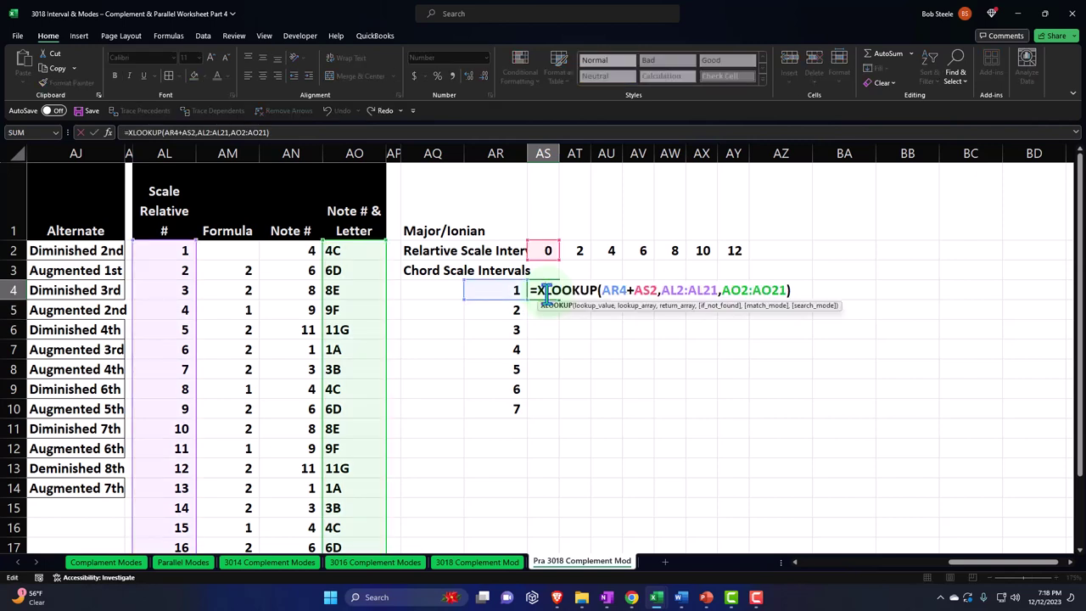
click(611, 290)
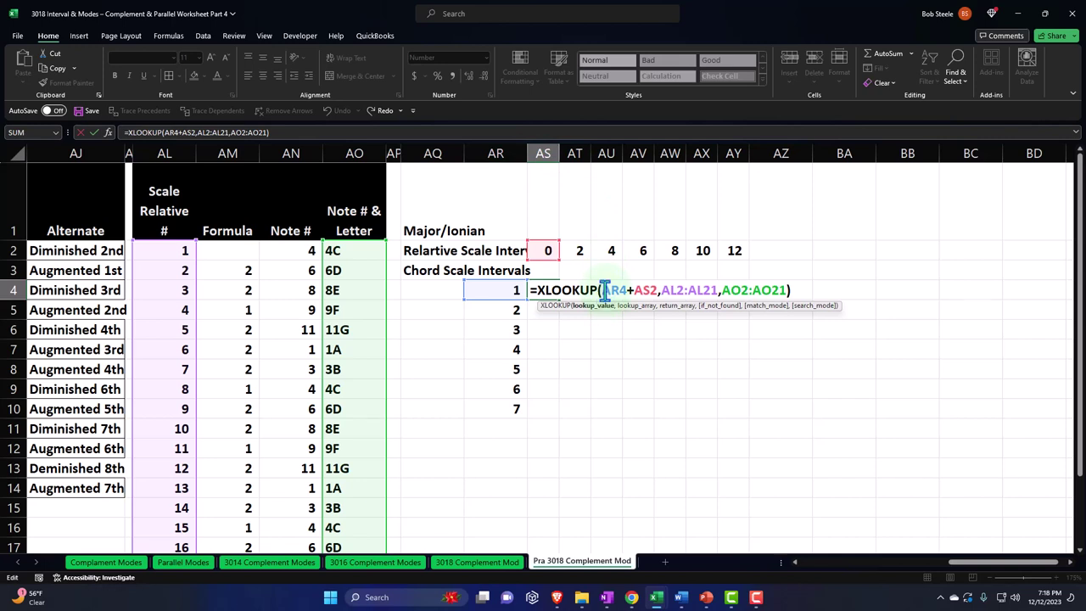
text($)
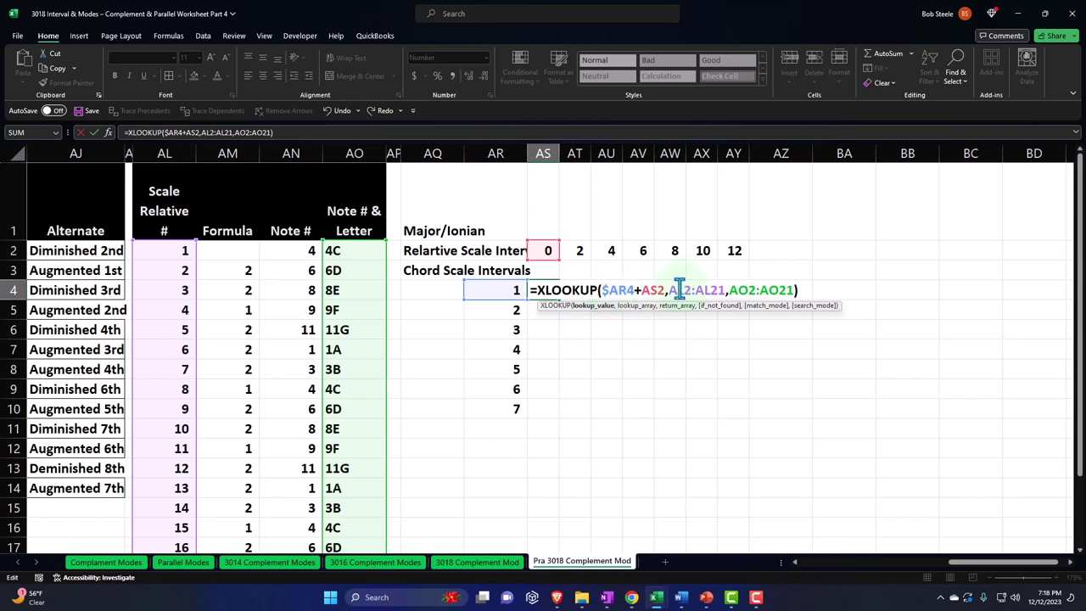
click(655, 290)
text($)
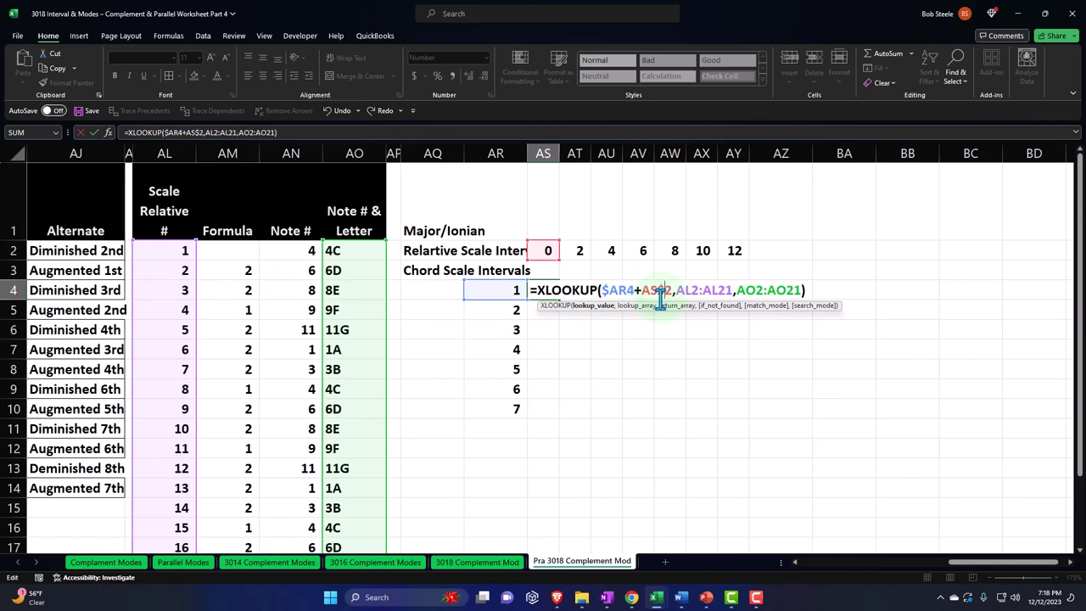
- Make the lookup and return arrays in the AS4 formula absolute, as $AL$2:$AL$21 and $AO$2:$AO$21, and enter it
key(Right)
key(Right)
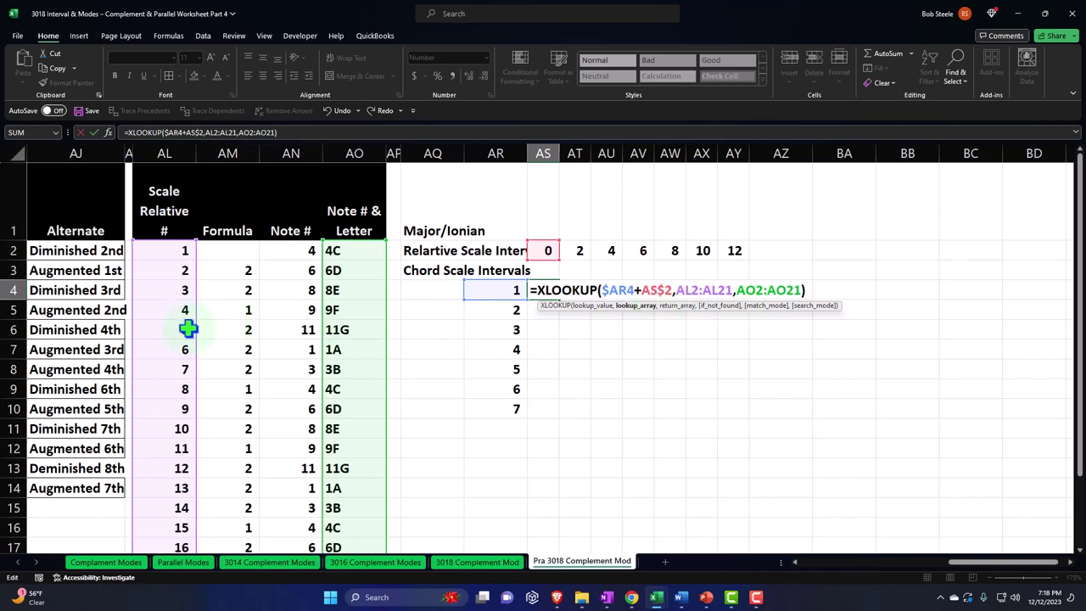
key(F4)
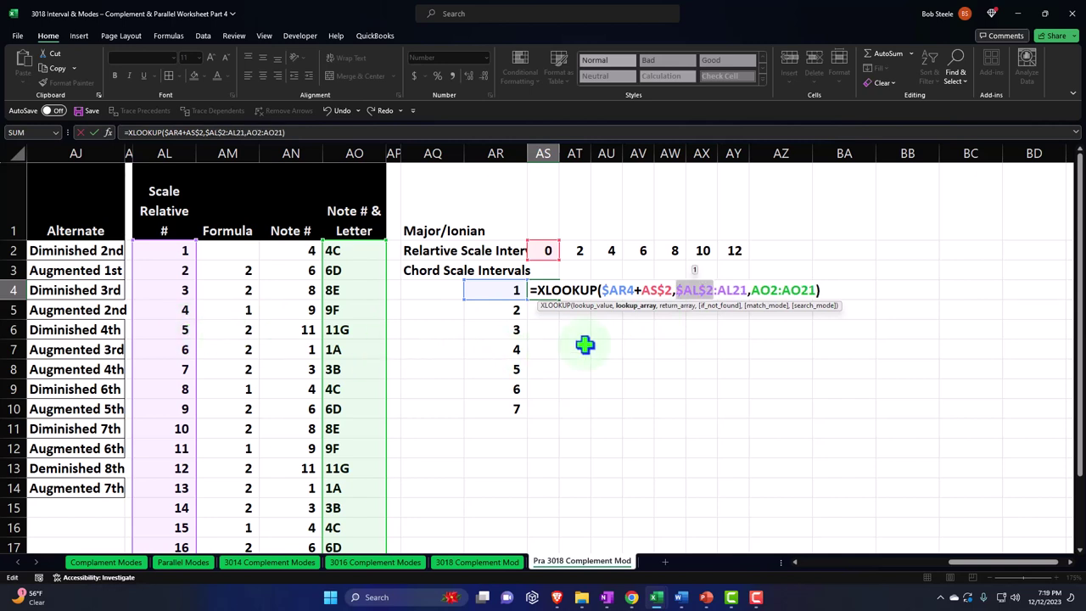
double_click(731, 289)
key(F4)
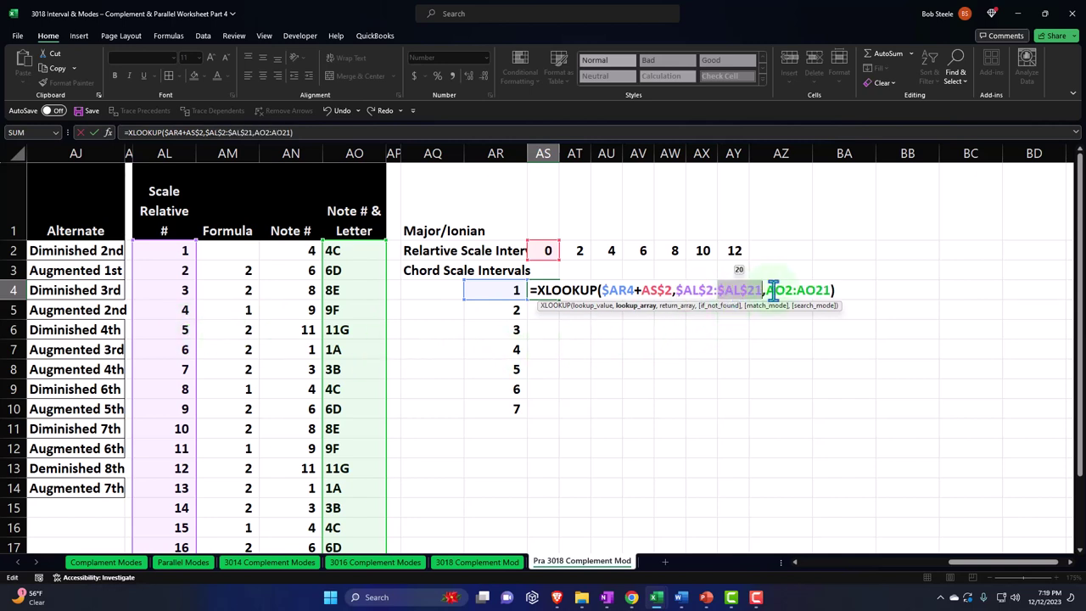
click(782, 289)
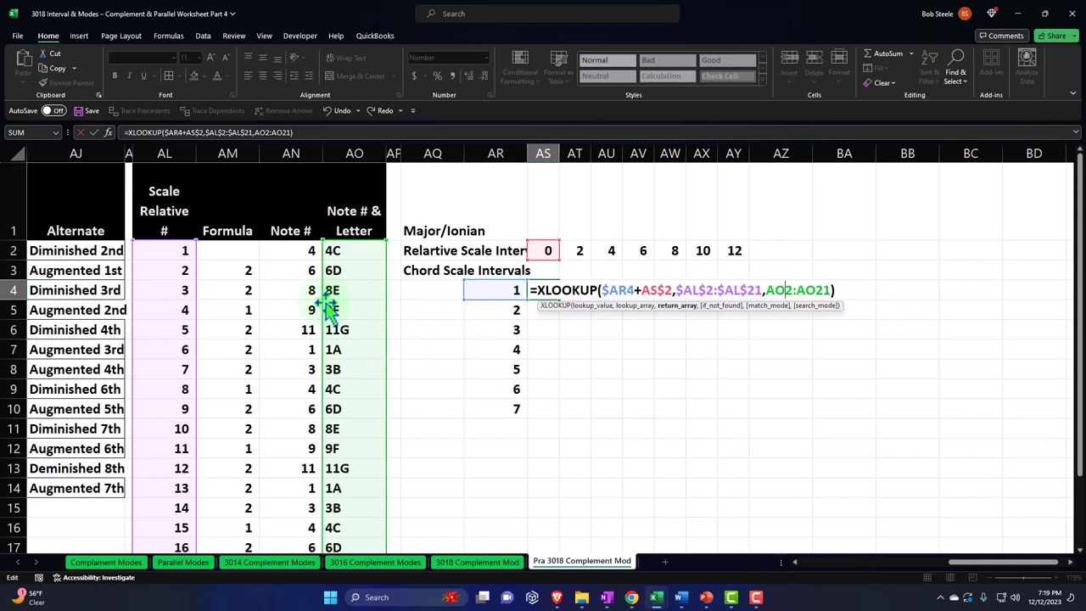
key(F4)
double_click(836, 290)
key(F4)
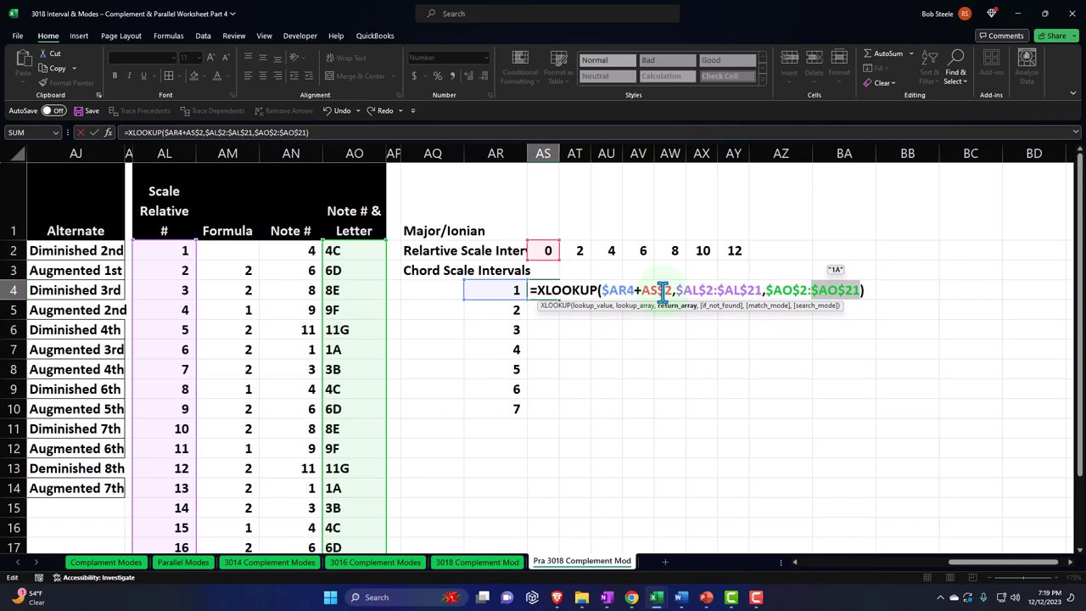
key(Return)
- Fill the AS4 formula down through AS10
click(552, 291)
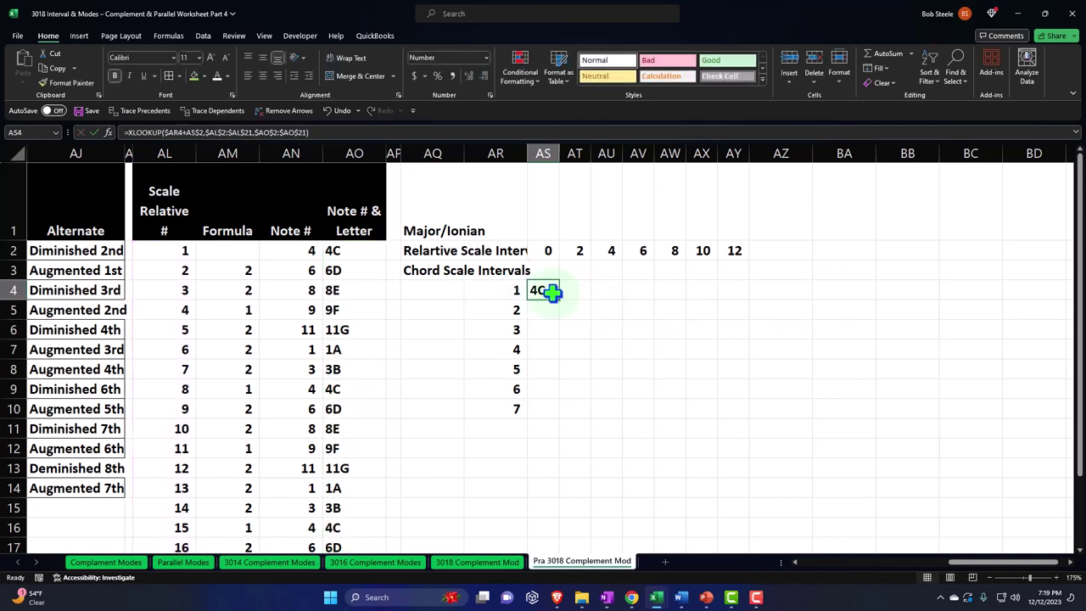
drag(558, 300, 558, 411)
click(544, 329)
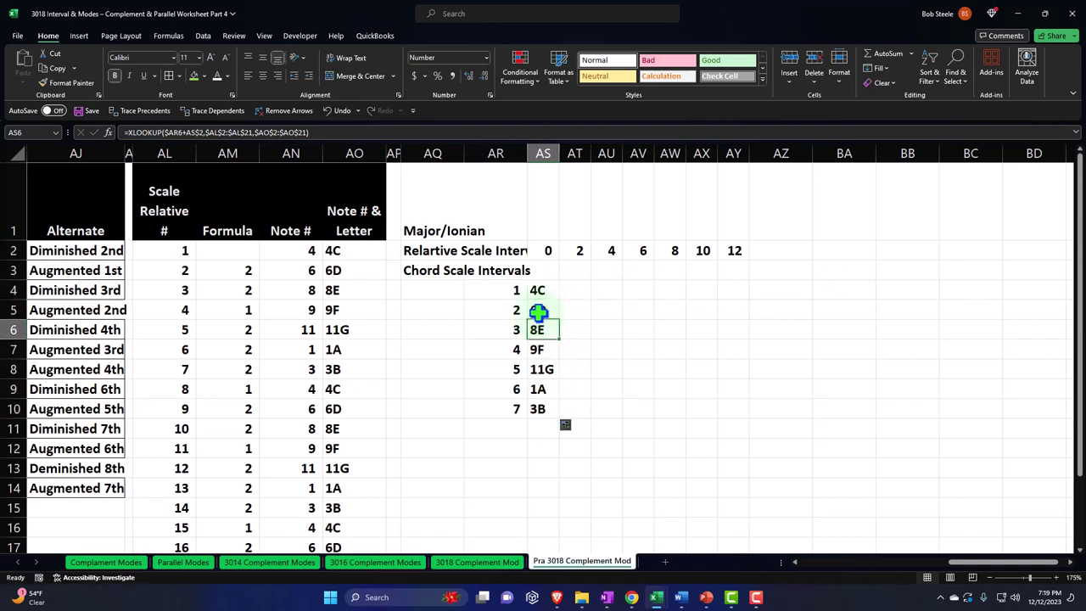
- Check the copied formulas down column AS, examining the cell references used in AS8
key(Down)
key(Down)
key(Down)
key(Down)
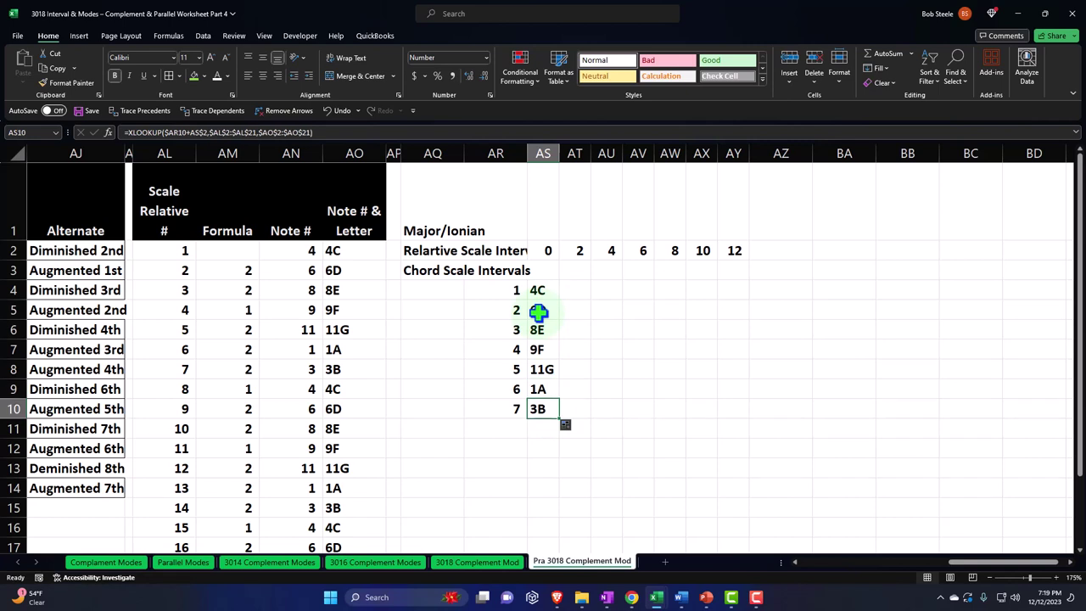
double_click(544, 369)
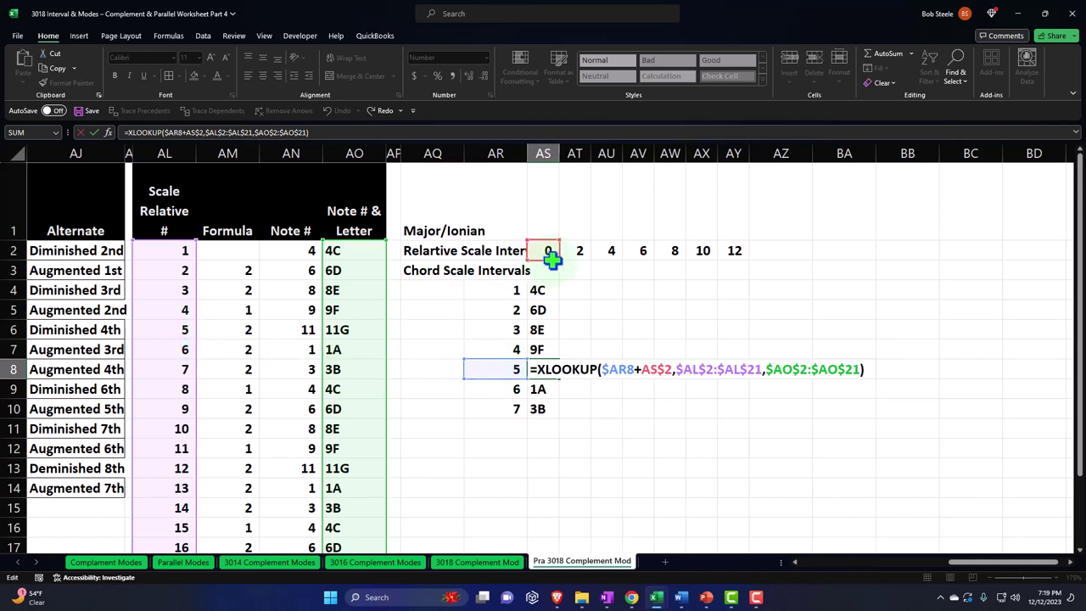
key(Return)
- Fill the AS4 formula across row 4 through AY4
click(542, 288)
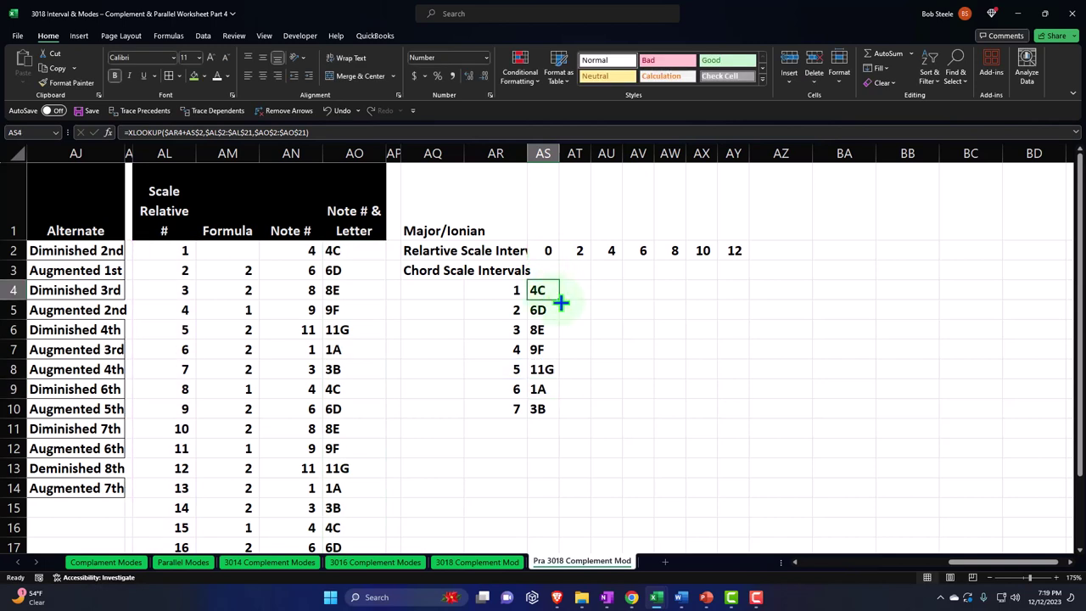
drag(576, 301, 736, 293)
click(661, 348)
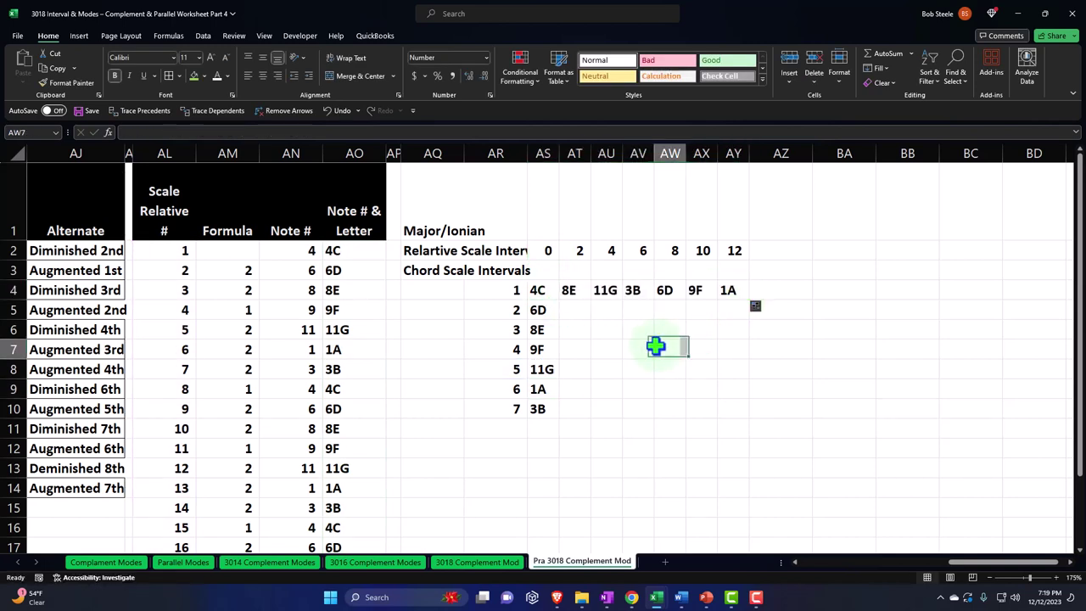
- Examine the cell references in the copied XLOOKUP formulas in AT4 and AU4
double_click(570, 292)
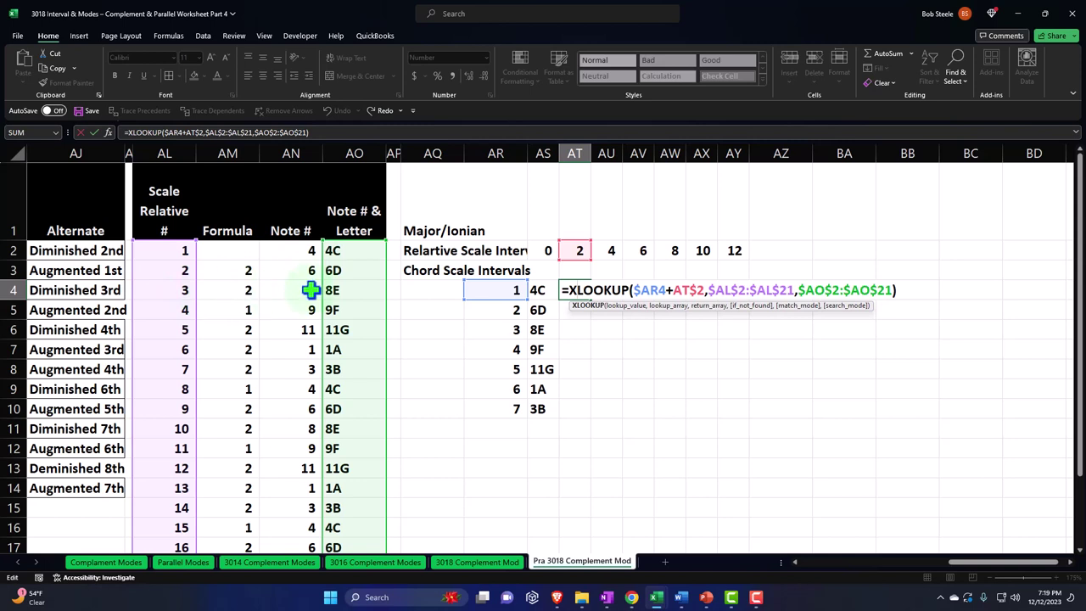
key(Return)
double_click(607, 289)
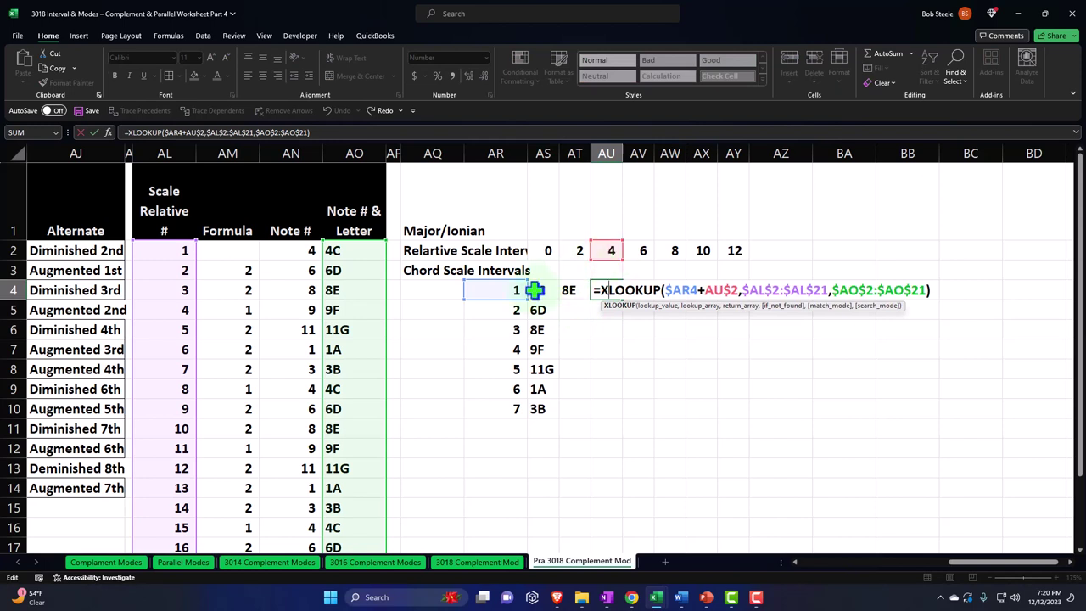
key(Return)
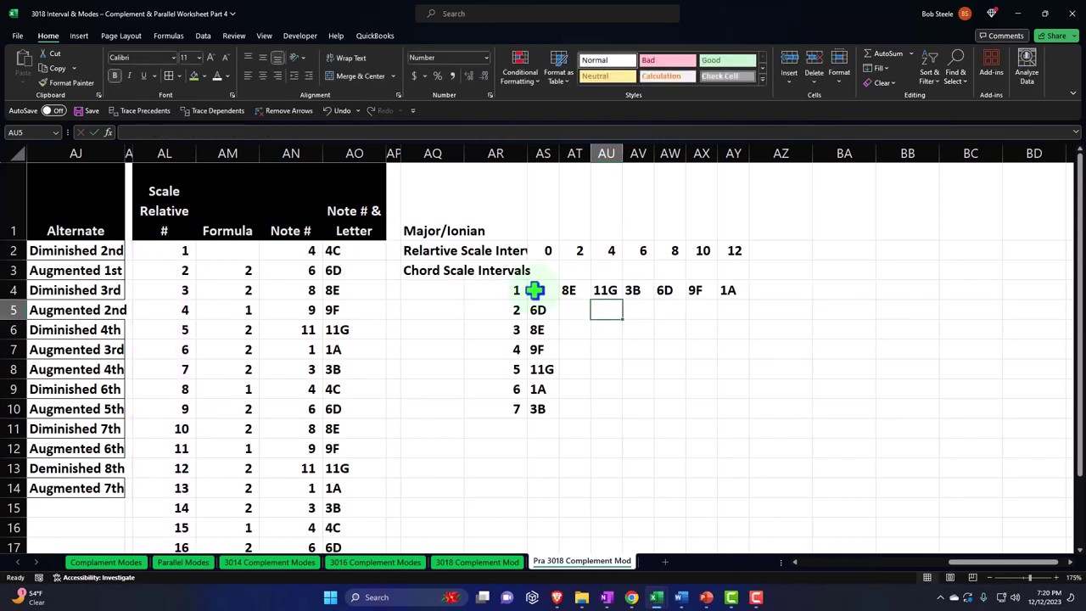
- Fill the AT4:AY4 lookup formulas down through row 10 and check the cell references in AU8
click(580, 289)
drag(608, 289, 749, 422)
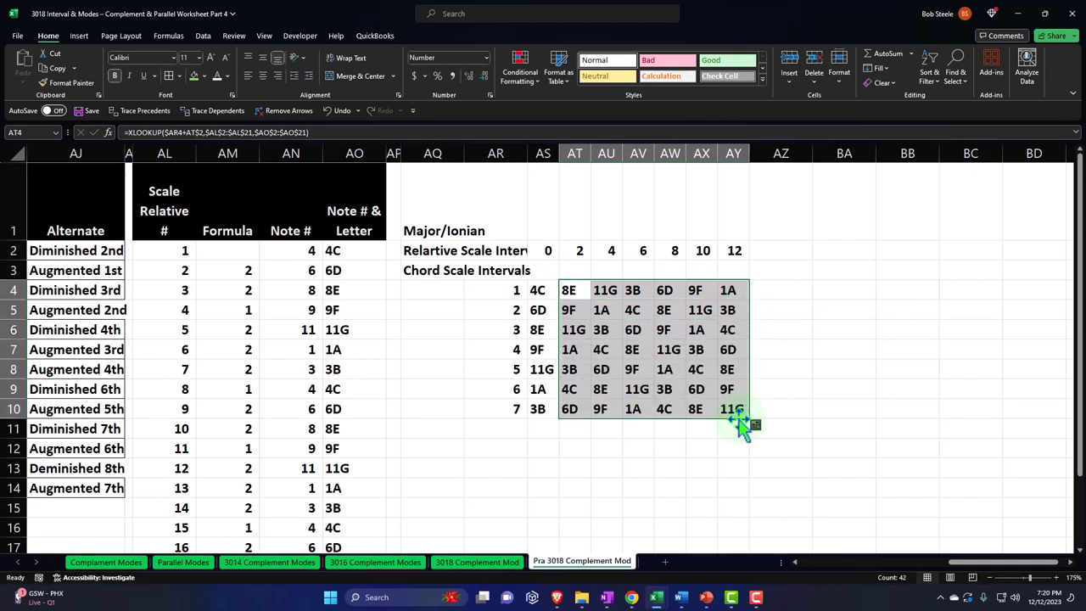
double_click(601, 368)
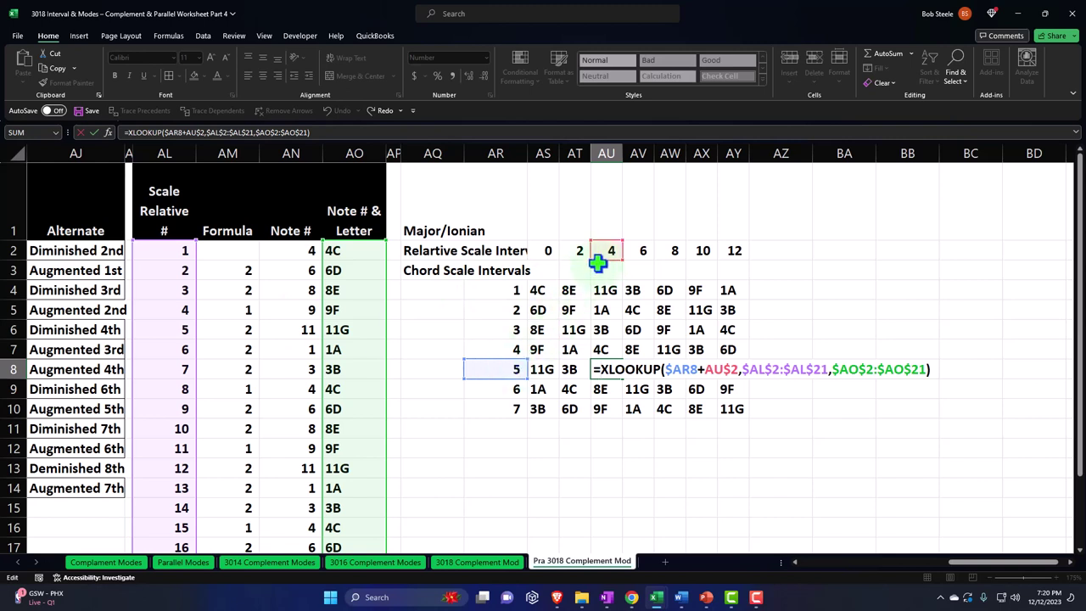
key(Return)
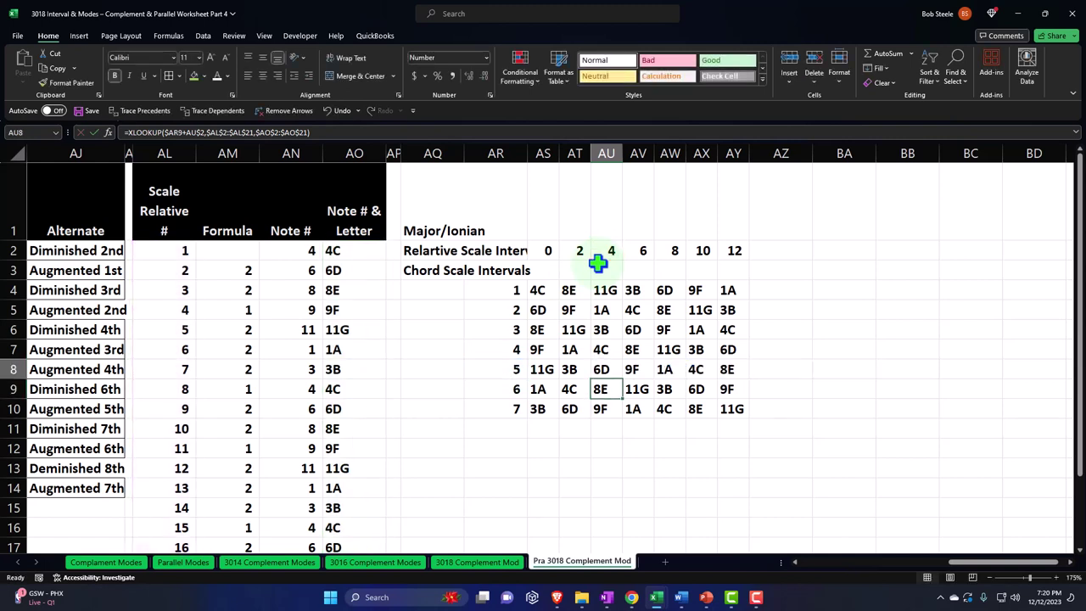
click(601, 376)
double_click(601, 376)
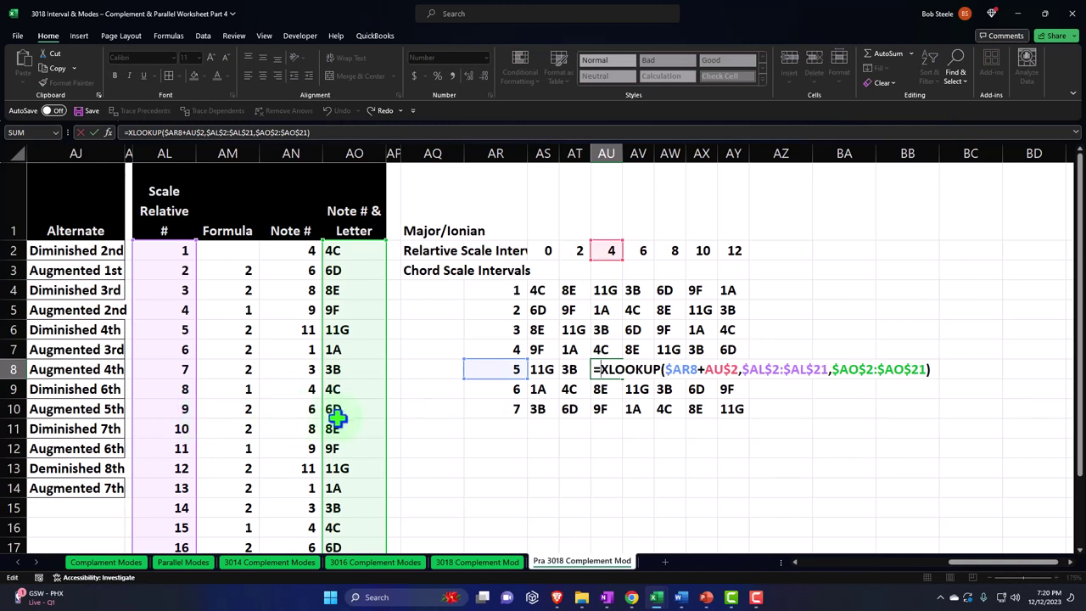
key(Return)
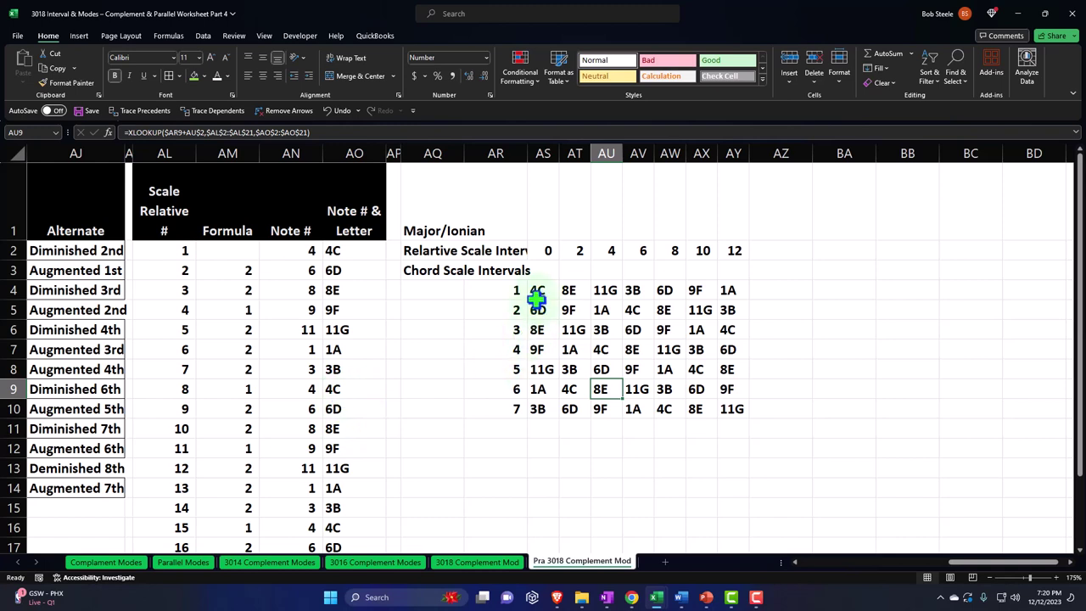
- Review the root notes and their lookup formulas down AS4:AS10 of the Major/Ionian grid
drag(539, 290, 544, 405)
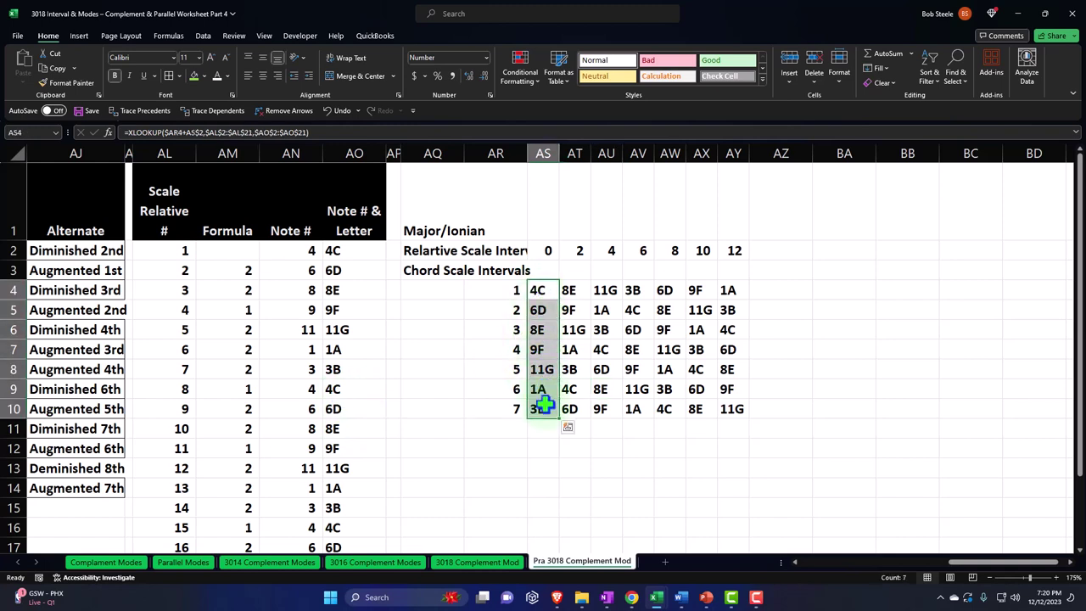
click(543, 290)
key(Down)
key(Down)
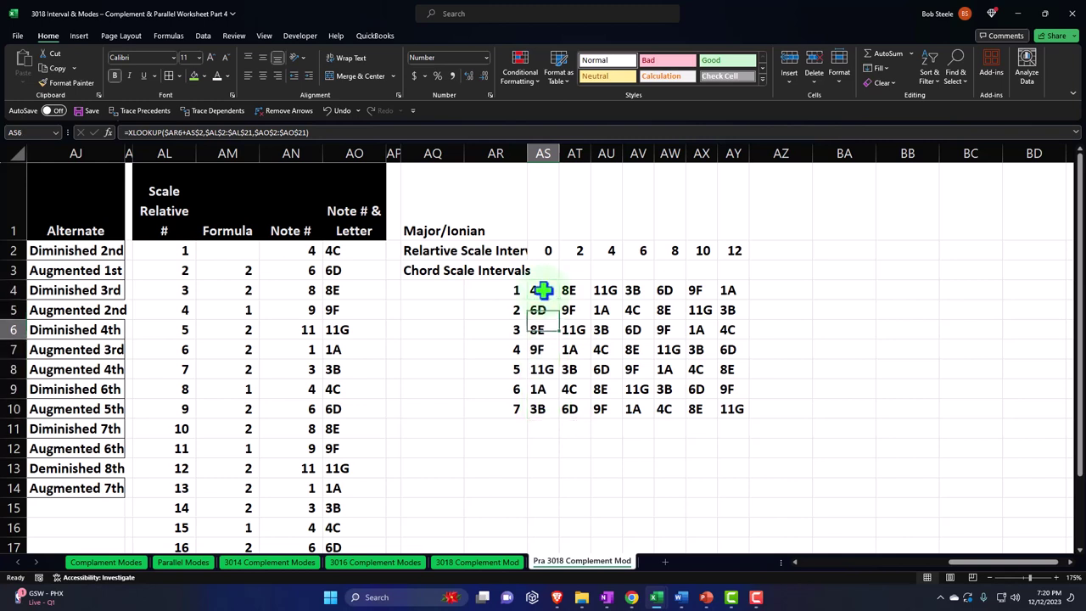
key(Down)
key(Down)
key(Down)
key(Down)
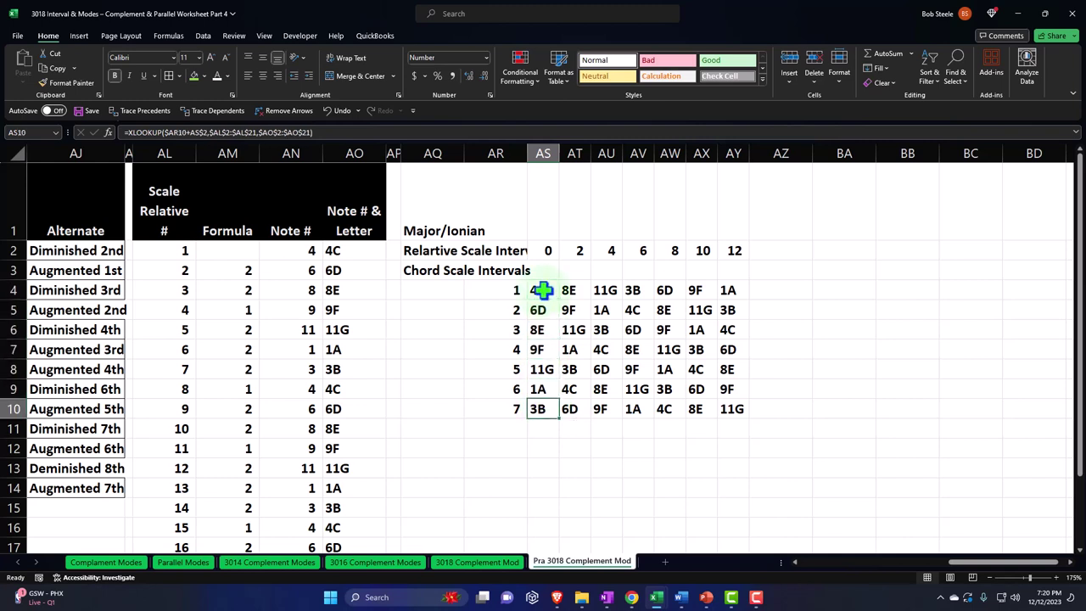
key(Up)
key(Up)
key(Up)
key(Up)
key(Up)
key(Up)
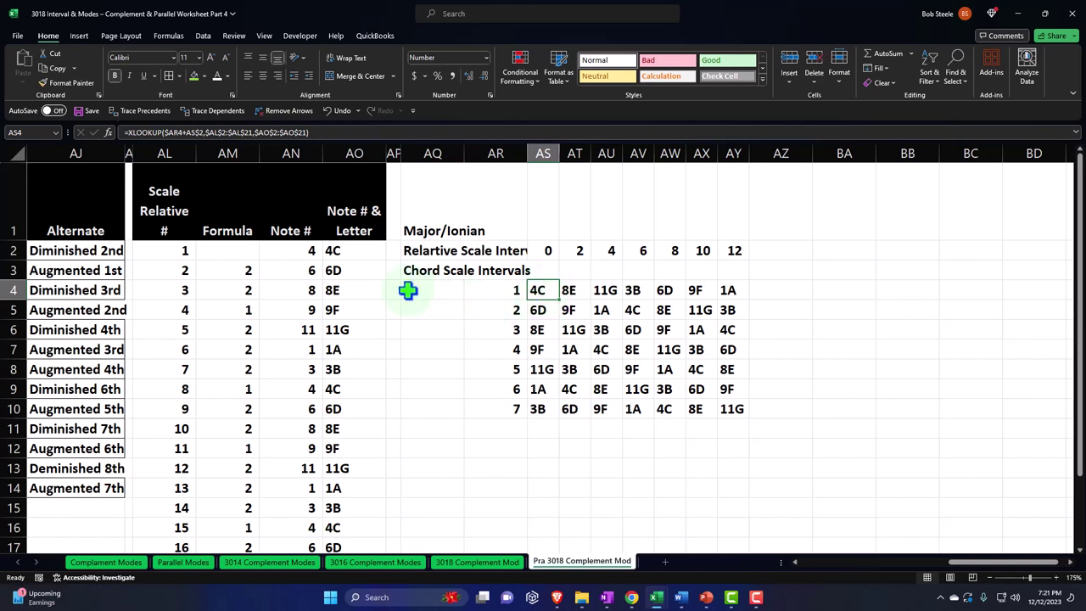
- Compare every other note in the Note # & Letter column with the first two chord rows of the Major/Ionian grid
click(349, 254)
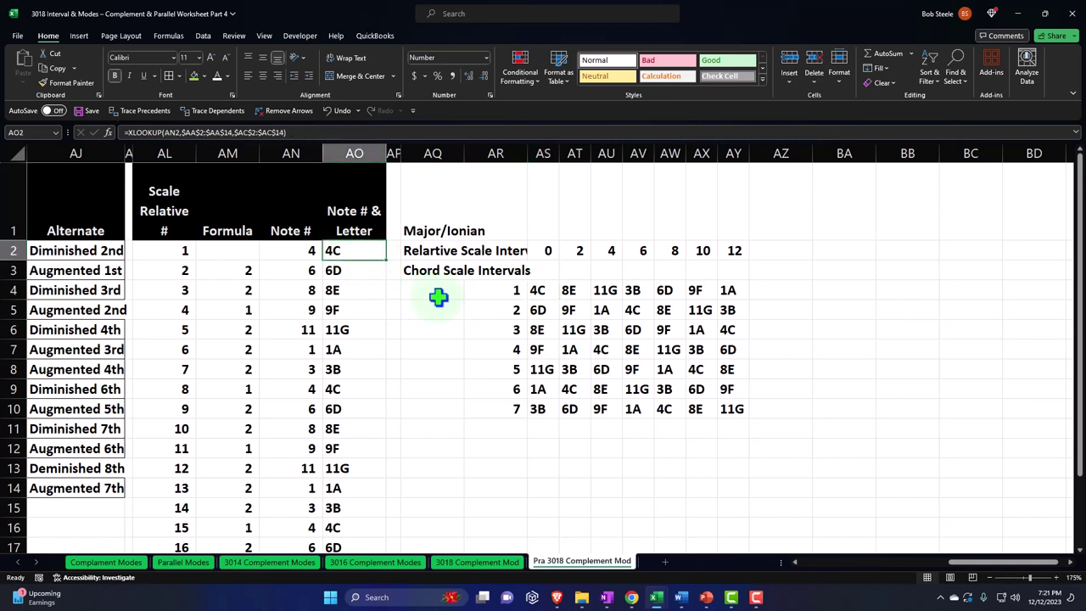
key(Down)
key(Down)
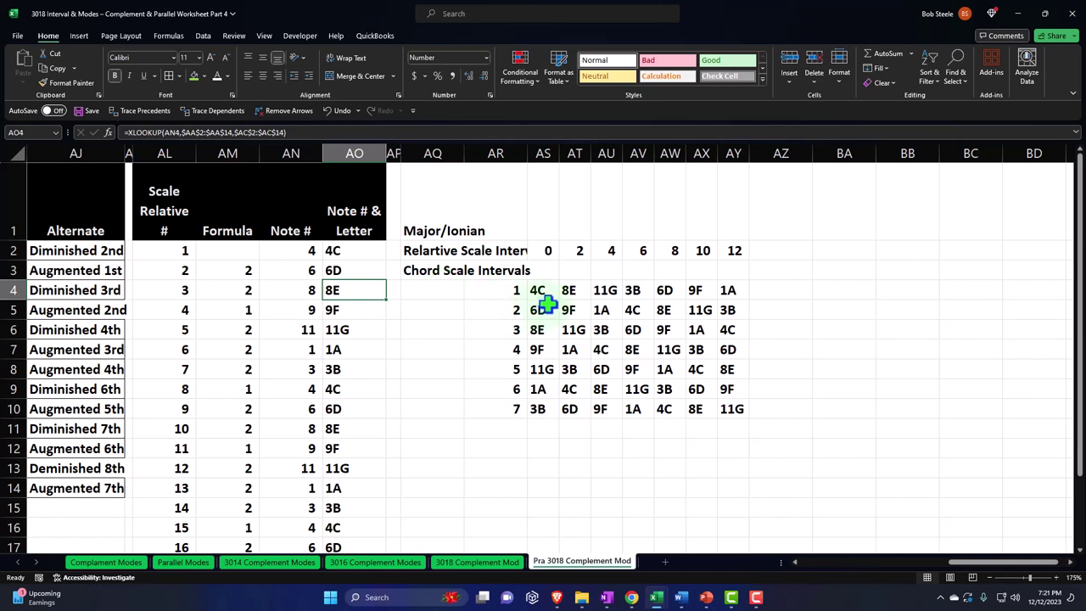
key(Down)
key(Down)
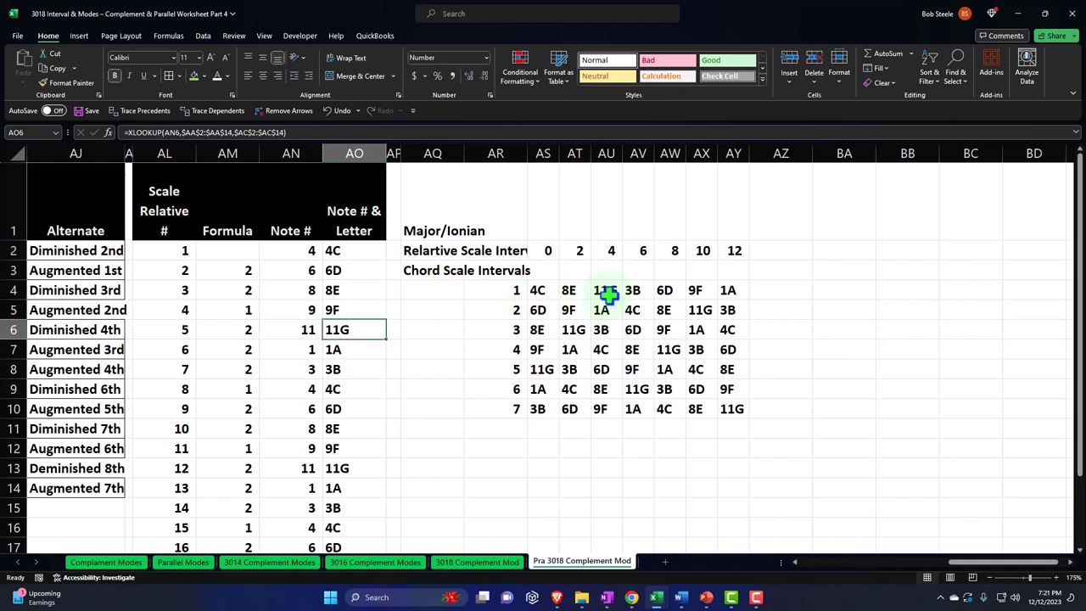
click(540, 311)
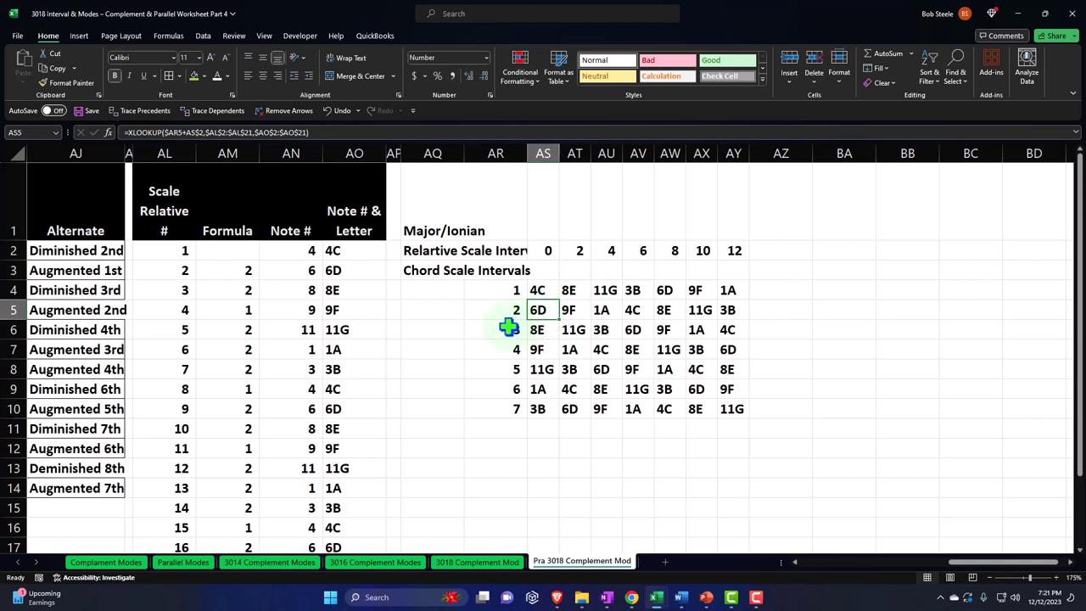
click(343, 271)
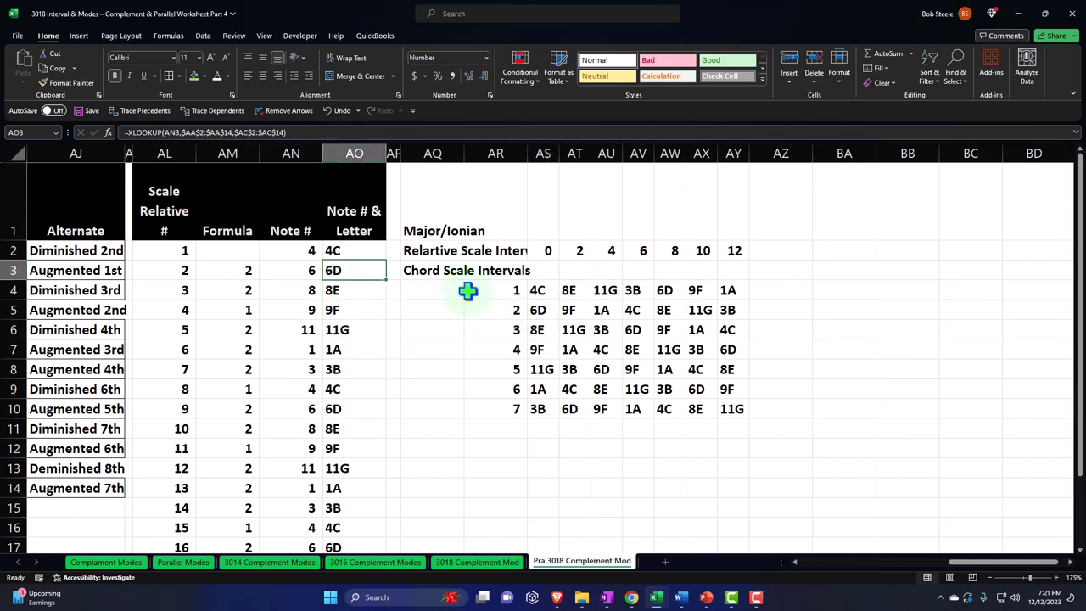
key(Down)
key(Down)
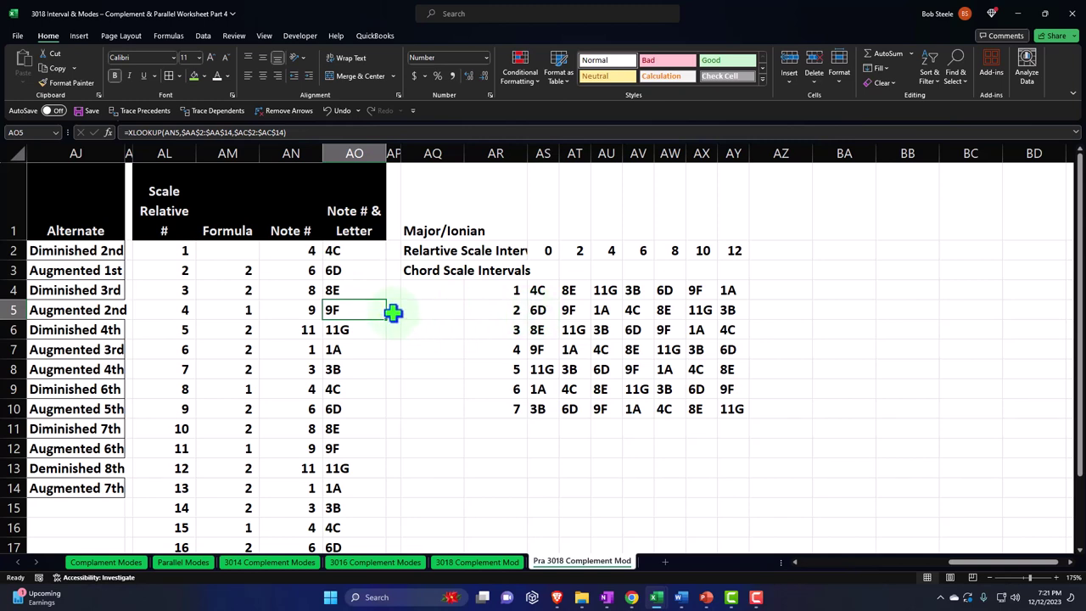
key(Down)
key(Down)
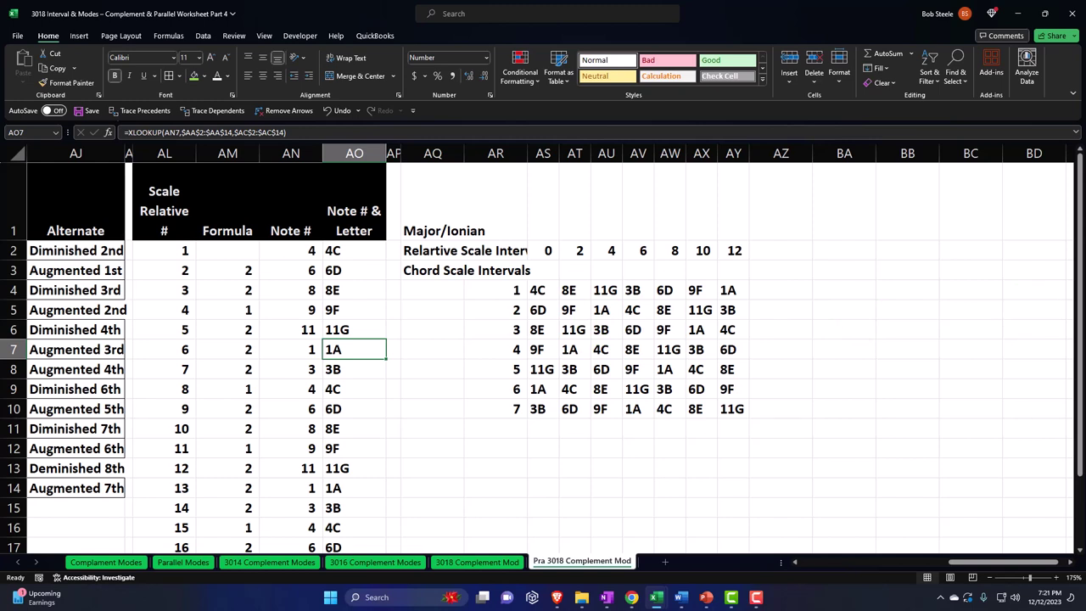
- Enter the chord scale intervals 1, 3, 5, 7, 9, 11 and 13 across AS3:AY3
click(604, 289)
click(548, 270)
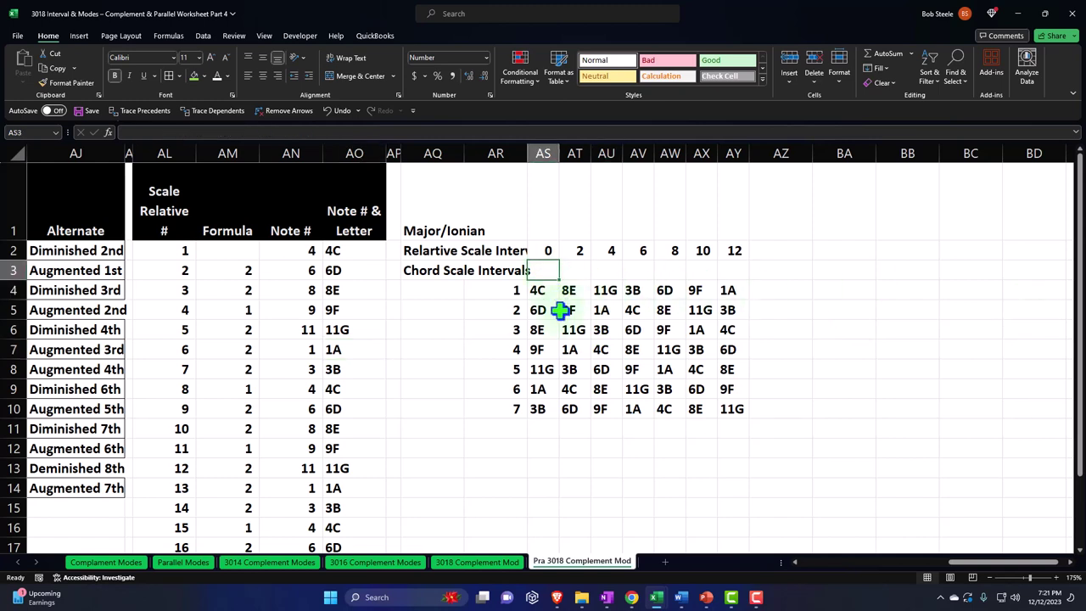
text(1)
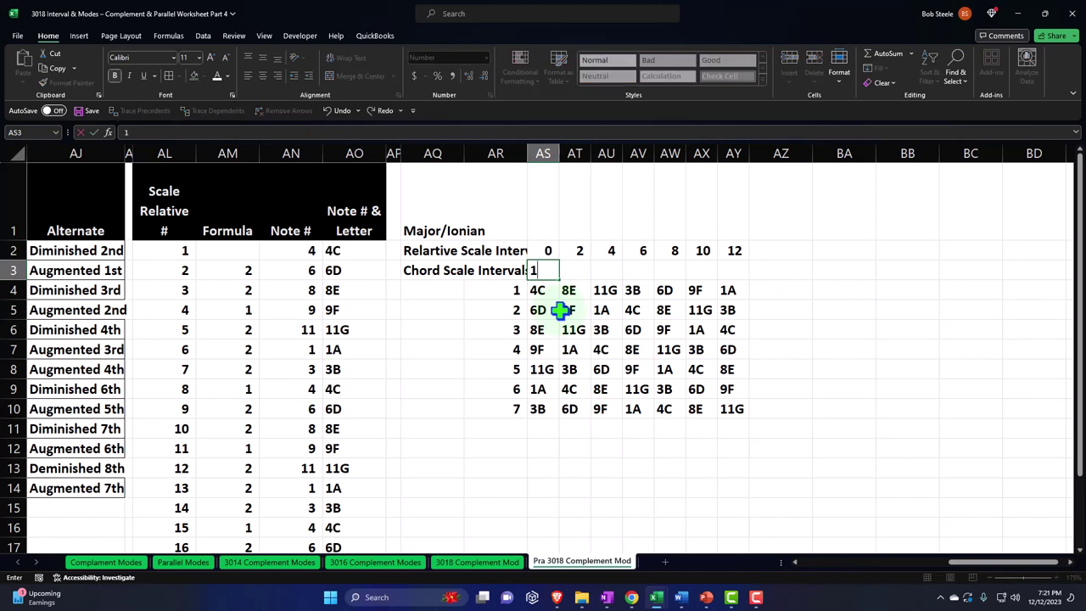
key(Tab)
text(3)
key(Tab)
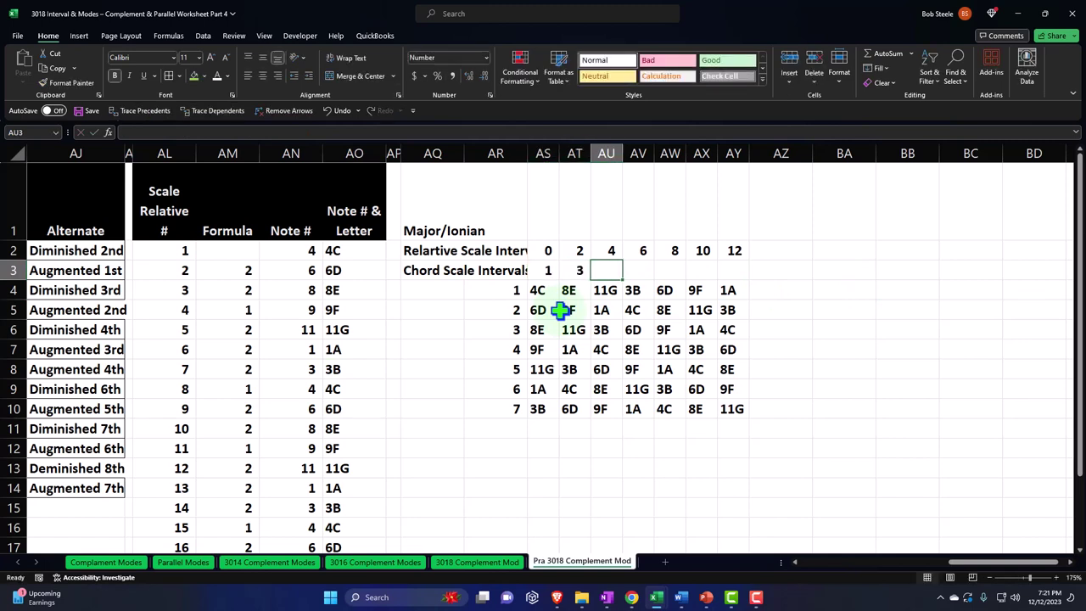
text(5)
key(Tab)
text(7)
key(Tab)
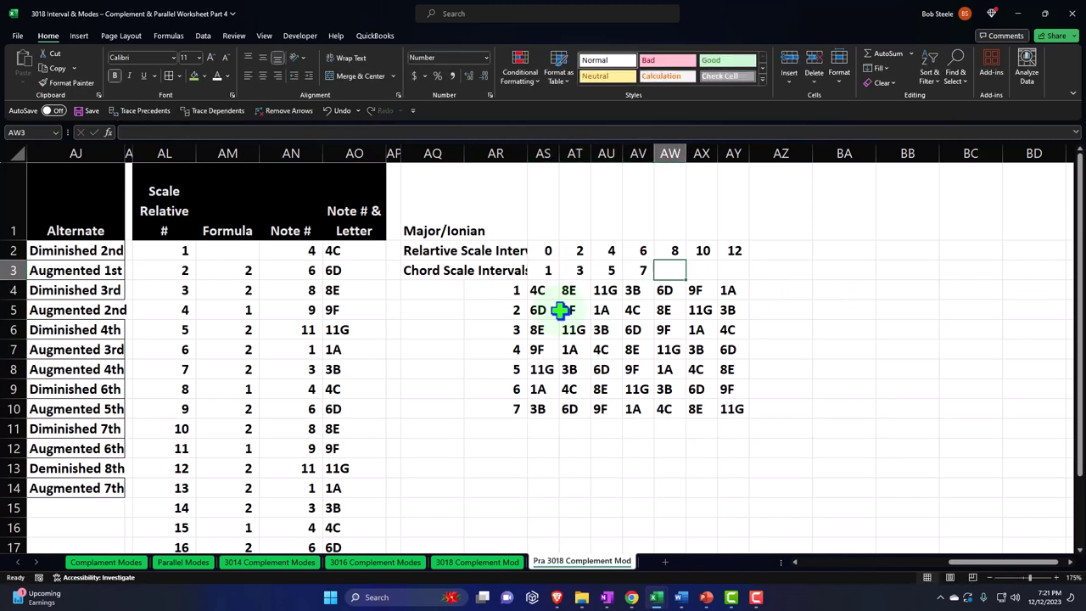
text(9)
key(Tab)
text(11)
key(Tab)
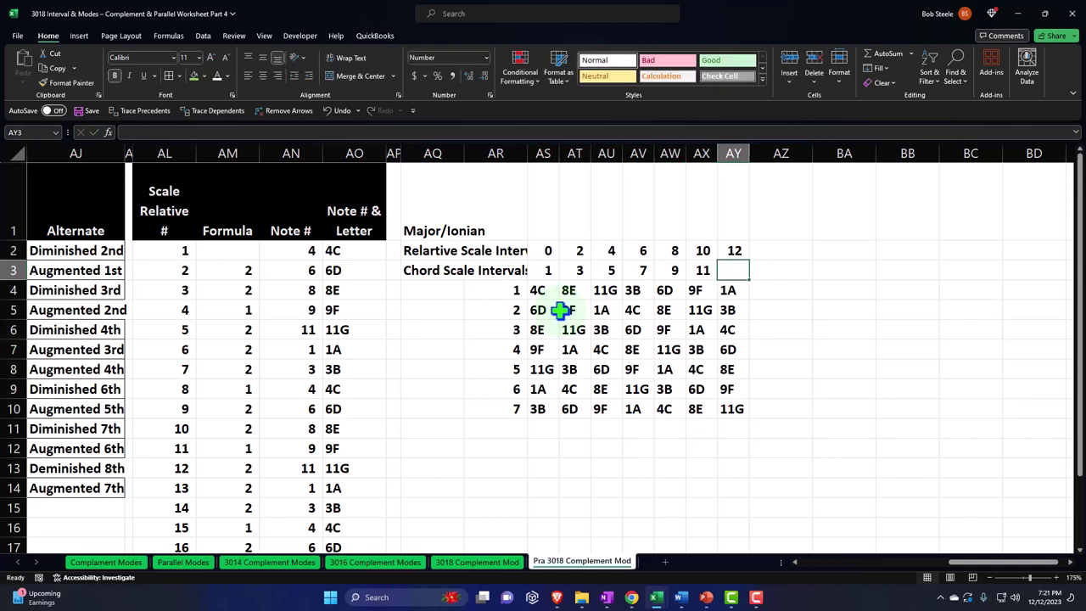
text(13)
key(Return)
- Replace the interval in AT3 with the formula =AS3+2 and fill it across row 3 through AY3
click(572, 270)
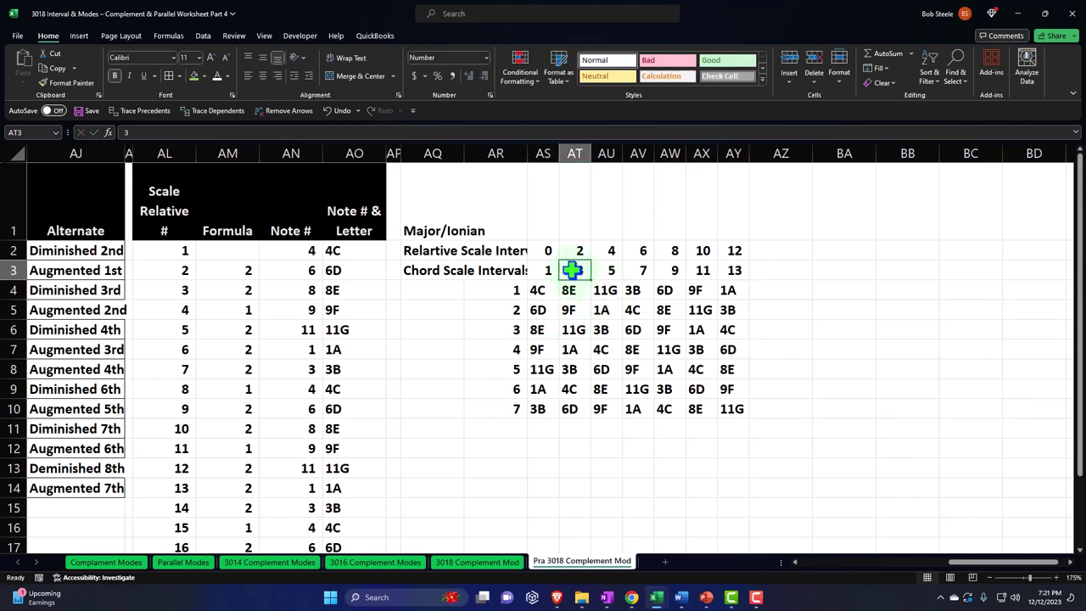
text(=AS3+)
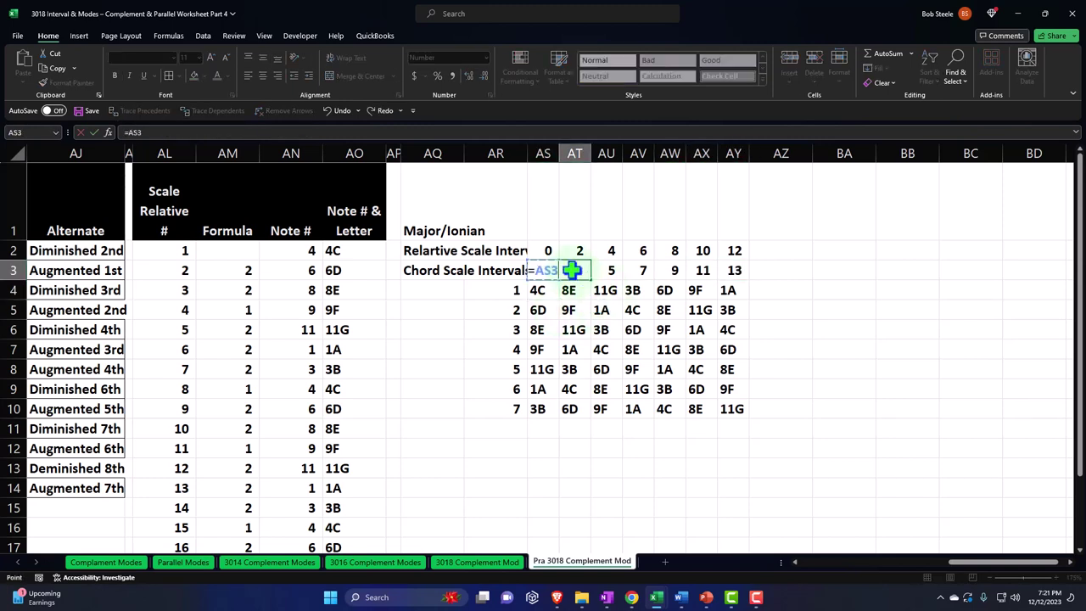
text(2)
key(Return)
click(574, 269)
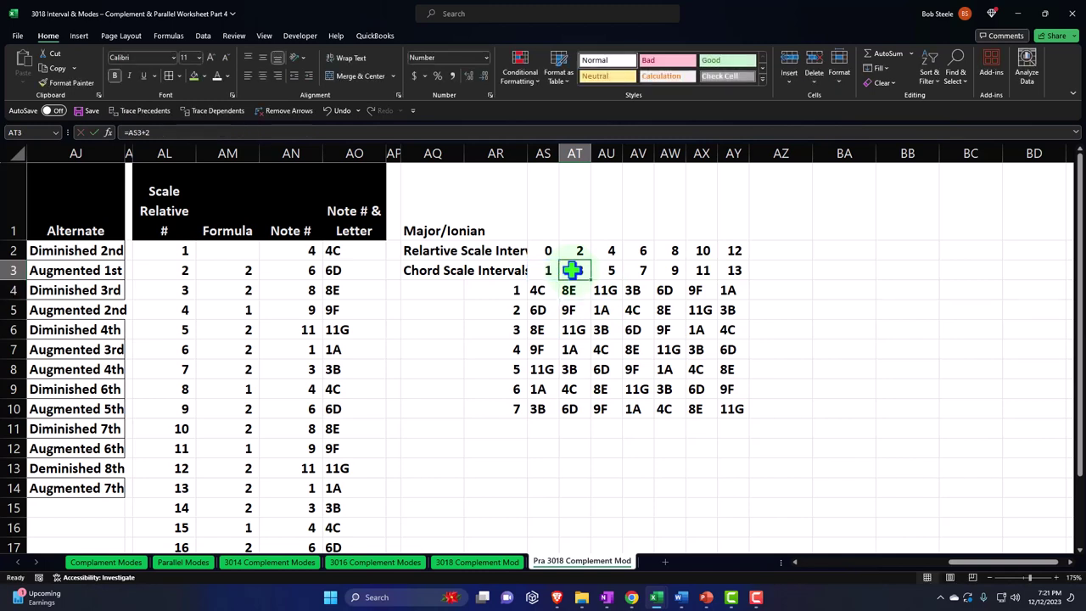
drag(589, 280, 734, 278)
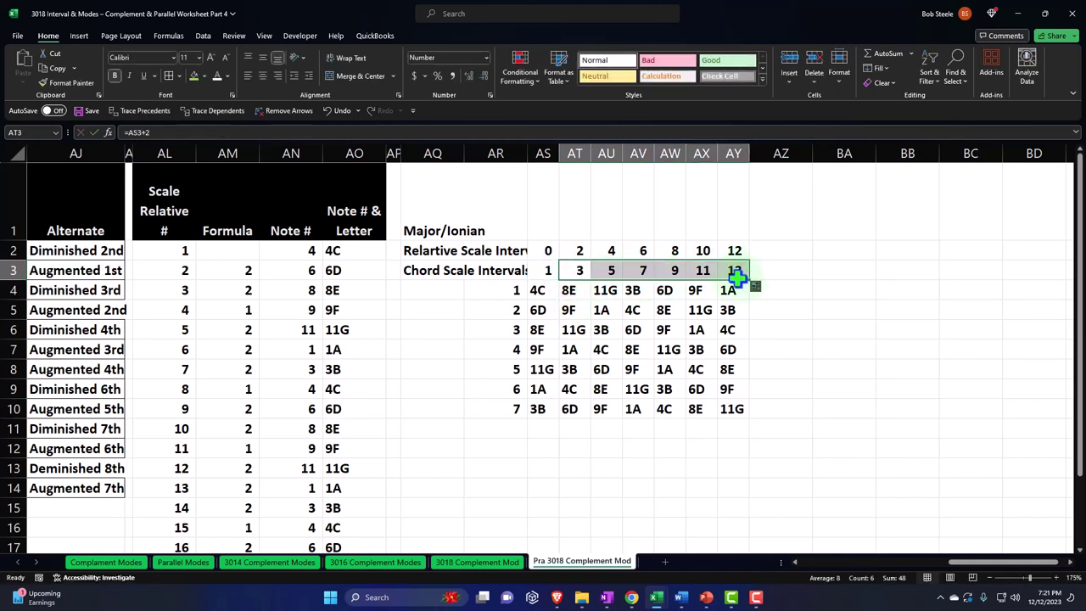
- Review the chord intervals in AS3:AU3 against the notes in AS4 and AS5, and narrow column AR to fit its numbers
click(548, 273)
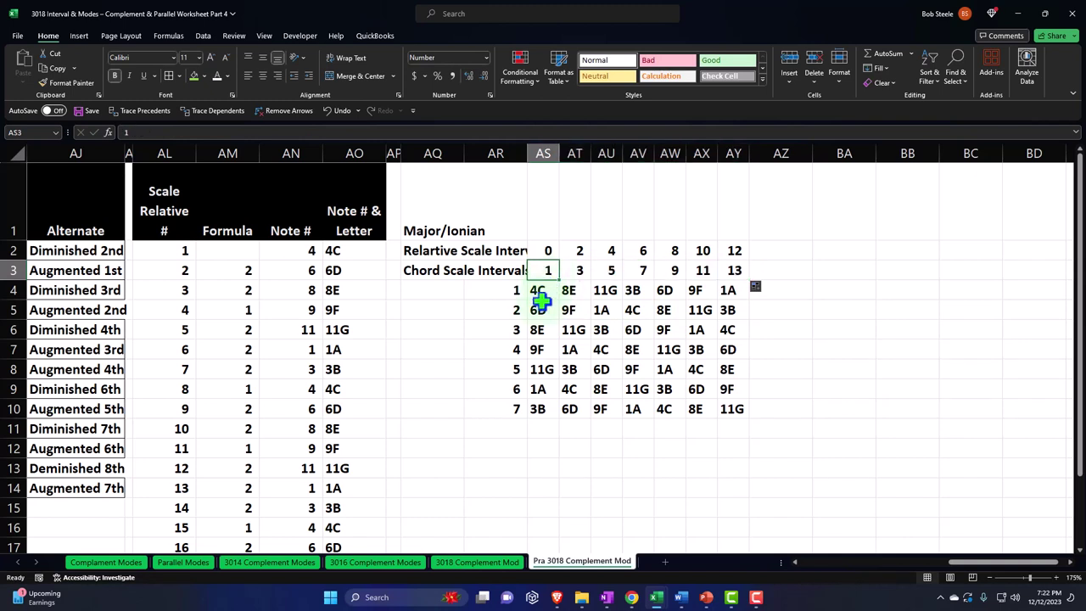
click(540, 291)
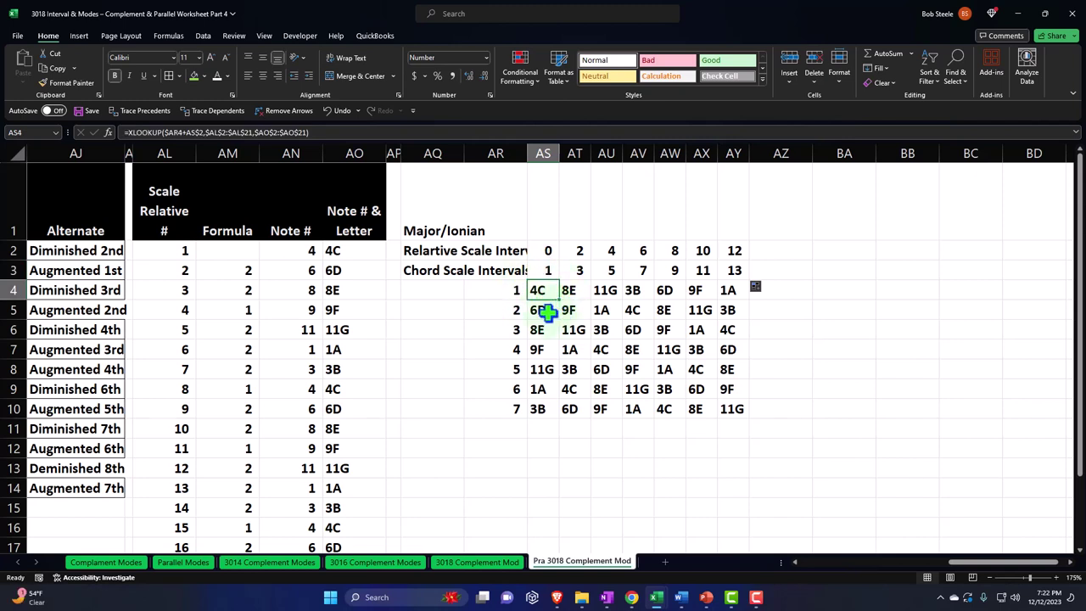
click(547, 312)
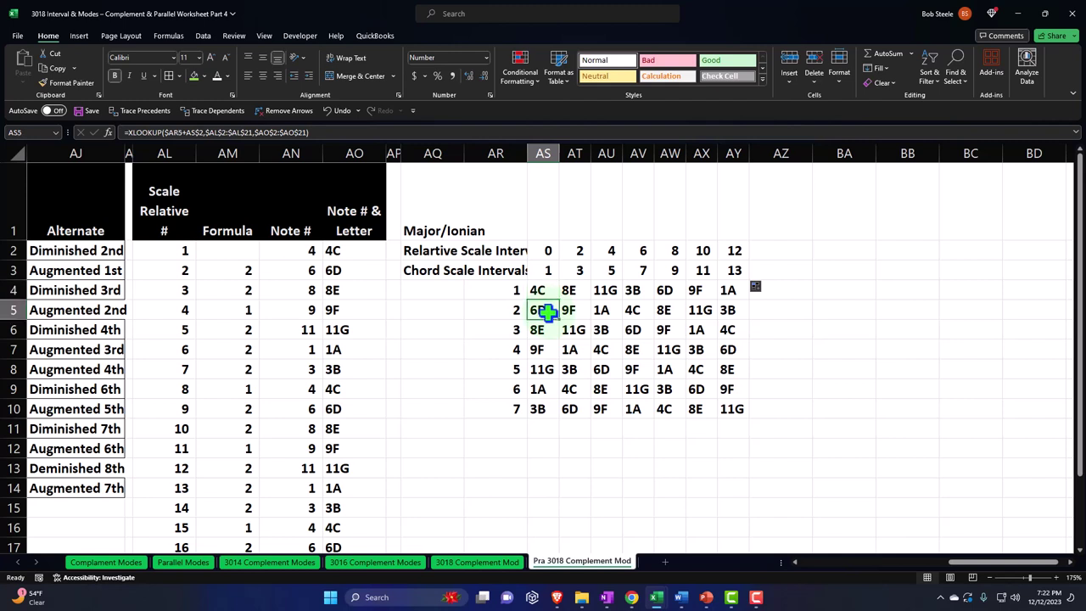
drag(551, 272, 605, 270)
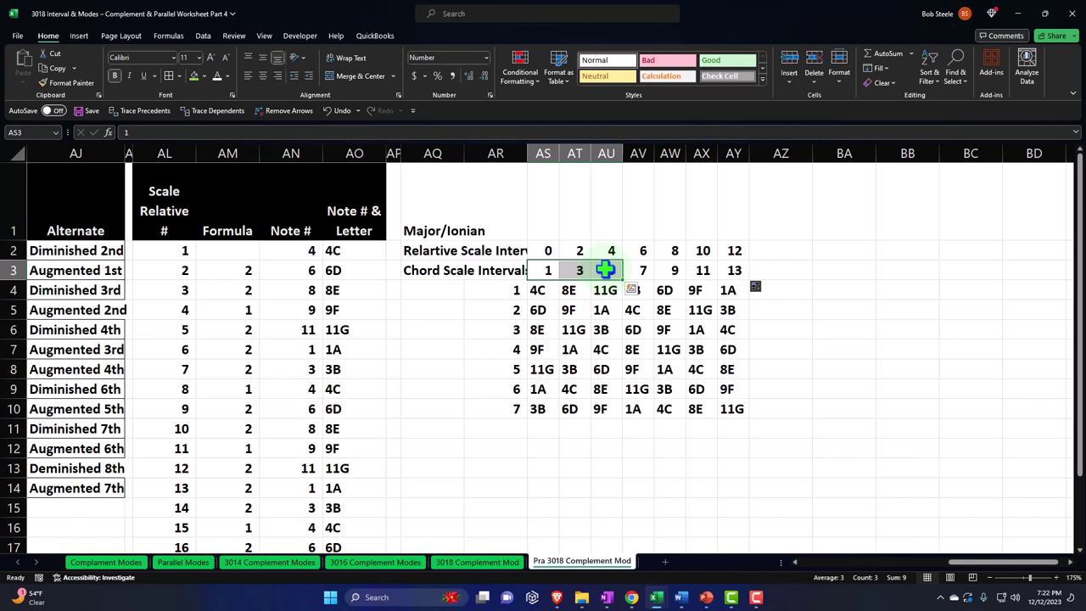
click(541, 314)
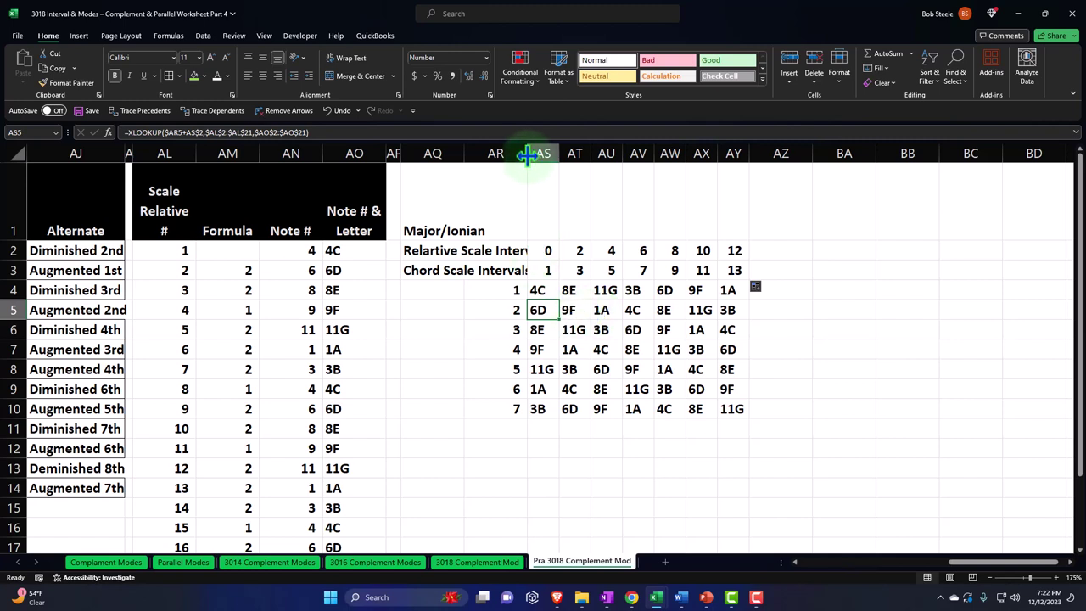
drag(527, 154, 487, 159)
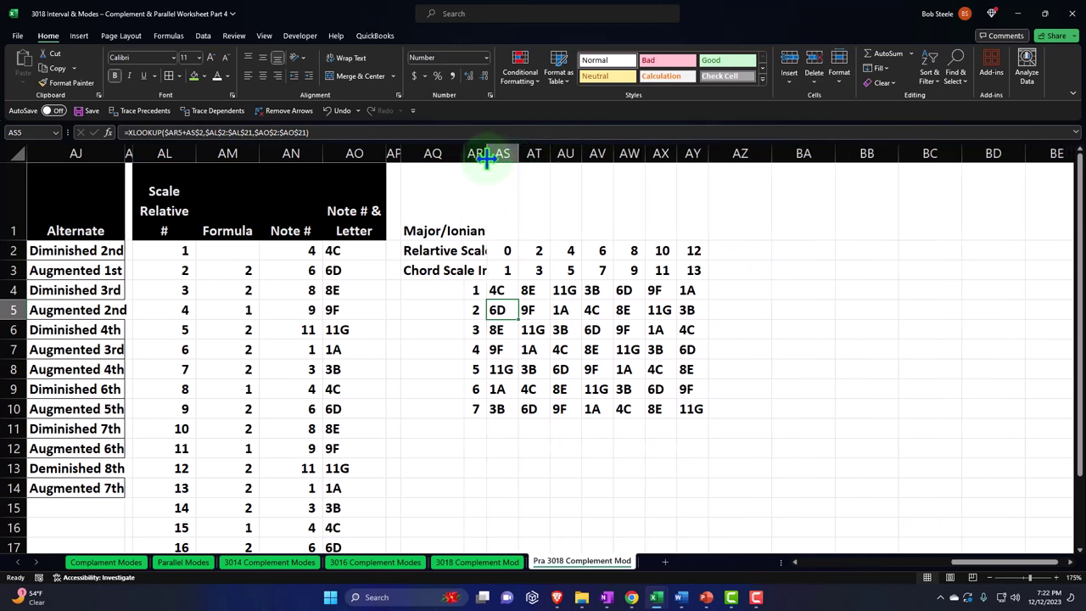
- Examine the chord numbers in AR4:AR10 alongside their root notes in AS4:AS10
click(432, 295)
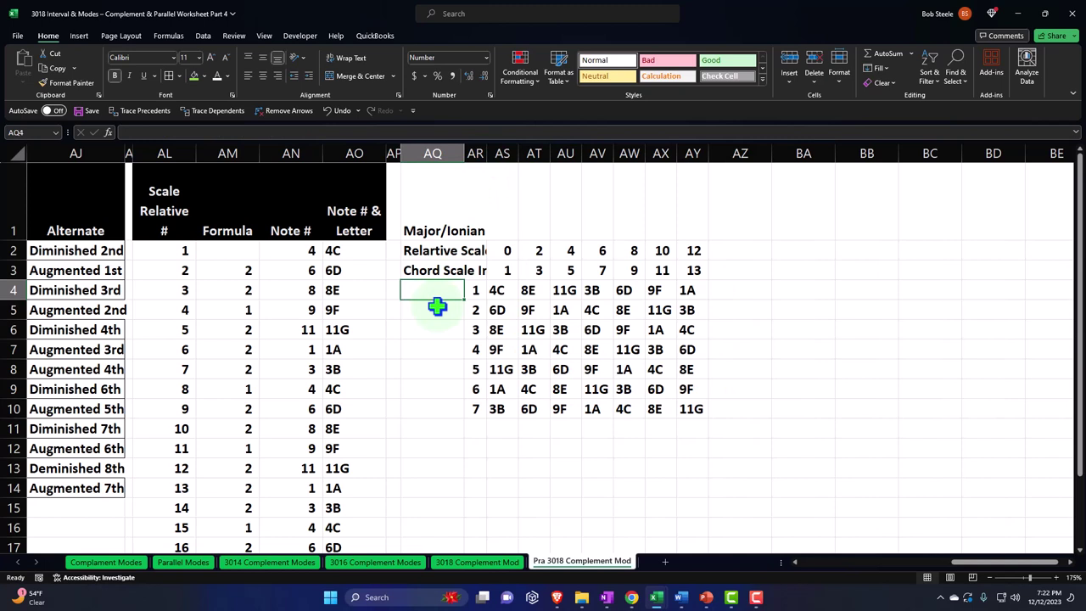
click(478, 291)
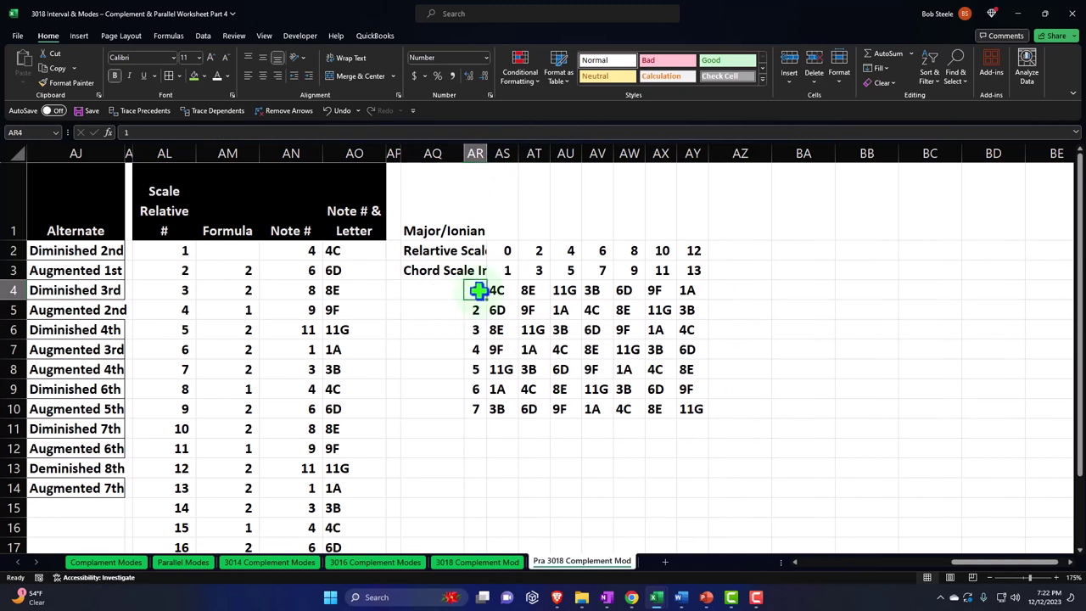
key(Down)
key(Down)
key(Down)
key(Down)
key(Down)
key(Down)
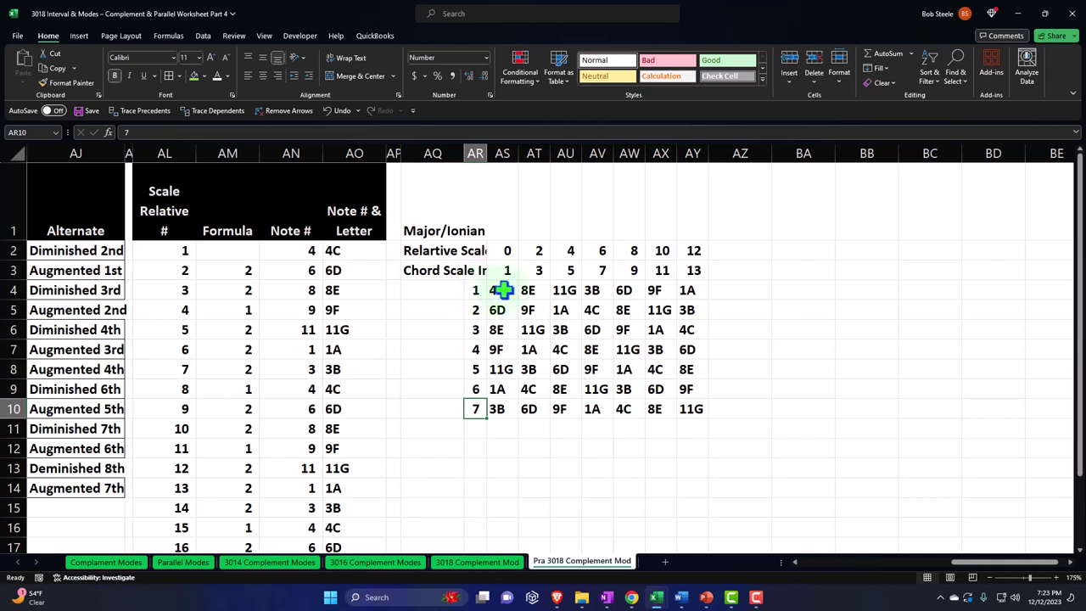
drag(503, 290, 497, 412)
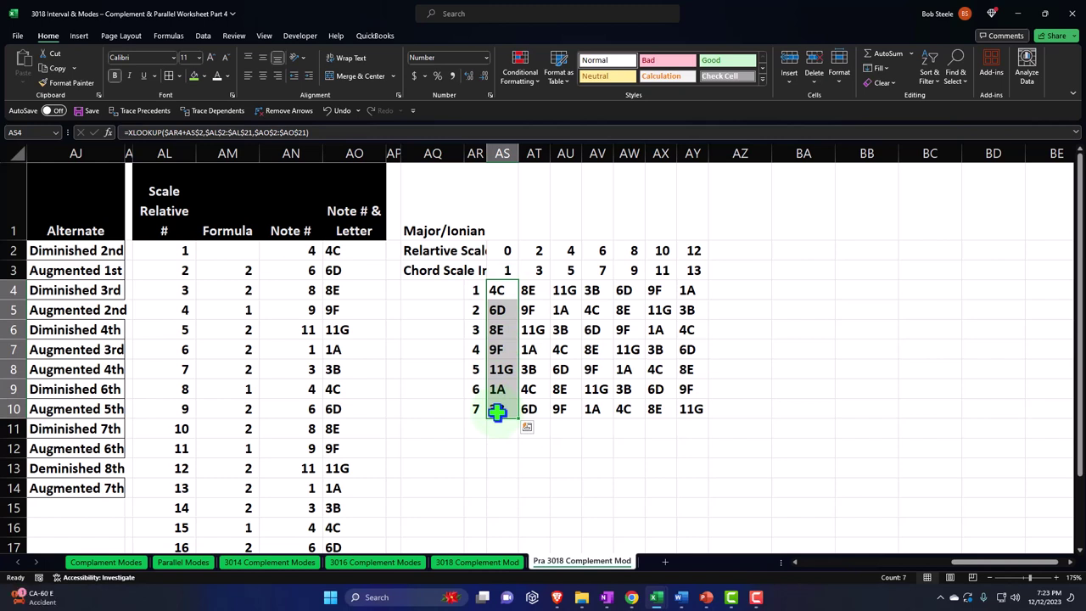
- Examine the chord grid in AS4:AY10, tracing the third chord through every other scale note in AO4, AO6 and AO8
click(475, 331)
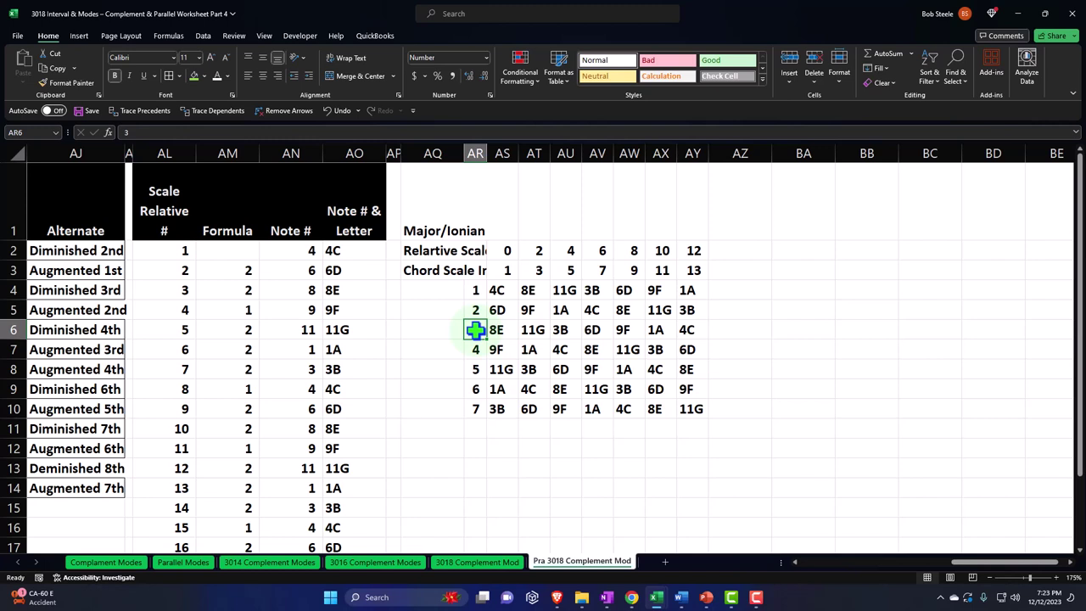
drag(497, 290, 694, 408)
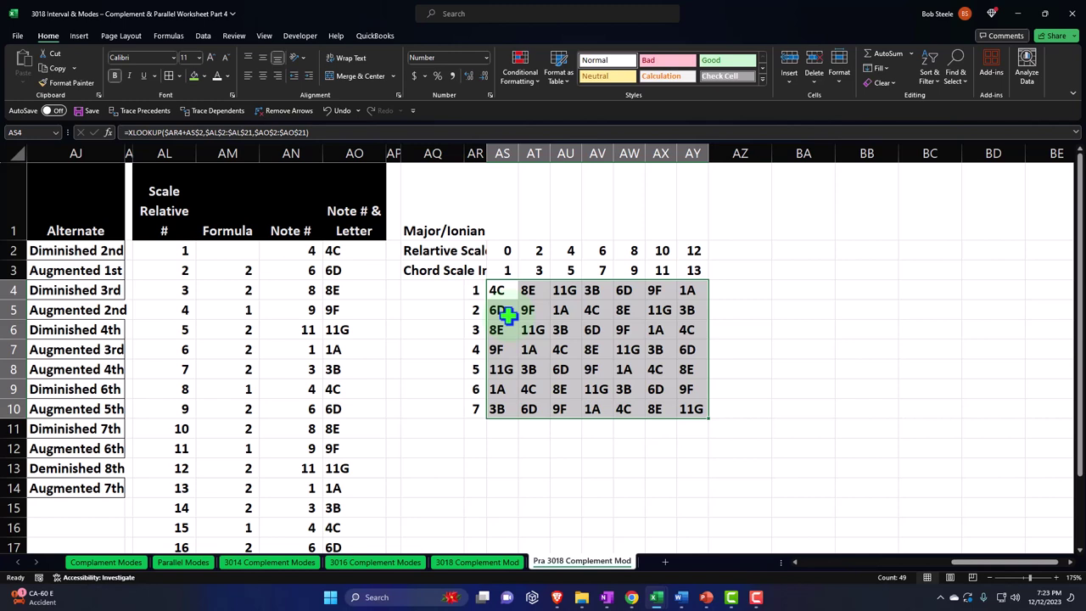
click(503, 310)
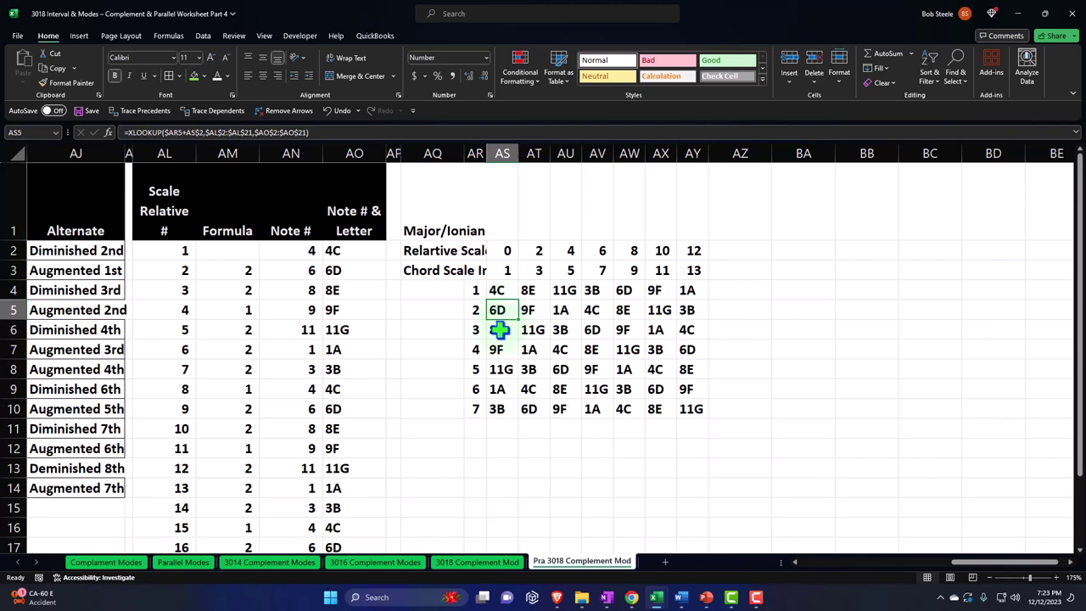
click(497, 330)
click(358, 292)
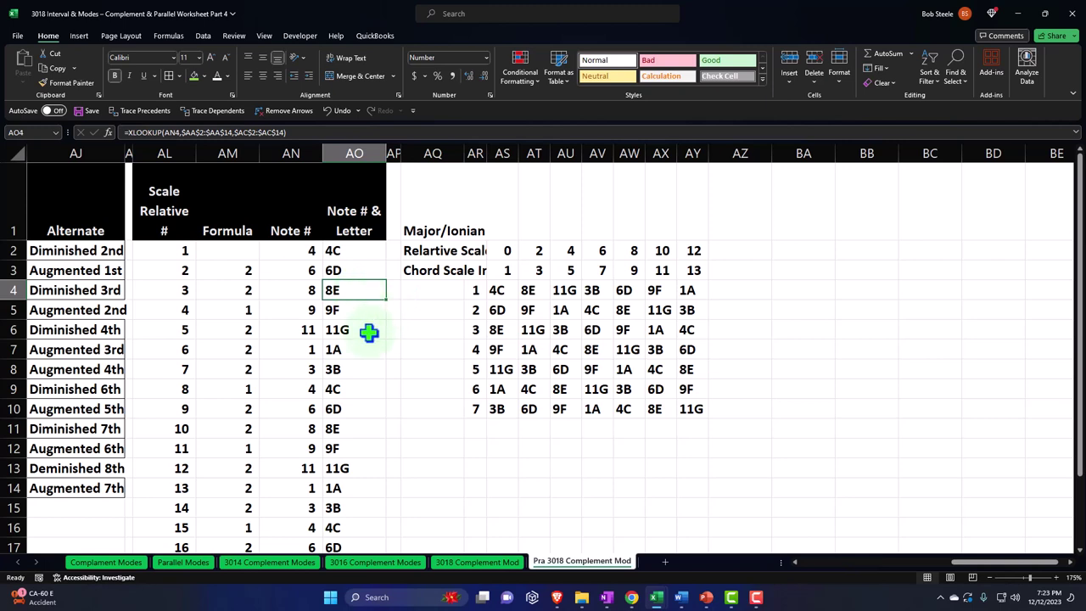
click(364, 330)
click(358, 292)
click(356, 329)
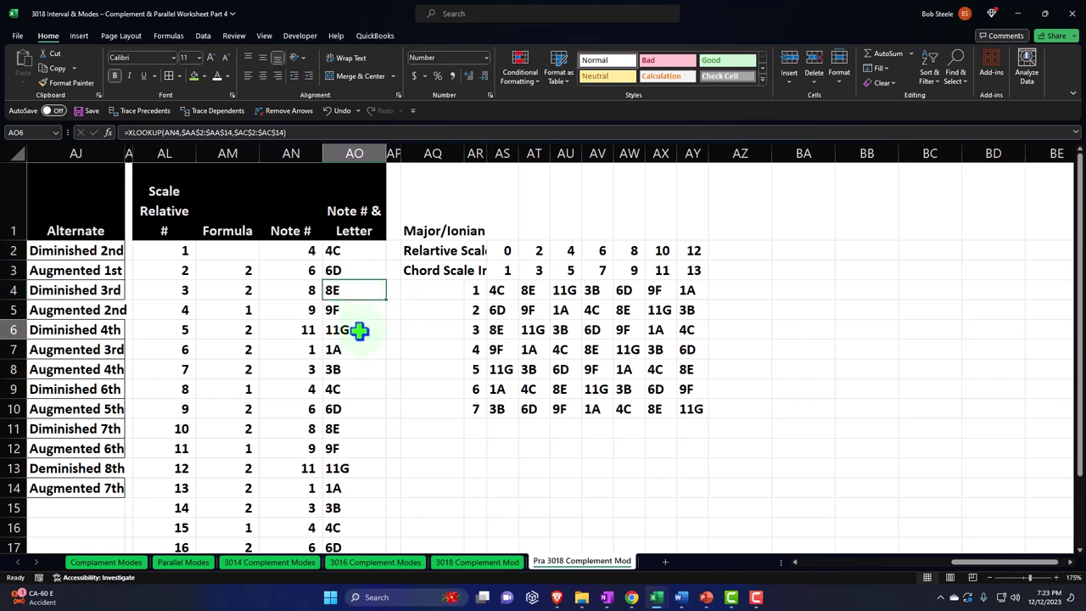
click(360, 368)
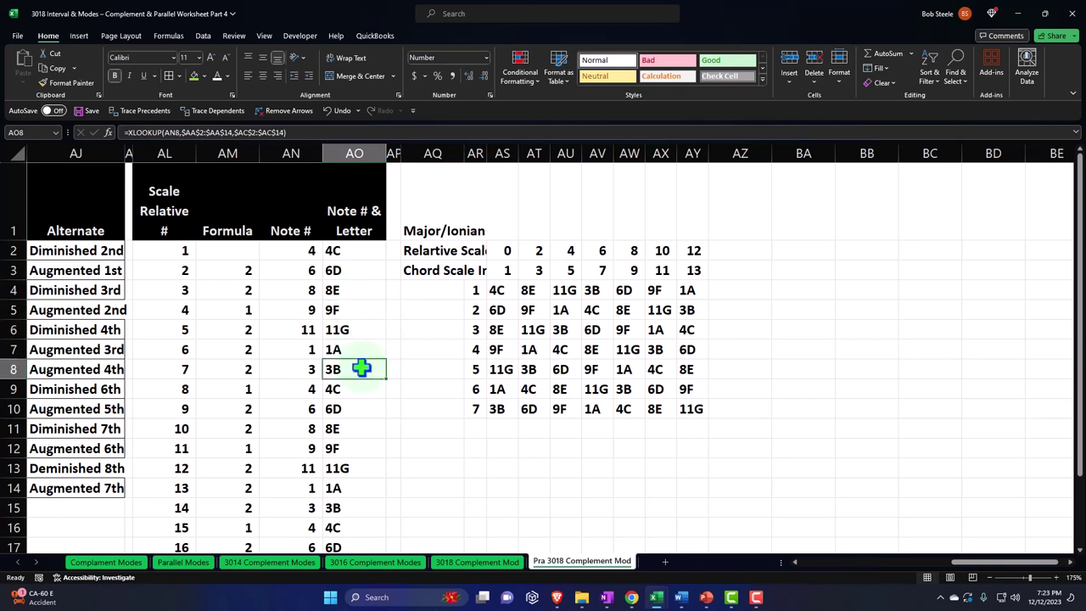
- Trace the fourth chord from AS7 through AO5, AO7 and AO9, and review intervals AS3:AU3 and root notes AS4:AS10
click(496, 349)
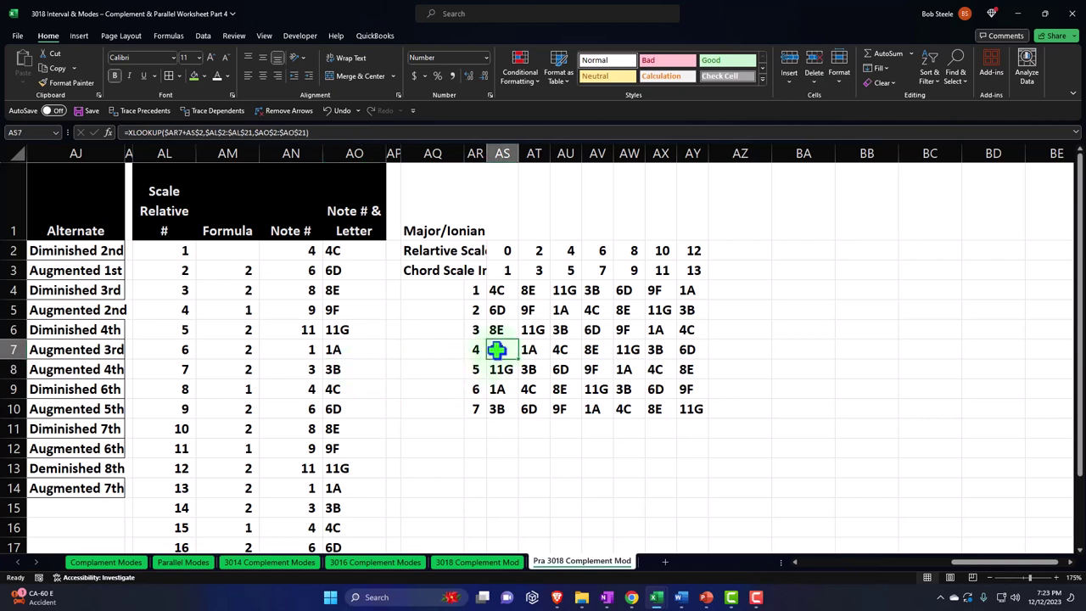
click(339, 316)
click(357, 351)
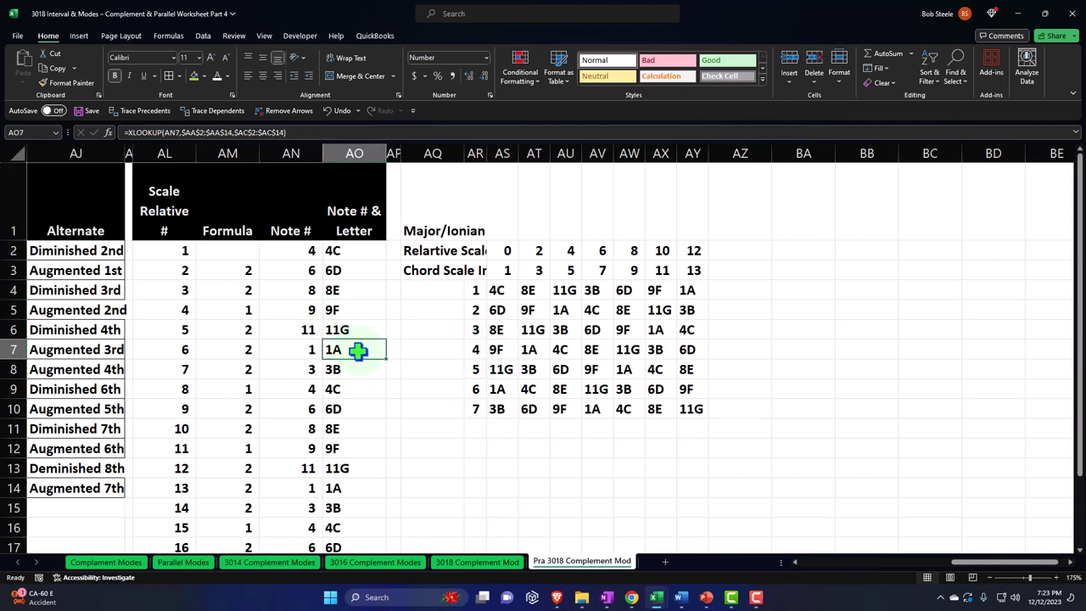
click(358, 391)
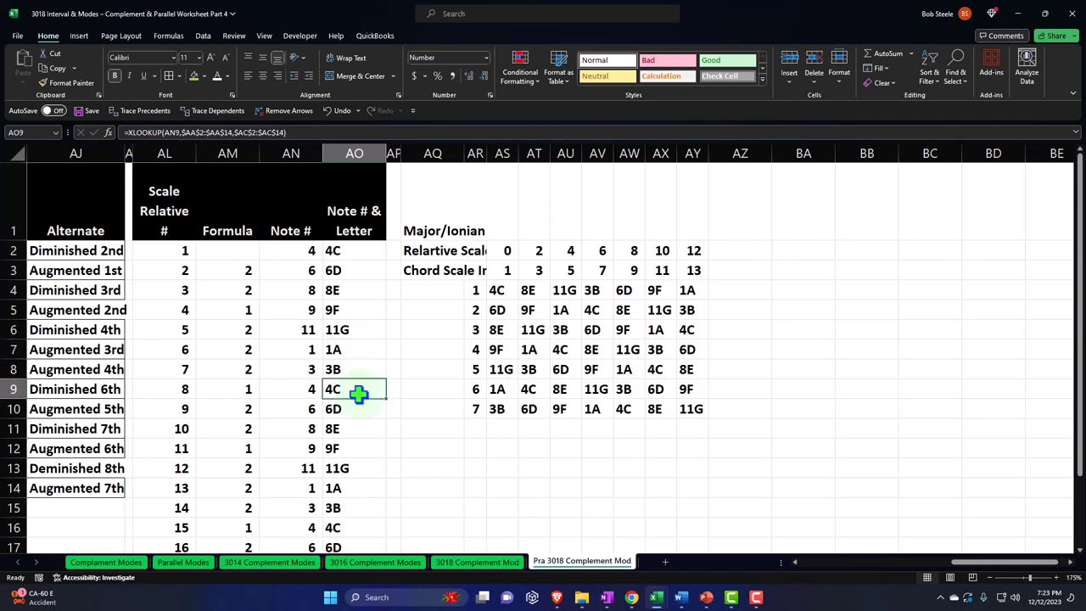
drag(507, 279, 562, 273)
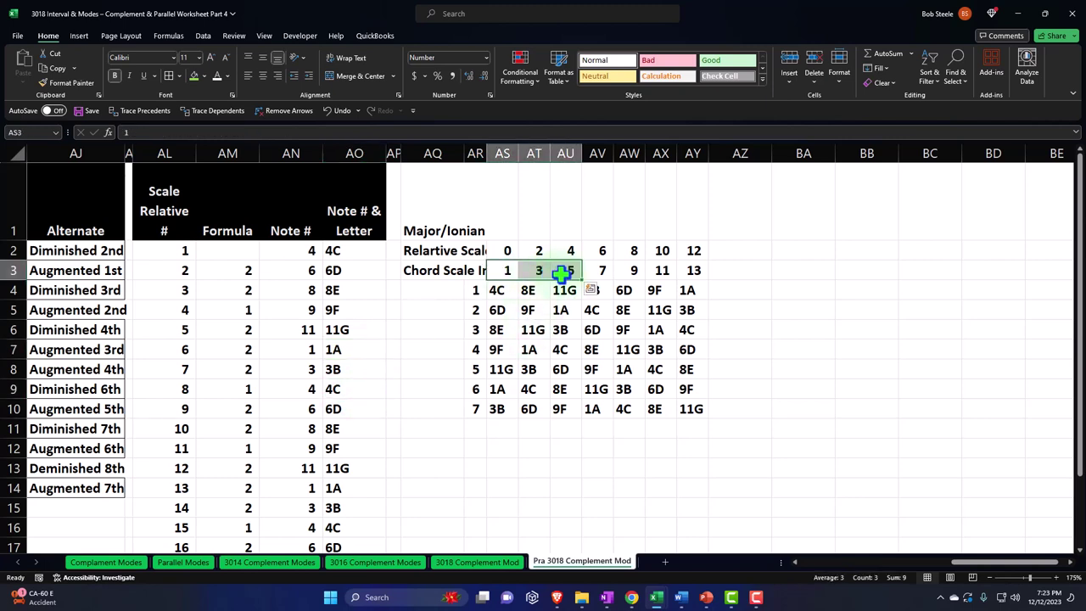
click(541, 270)
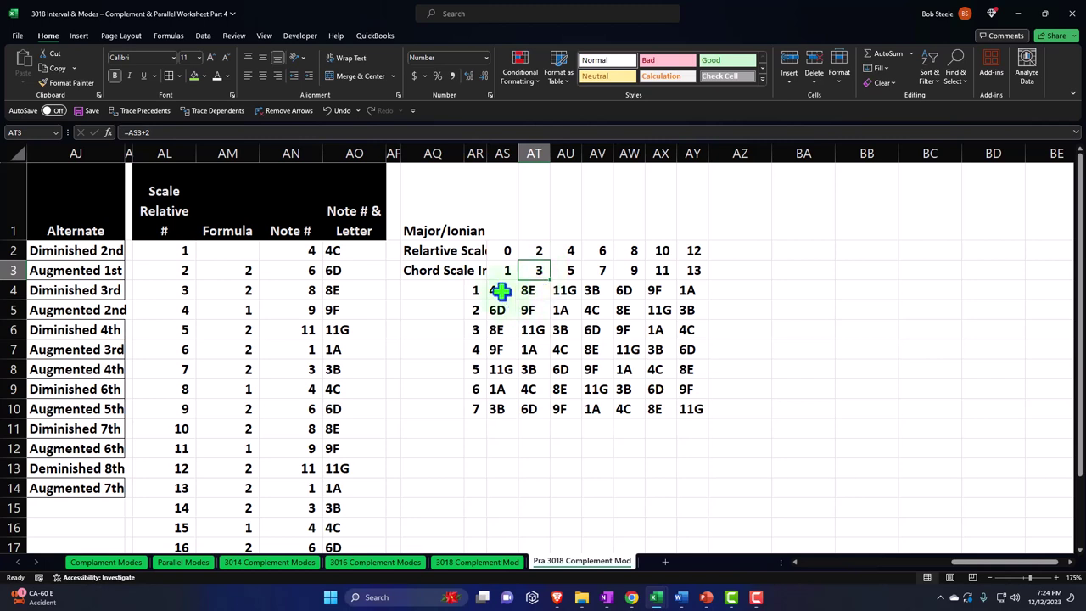
drag(497, 290, 501, 411)
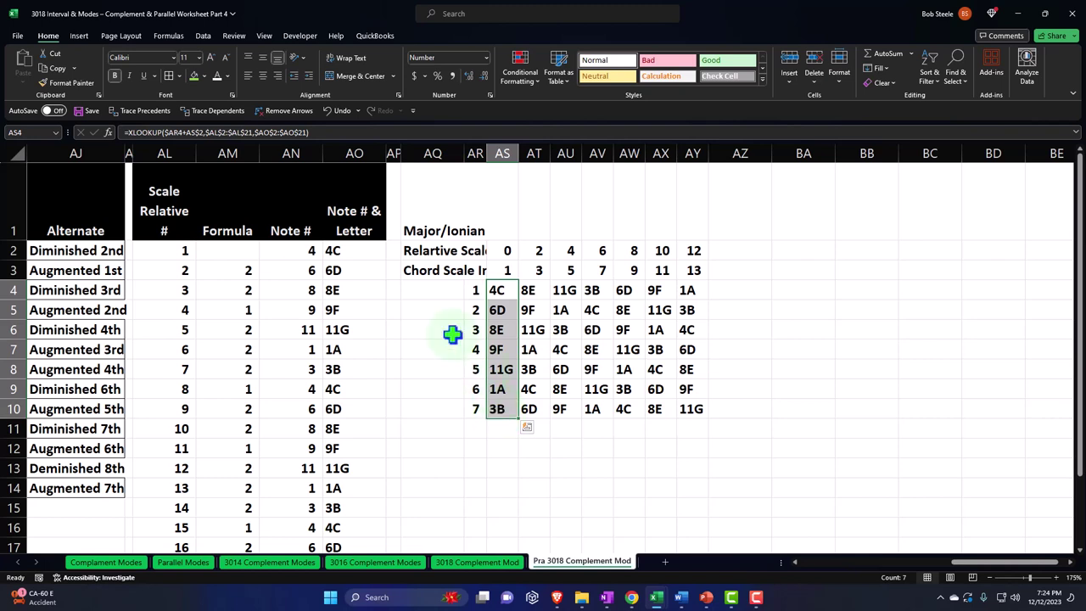
- Enter =ROMAN(AR4) in AQ4 to label the first chord with an uppercase Roman numeral
click(432, 293)
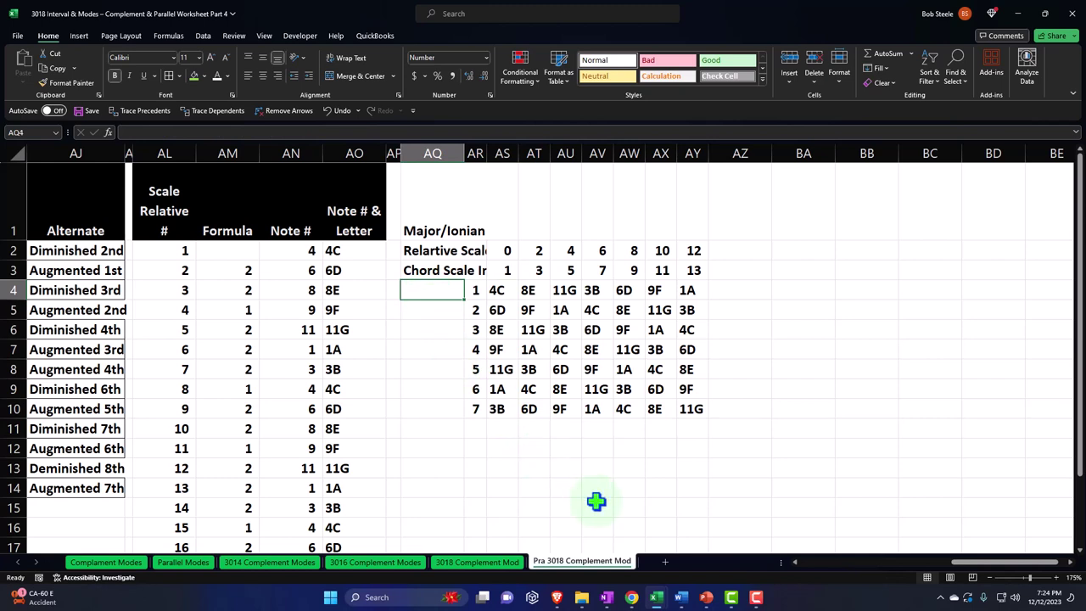
text(=rom)
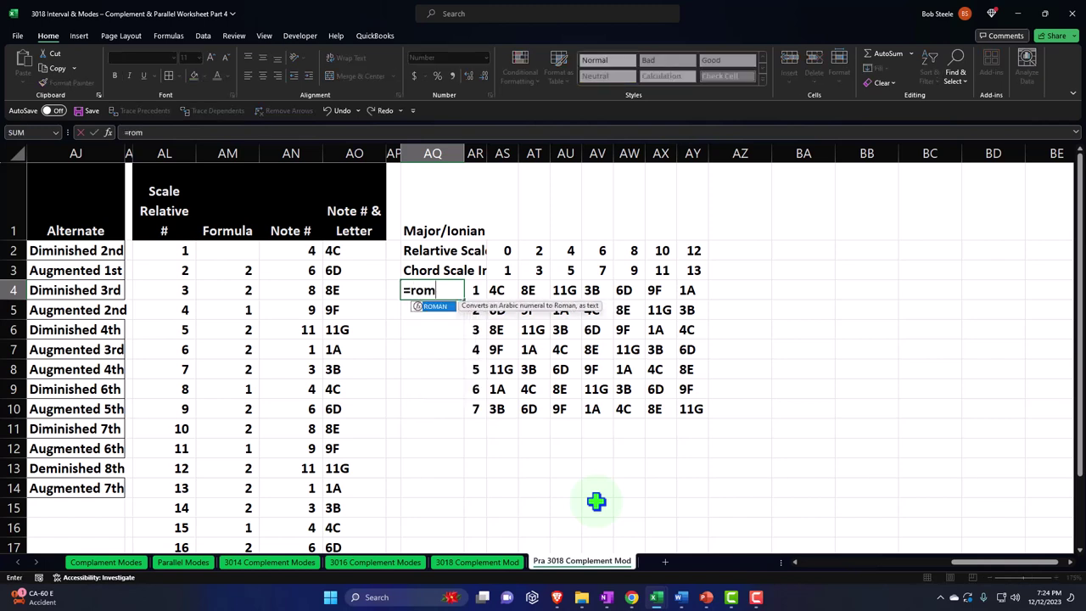
key(Tab)
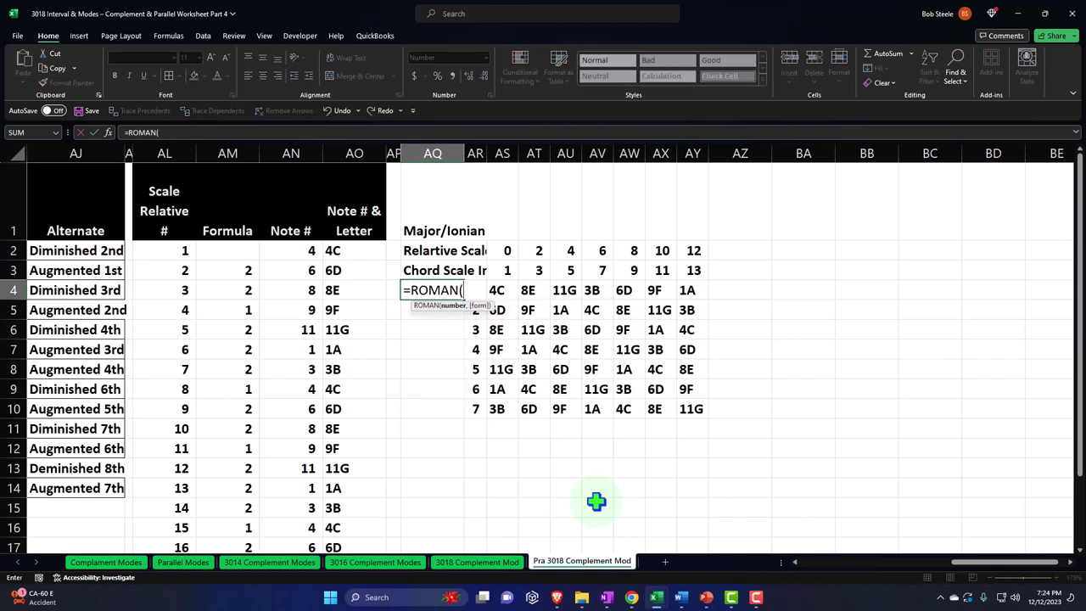
key(Right)
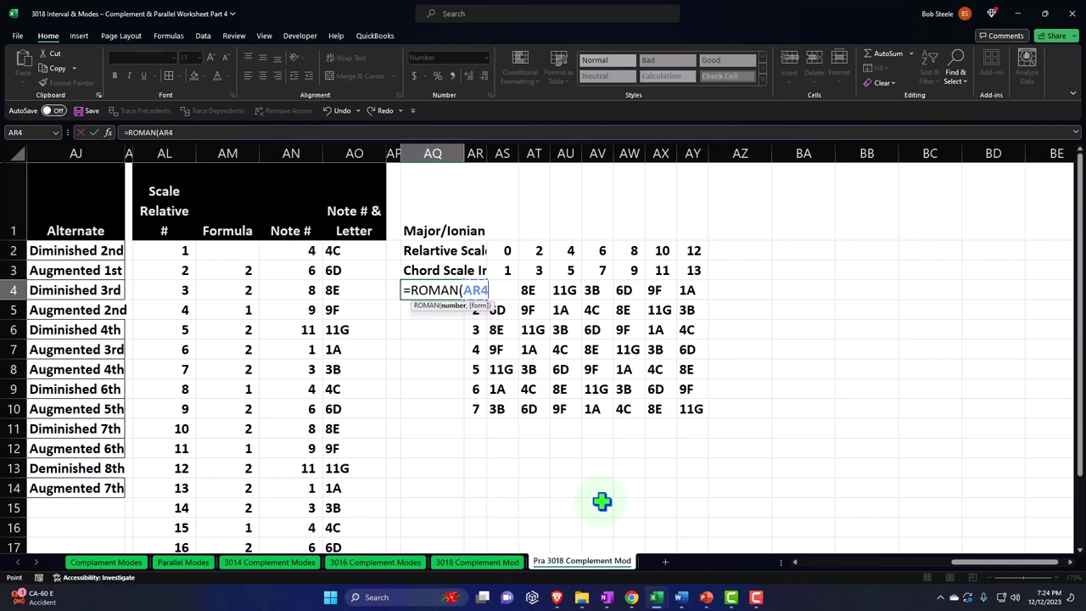
key(Return)
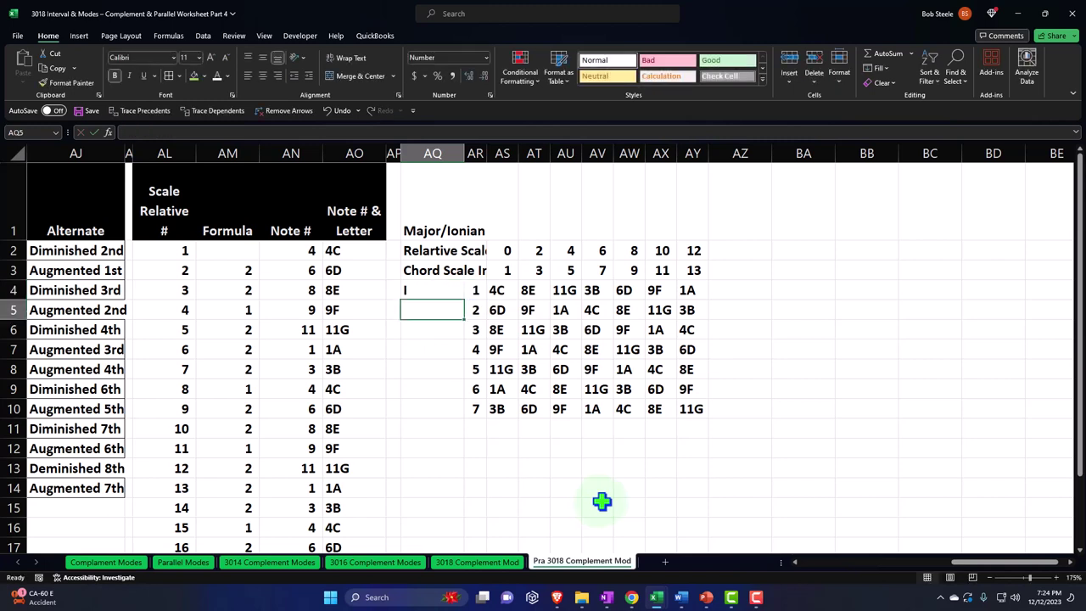
- Enter =LOWER(ROMAN(AR5)) in AQ5 to label the second chord with a lowercase Roman numeral
click(528, 291)
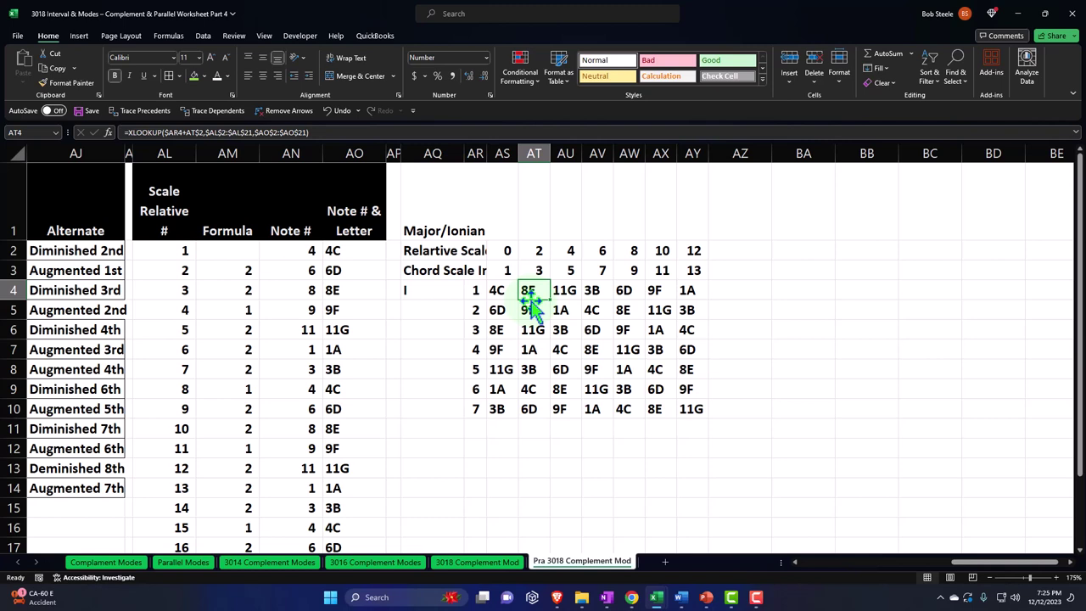
key(Down)
key(Left)
key(Left)
key(Left)
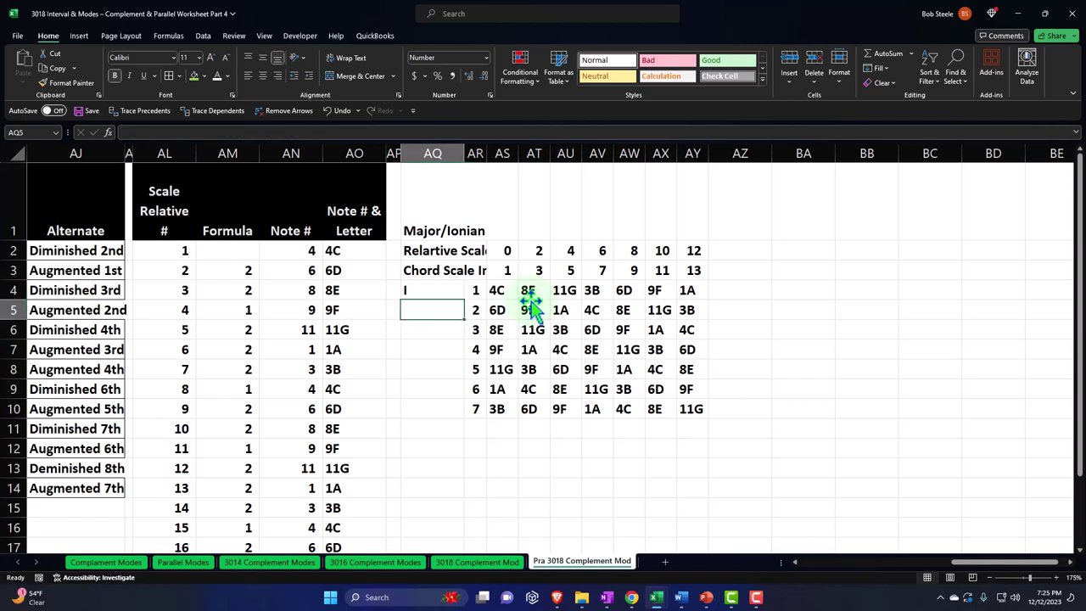
text(=low)
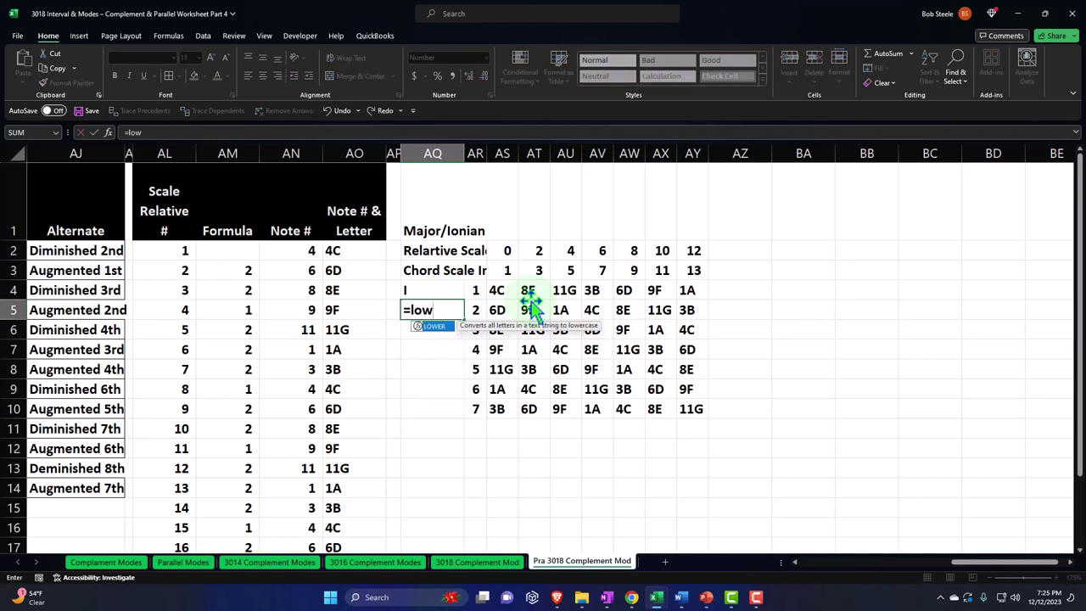
key(Tab)
text(rom)
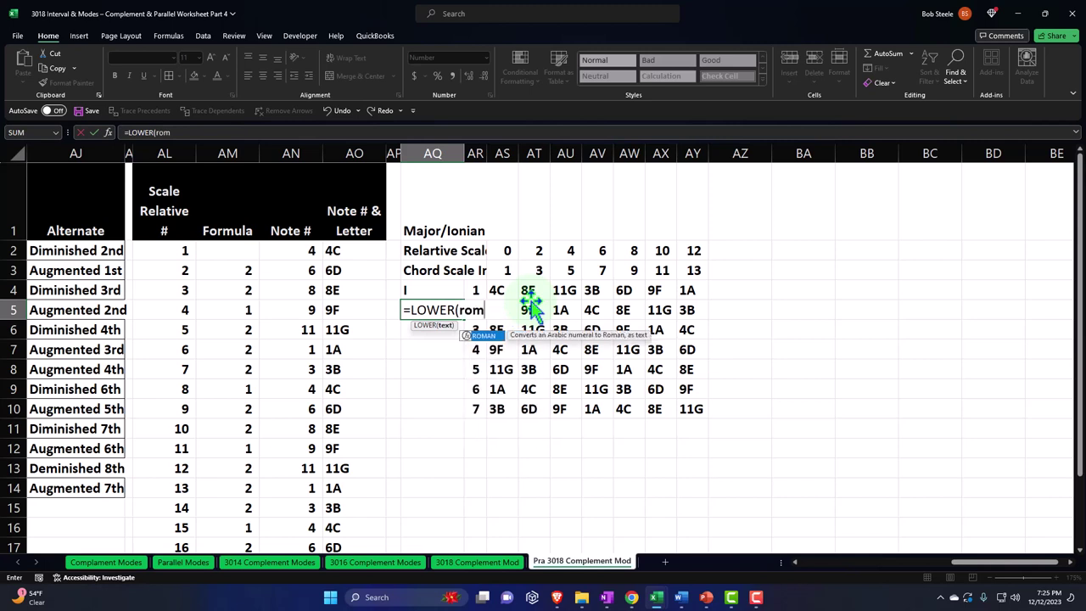
key(Tab)
key(Right)
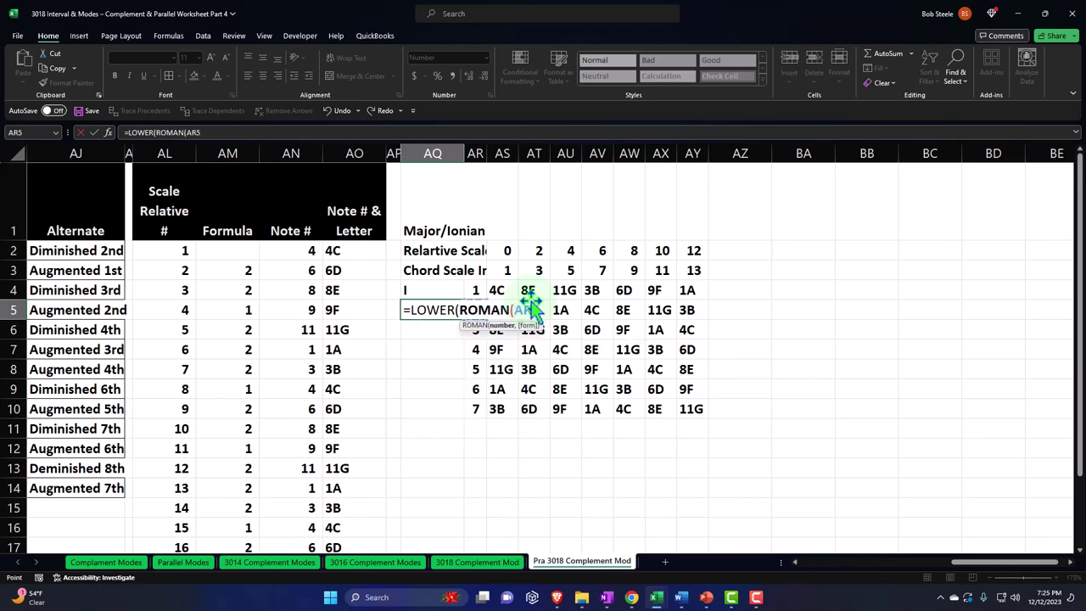
key(Return)
key(Return)
key(Up)
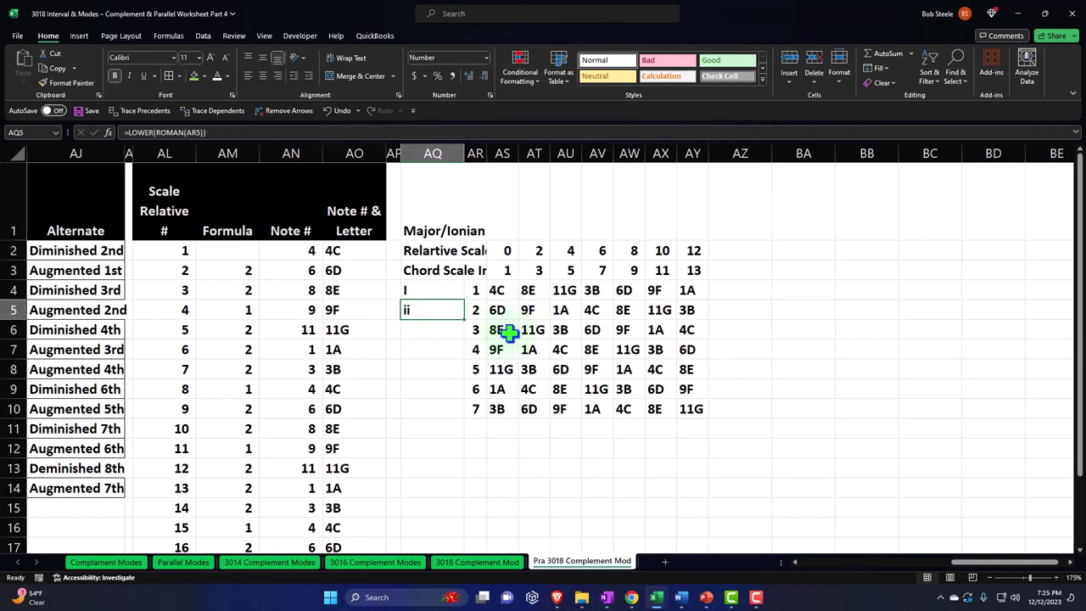
click(533, 310)
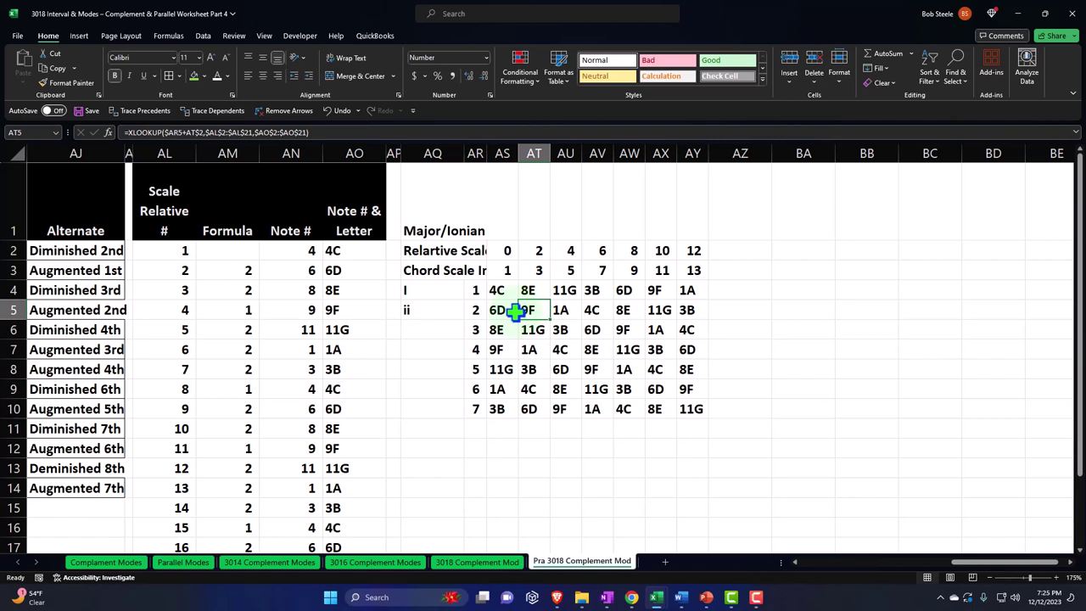
key(Left)
key(Left)
key(Down)
key(Left)
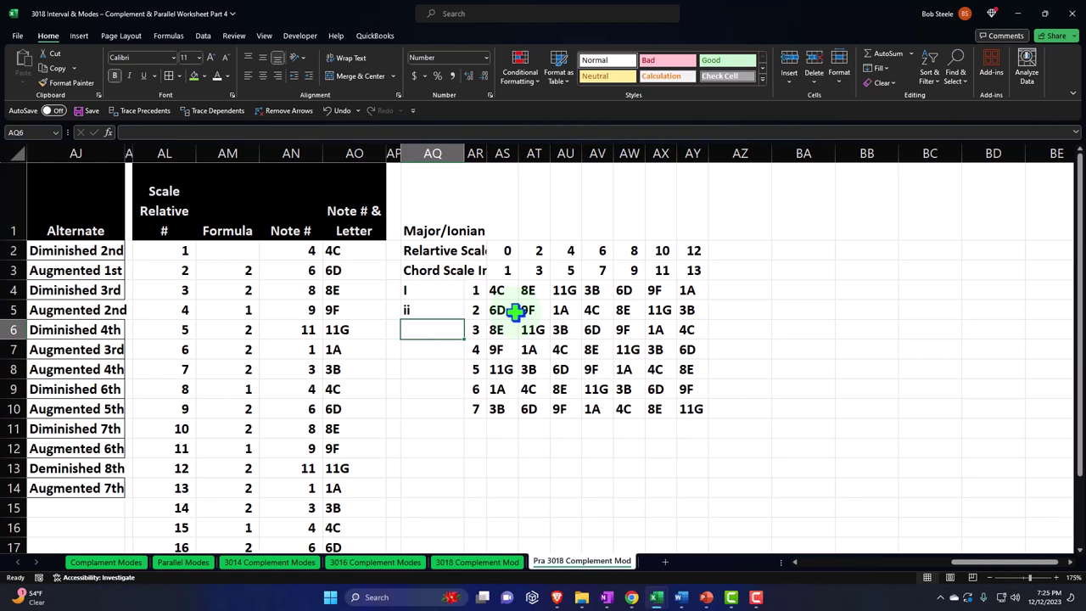
text(=)
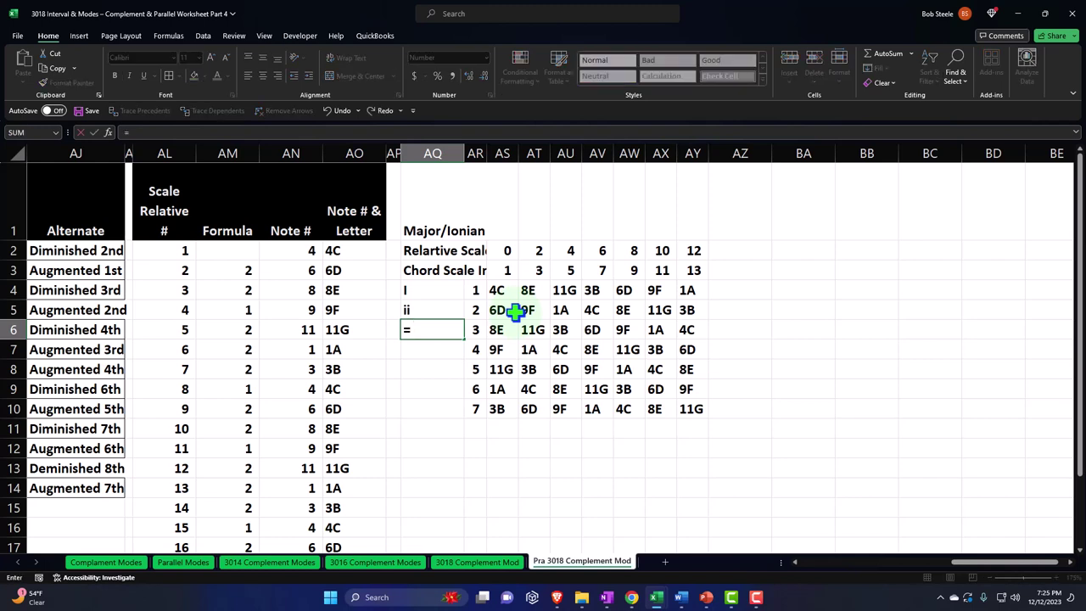
text(lo)
key(BackSpace)
key(BackSpace)
key(BackSpace)
- Fill the lowercase numeral formula from AQ5 into AQ6, and copy the uppercase numeral formula from AQ4 into AQ7 and AQ8
click(448, 310)
drag(464, 319, 466, 336)
click(422, 289)
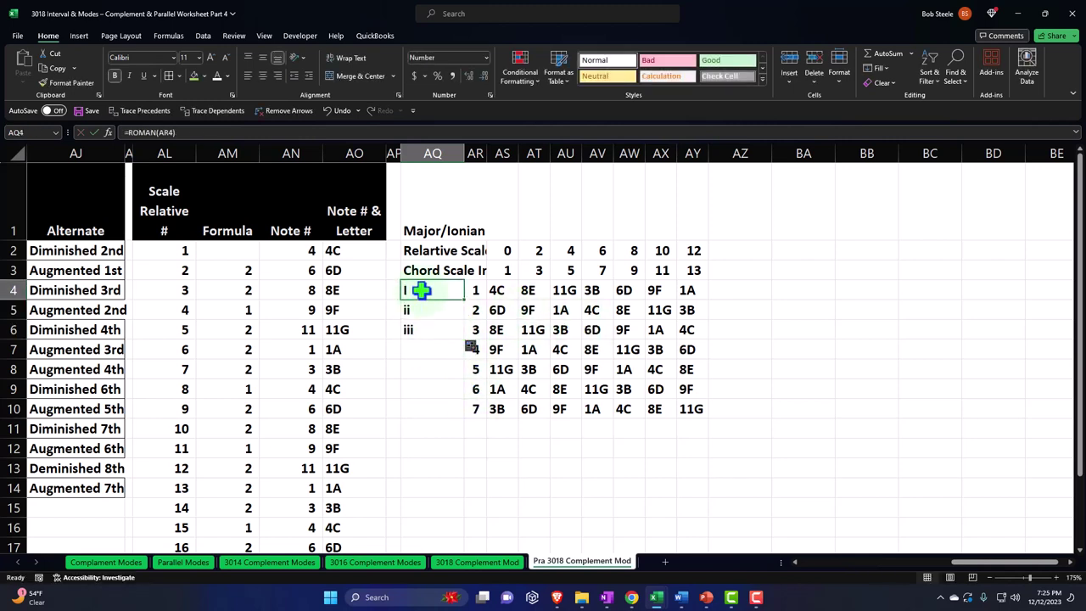
key(ctrl+c)
click(424, 349)
key(ctrl+v)
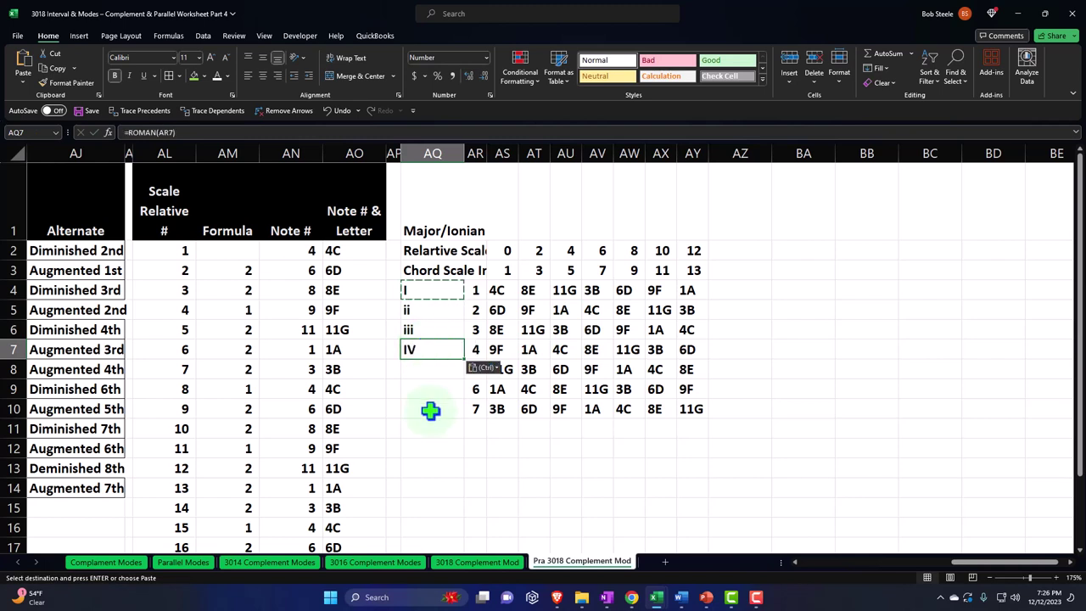
click(422, 368)
key(ctrl+v)
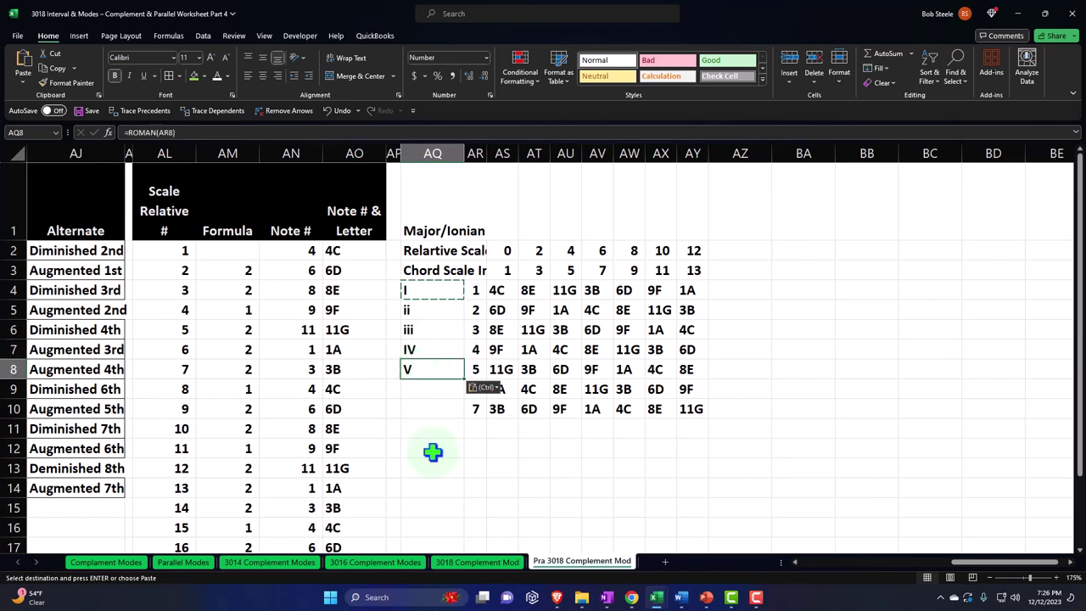
- Copy the lowercase Roman numeral formula from AQ6 into AQ9 and AQ10 for the sixth and seventh chords
click(425, 330)
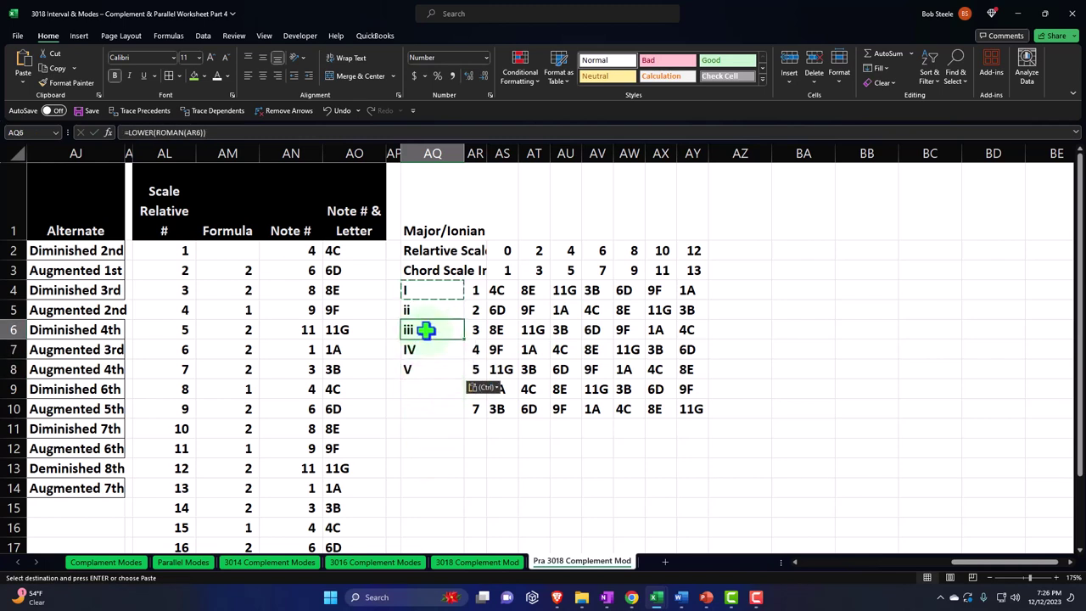
key(ctrl+c)
click(420, 386)
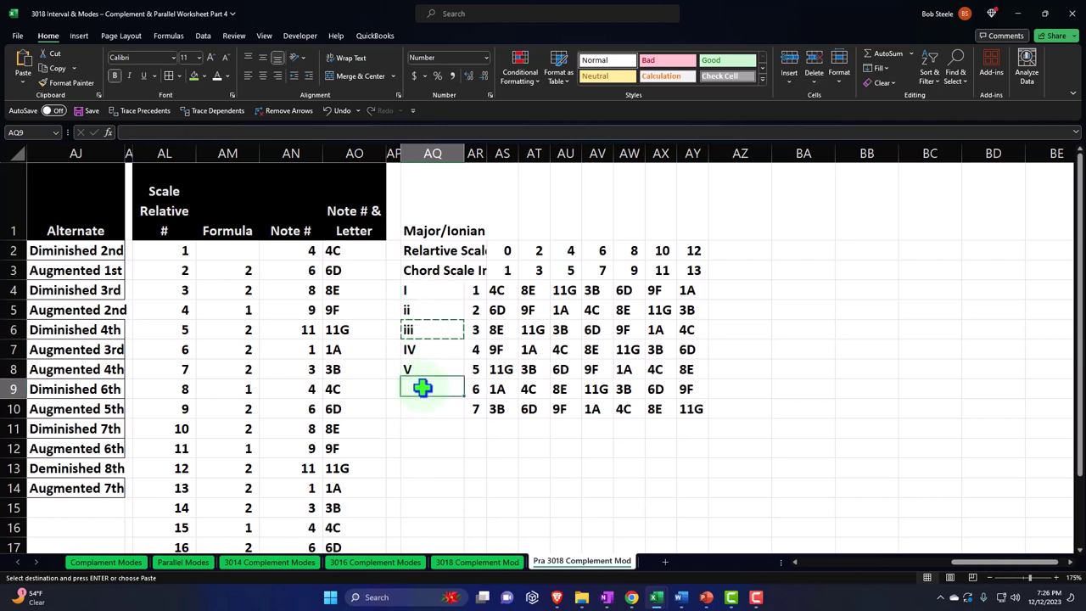
key(ctrl+v)
click(420, 408)
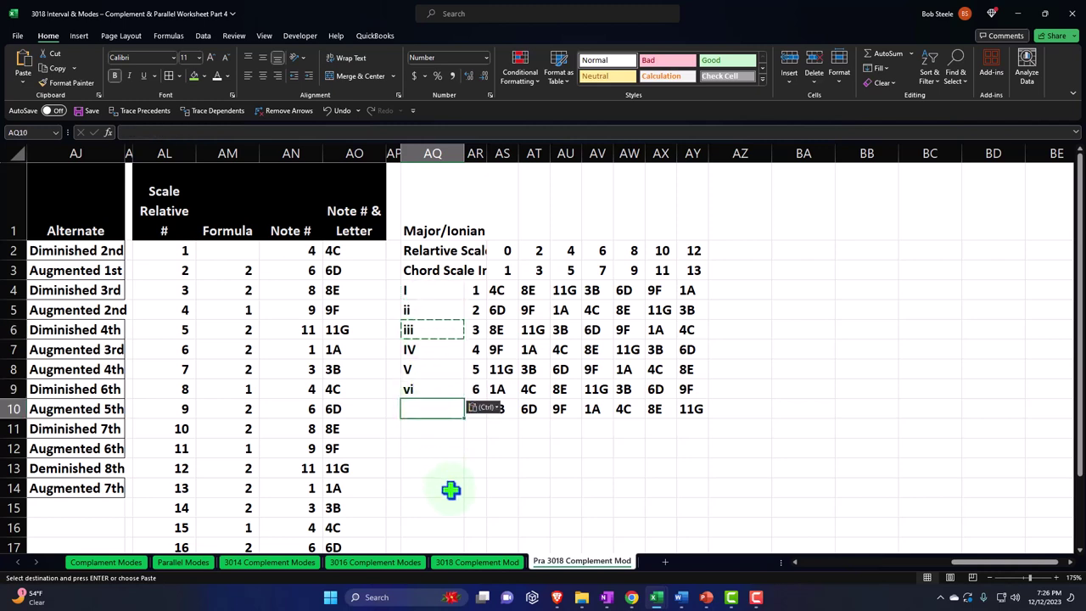
key(ctrl+v)
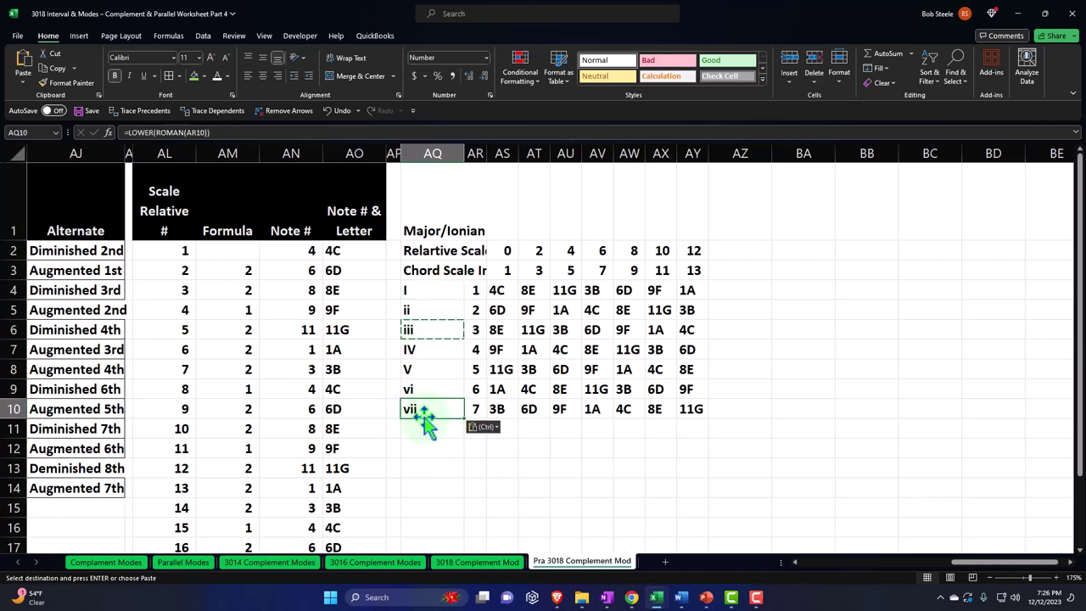
- Append &"." to the formula in AQ10 to add a period after the seventh chord's lowercase Roman numeral
double_click(419, 408)
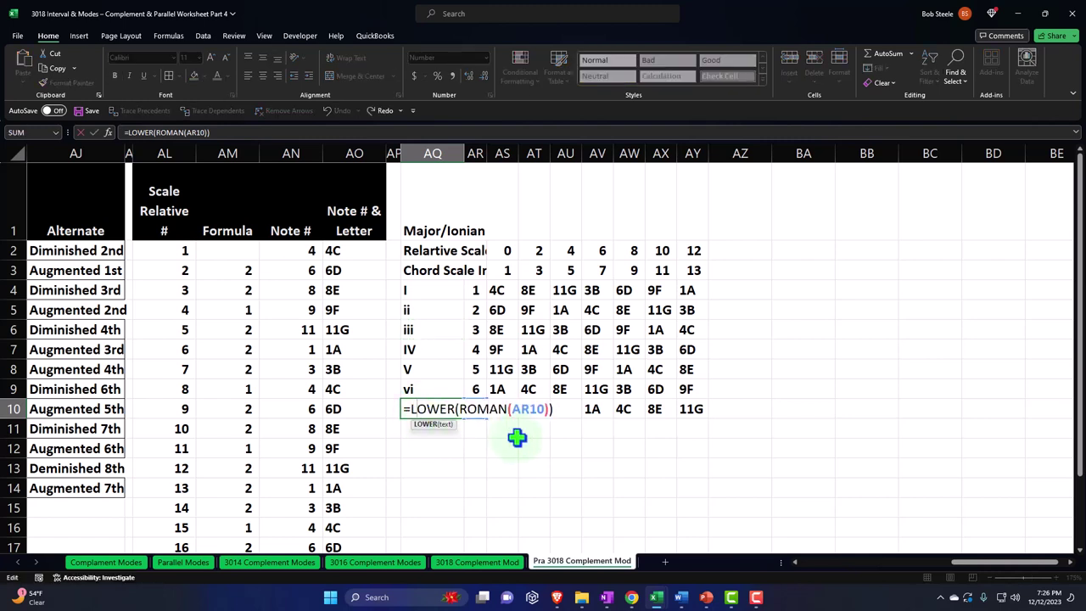
click(552, 410)
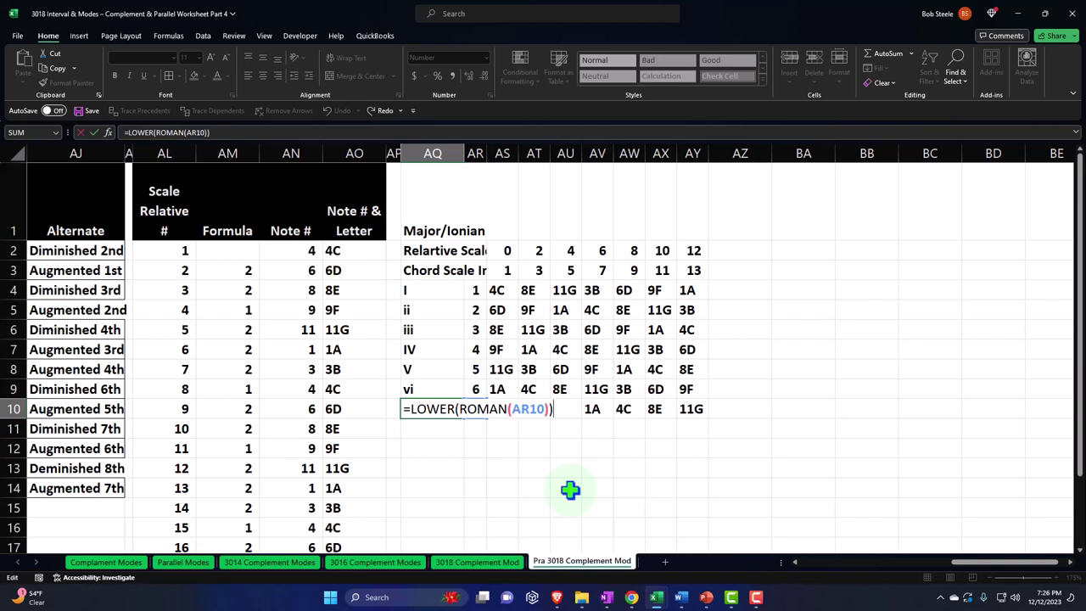
text(&".")
key(Return)
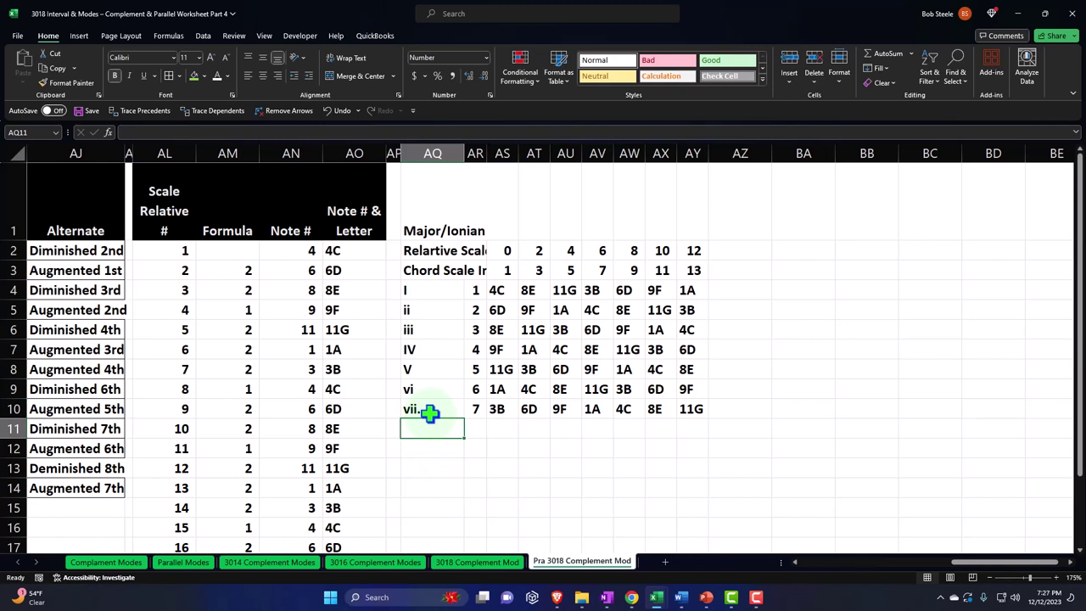
- Enter =AO2 in AY1 to show the scale's root note in the chord grid header
click(694, 229)
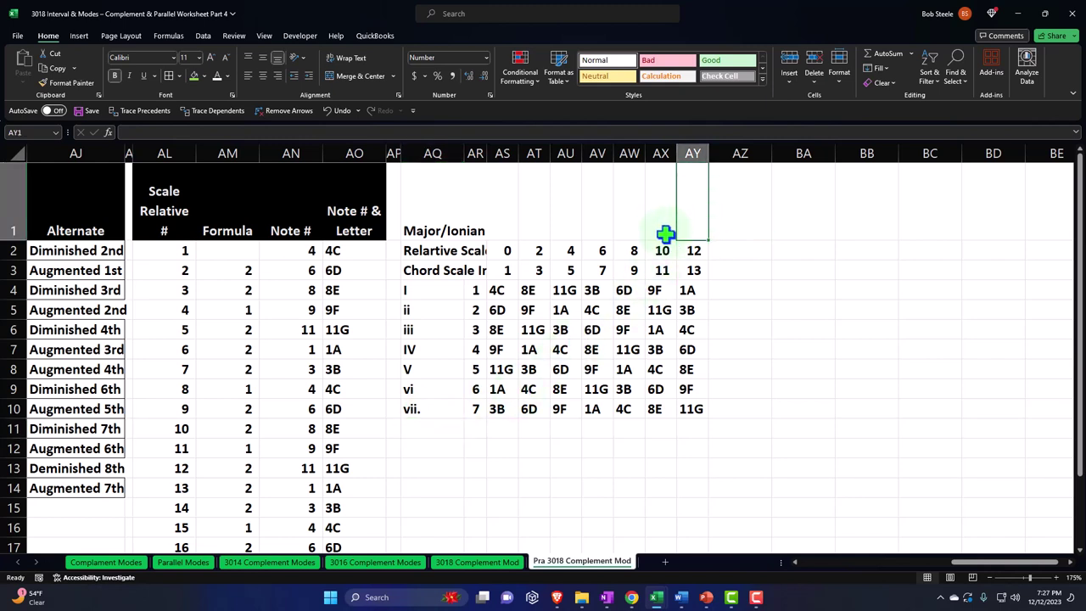
text(=)
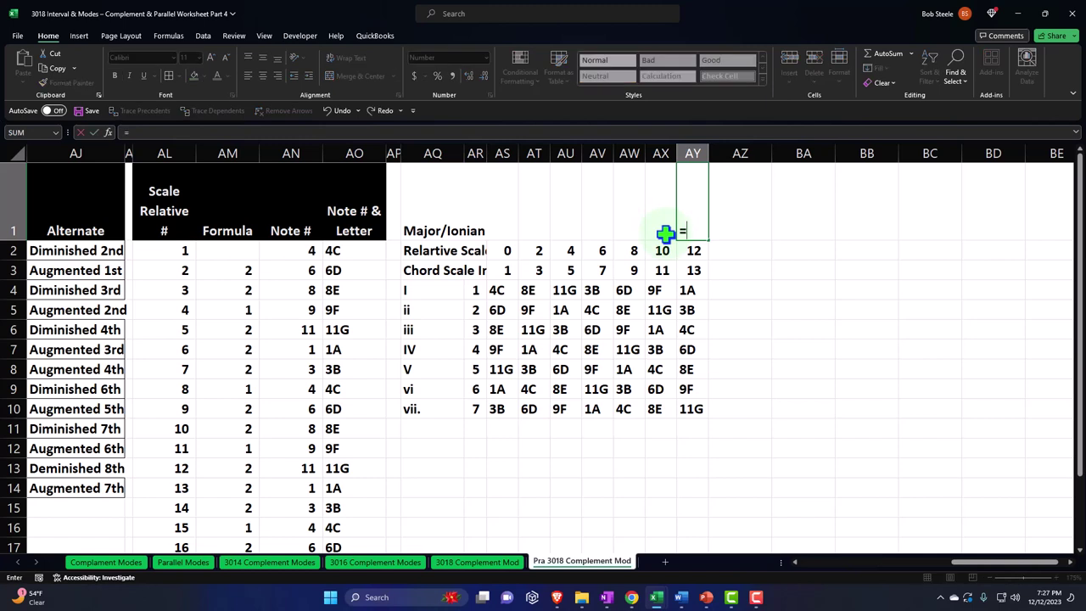
key(Left)
key(Left)
key(Left)
key(Left)
key(Left)
key(Left)
key(Left)
key(Left)
key(Left)
key(Left)
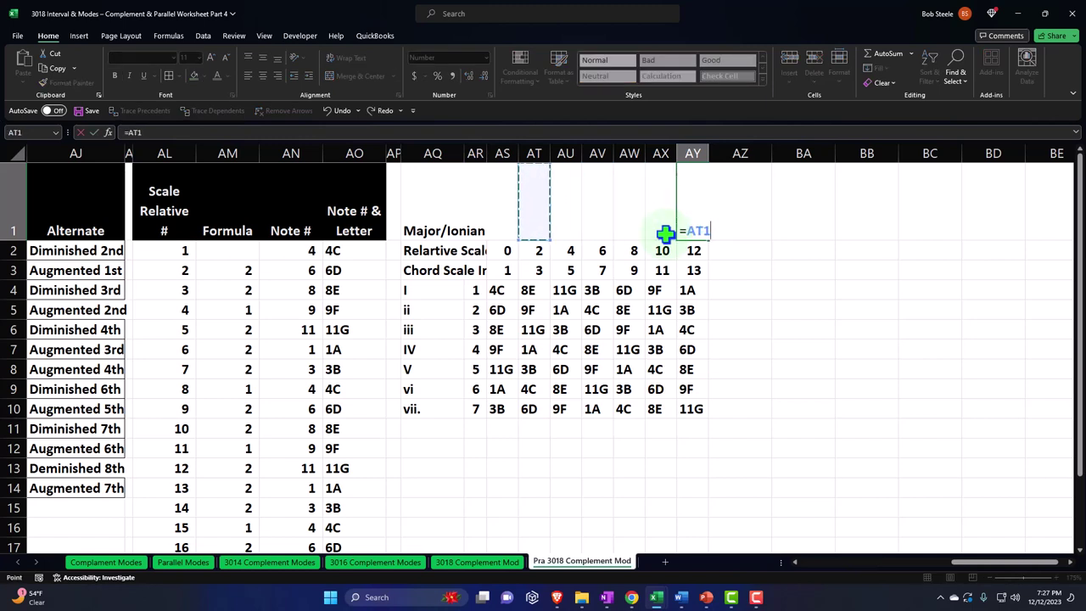
key(Down)
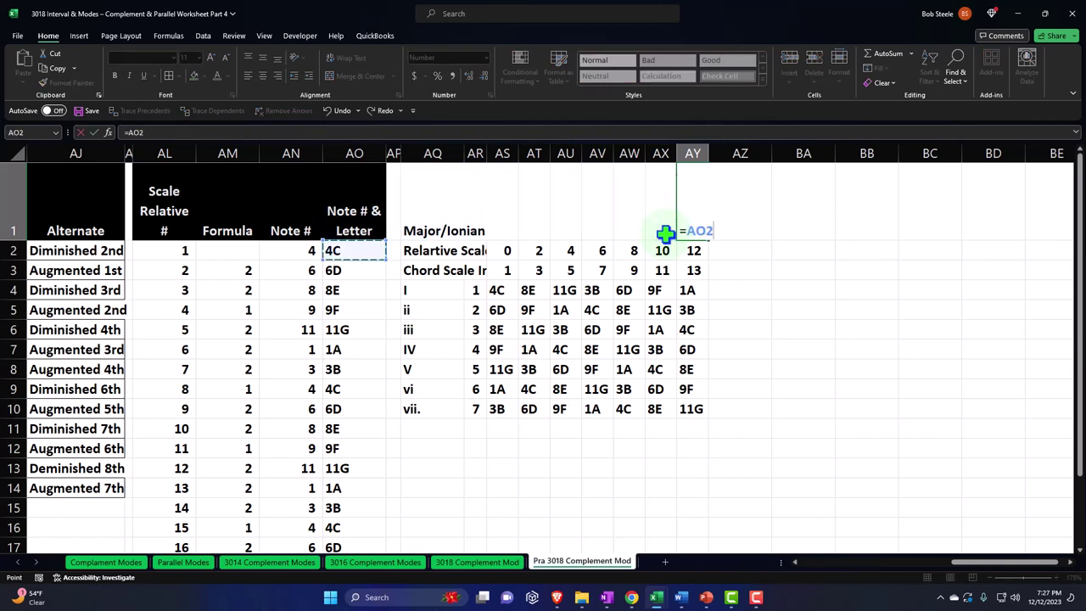
key(Return)
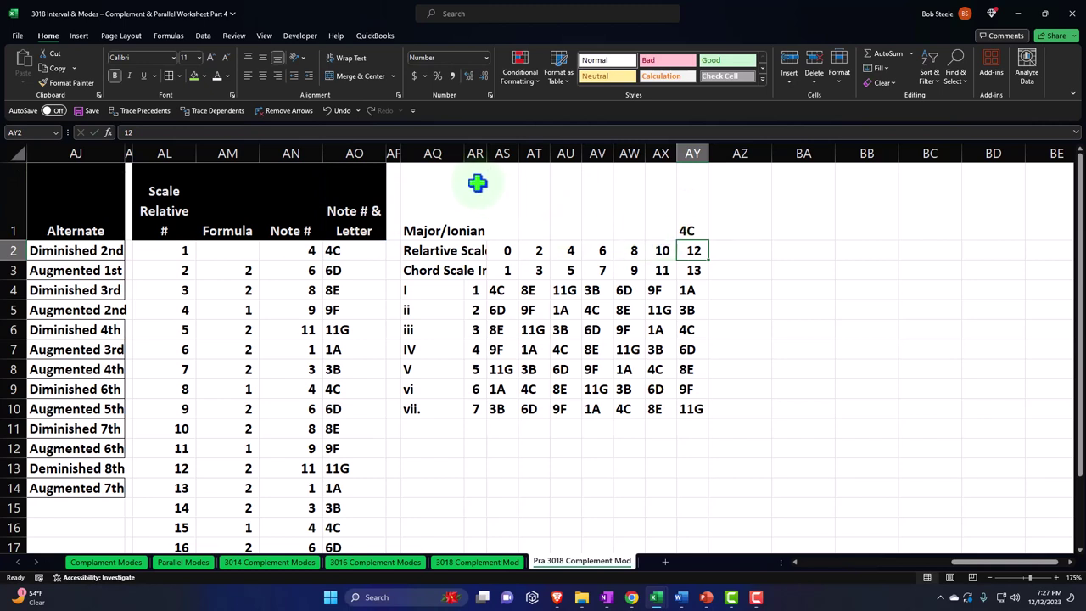
- Narrow column AQ to fit the numerals, and format the grid header AQ1:AY3 with black fill and white text
drag(464, 153, 424, 153)
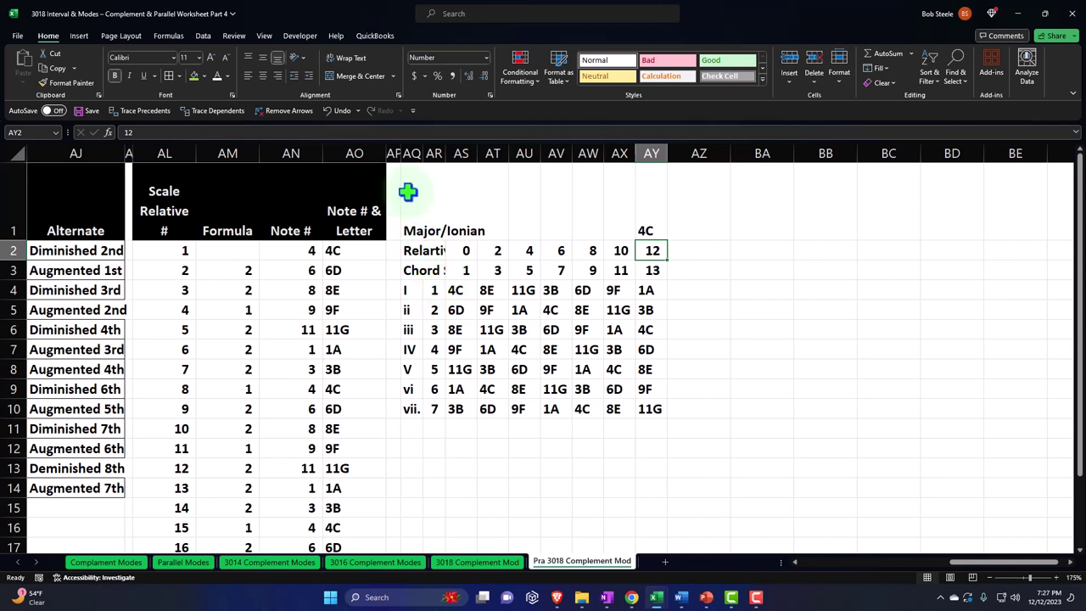
drag(417, 172, 646, 266)
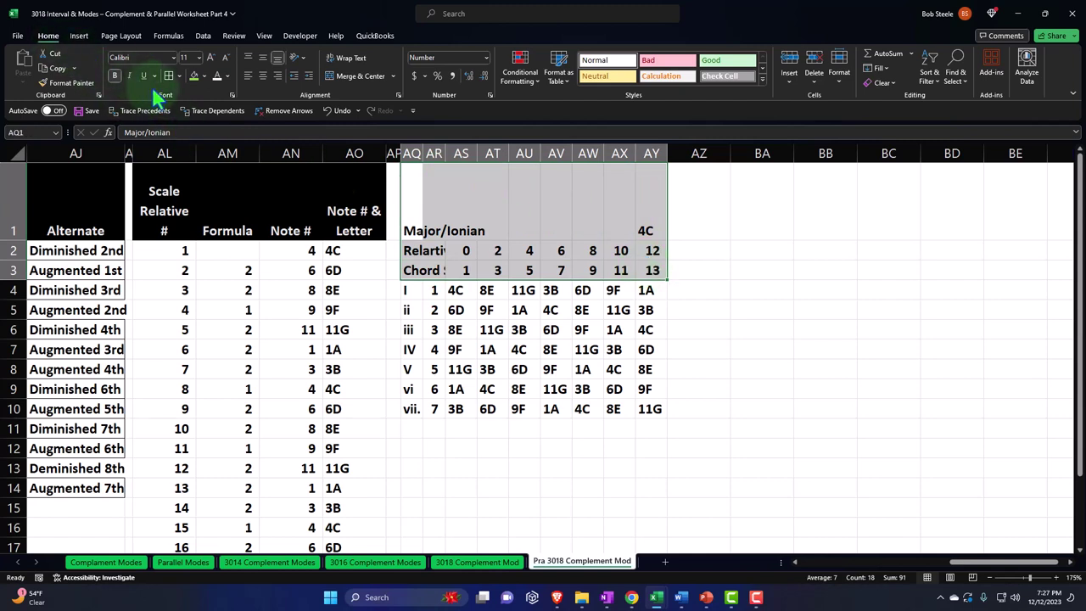
click(204, 75)
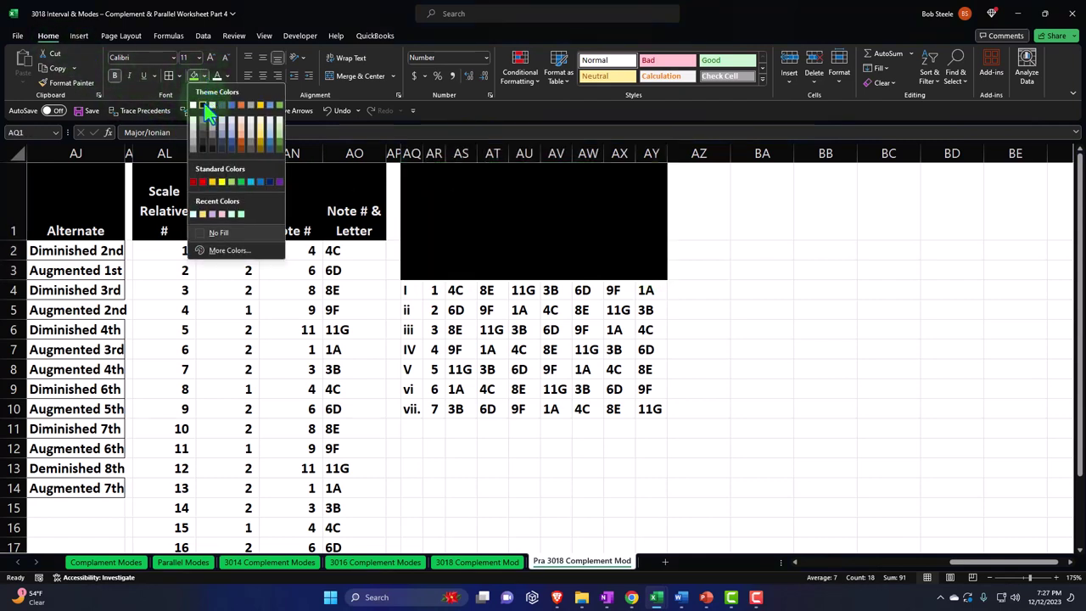
click(203, 104)
click(217, 76)
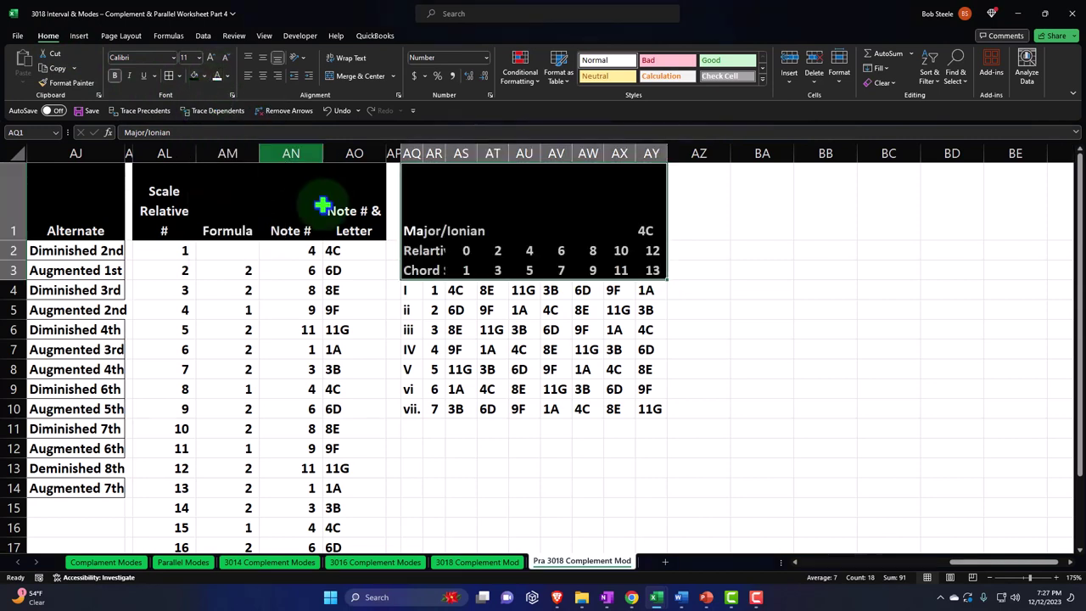
- Format the numeral and chord number labels in AQ4:AR10 with white text on black fill
drag(408, 294, 433, 407)
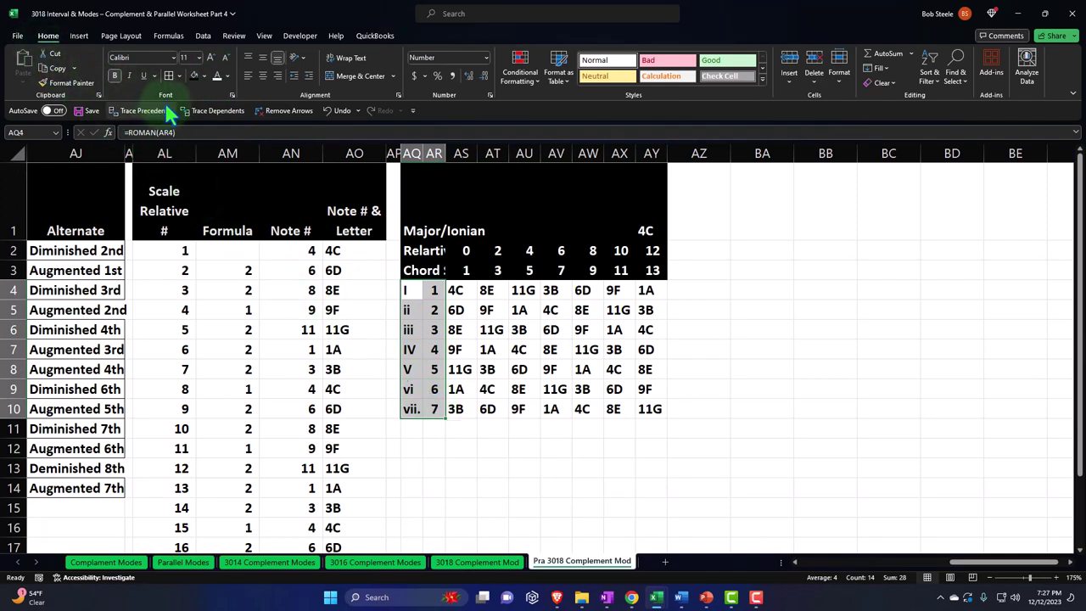
click(217, 75)
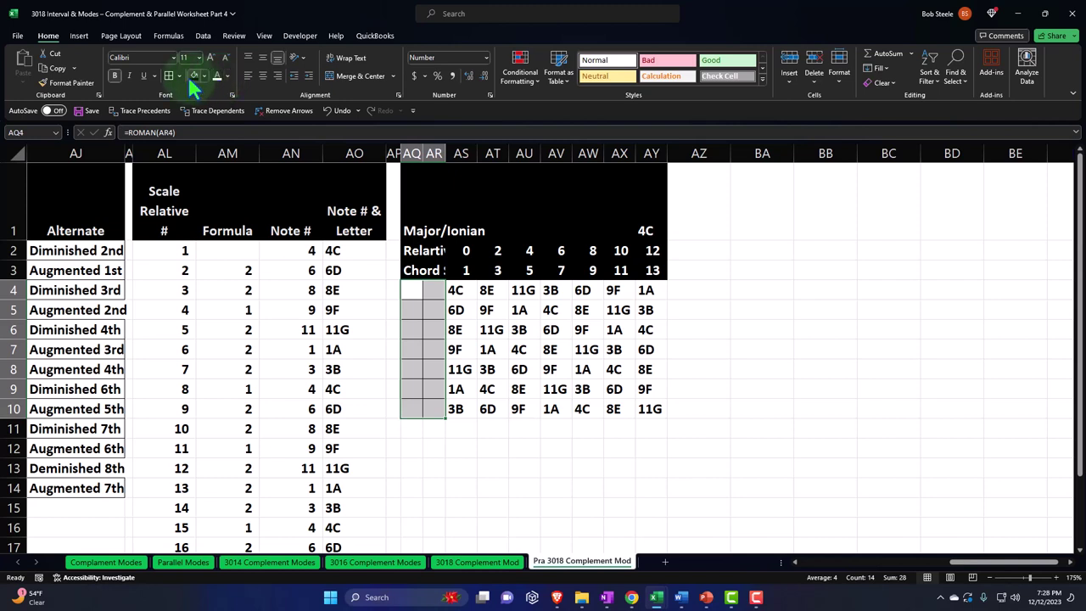
click(191, 74)
click(556, 409)
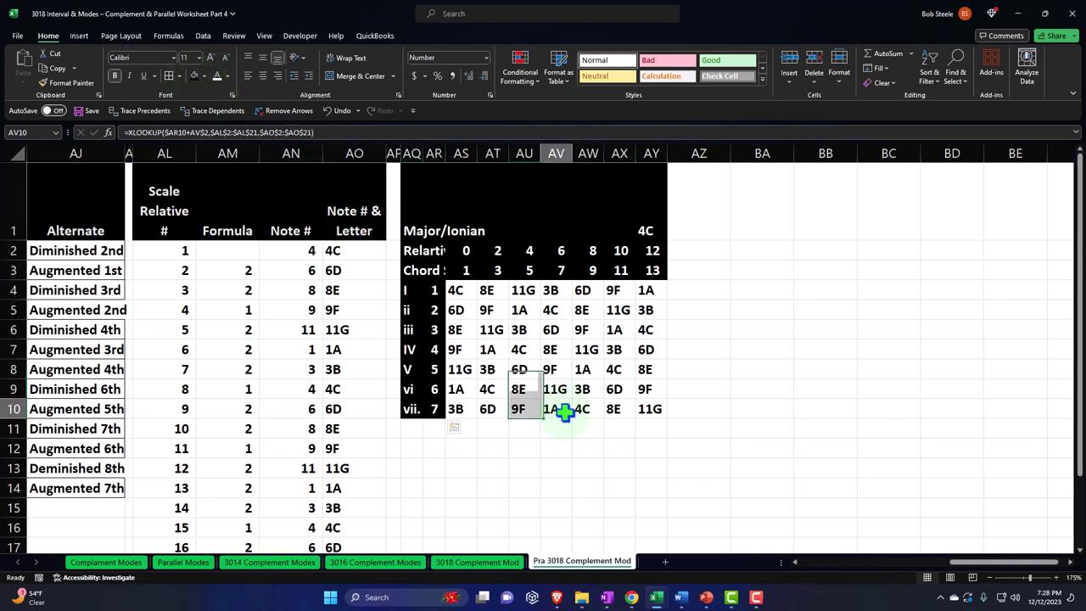
- Apply all borders to the chord notes in AS4:AY10 and to the scale table in AL2:AO21
drag(455, 289, 641, 408)
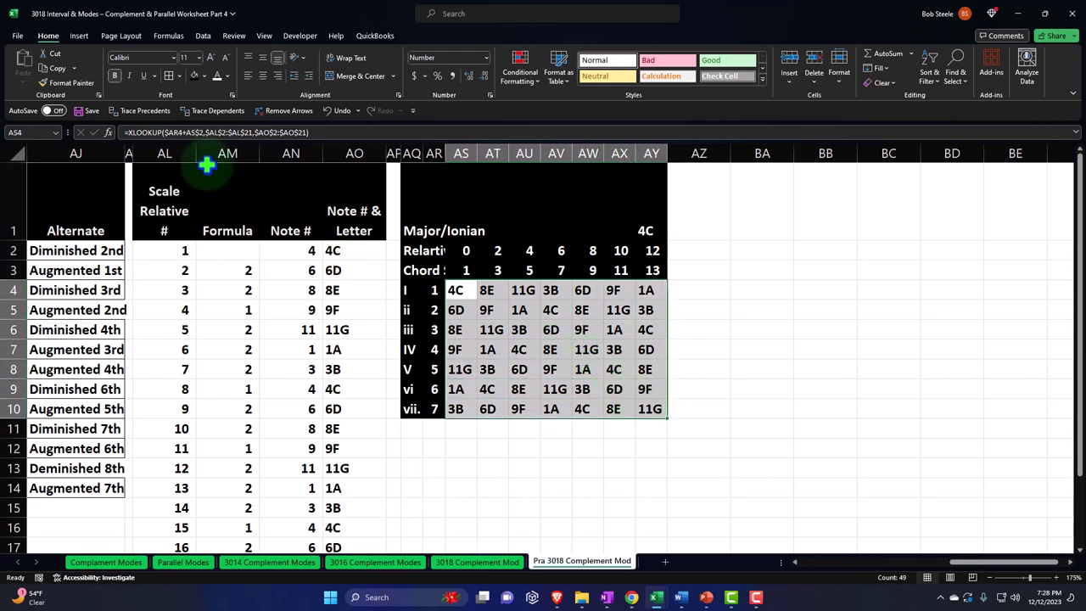
click(172, 79)
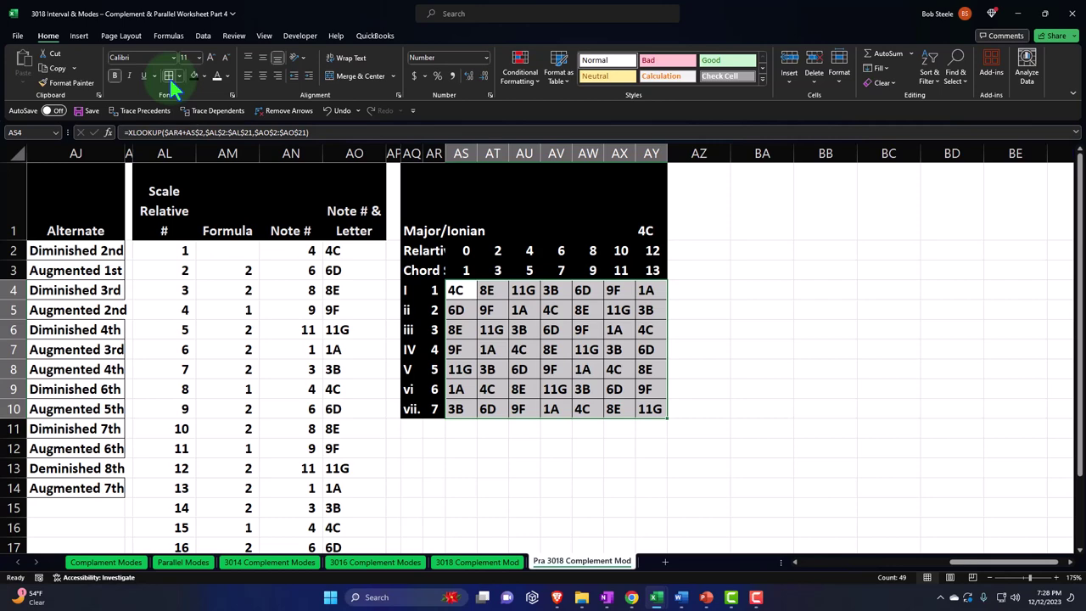
drag(165, 252, 339, 514)
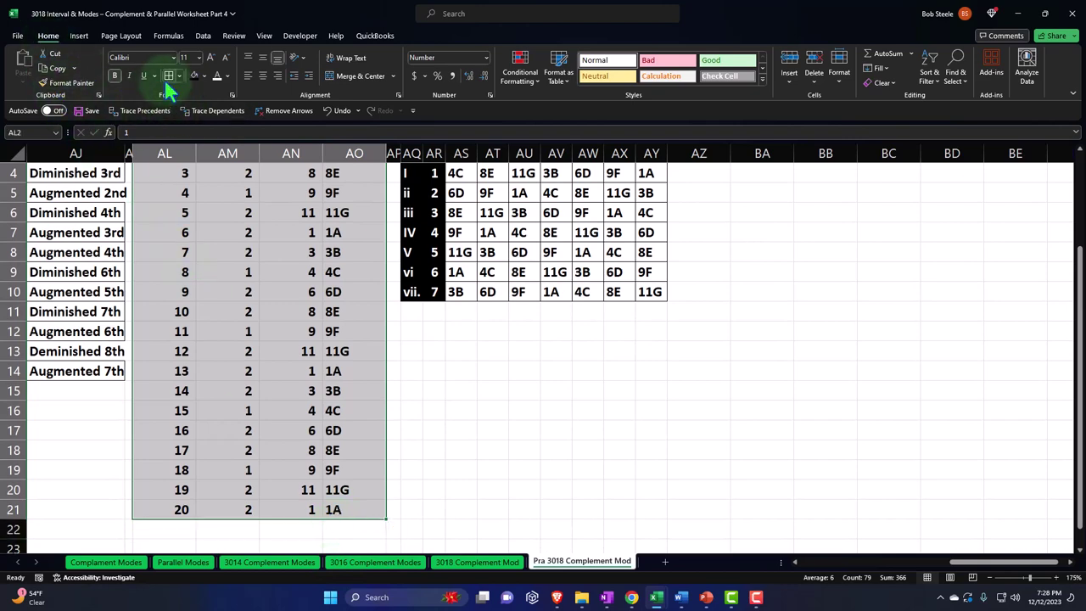
- Narrow the scale table columns AL through AO and the spacer column AP to make the layout compact
scroll(195, 212, up, 1)
click(194, 169)
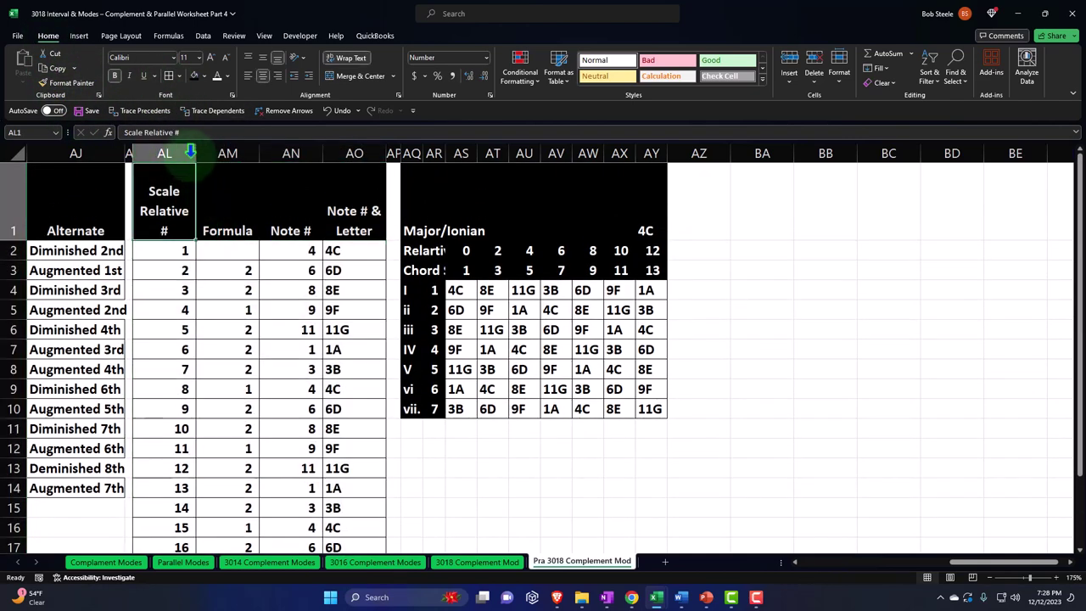
drag(196, 153, 164, 152)
click(206, 153)
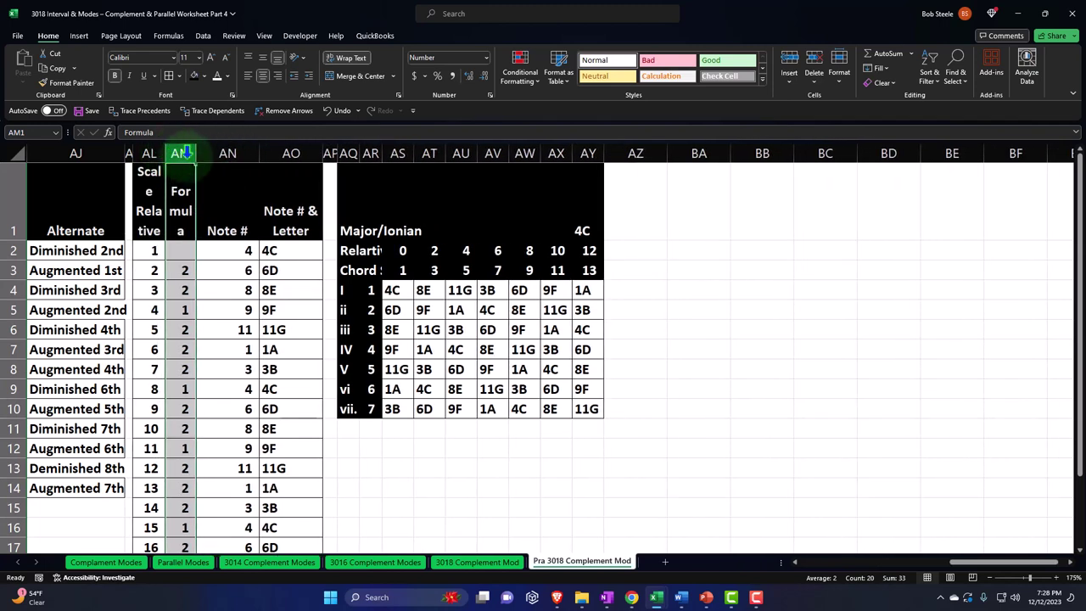
click(226, 153)
drag(254, 153, 228, 152)
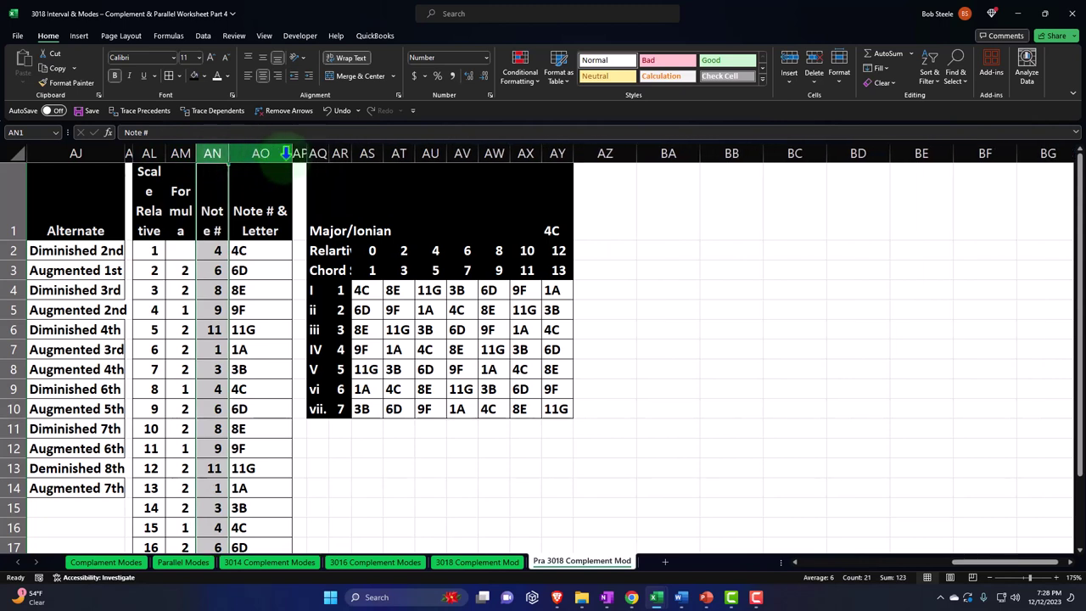
drag(293, 153, 272, 162)
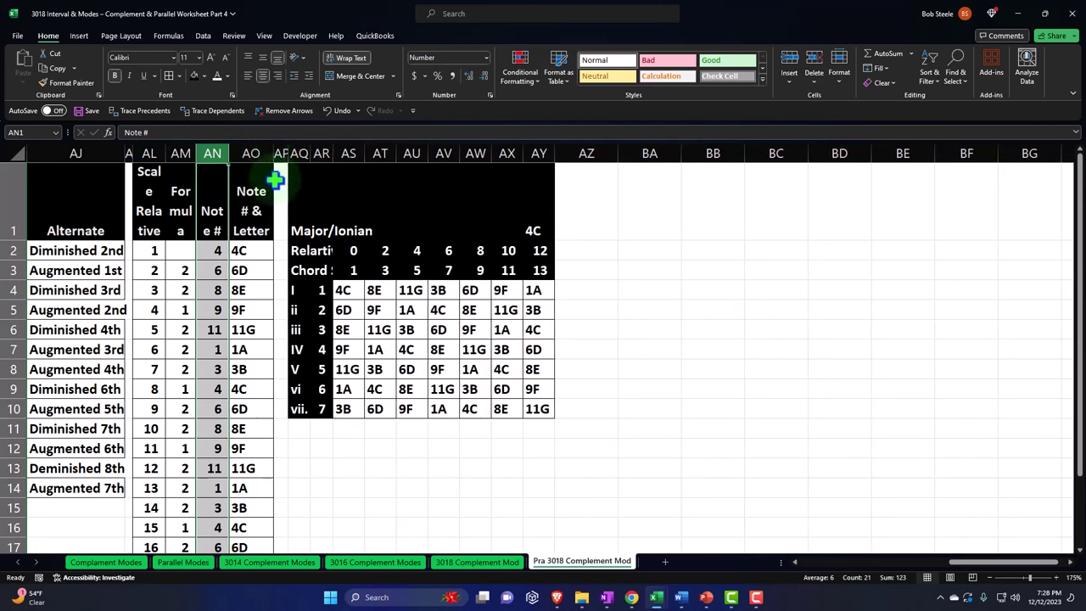
click(266, 267)
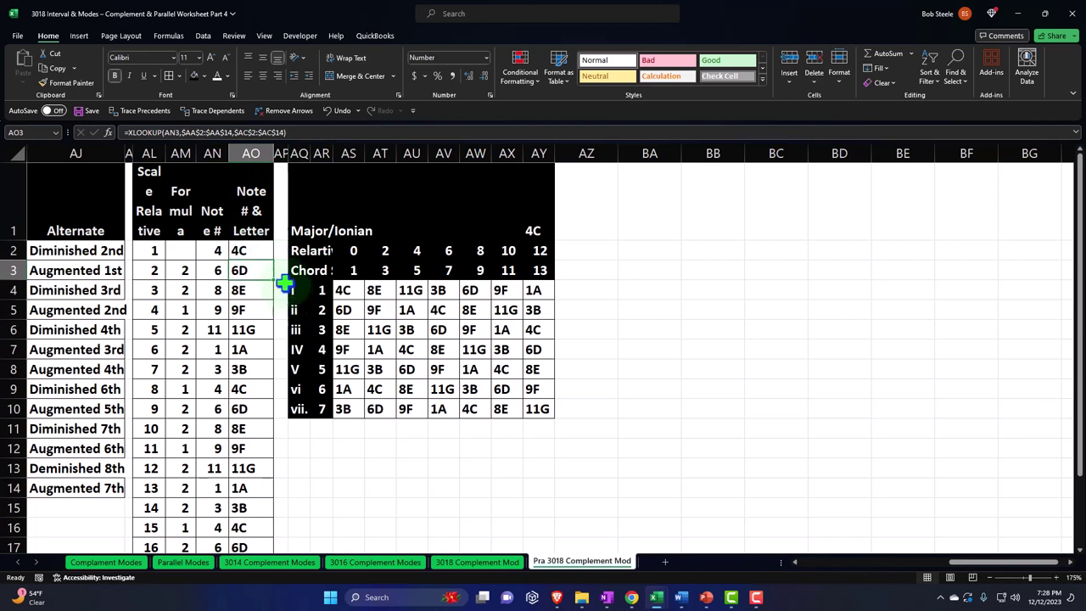
drag(287, 158, 281, 166)
click(340, 329)
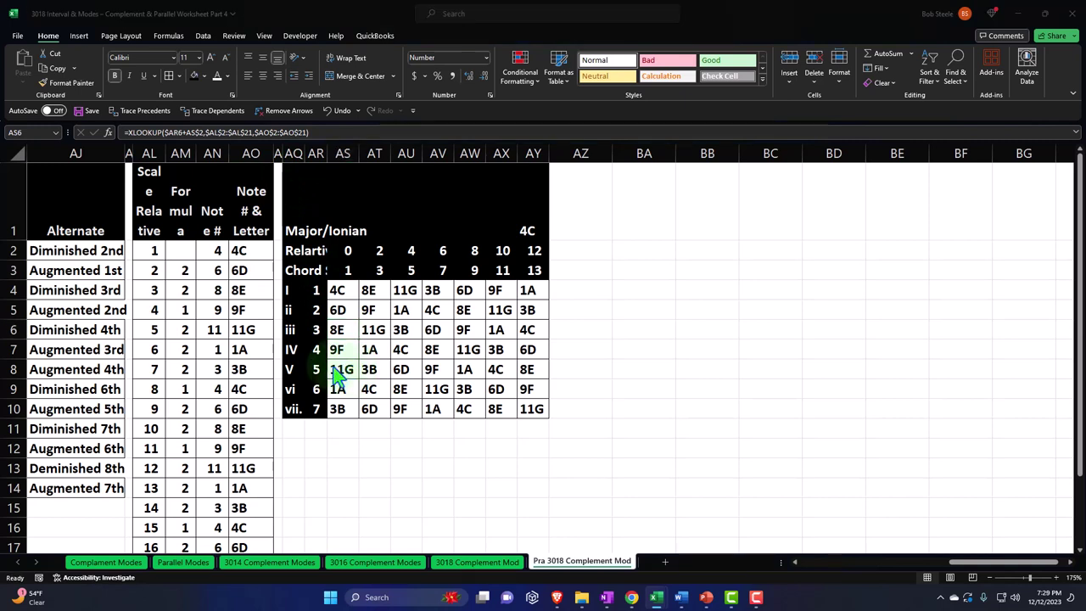
- Copy the whole Major/Ionian chord grid AQ1:AY10 and paste it starting at AQ12
drag(291, 175, 531, 410)
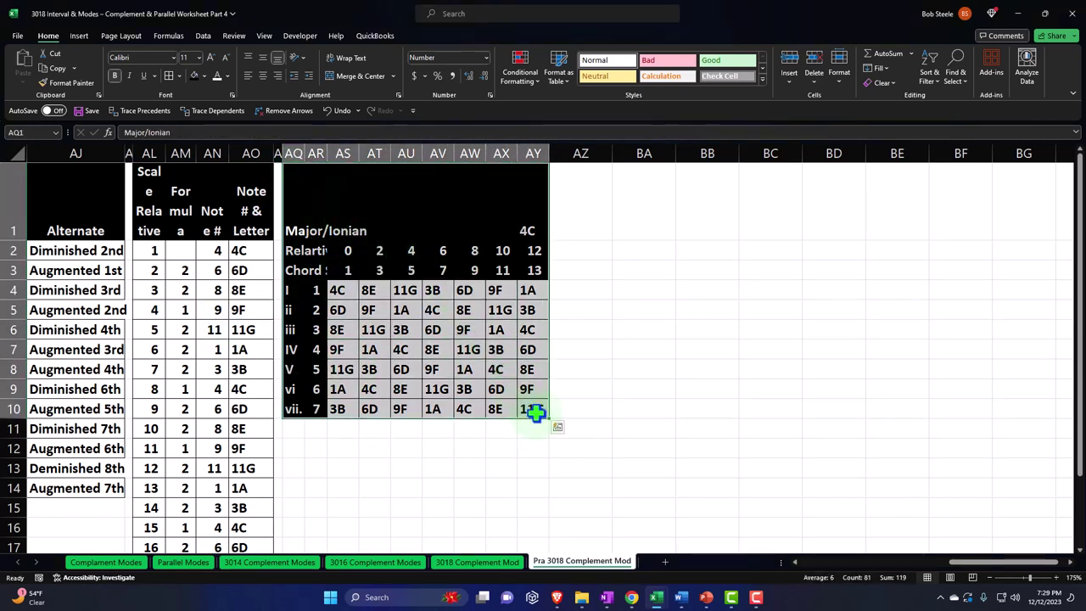
key(ctrl+c)
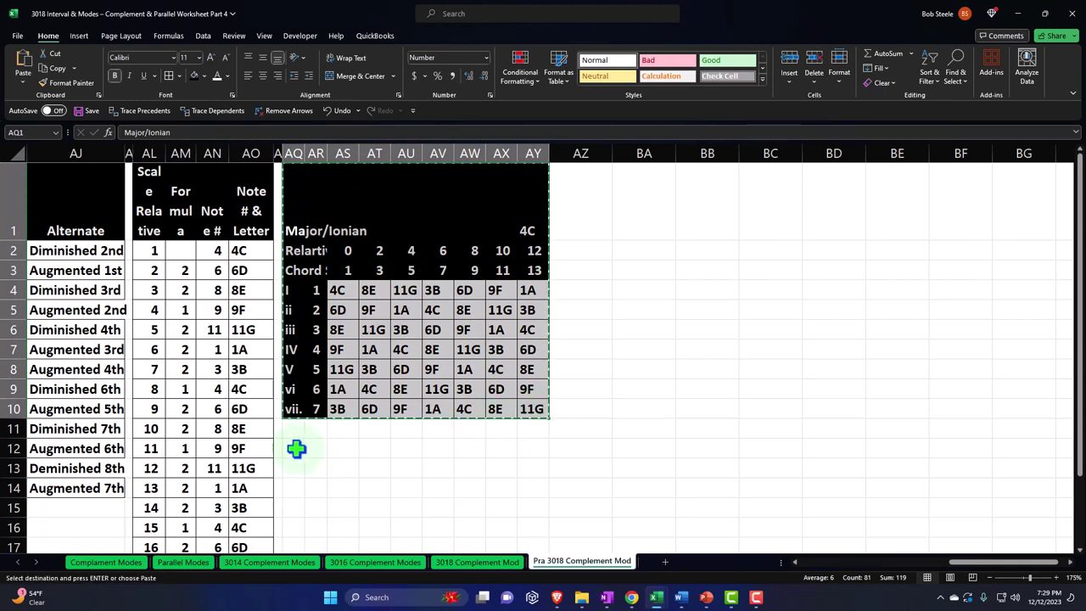
click(294, 448)
key(ctrl+v)
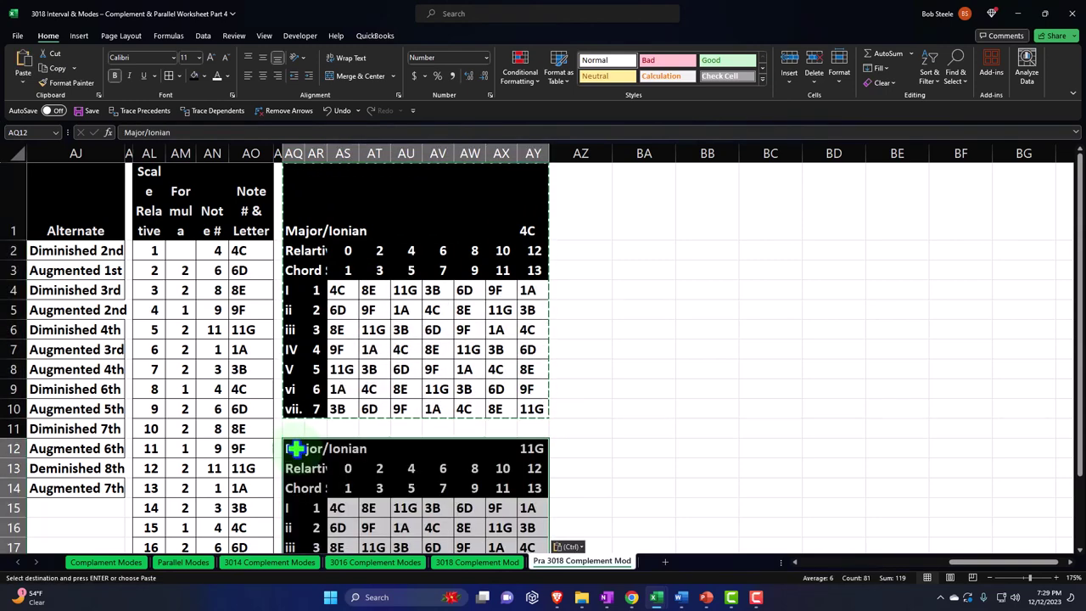
- Clear the contents of the copied grid AQ12:AY21, leaving only its formatting
scroll(294, 448, down, 1)
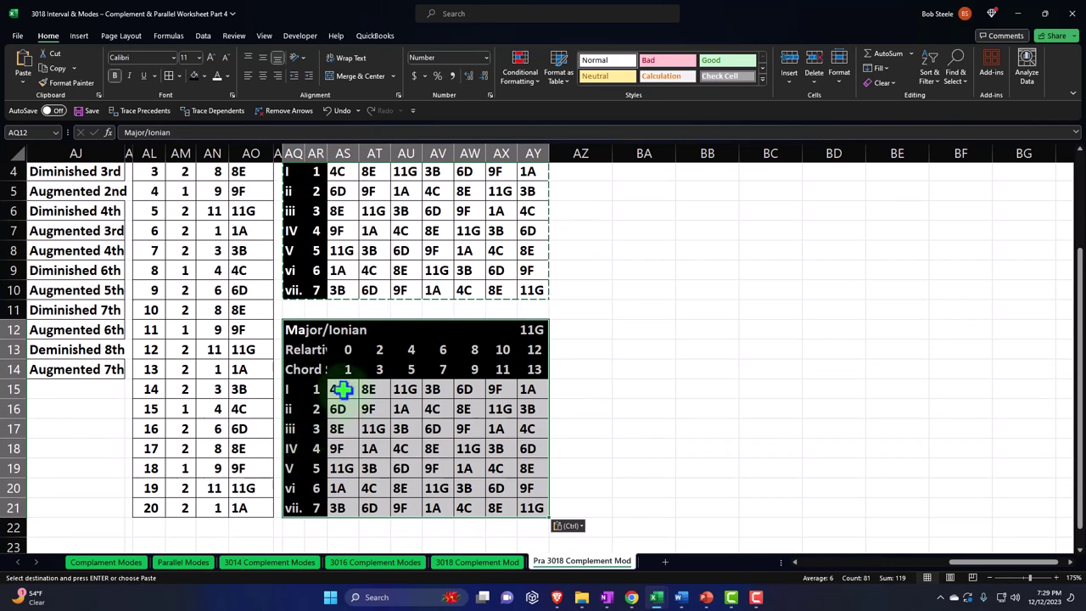
drag(337, 389, 524, 502)
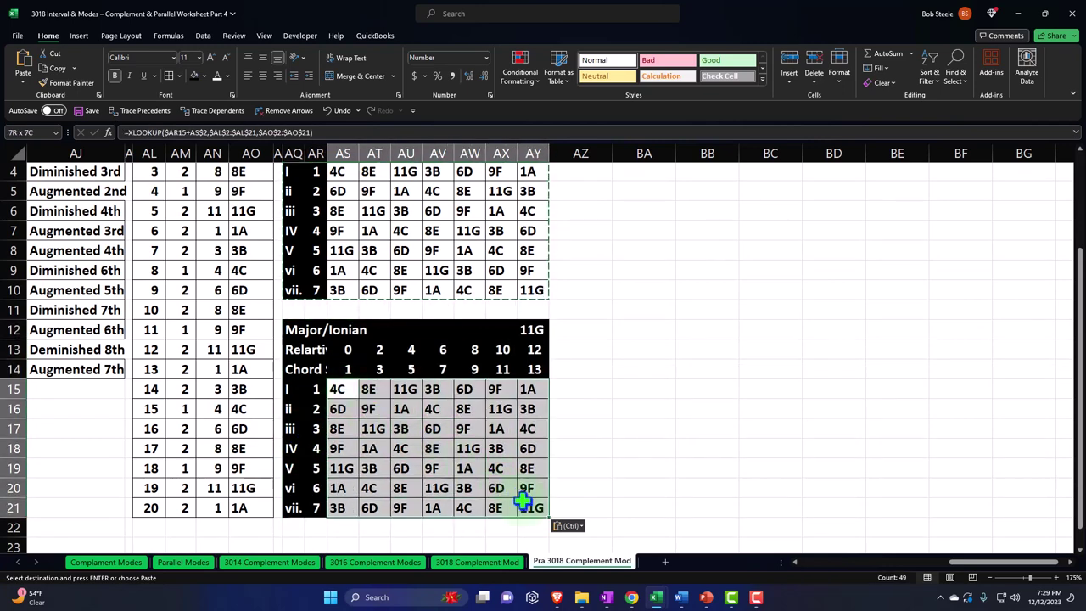
key(Delete)
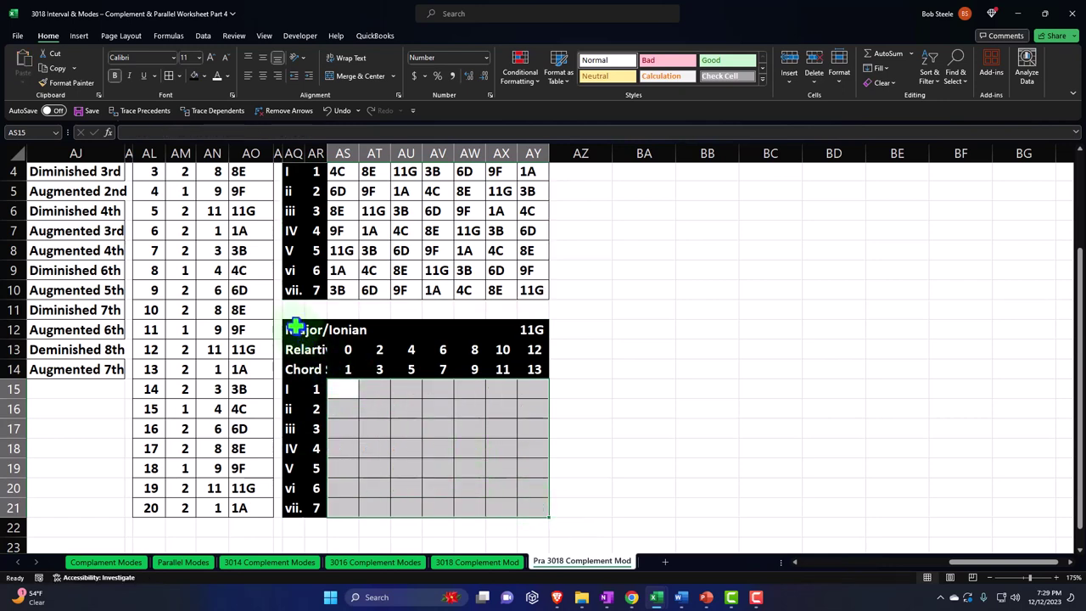
drag(295, 329, 528, 505)
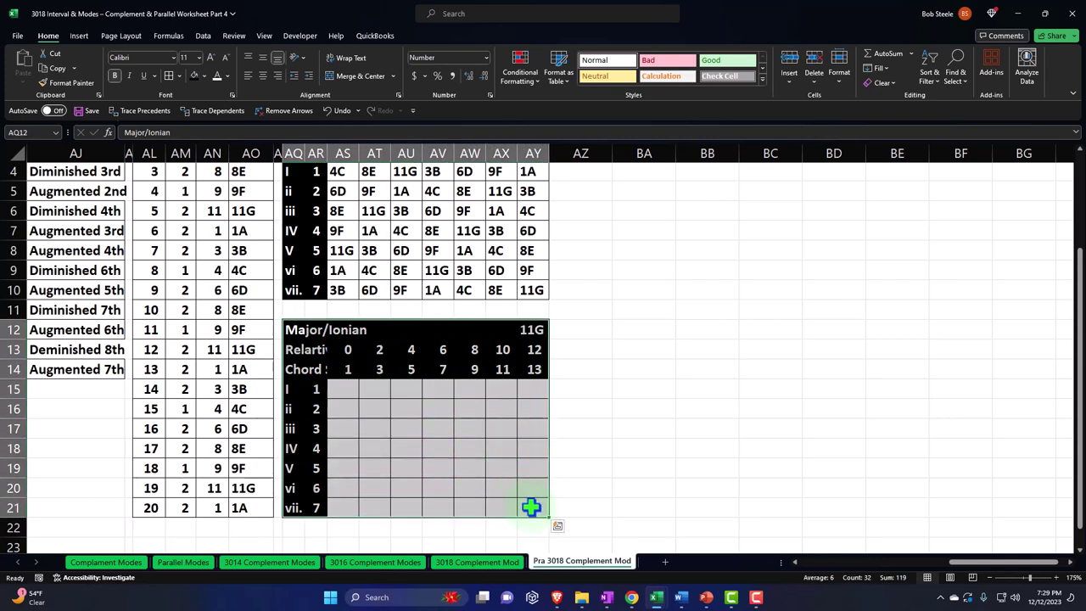
key(Delete)
- Enter =AQ1 in AQ12 to link the second grid's title to the first grid's title
click(321, 332)
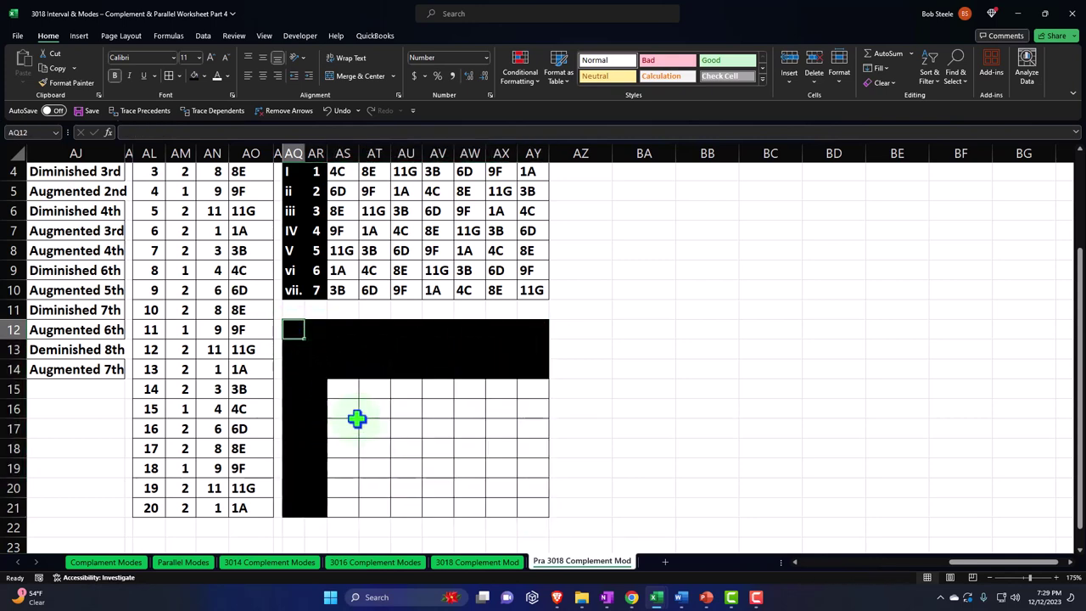
scroll(420, 448, up, 1)
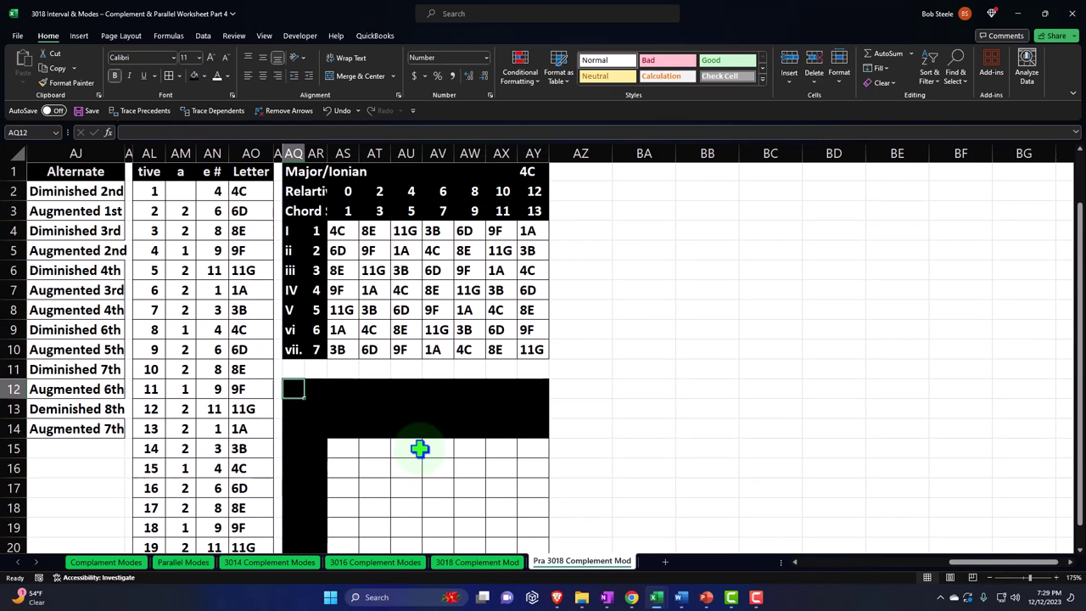
text(=)
key(Up)
key(Up)
key(Up)
key(Up)
key(Up)
key(Up)
key(Up)
key(Up)
key(Up)
key(Up)
key(Up)
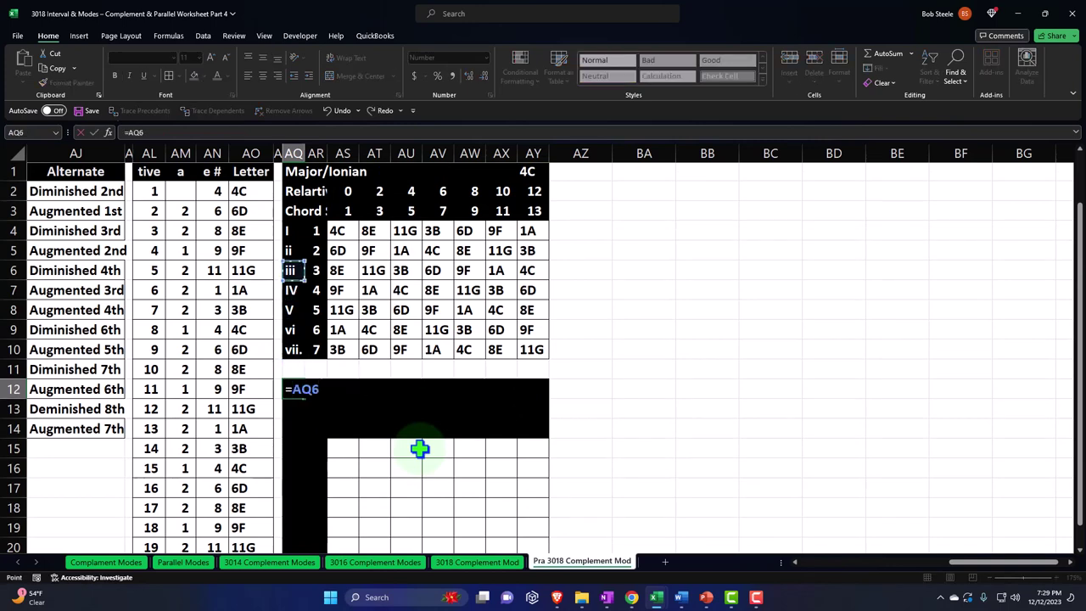
key(Return)
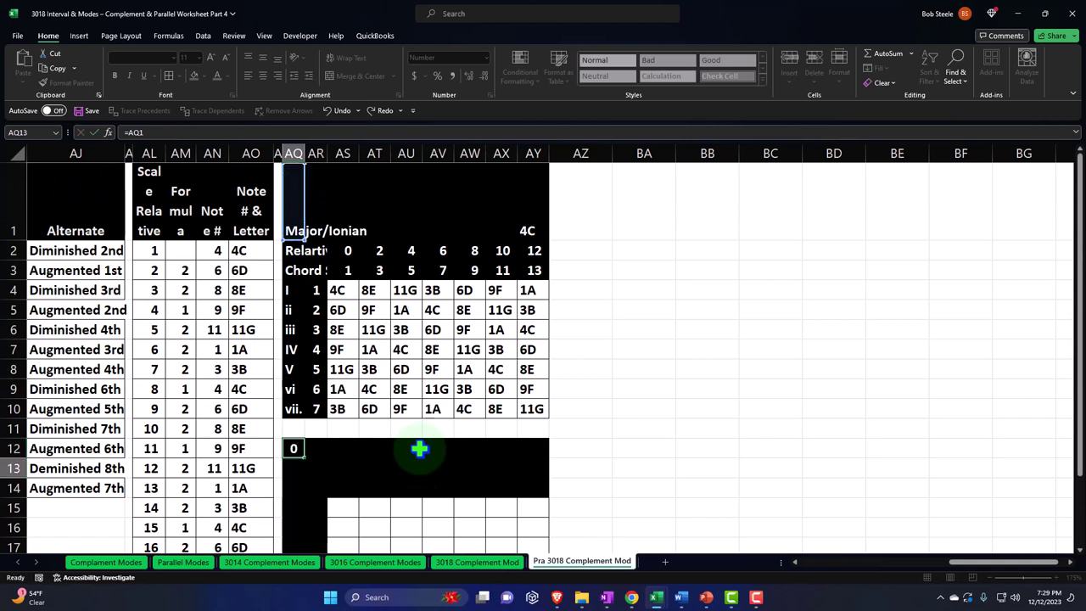
- Fill the link formula from AQ12 through AQ13:AY14 and enter =AY1 in AY12 to complete the second grid's headers
click(291, 450)
drag(305, 458, 542, 500)
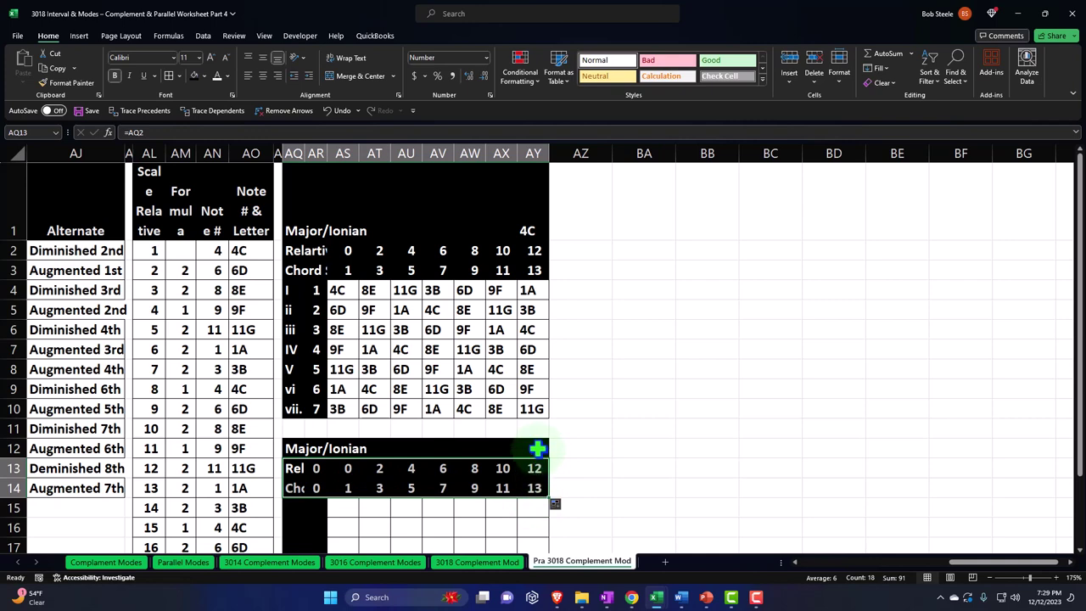
click(532, 442)
text(=)
key(Up)
key(Up)
key(Up)
key(Up)
key(Up)
key(Up)
key(Up)
key(Up)
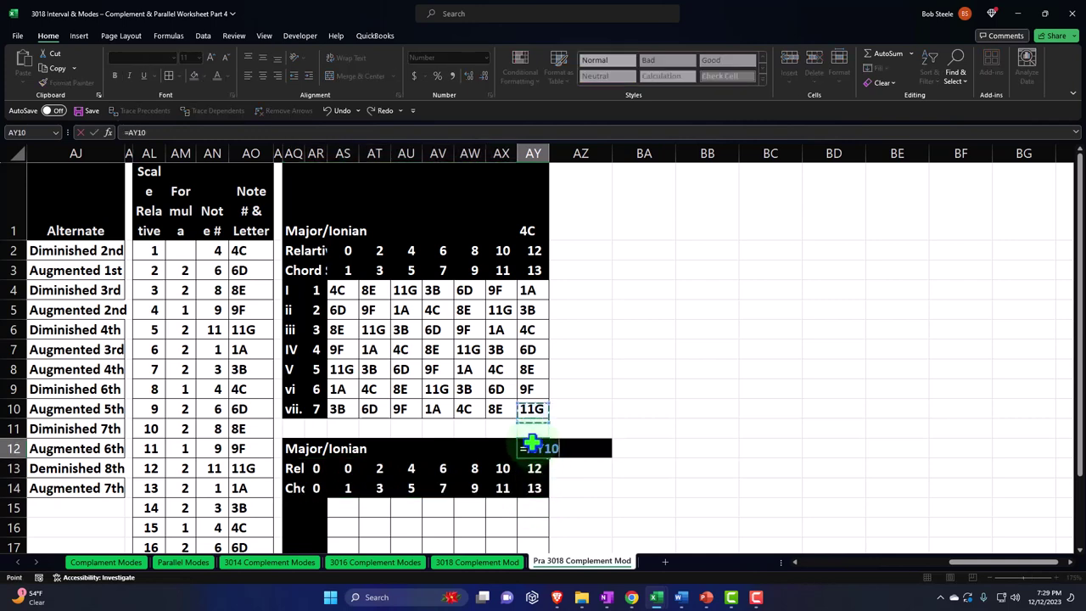
key(Up)
key(Up)
key(Up)
key(Return)
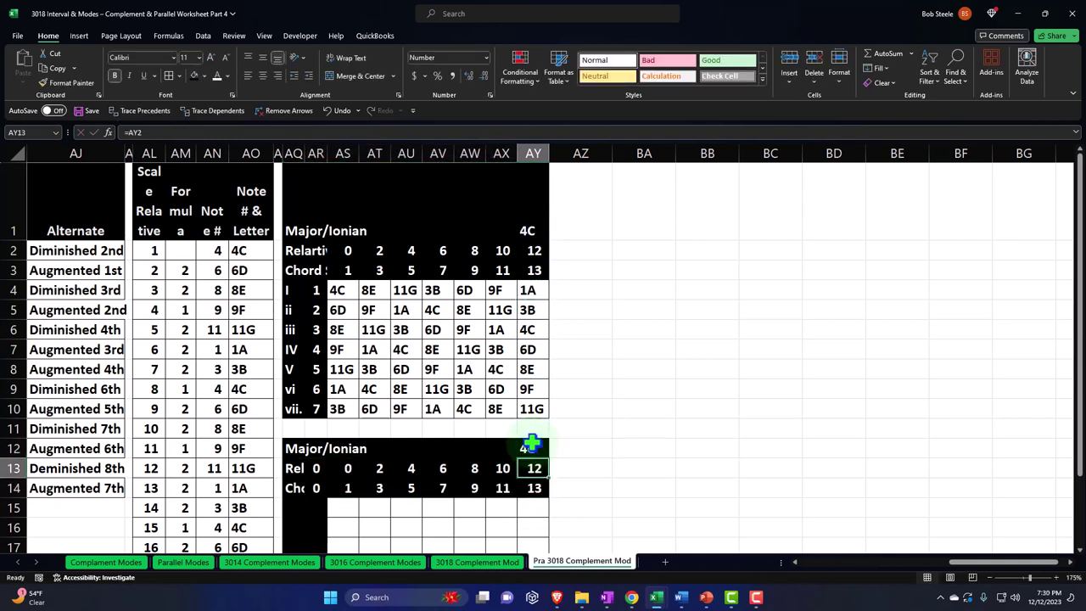
key(Down)
key(Down)
key(Down)
key(Left)
key(Left)
key(Left)
key(Left)
key(Left)
key(Left)
key(Left)
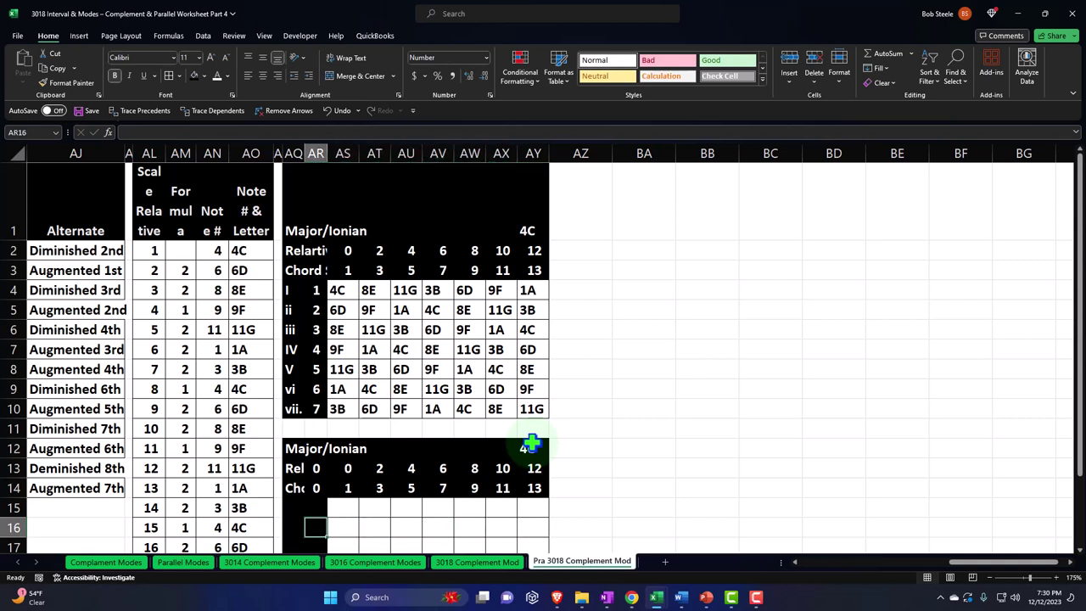
key(Up)
key(Left)
text(=)
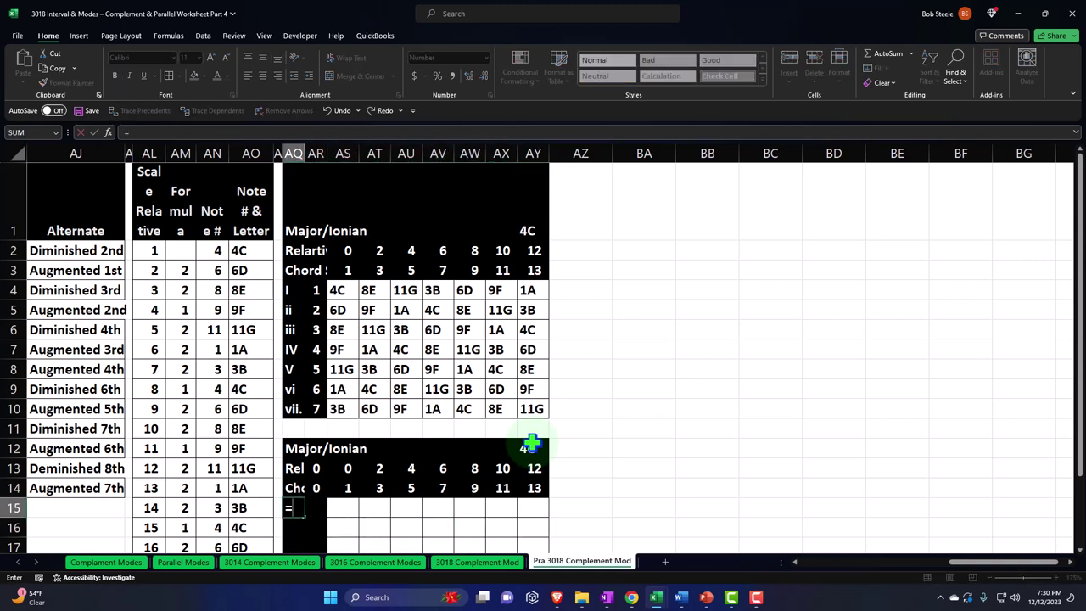
key(Up)
key(Up)
key(Up)
key(Up)
key(Up)
key(Up)
key(BackSpace)
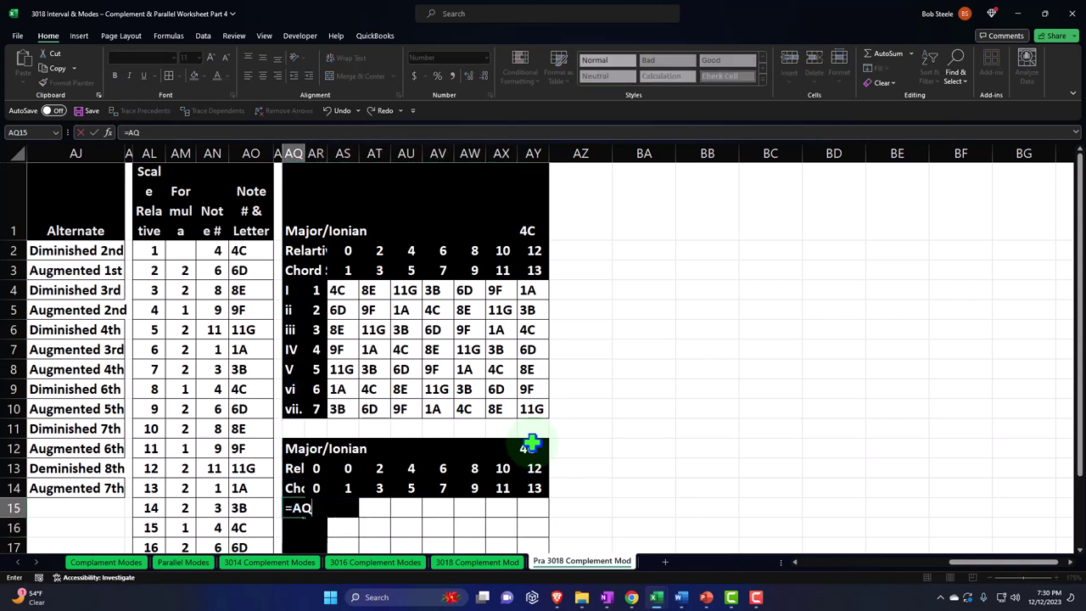
key(Escape)
- Fill the link formulas down through AQ15:AR21 to bring in the first grid's Roman numerals and row numbers
click(438, 447)
scroll(342, 407, down, 1)
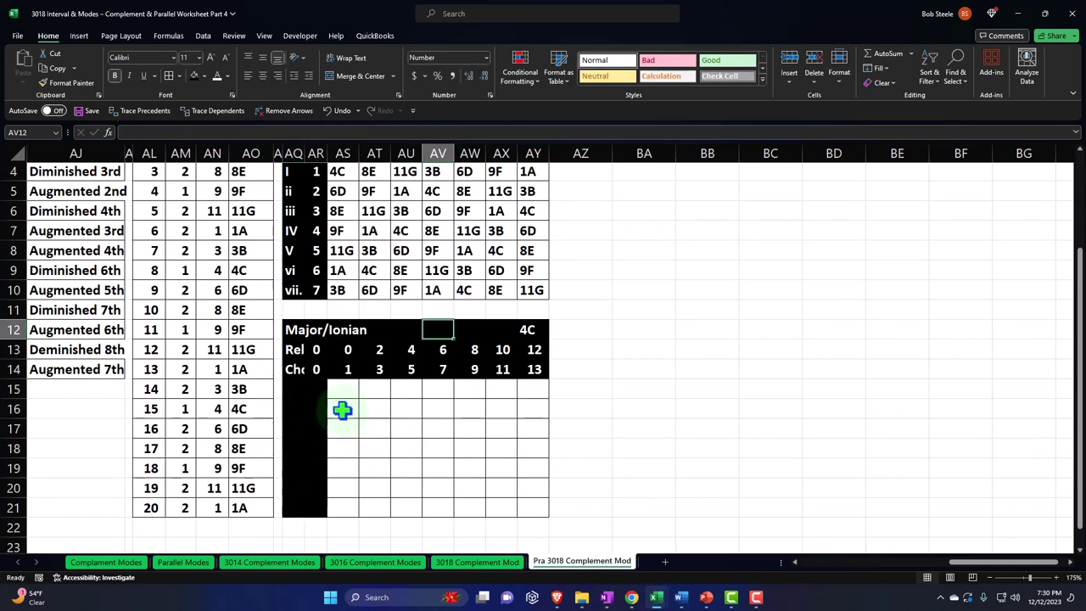
drag(288, 368, 327, 511)
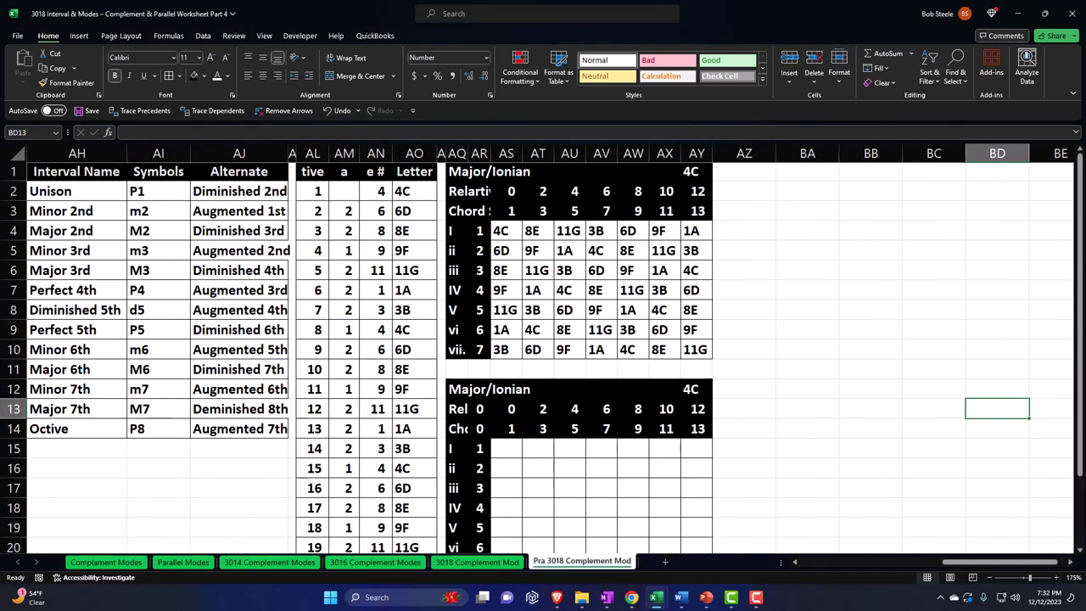
- Review the note and interval tables across row 2, ending at the Interval Distance # & Symbol column AG
click(227, 251)
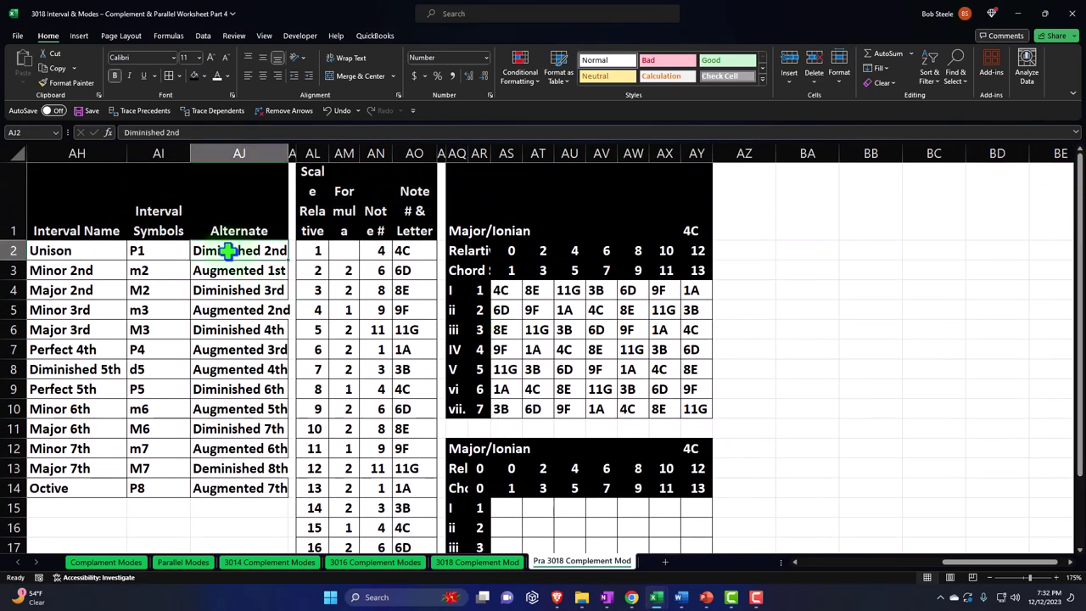
key(ctrl+Left)
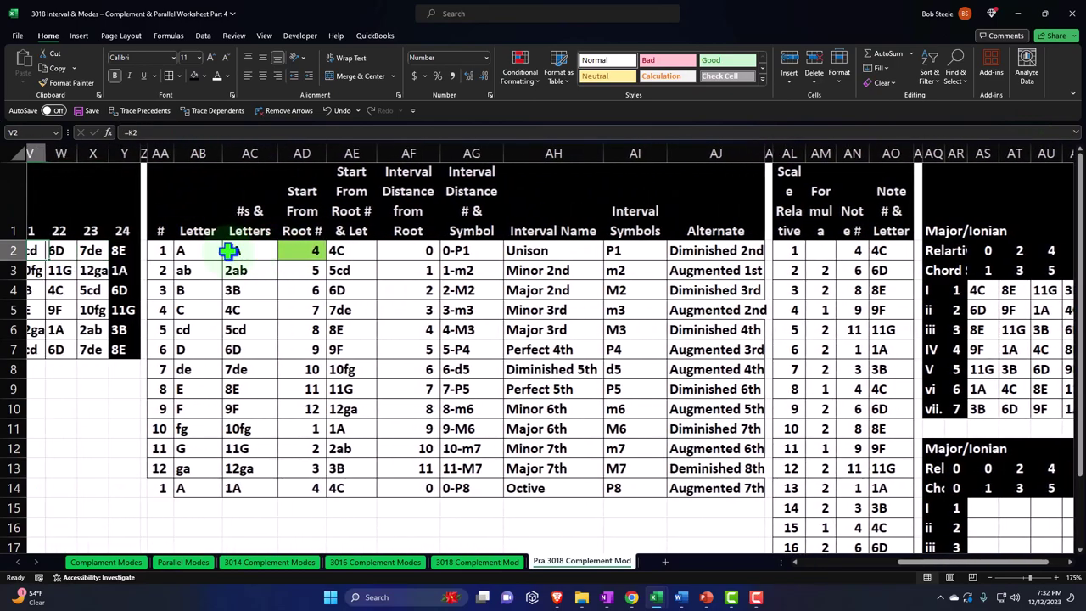
key(ctrl+Left)
key(Right)
key(ctrl+Right)
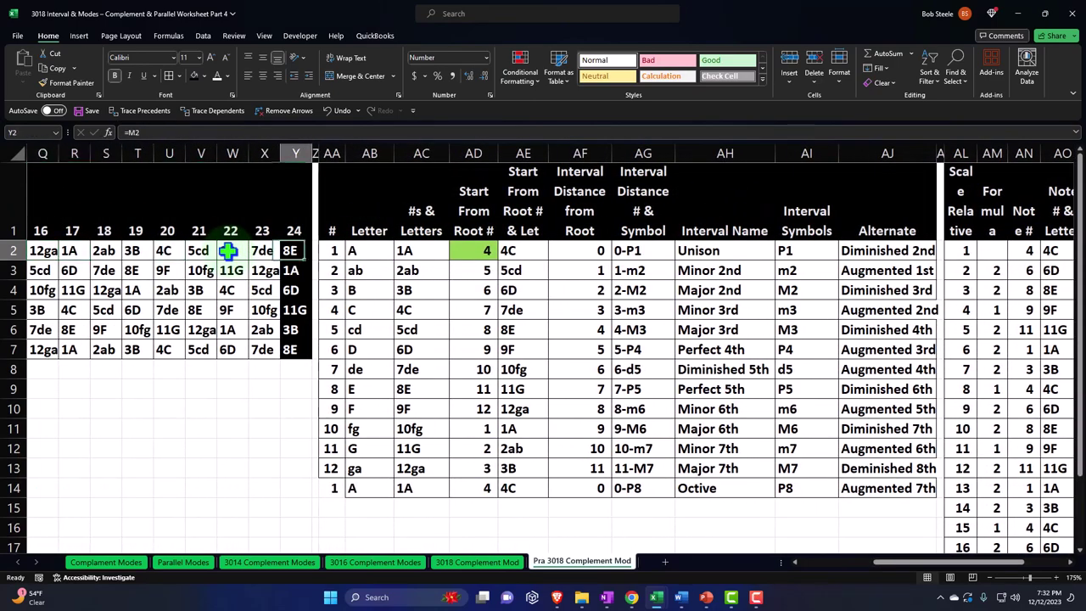
key(ctrl+Right)
key(Right)
key(Right)
key(Right)
key(Right)
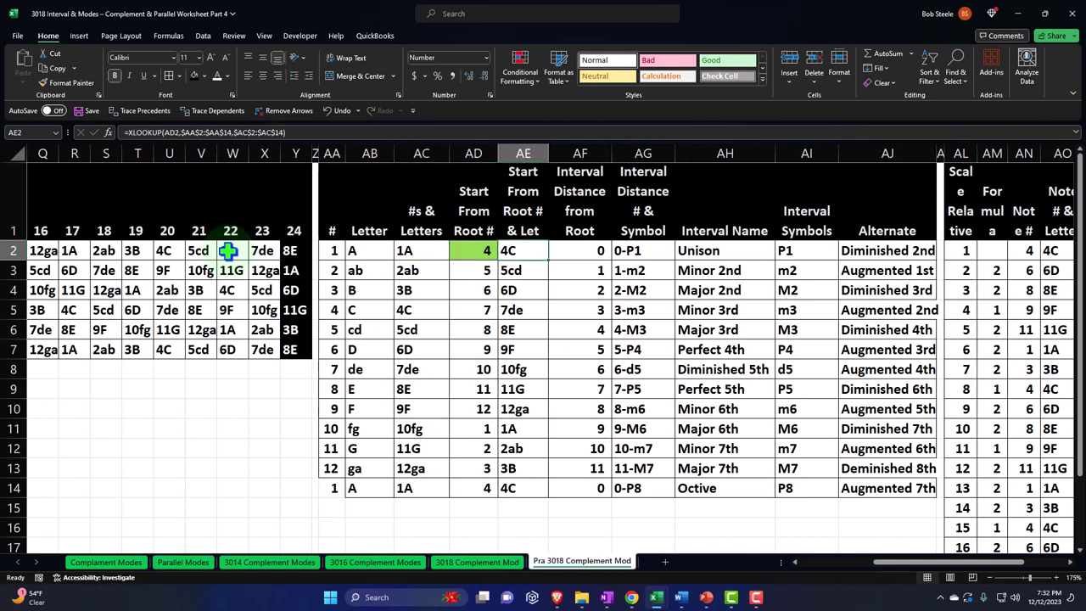
key(Right)
key(Right)
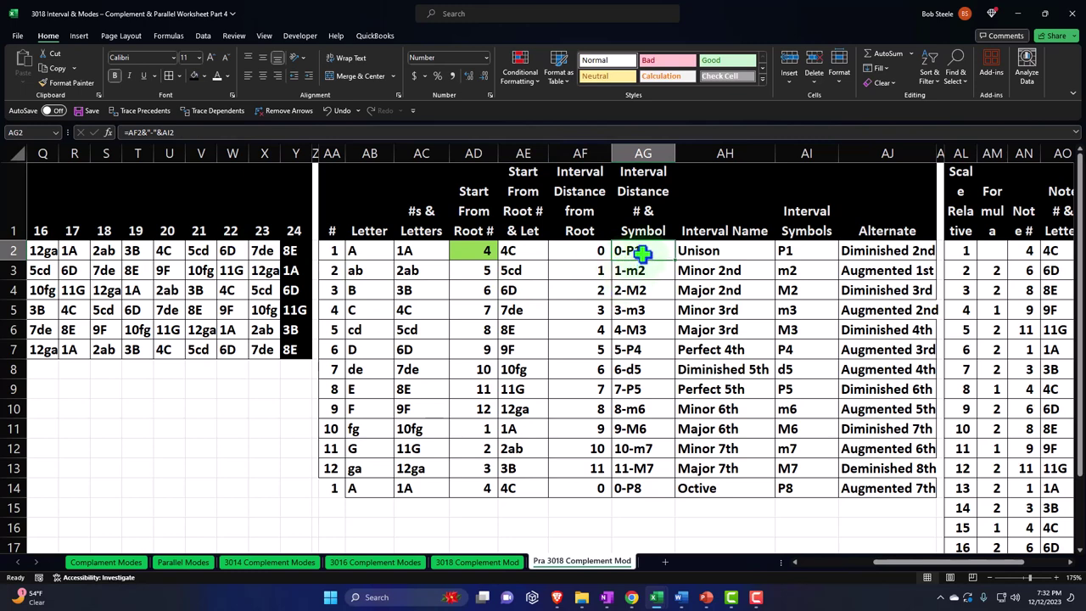
- Examine the interval symbol formula in AG5 and the first chord grid's lookup formula in AS4
click(628, 303)
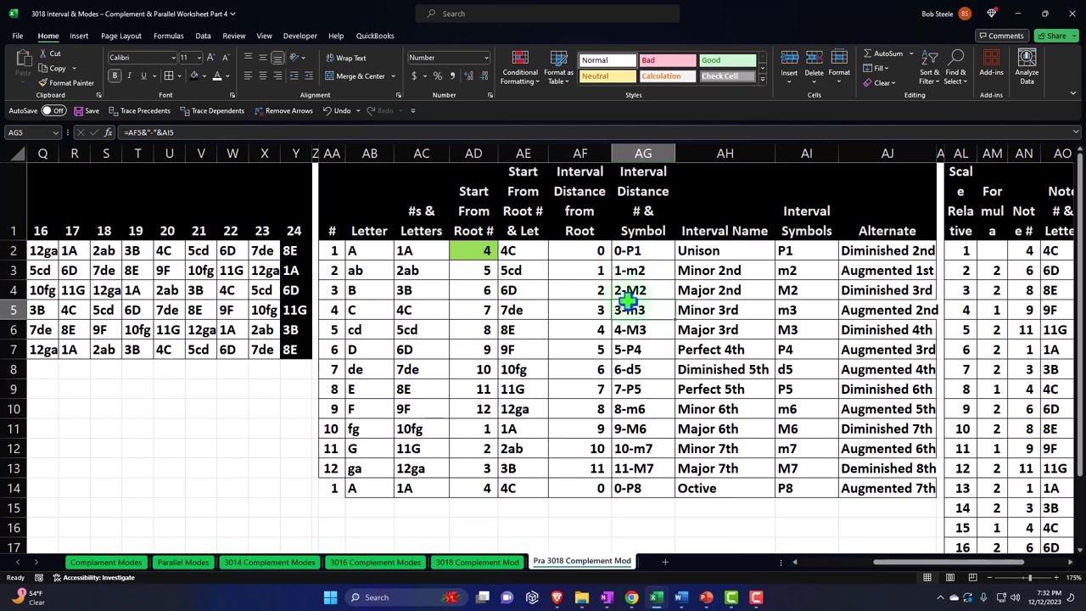
key(Right)
key(Right)
key(Right)
key(Right)
key(Right)
key(Right)
key(Right)
key(Right)
key(Right)
key(Right)
key(Right)
key(Right)
key(Right)
key(Right)
key(Right)
key(Right)
key(Right)
key(Right)
key(Right)
key(Right)
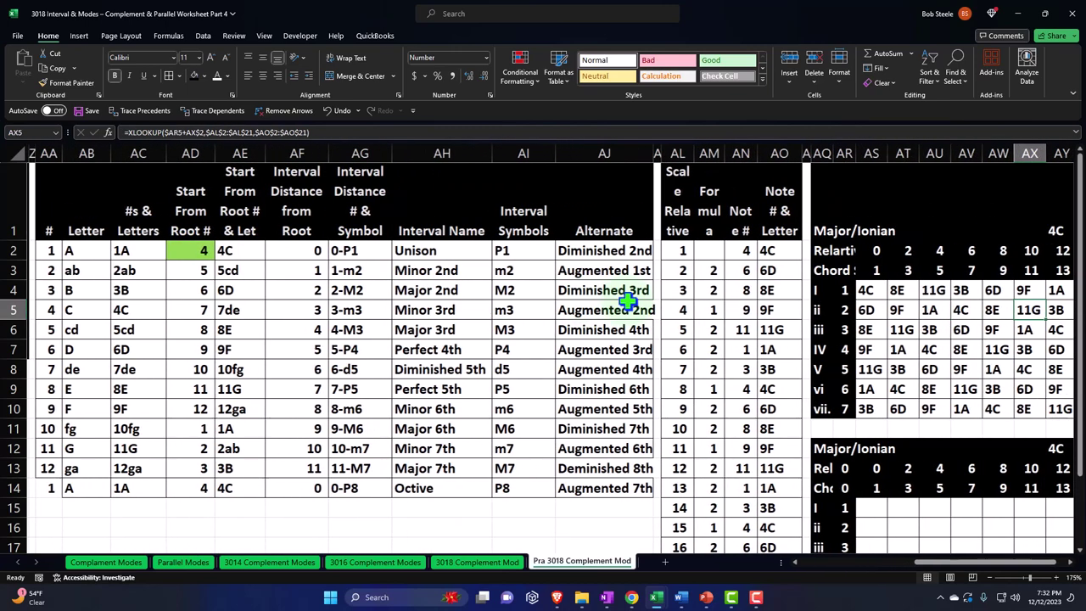
key(Right)
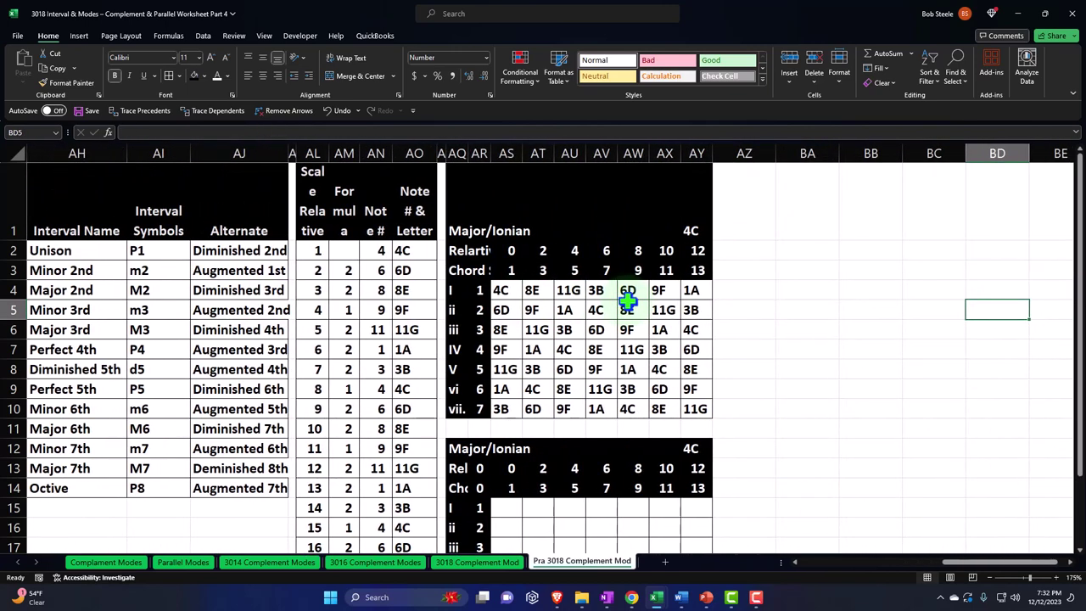
click(502, 292)
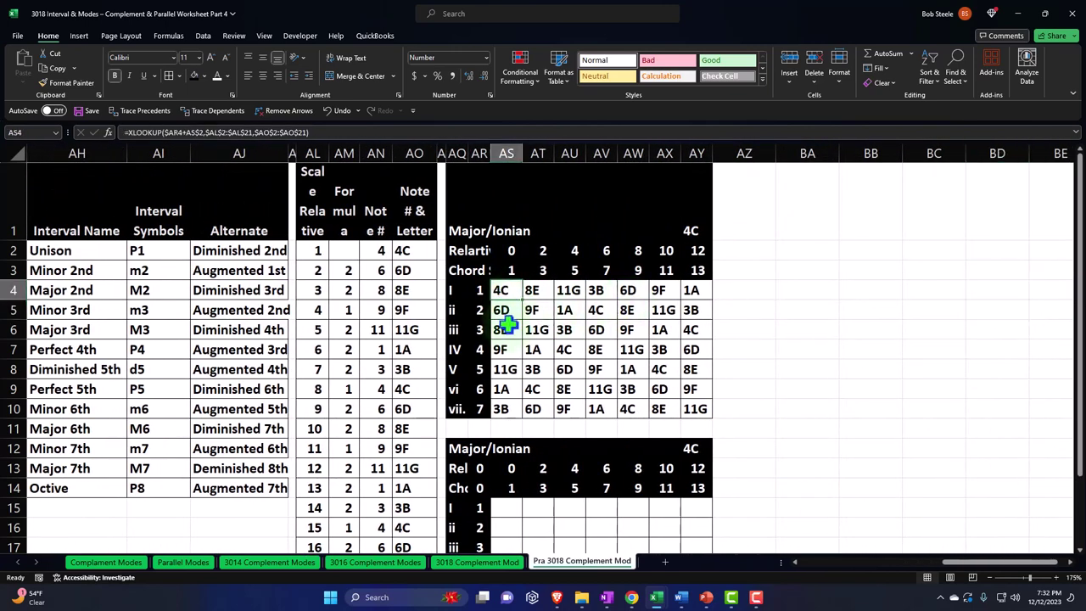
- Begin an XLOOKUP formula in AS15 of the second grid with AS4 as the lookup value
click(505, 510)
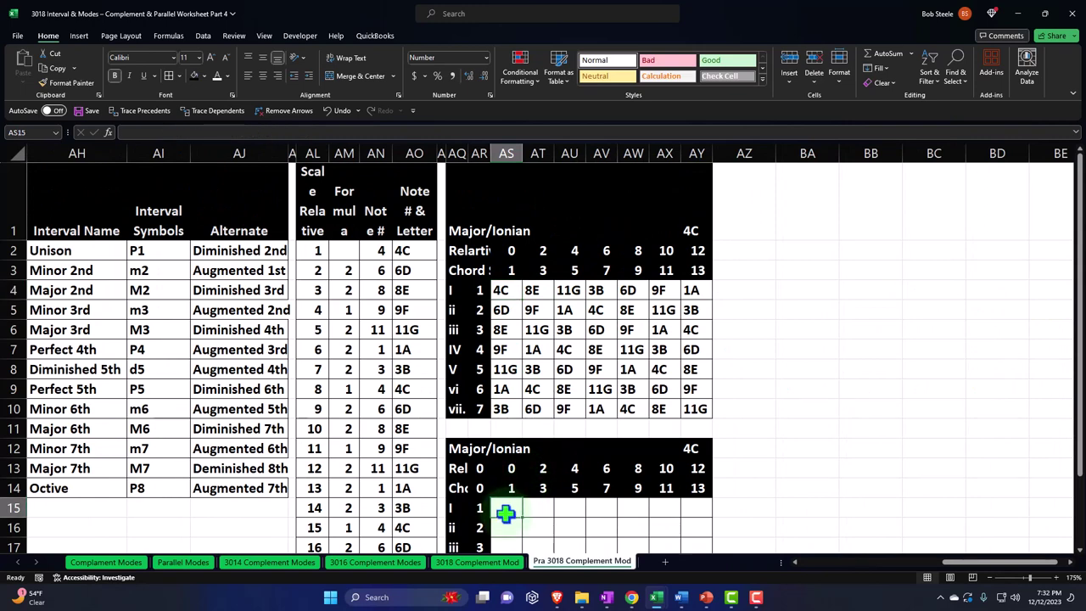
text(=)
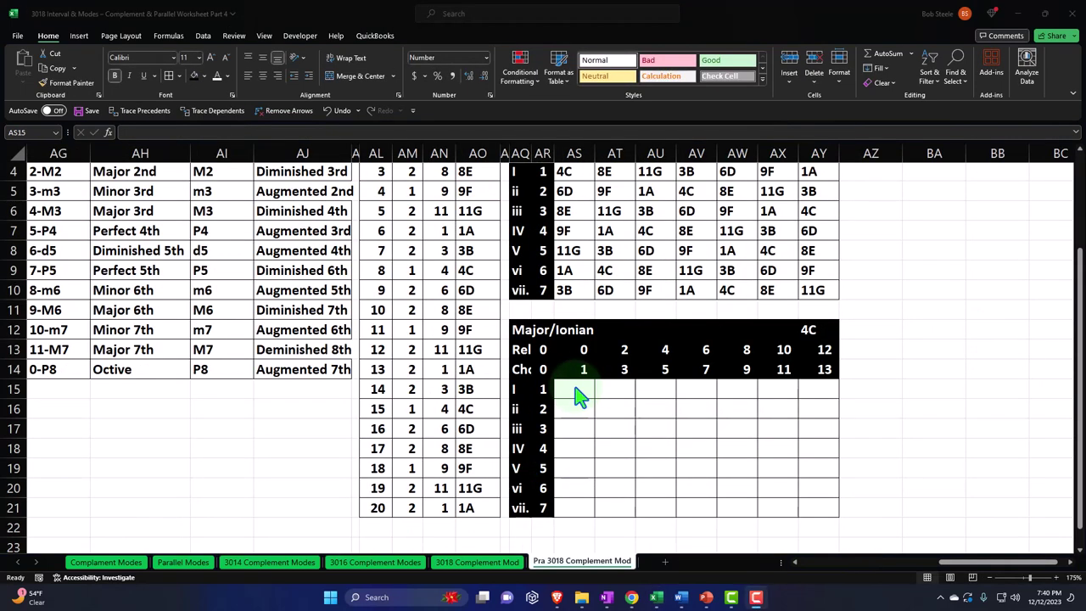
text(=)
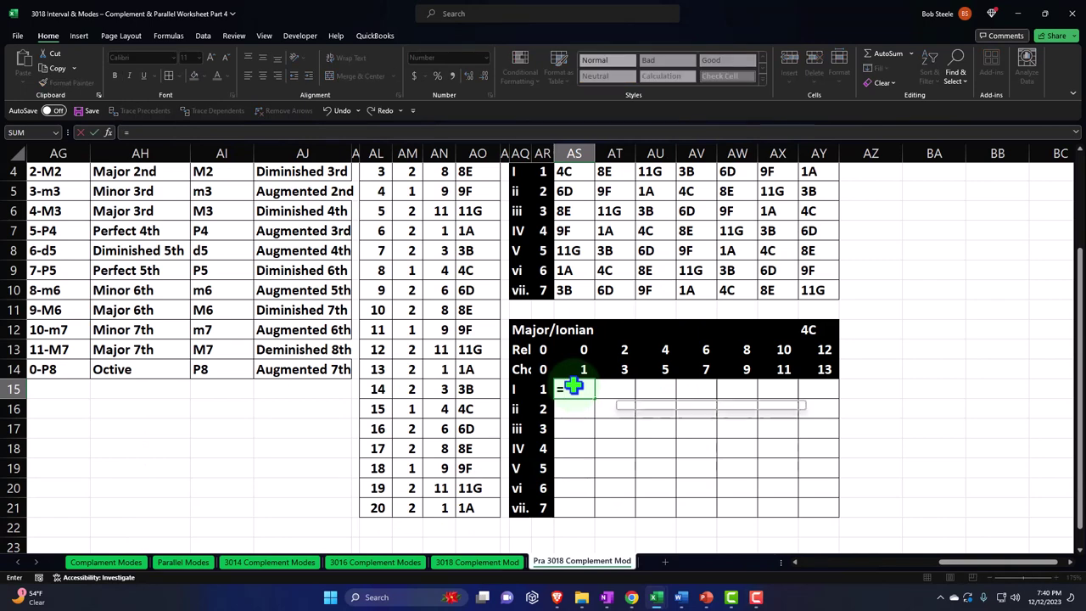
text(xloo)
key(Tab)
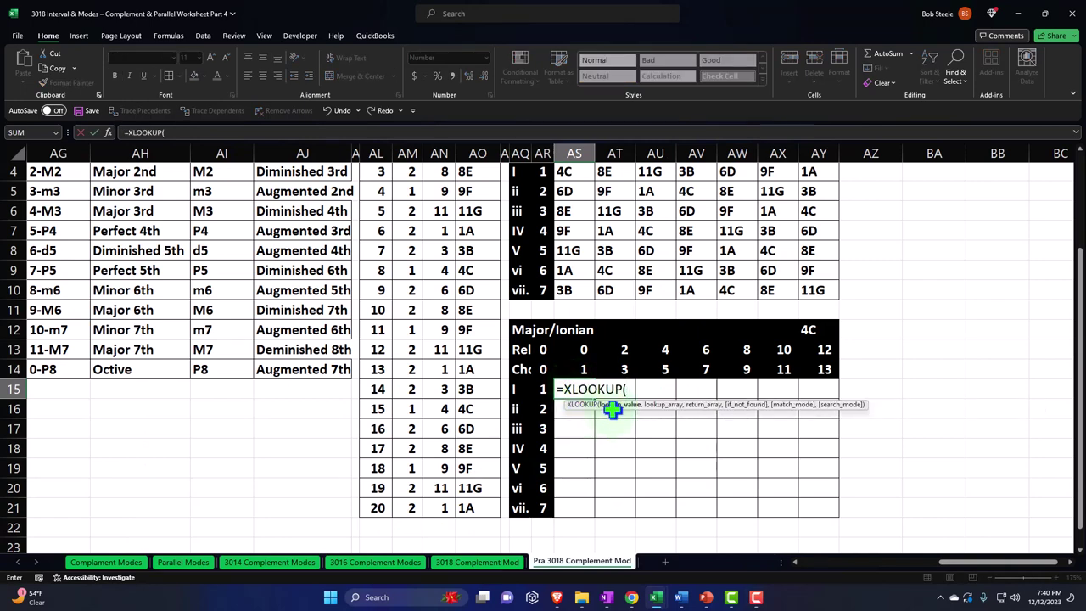
click(565, 173)
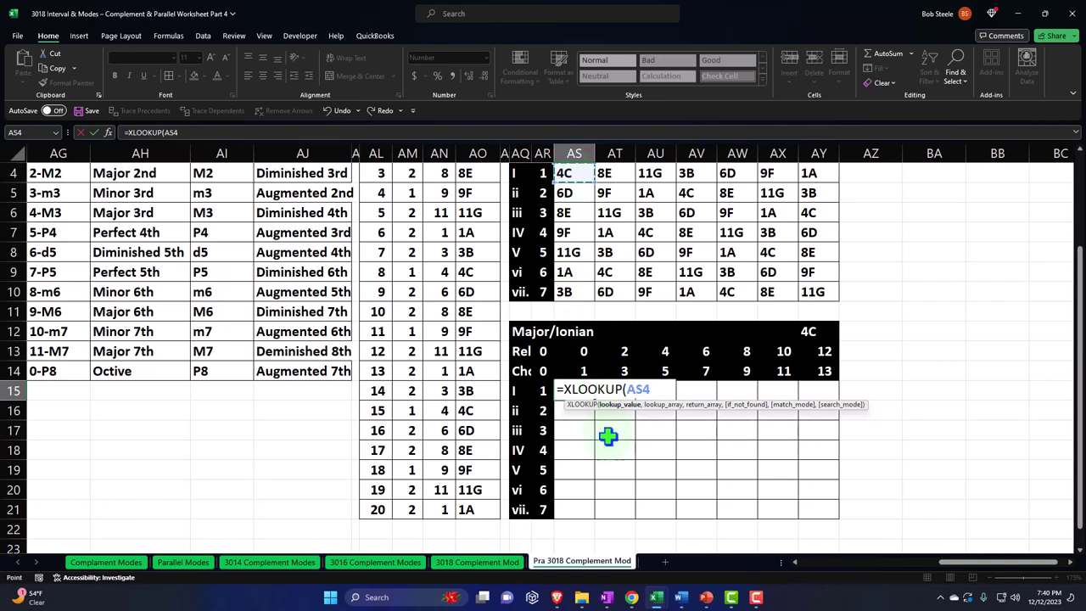
text(,)
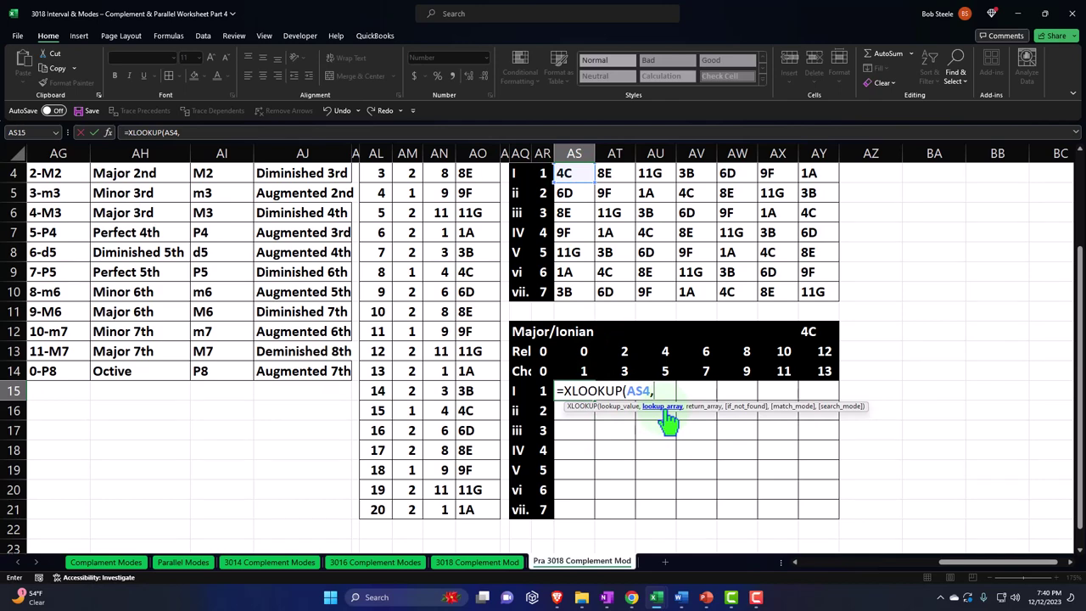
- Set the XLOOKUP's lookup array to the Start From Root # & Letter range AE2:AE14
click(362, 208)
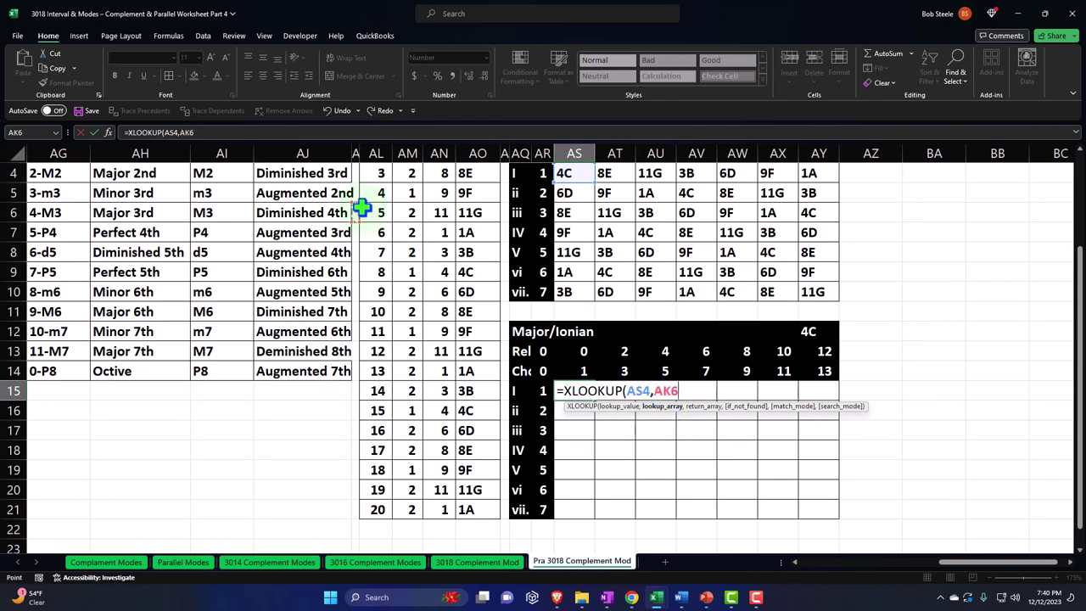
key(Left)
key(Left)
key(Left)
key(Left)
key(Left)
key(Left)
key(Left)
key(Left)
key(Left)
key(Left)
key(Left)
key(Left)
key(Up)
key(Up)
key(Up)
key(Up)
key(Up)
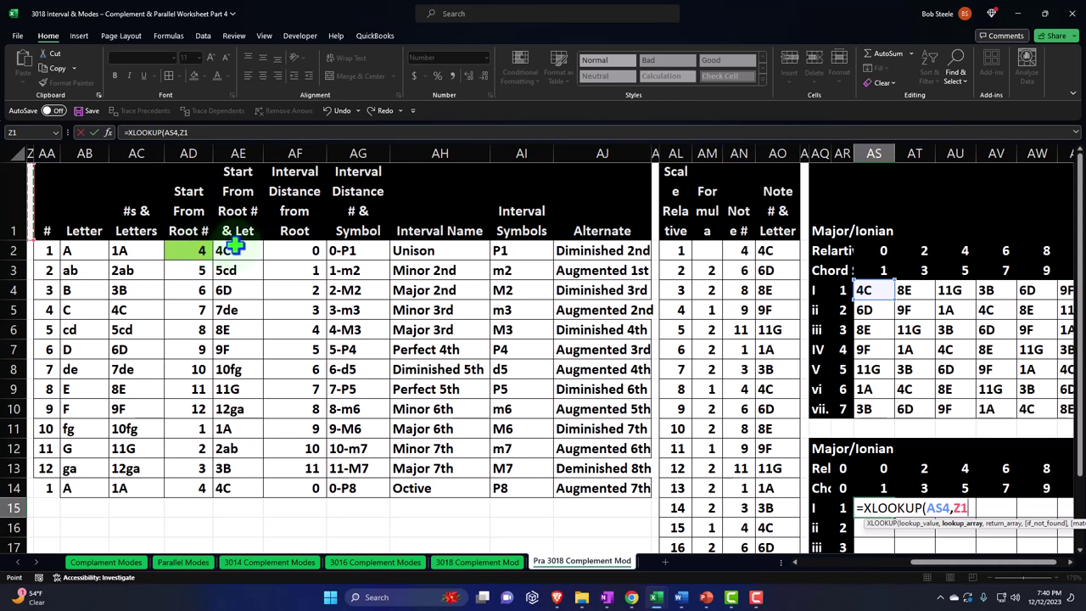
drag(235, 245, 232, 489)
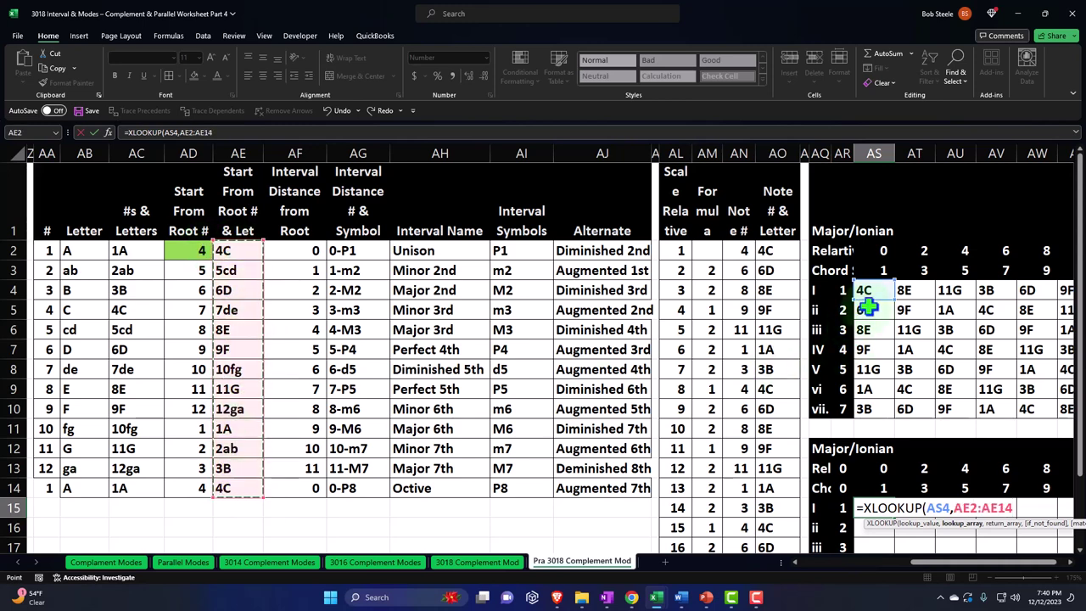
text(,)
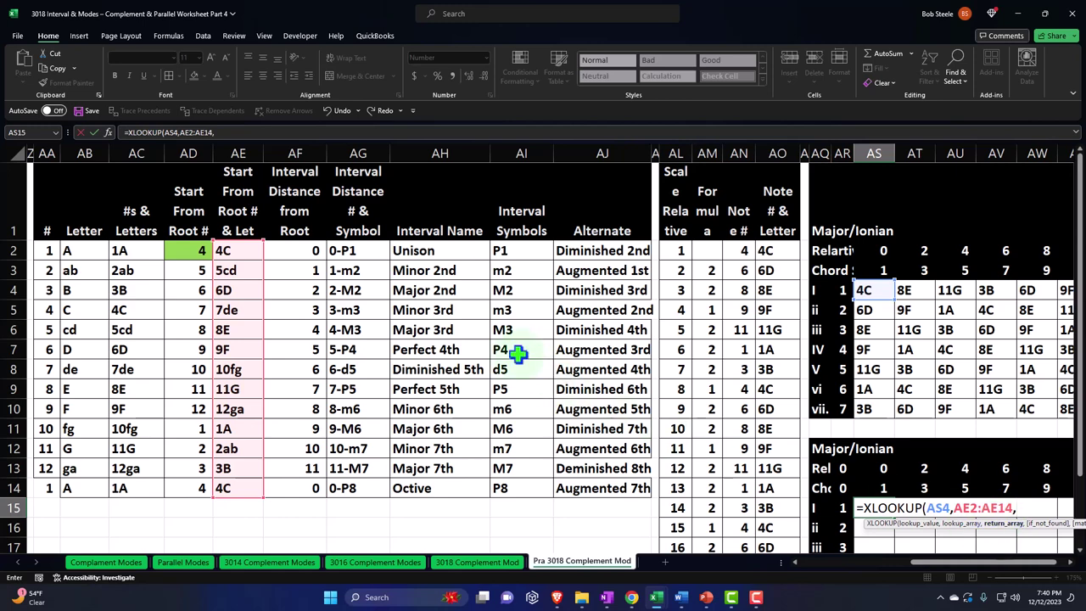
- Use the Interval Distance # & Symbol range AG2:AG14 as the return array and complete the XLOOKUP formula in AS15
click(360, 253)
key(ctrl+shift+Down)
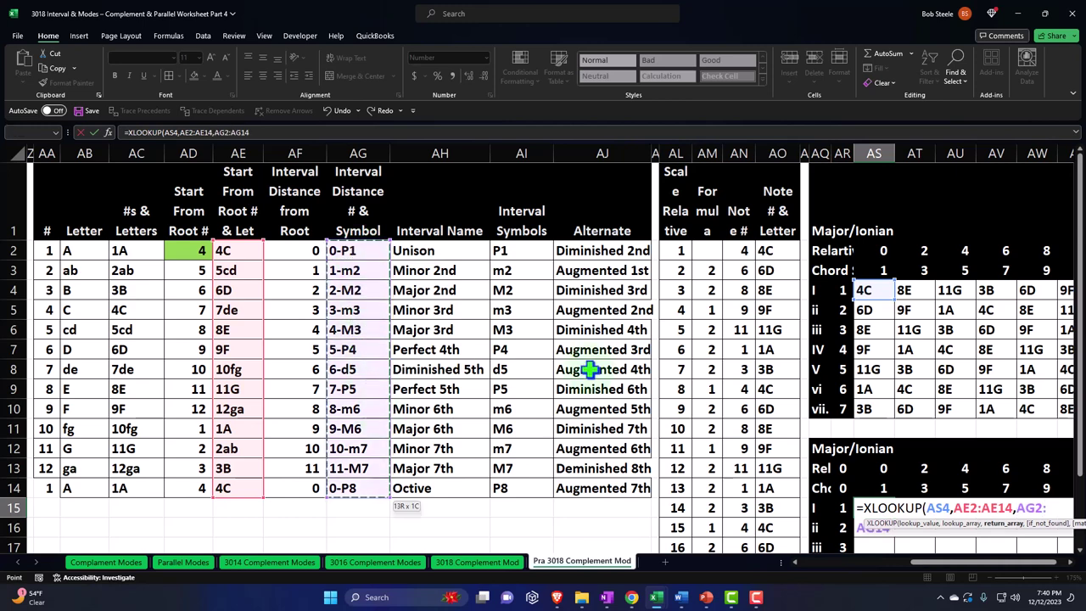
scroll(984, 573, right, 1)
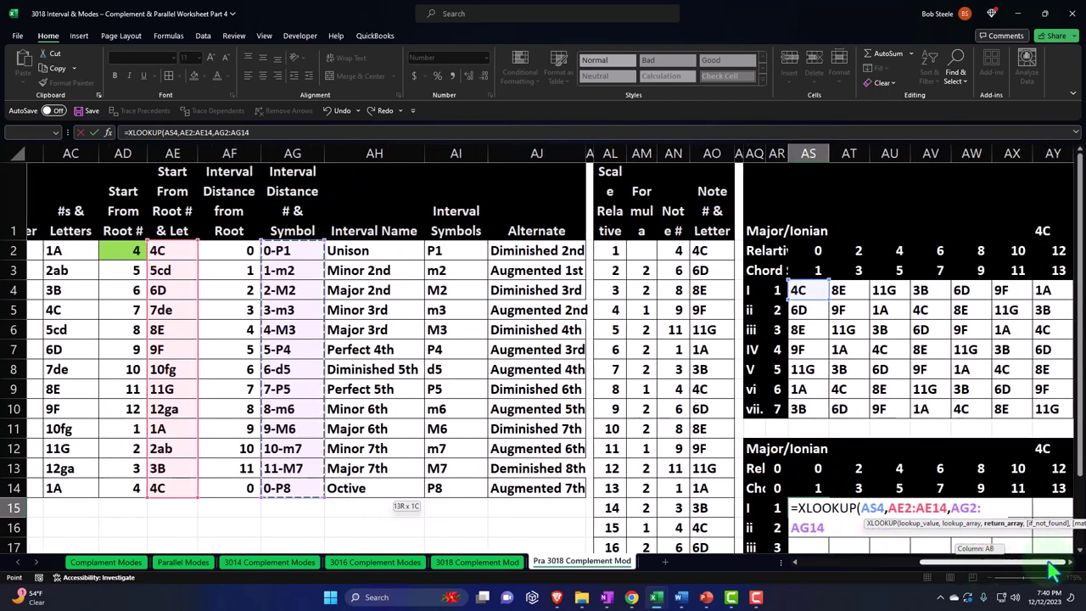
scroll(1018, 443, down, 1)
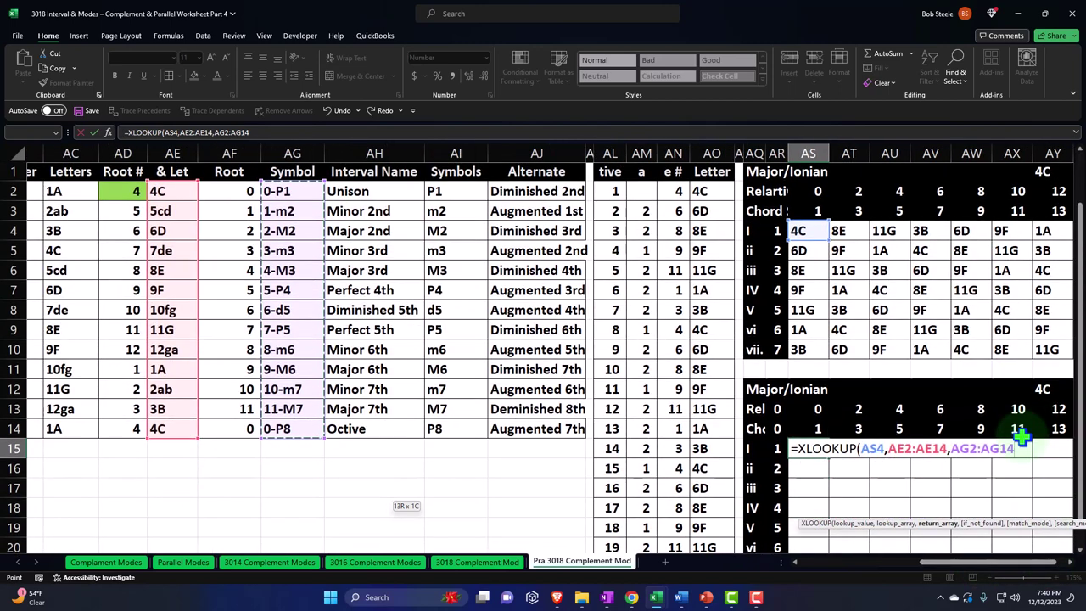
key(Return)
click(816, 450)
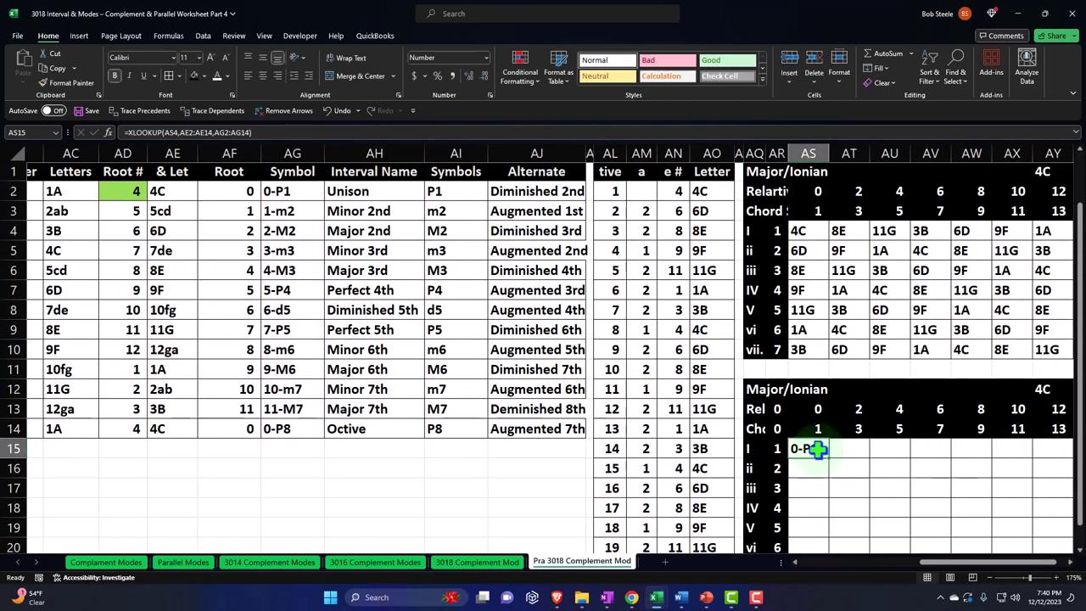
- Examine the chord step numbers in row 3 of the first Major/Ionian grid, cell by cell from AS3 to AV3
key(Right)
key(Right)
key(Right)
key(Right)
key(Right)
key(Right)
key(Right)
key(Right)
key(Right)
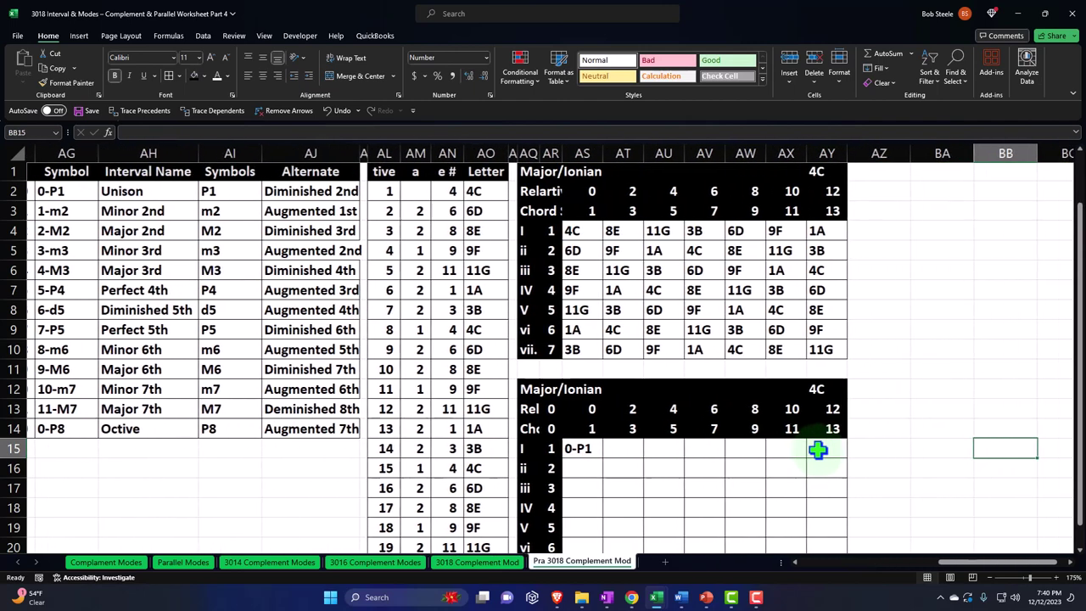
key(Right)
drag(519, 211, 772, 211)
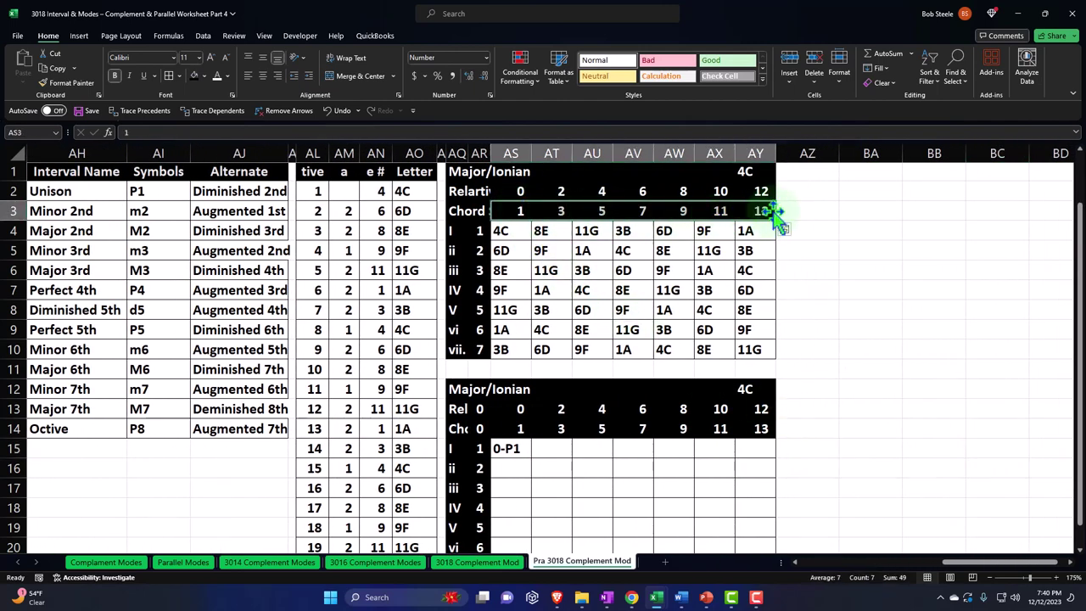
click(522, 210)
click(560, 211)
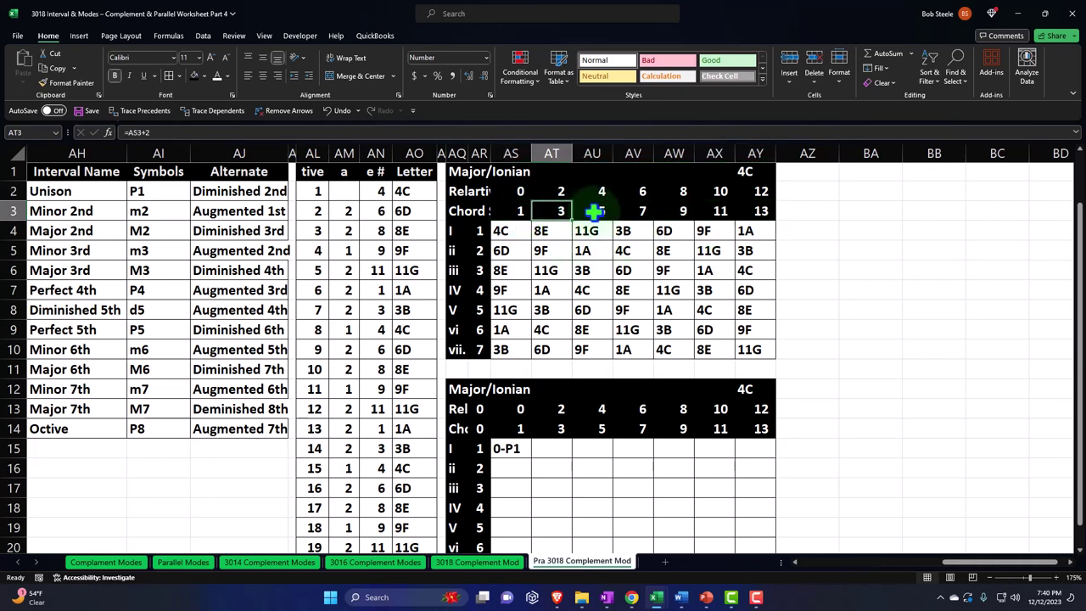
click(598, 211)
click(638, 211)
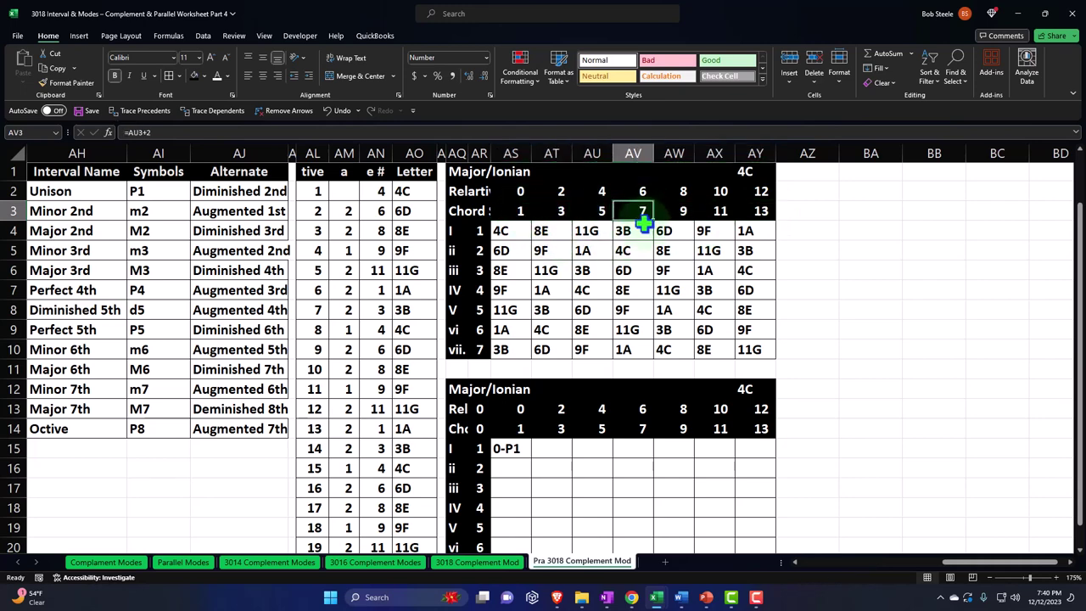
- Make the lookup array in the AS15 XLOOKUP formula an absolute reference, $AE$2:$AE$14
click(509, 450)
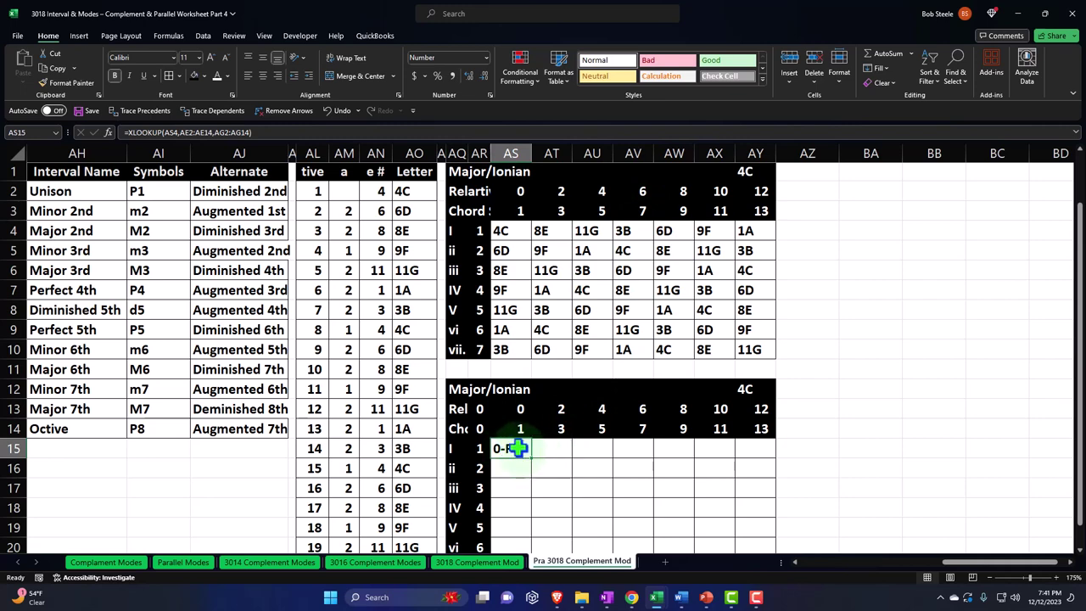
double_click(516, 448)
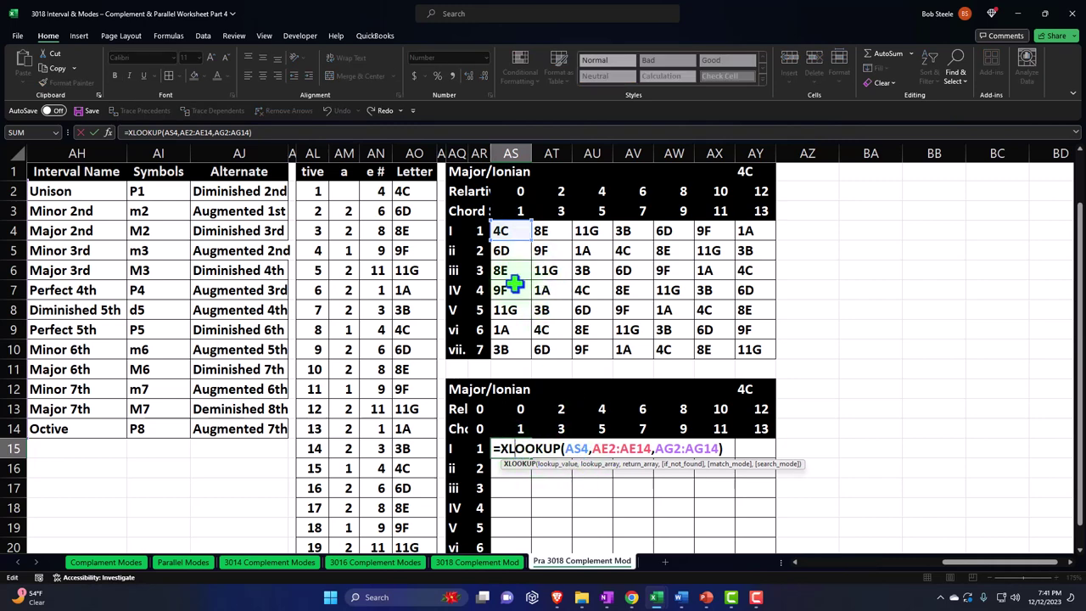
click(609, 448)
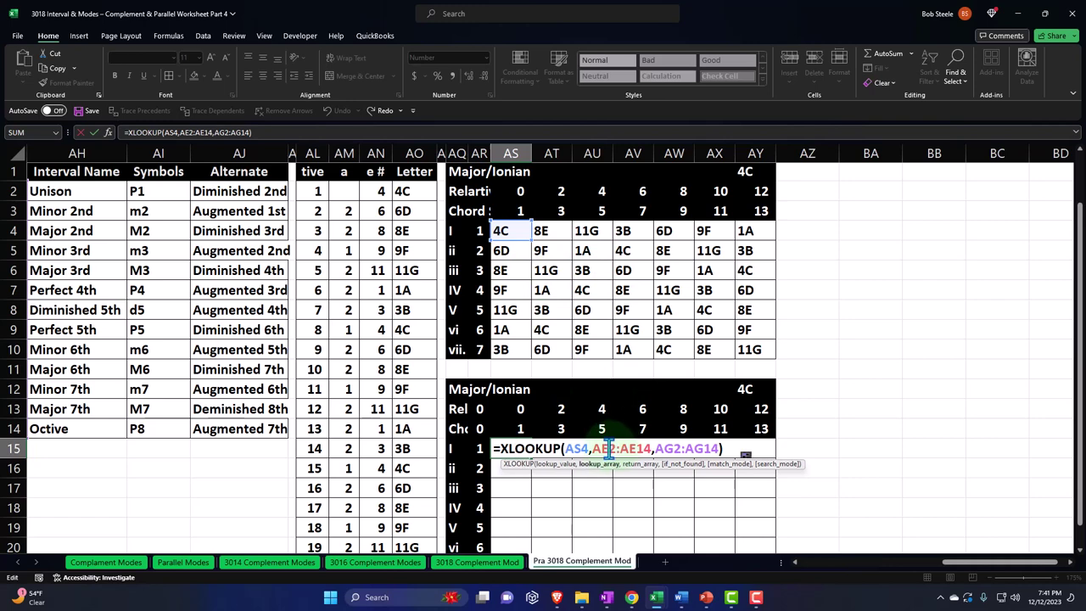
key(F4)
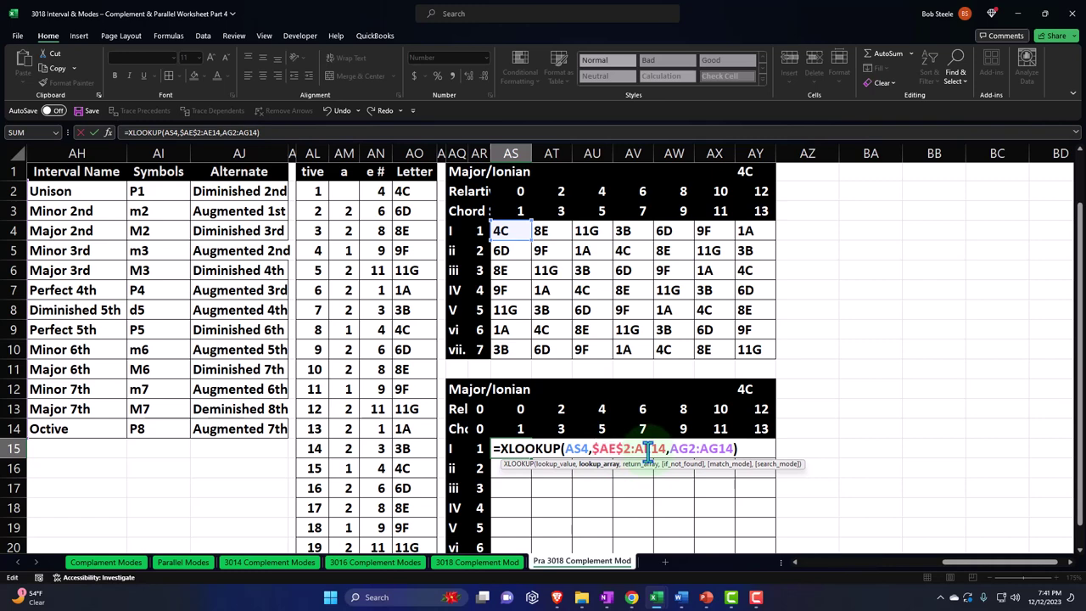
click(647, 448)
key(F4)
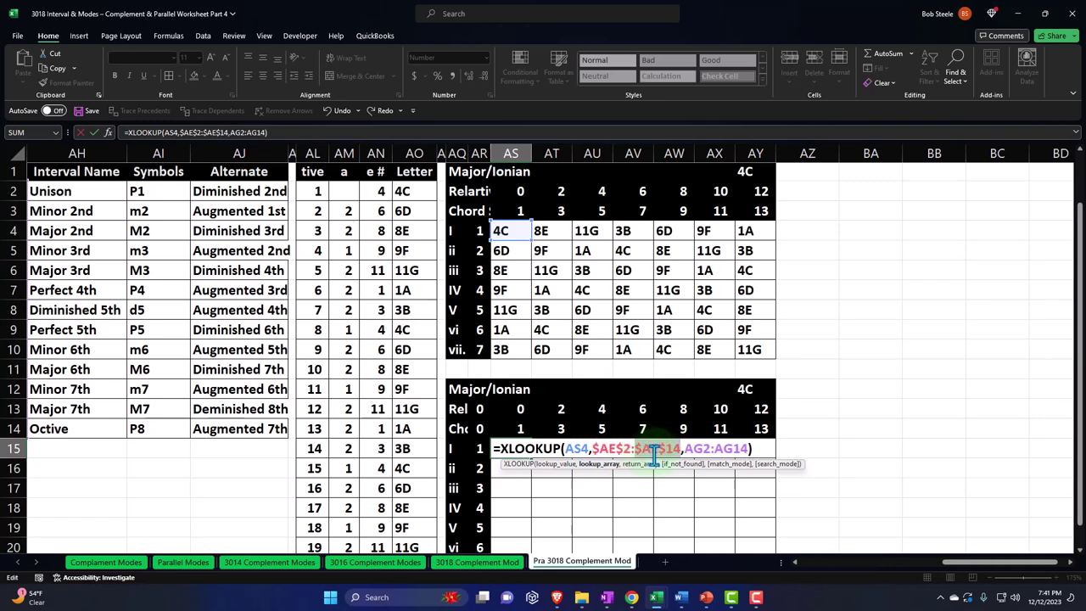
- Make the return array in the AS15 XLOOKUP absolute as $AG$2:$AG$14 and commit the formula
click(701, 450)
key(F4)
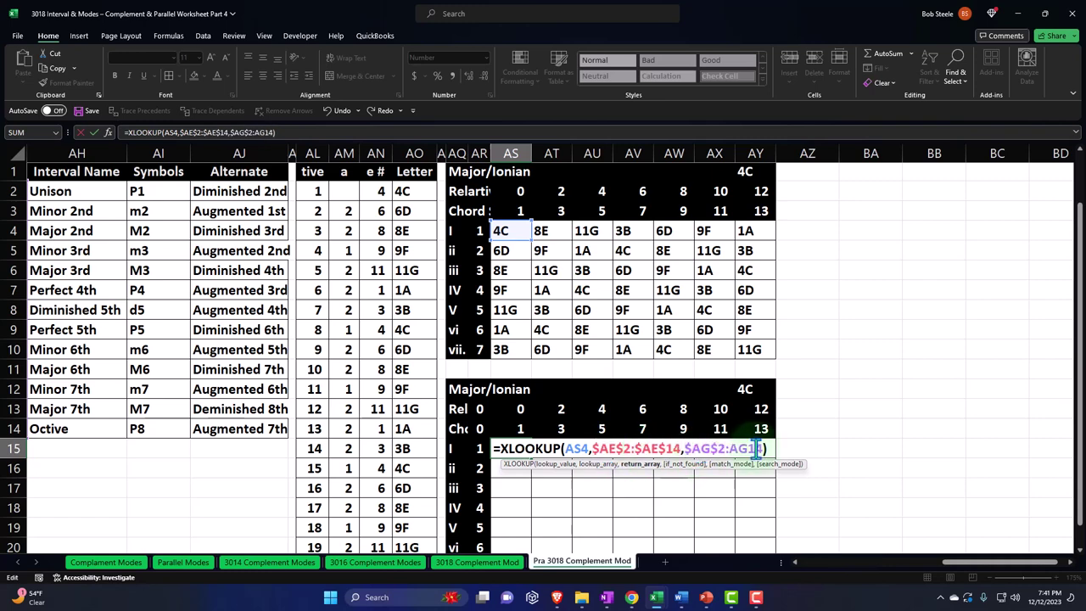
click(755, 449)
key(F4)
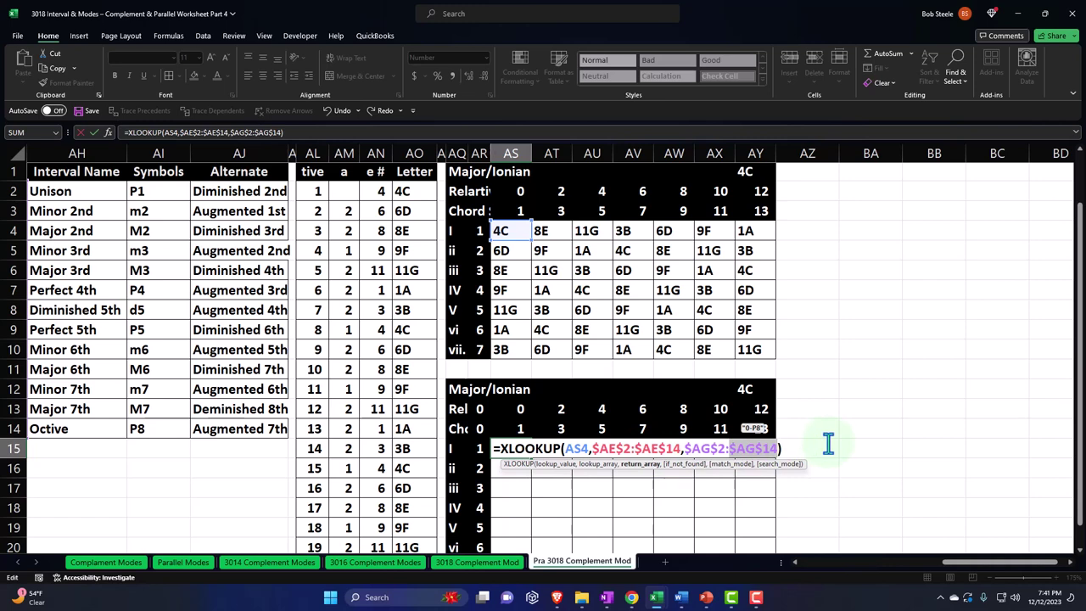
key(Return)
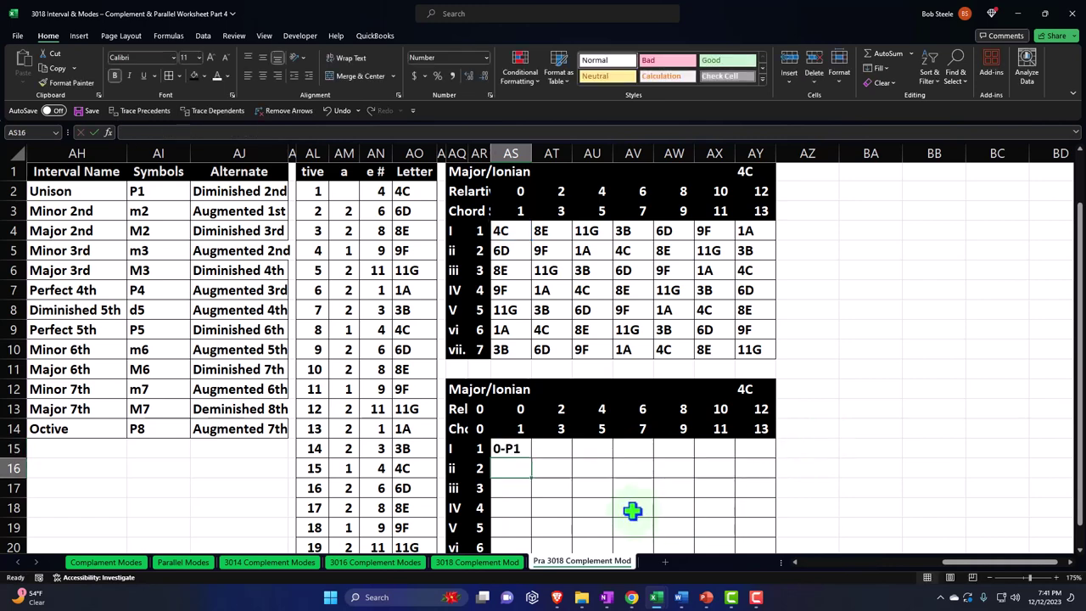
- Fill the AS15 formula across row 15 to AY15 and check its intervals against the chord steps in row 3
click(514, 452)
drag(530, 458, 766, 455)
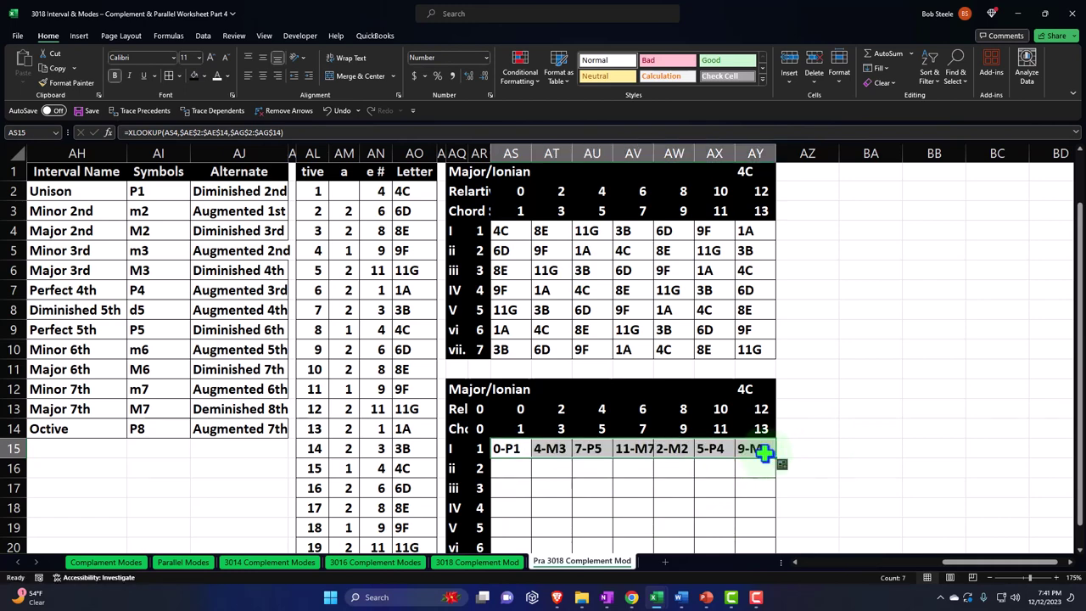
click(556, 455)
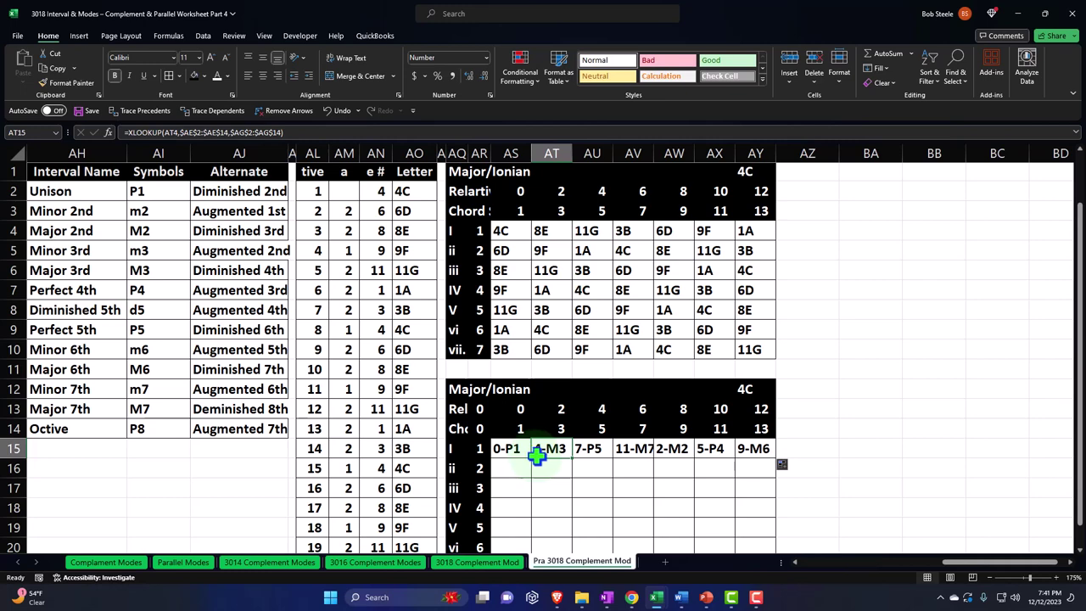
click(588, 452)
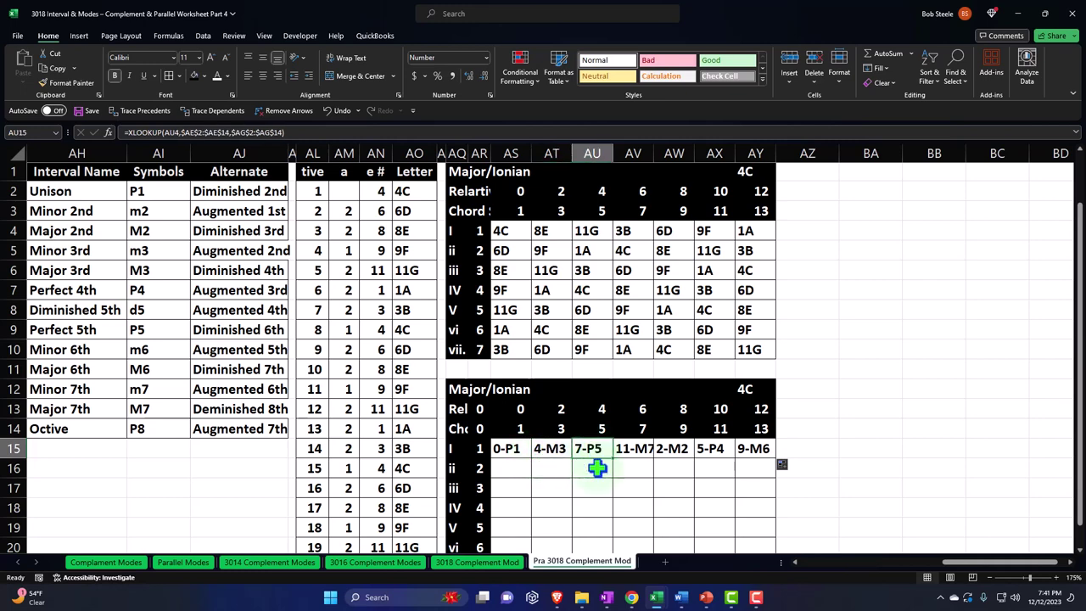
click(607, 214)
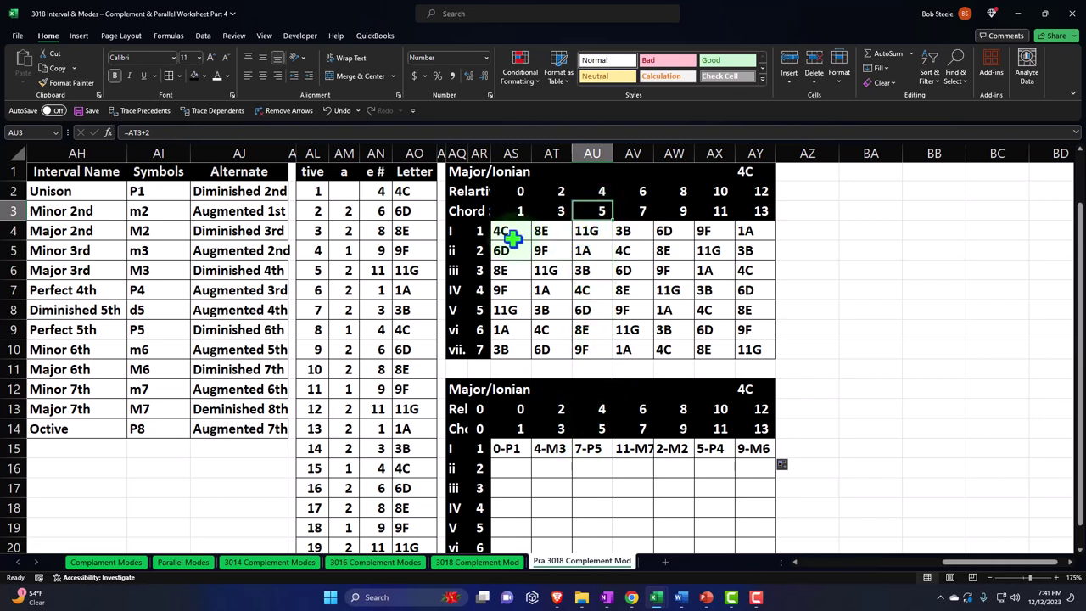
click(634, 449)
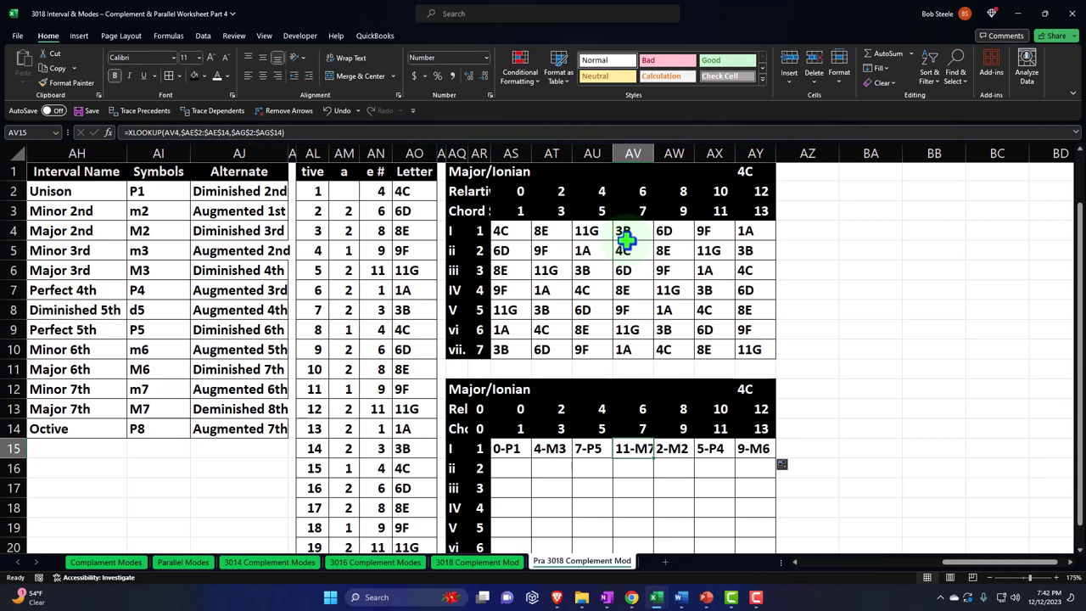
- Fill the row 15 formulas AS15:AY15 down through row 21 of the second Major/Ionian grid
scroll(584, 439, down, 1)
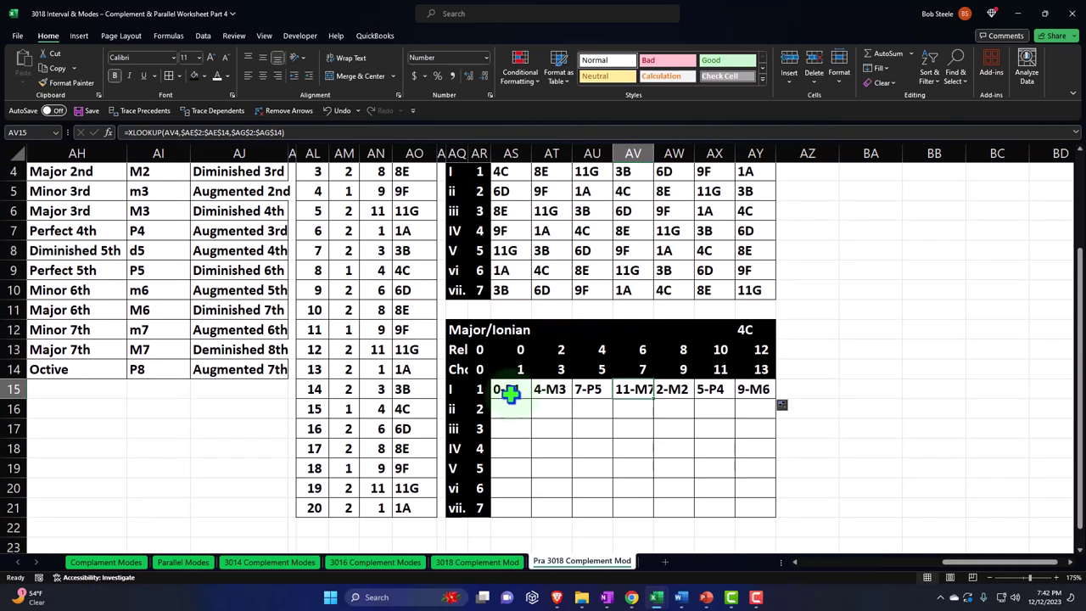
drag(508, 393, 778, 515)
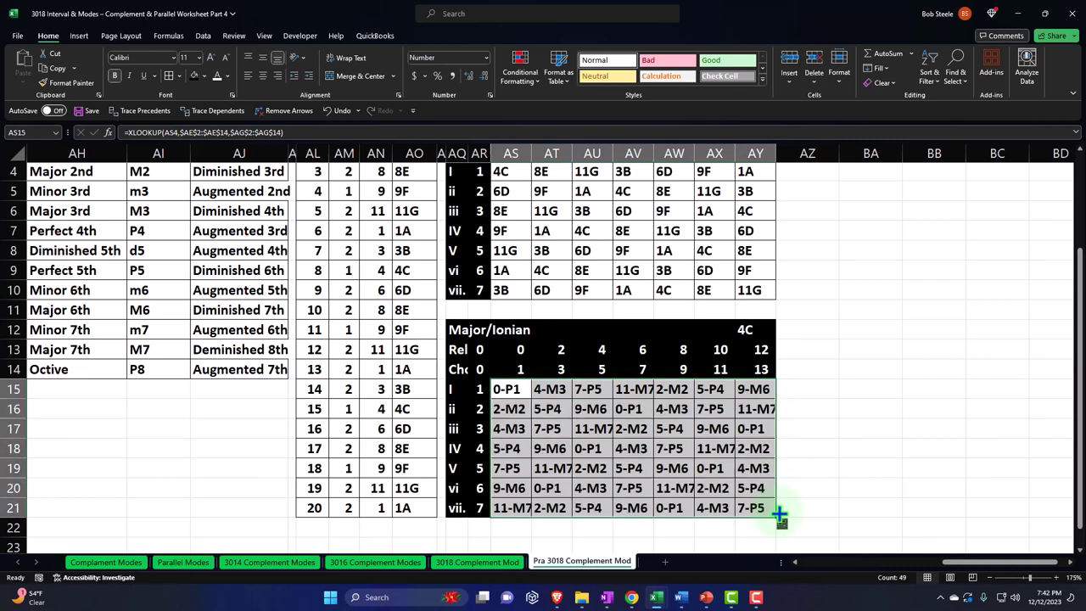
click(507, 411)
scroll(515, 449, up, 1)
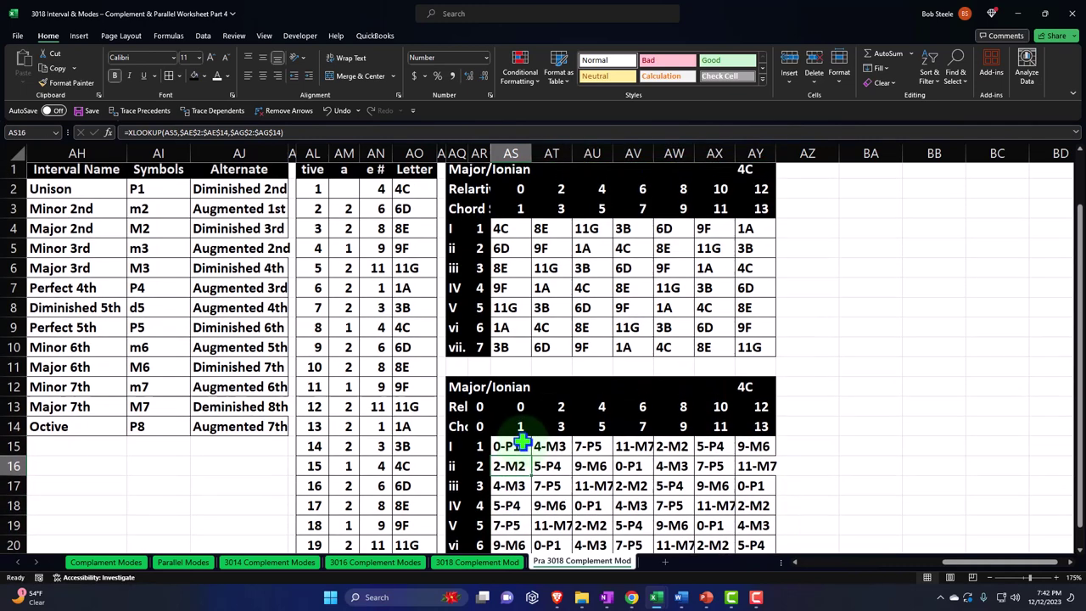
- Compare the ii chord's root note in AS5 with its interval in AS16 and the chord steps in row 3
click(509, 250)
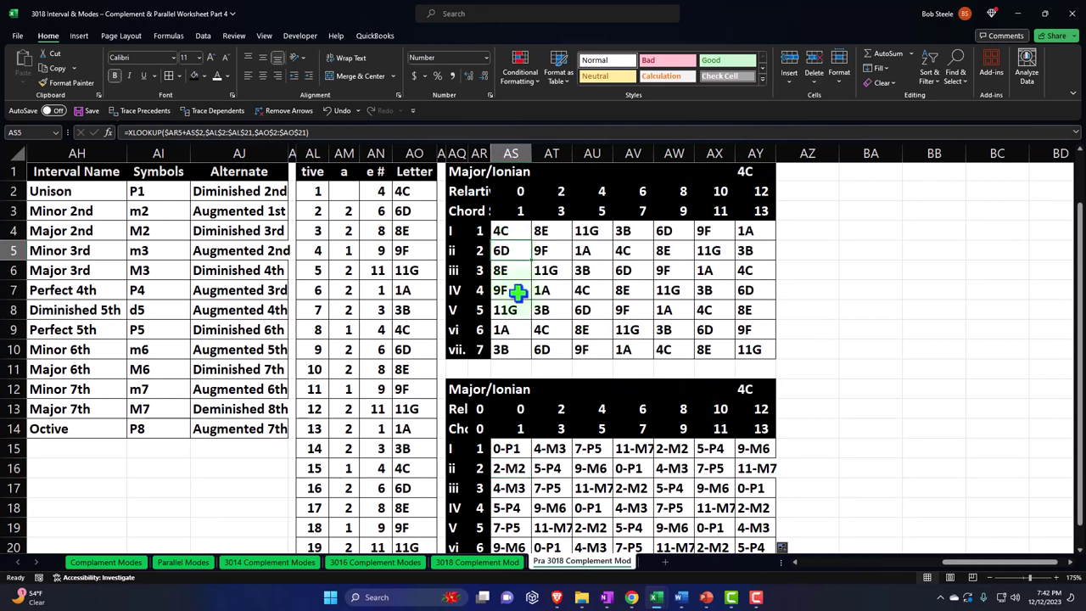
click(514, 210)
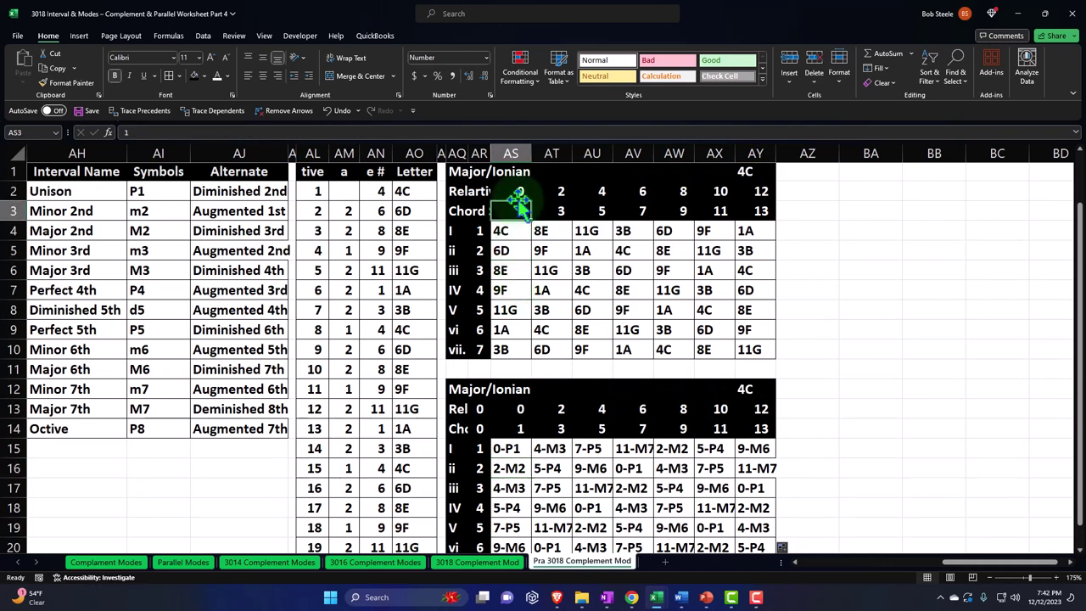
key(Right)
key(Right)
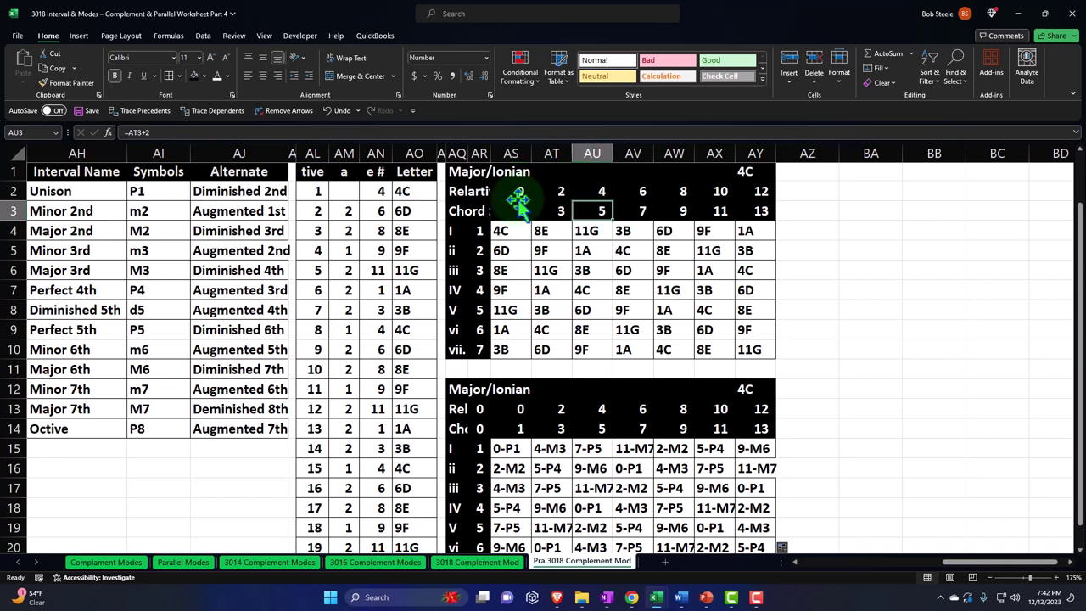
click(509, 250)
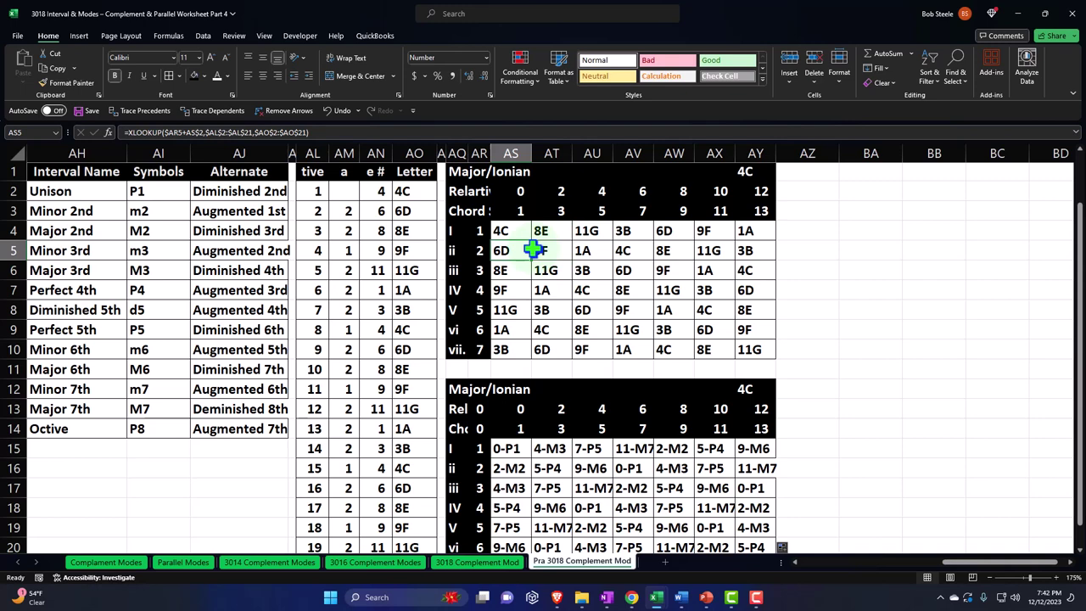
click(514, 468)
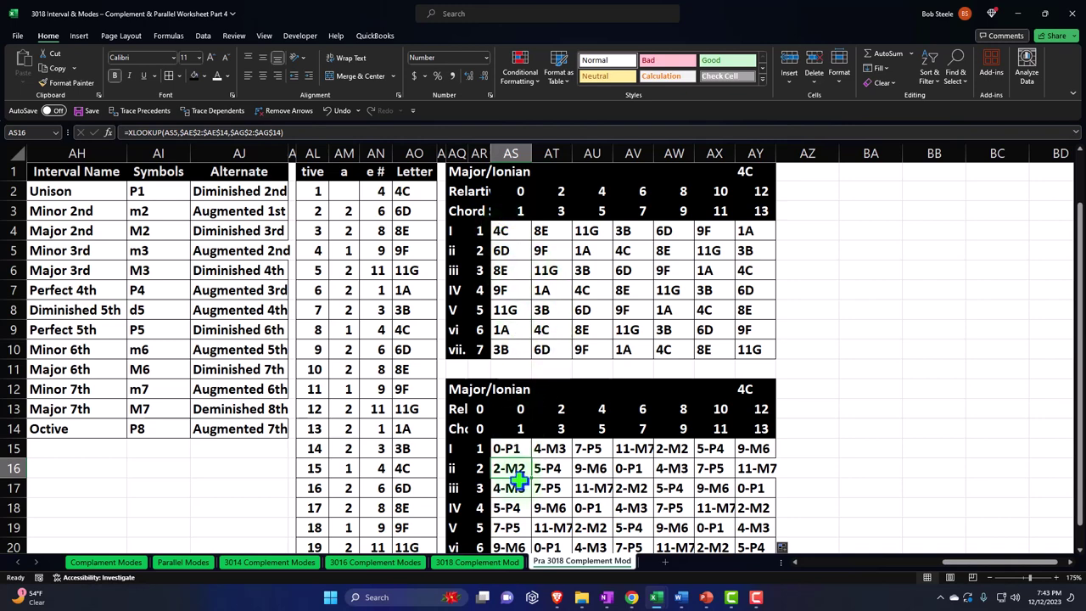
scroll(519, 480, down, 1)
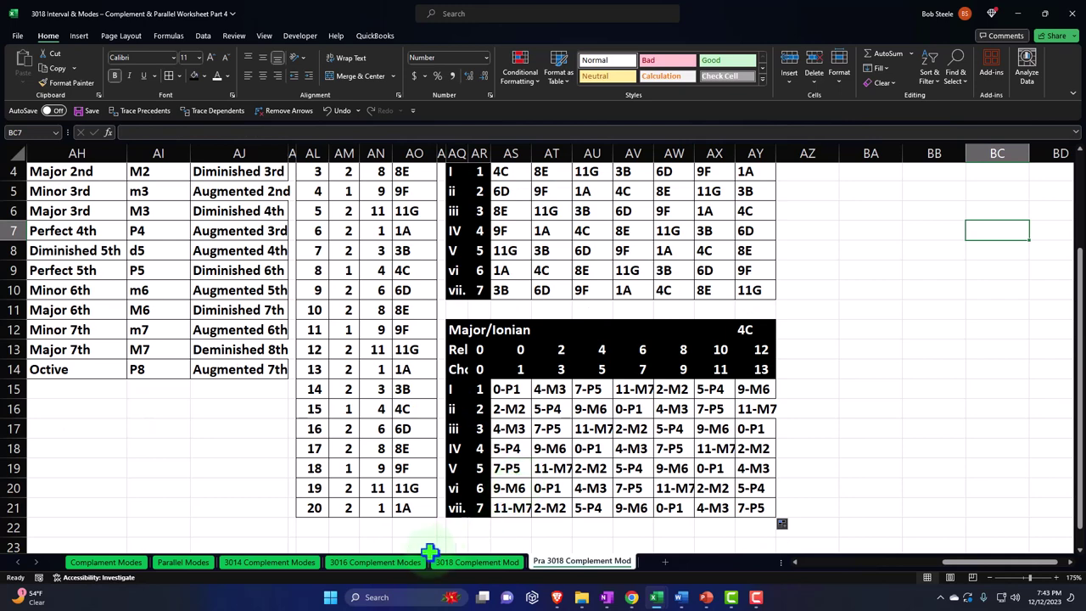
click(514, 409)
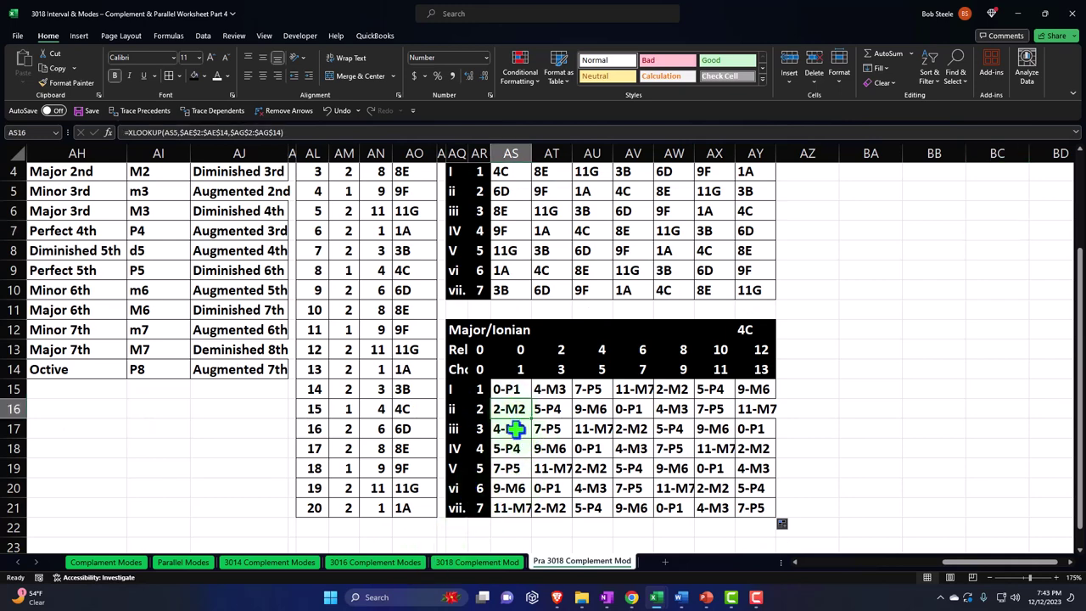
scroll(515, 428, up, 1)
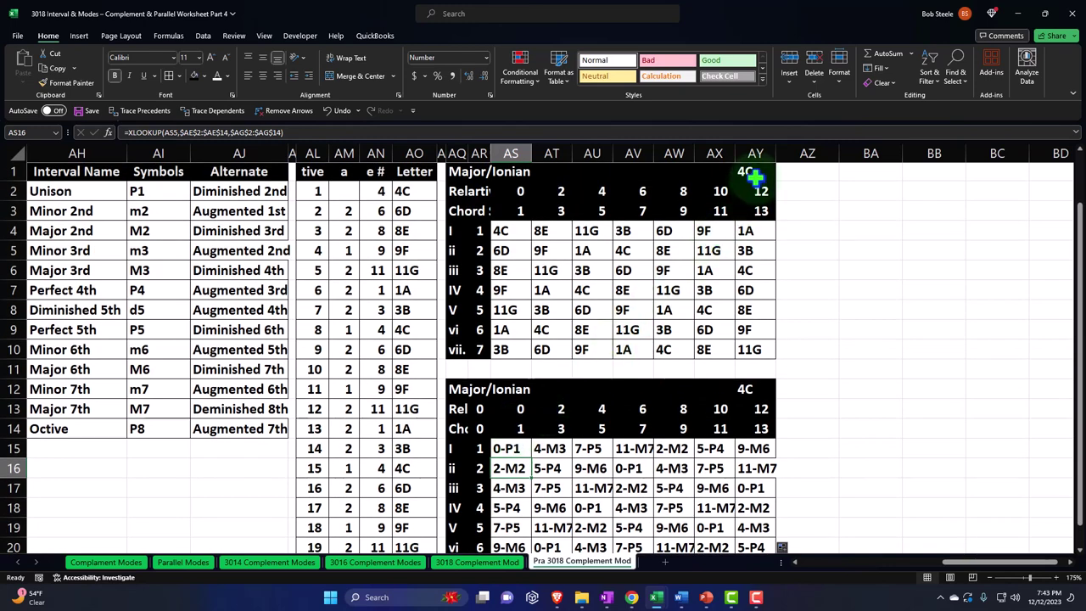
click(506, 246)
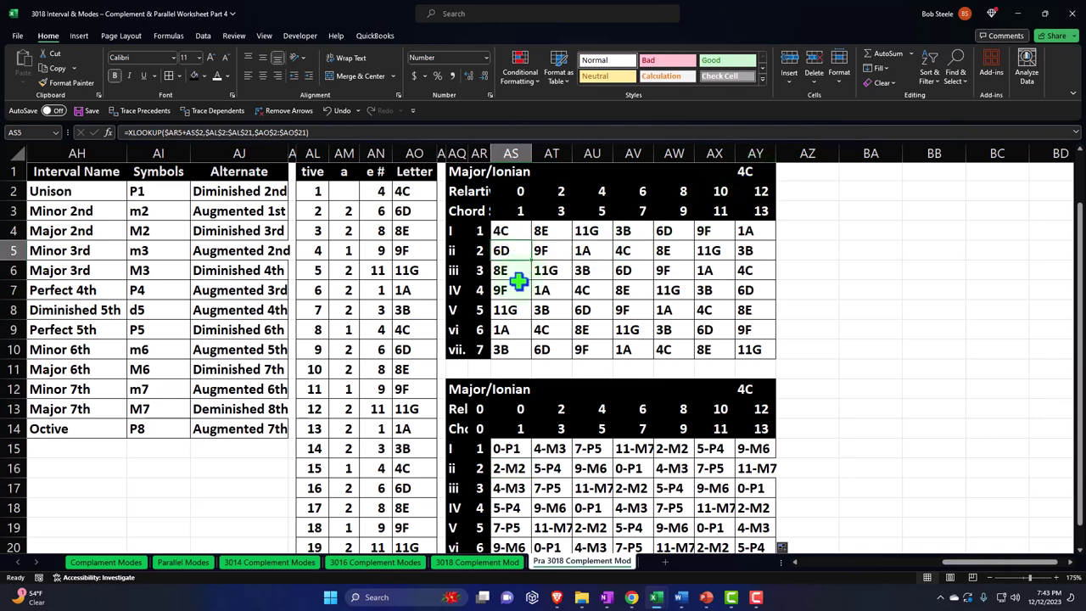
click(521, 211)
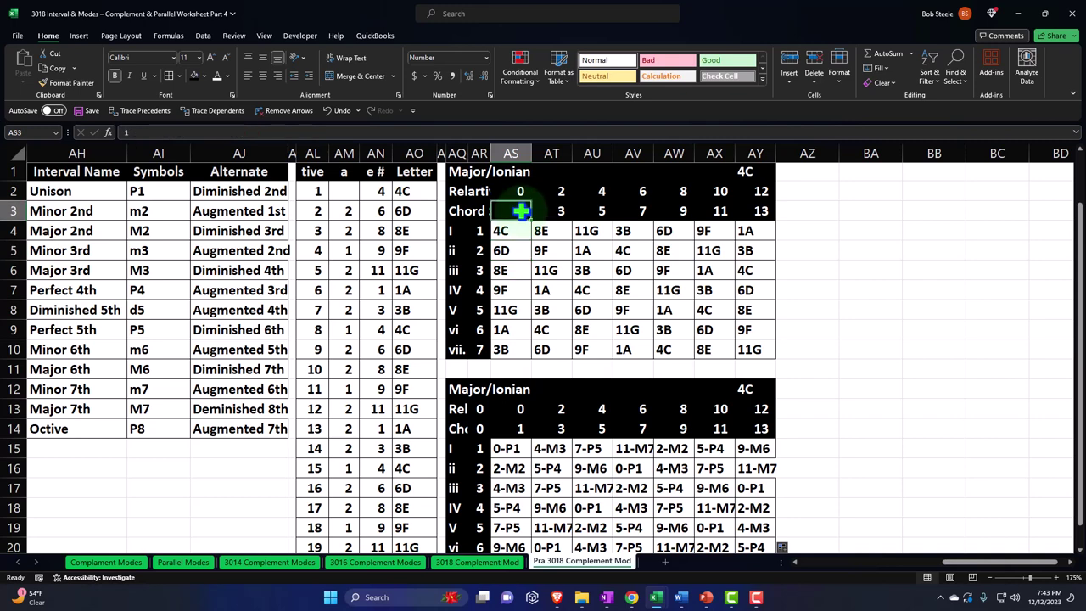
key(Right)
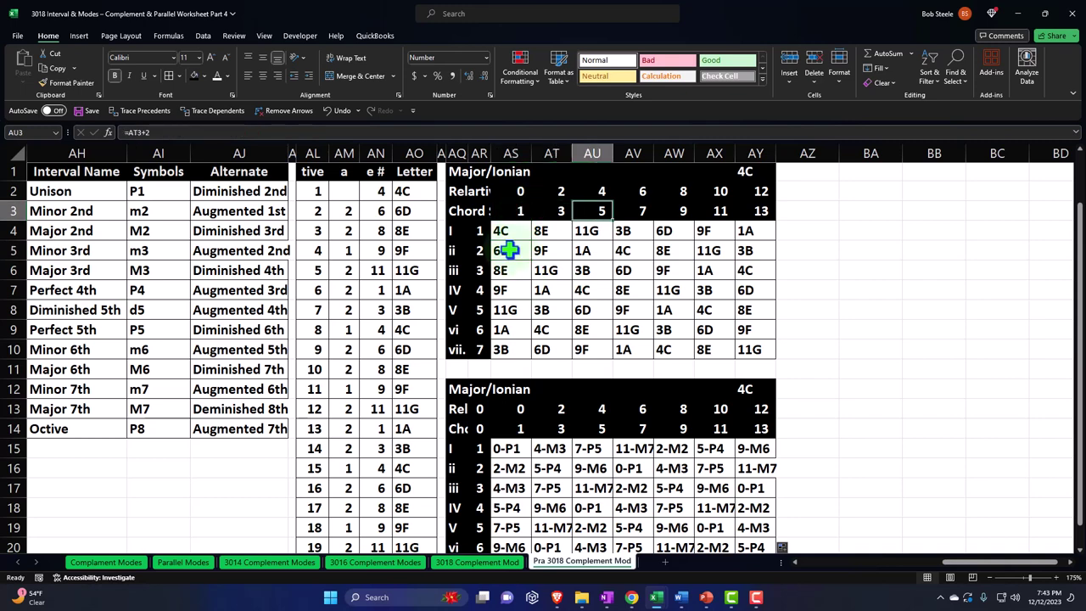
click(505, 246)
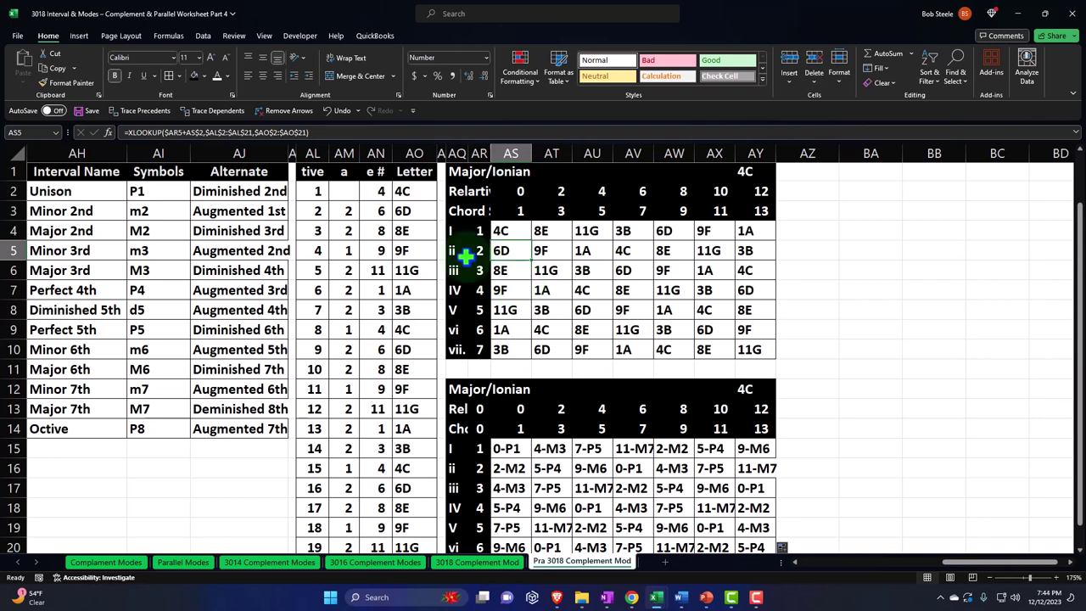
- Examine the ii chord row from AQ5 to AY5, highlighting its first three notes and the full run AS5:AY5
click(453, 252)
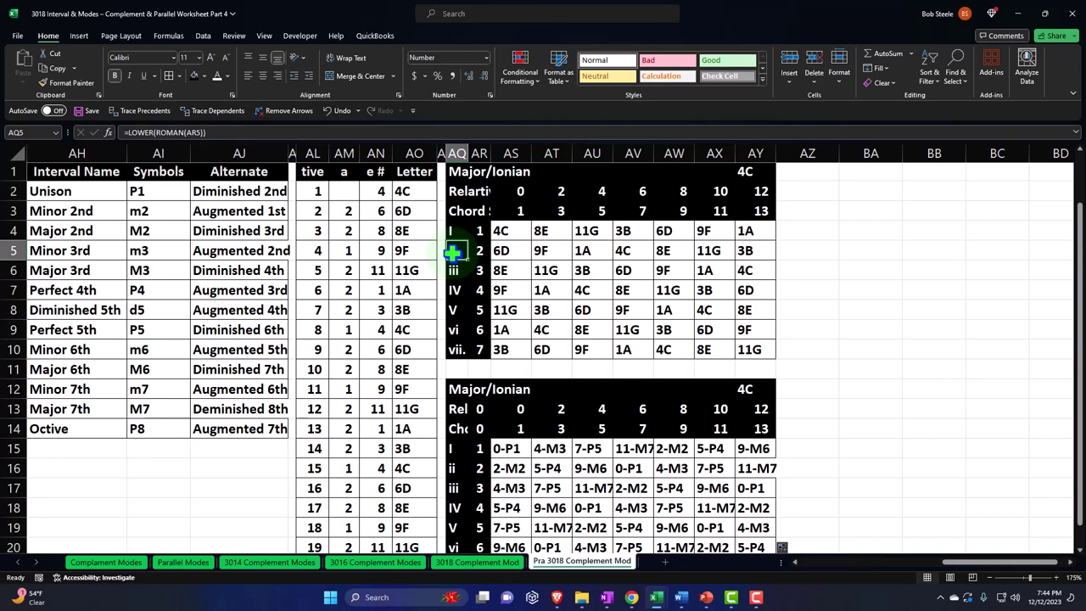
key(Right)
key(Right)
key(Right)
key(Right)
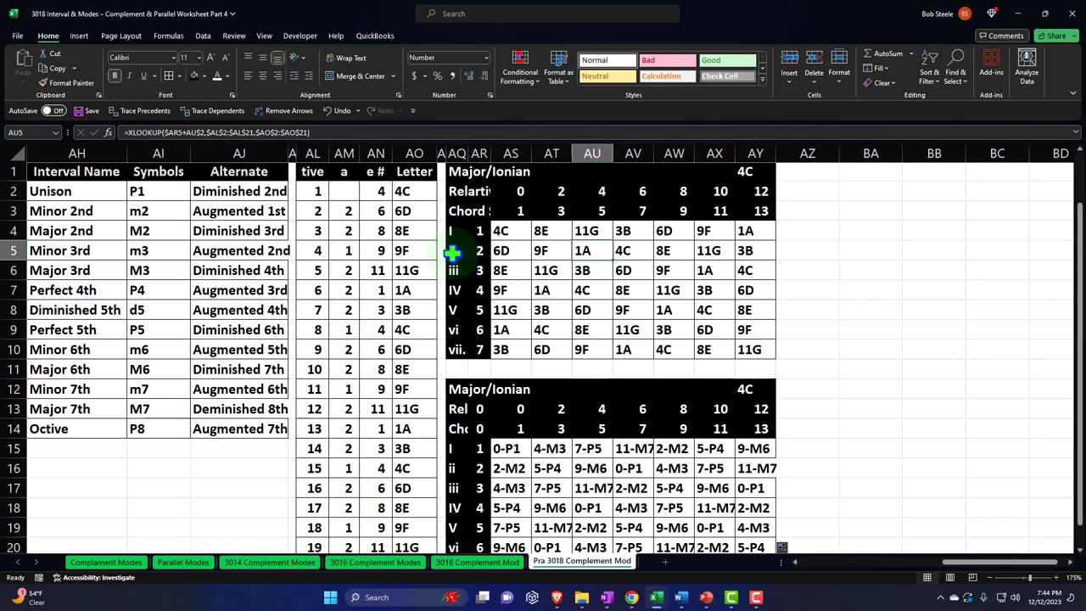
key(Right)
key(Right)
key(Right)
key(Right)
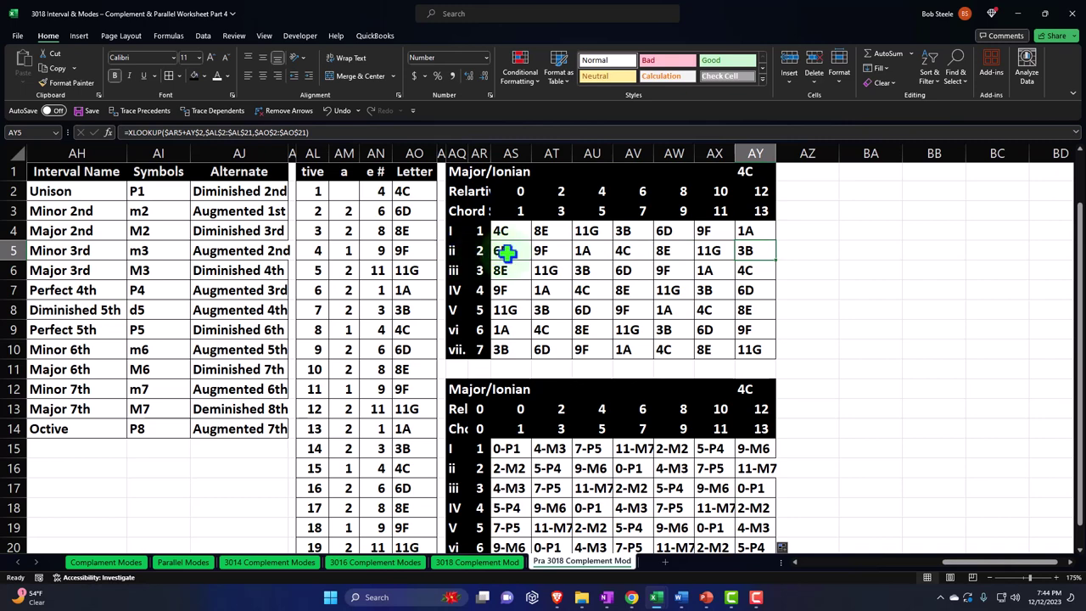
drag(506, 251, 580, 251)
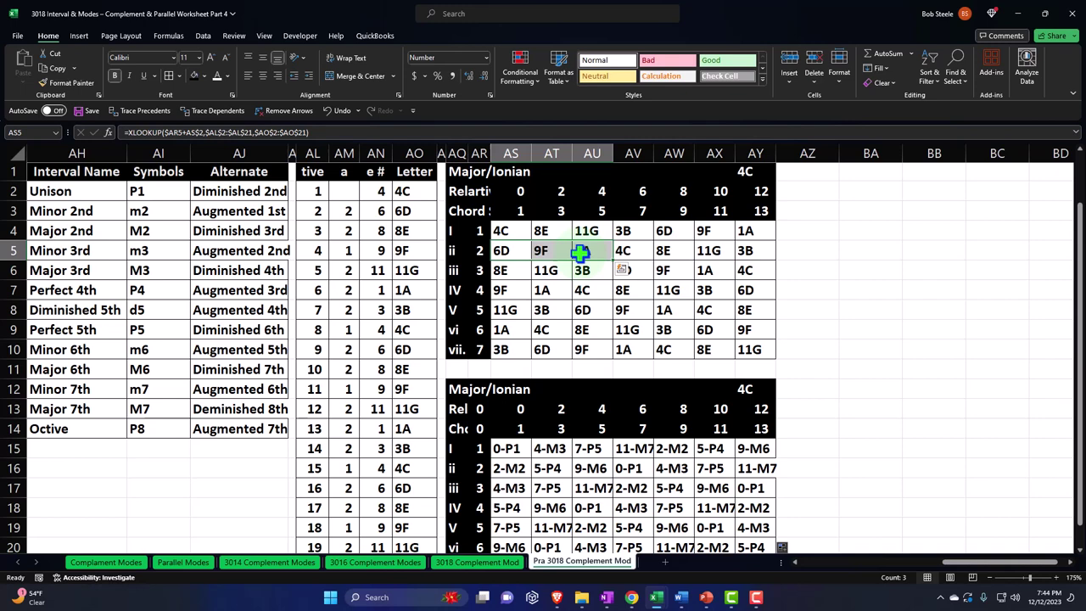
drag(514, 250, 744, 250)
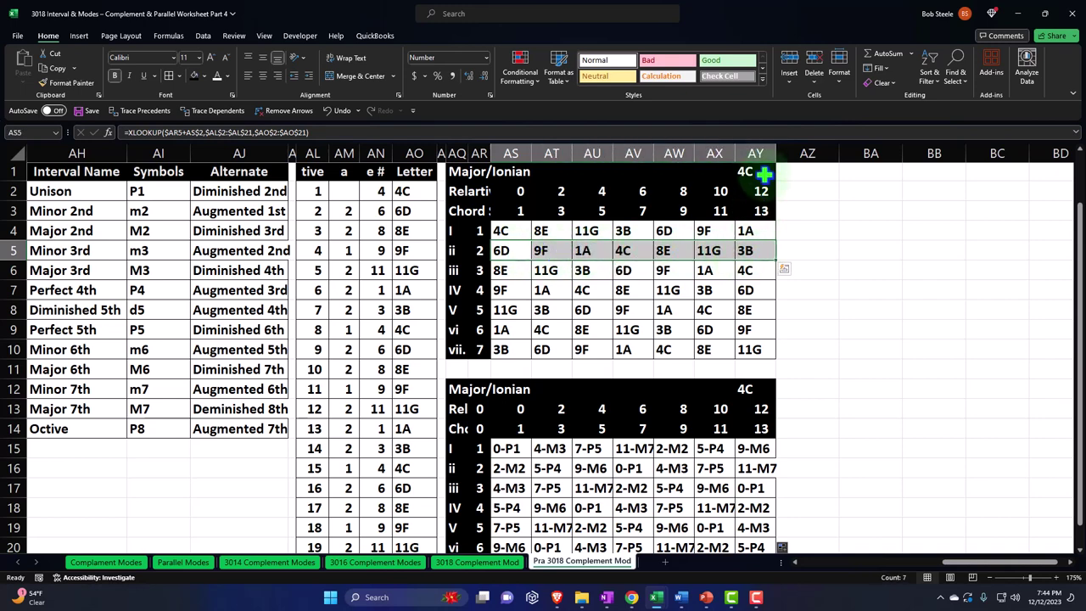
drag(527, 255, 584, 250)
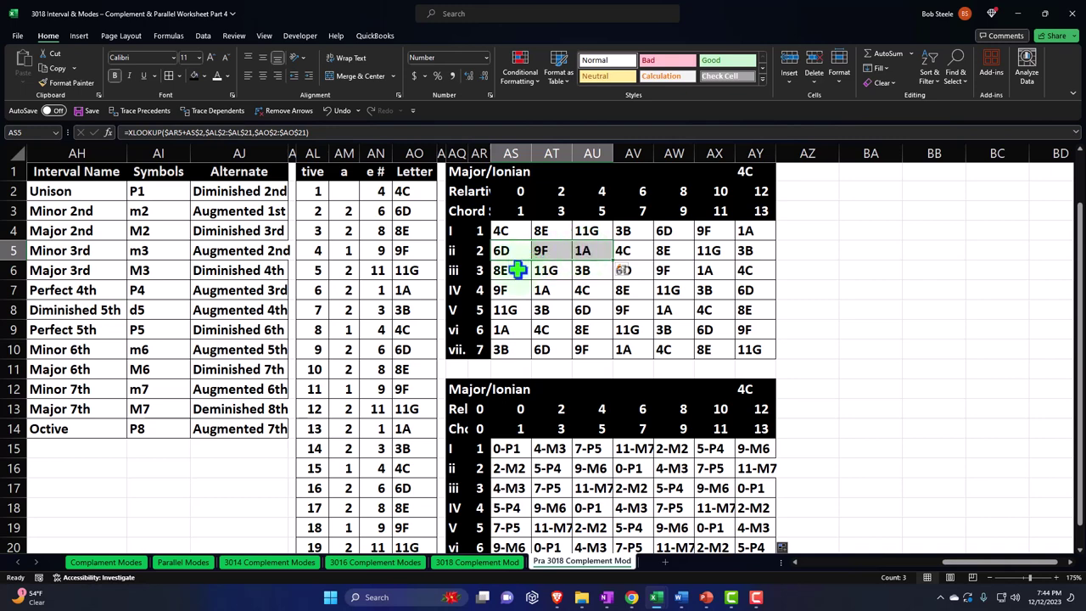
click(459, 390)
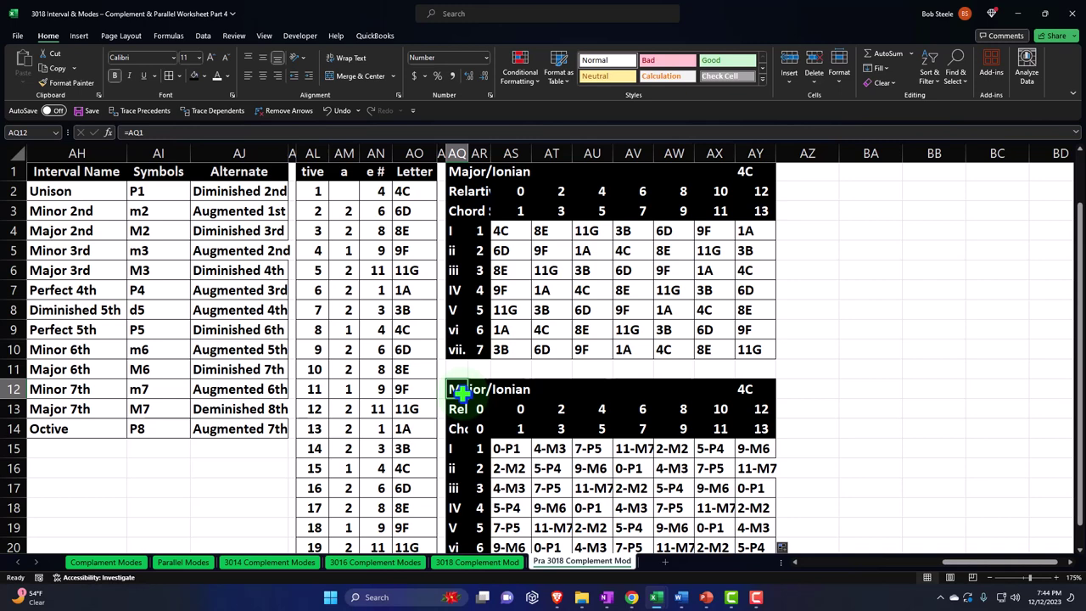
- Compare chord steps 1, 3 and 5 in AS3:AU3 with the vi chord's notes AS9:AU9 and the I chord's intervals AS15:AU15
click(506, 448)
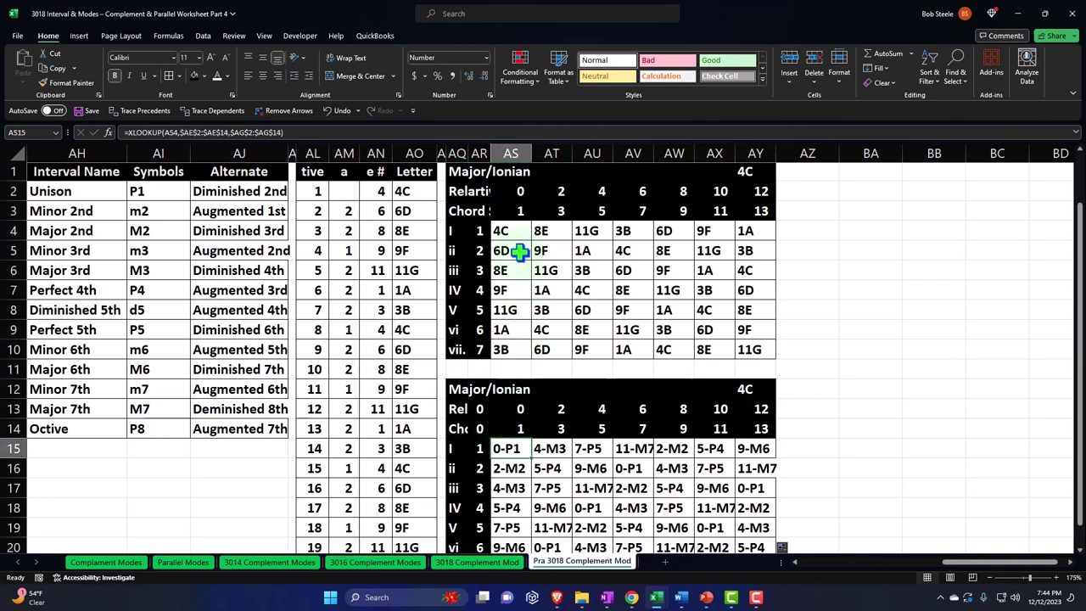
drag(518, 210, 588, 210)
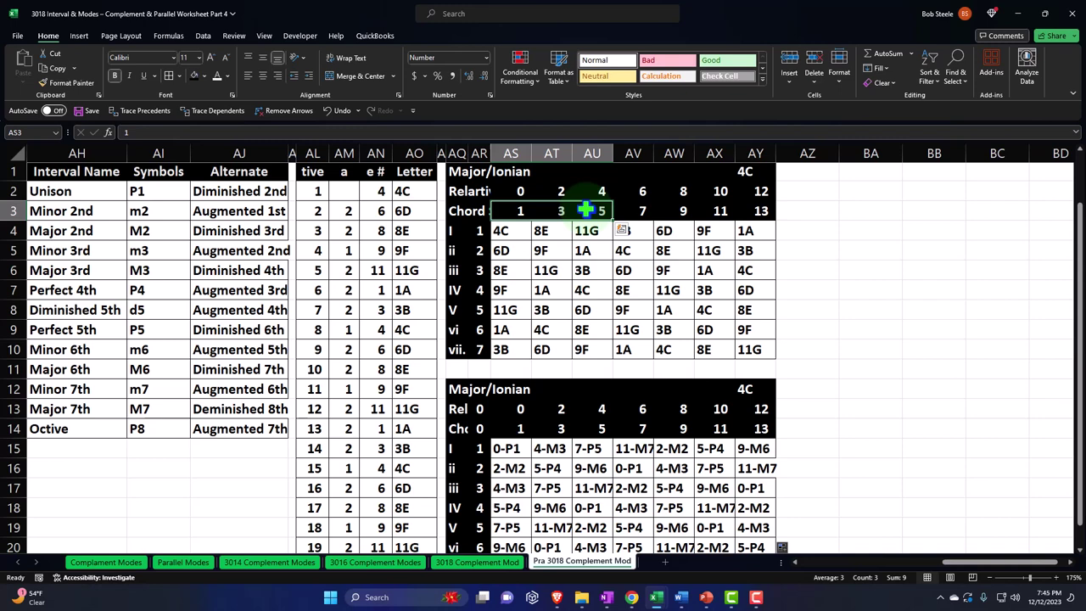
click(516, 329)
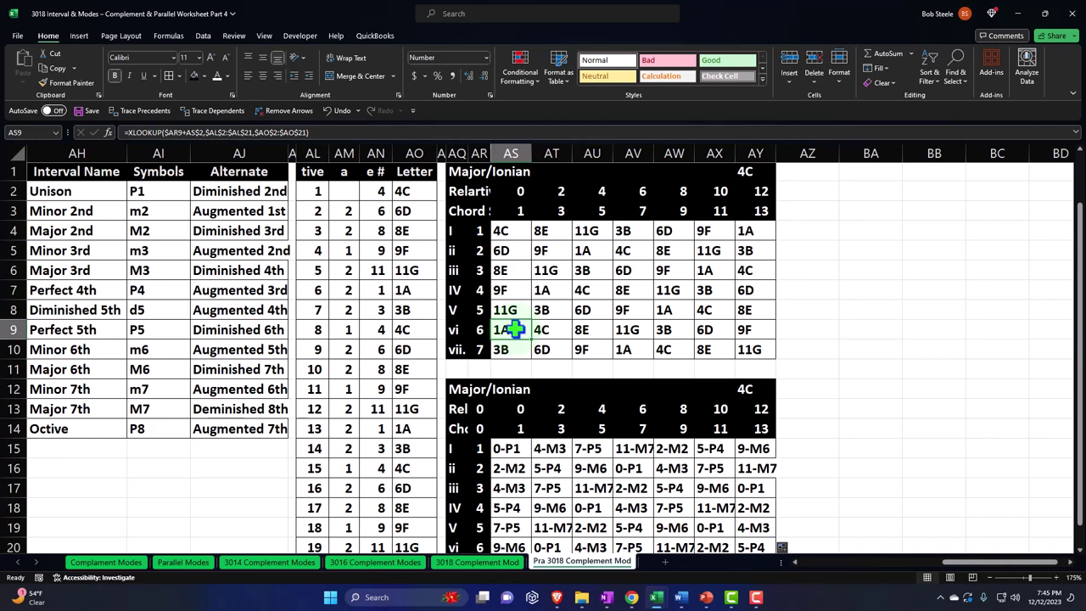
drag(515, 329, 585, 329)
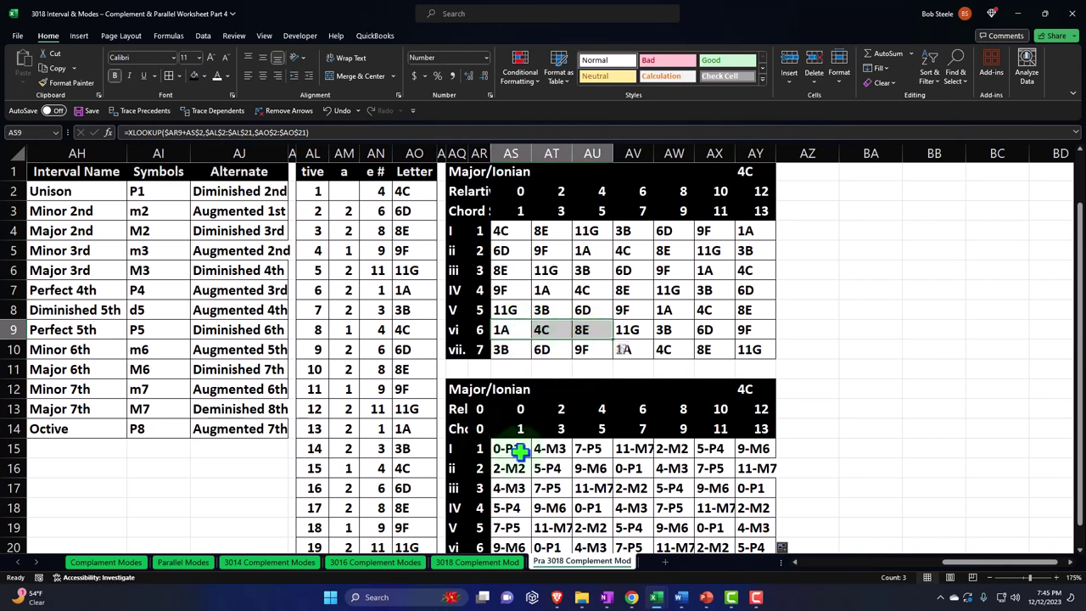
drag(515, 448, 586, 450)
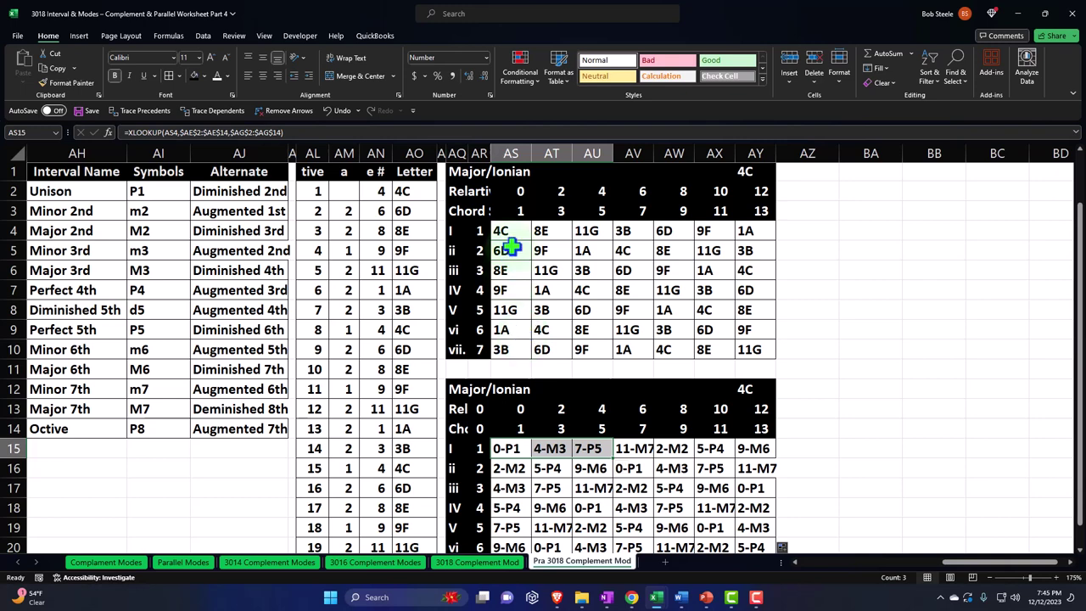
- Examine the triad notes in AS4:AU10 and the chord roots in AS4:AS10, checking the iii and vi roots against the interval in AS15
drag(504, 233, 600, 349)
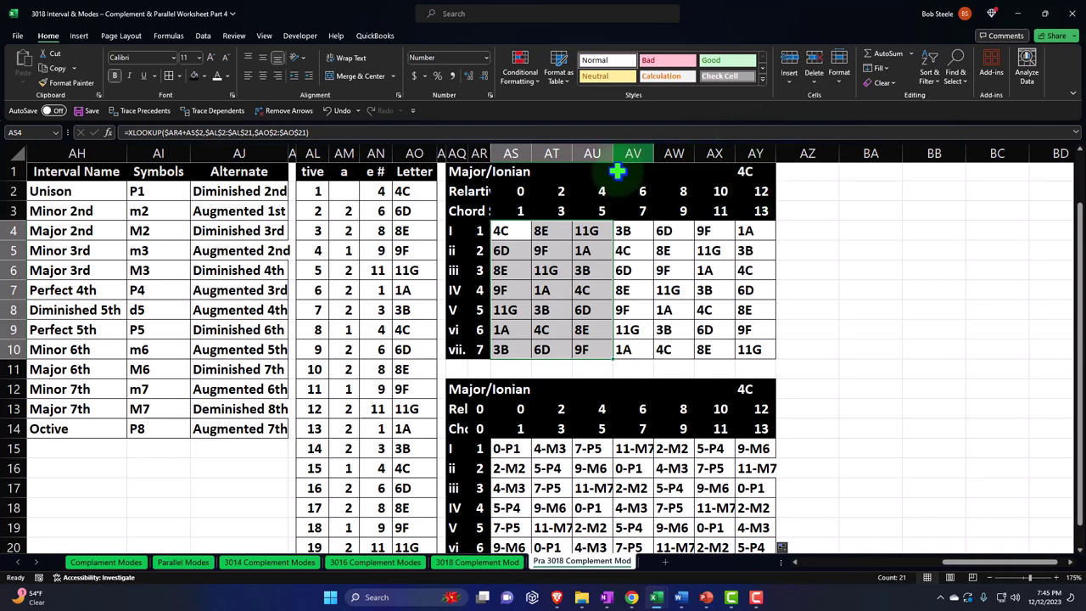
drag(501, 230, 502, 346)
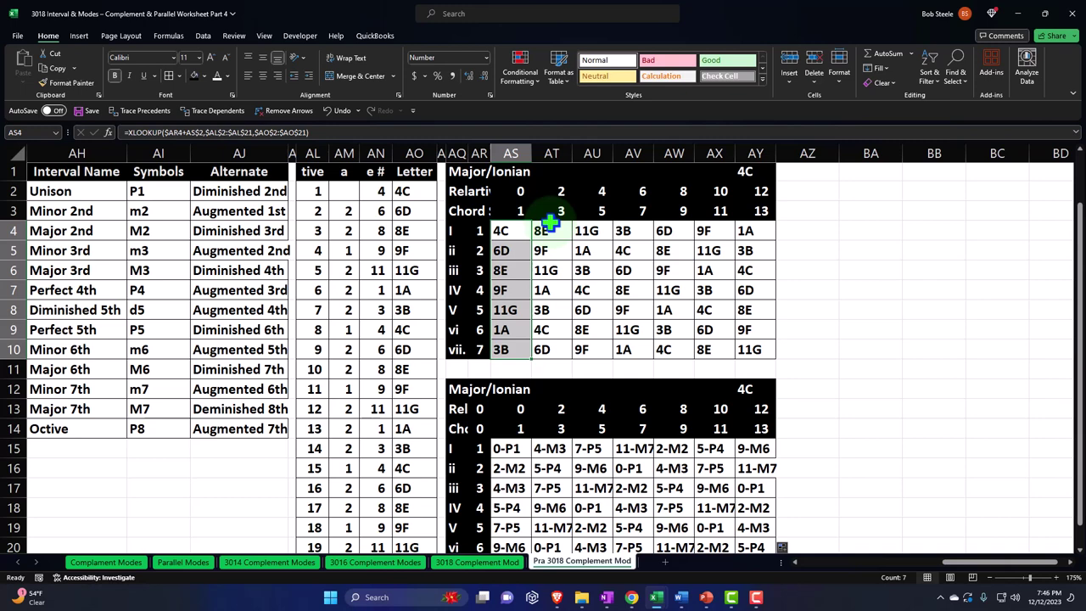
click(503, 270)
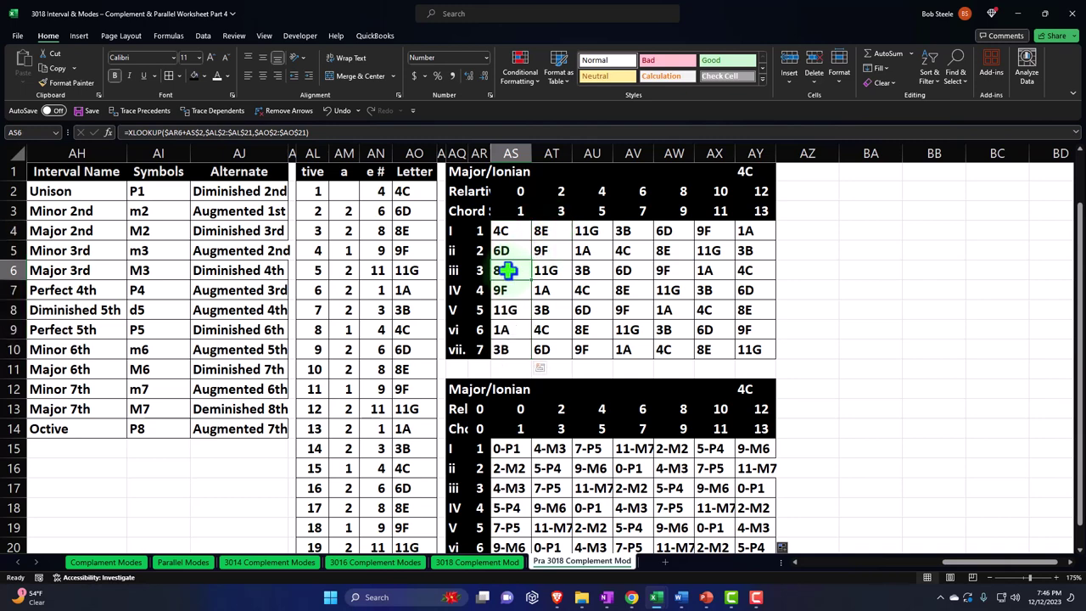
click(506, 454)
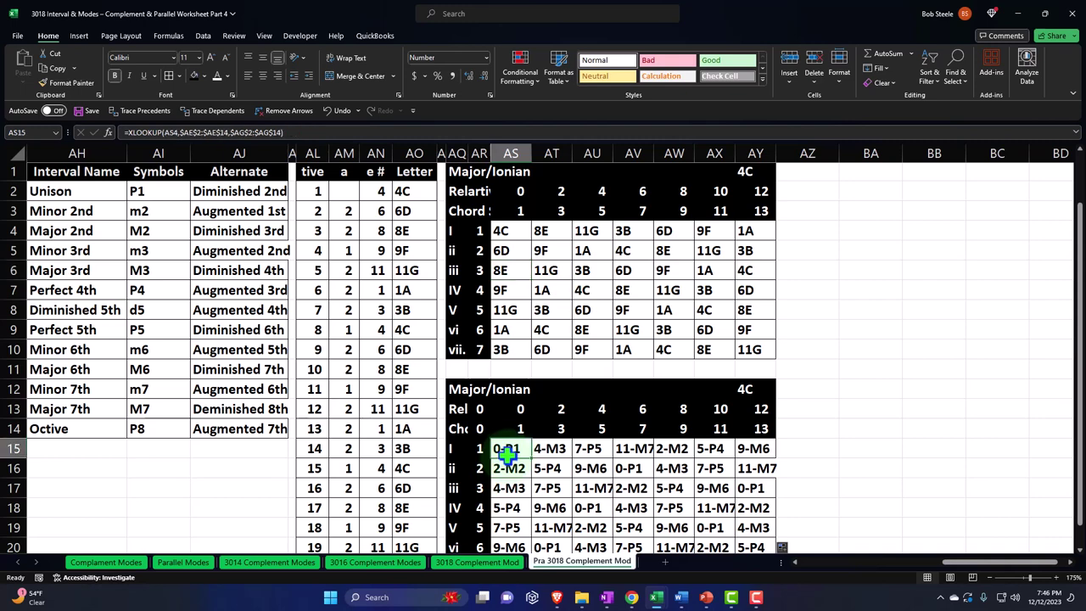
click(503, 333)
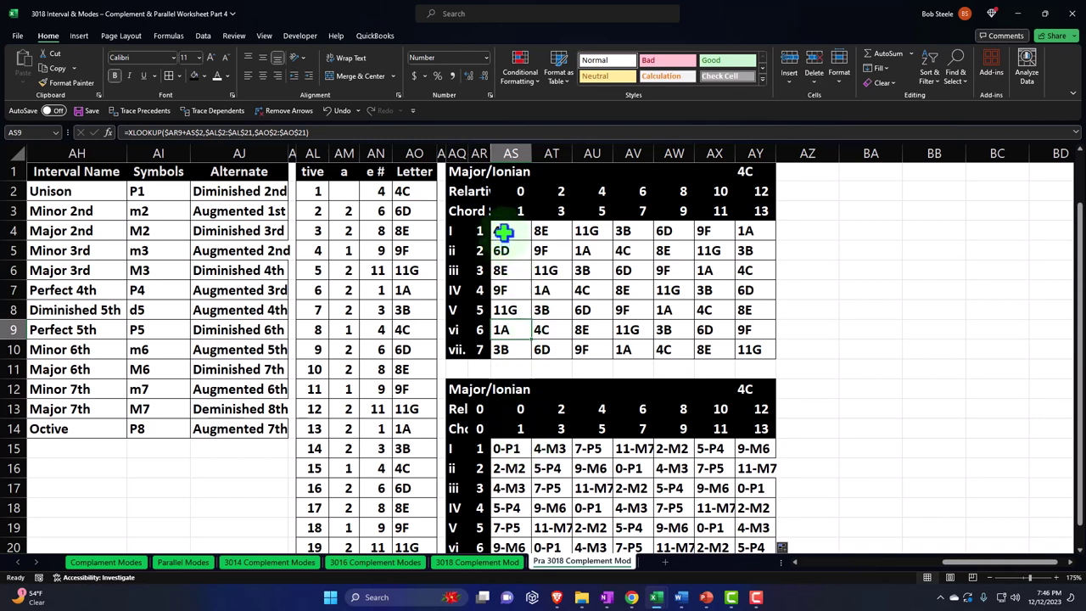
- Compare the I chord's interval row AR15:AY15 with the ii chord's AS16:AY16 and the chord steps in AS3:AU3
click(488, 449)
drag(492, 449, 751, 452)
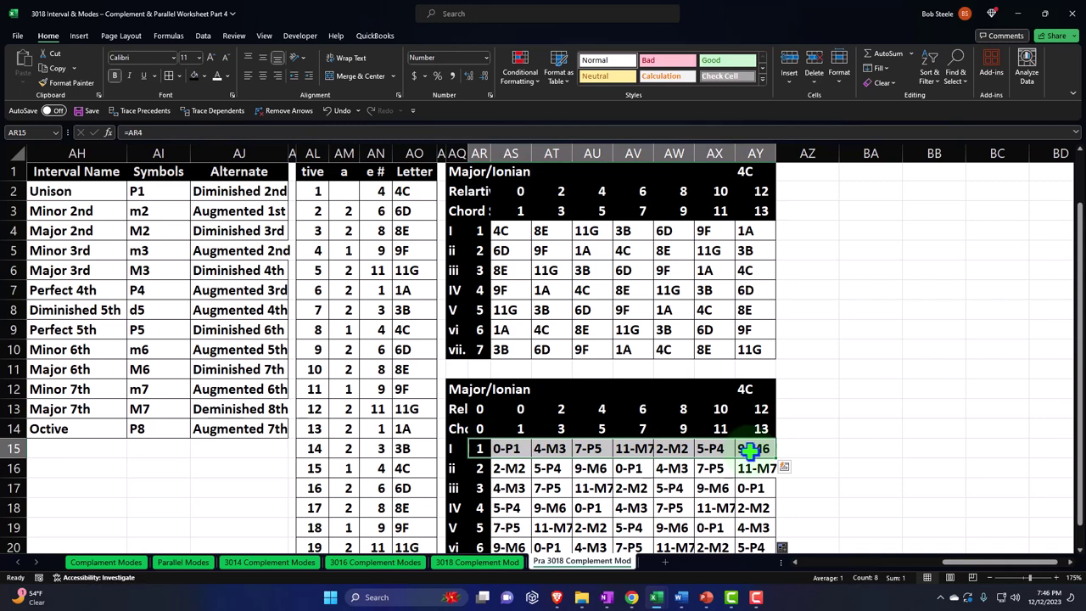
drag(509, 469, 743, 469)
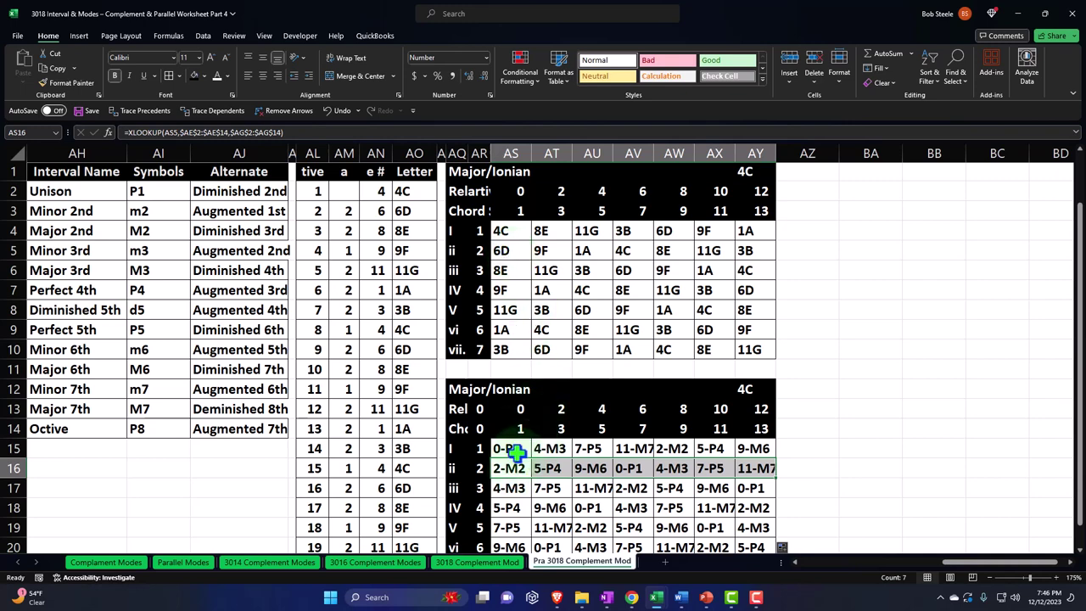
drag(516, 214, 597, 209)
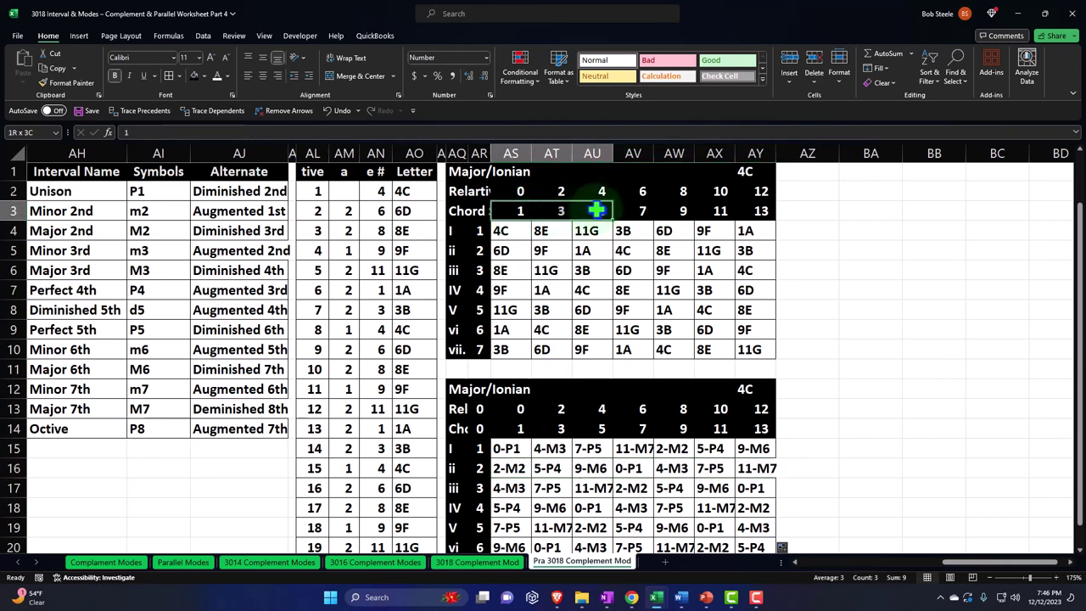
click(509, 468)
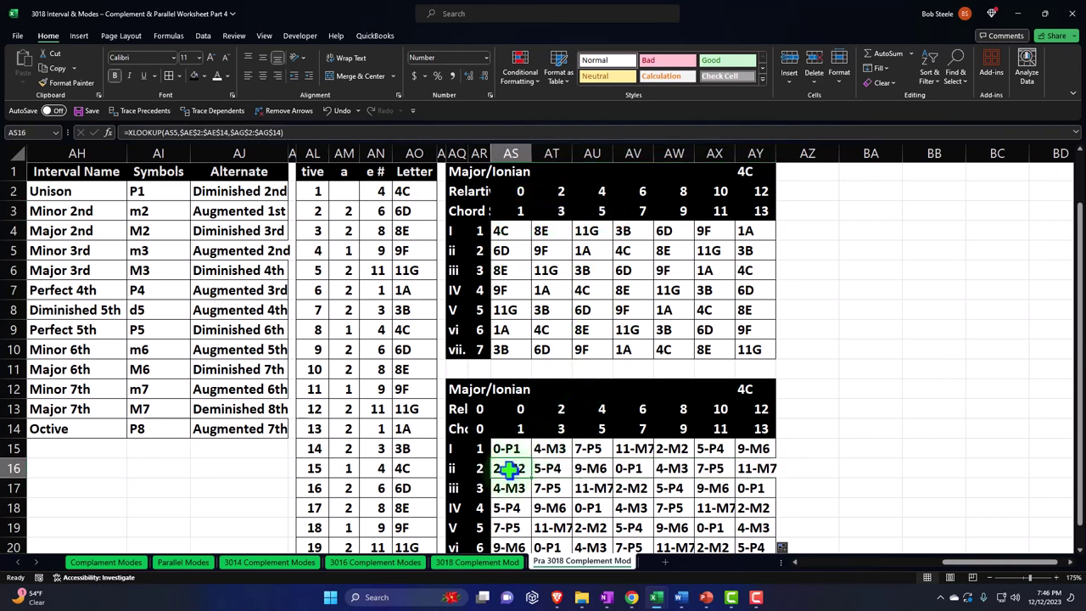